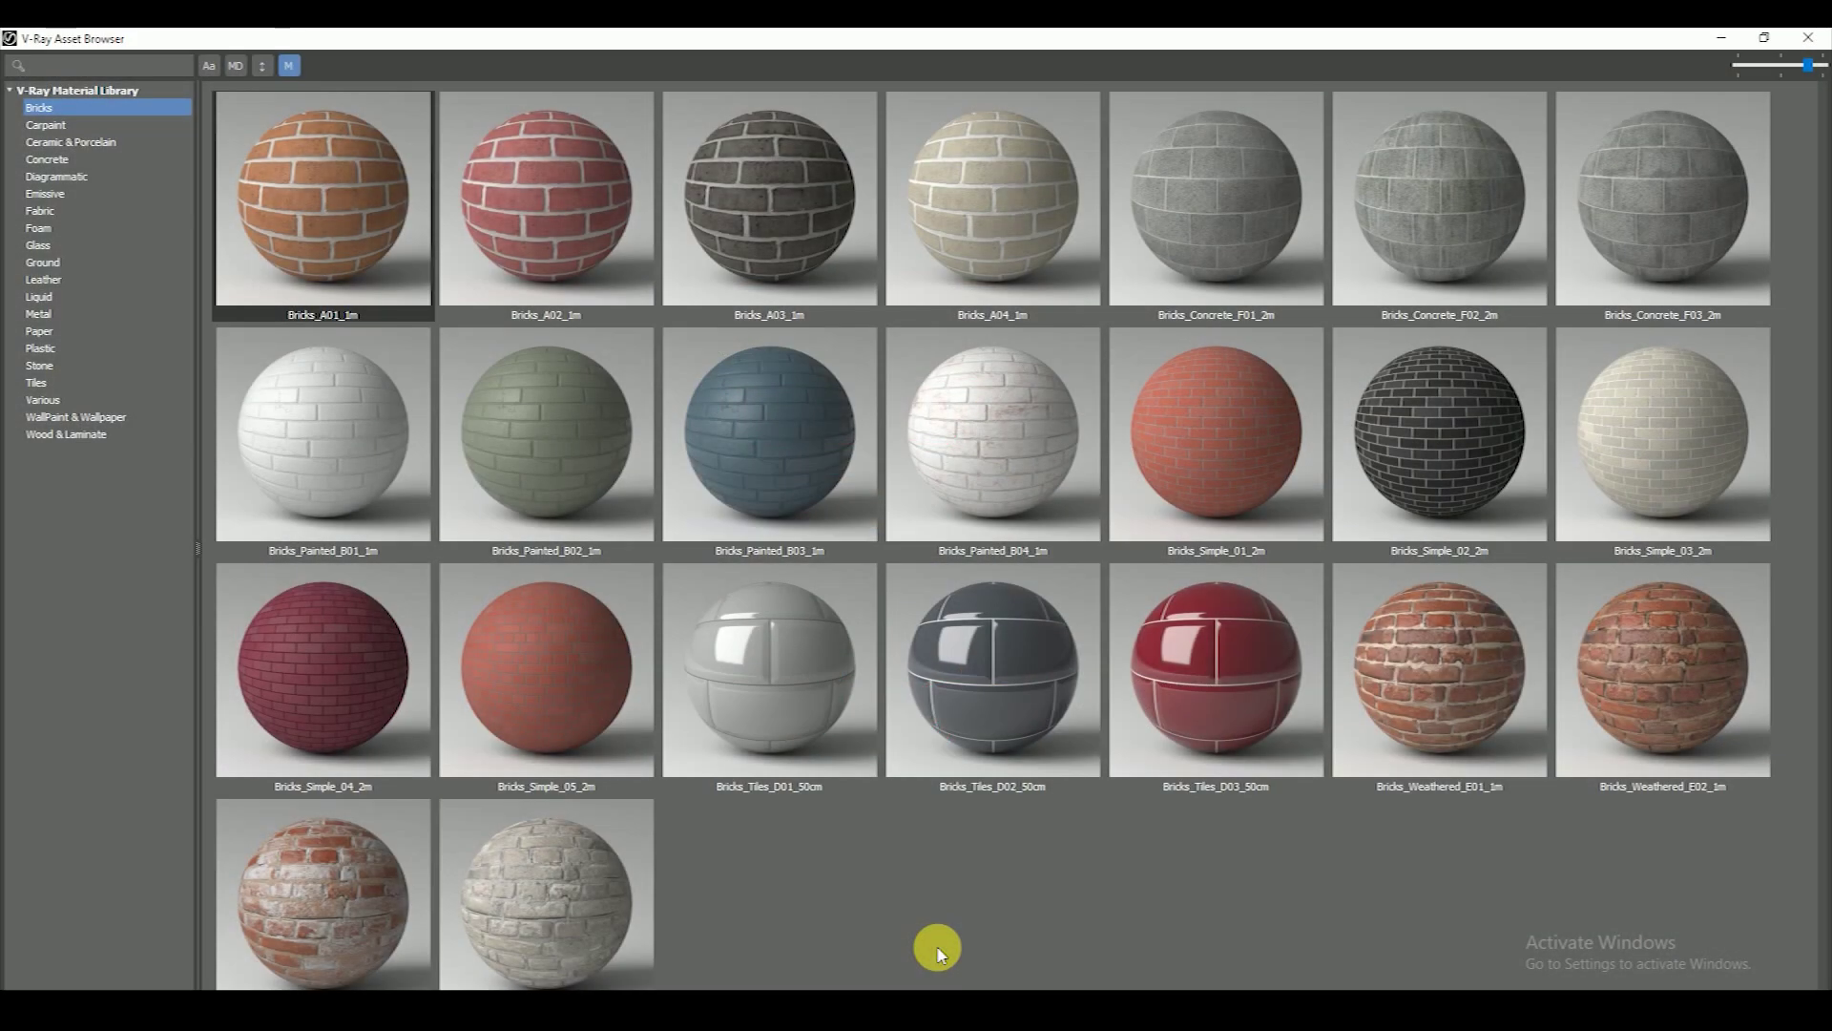
- Browse the Carpaint, Ceramic & Porcelain, Concrete, Diagrammatic, Emissive, Fabric, Glass and Ground materials
left_click(58, 125)
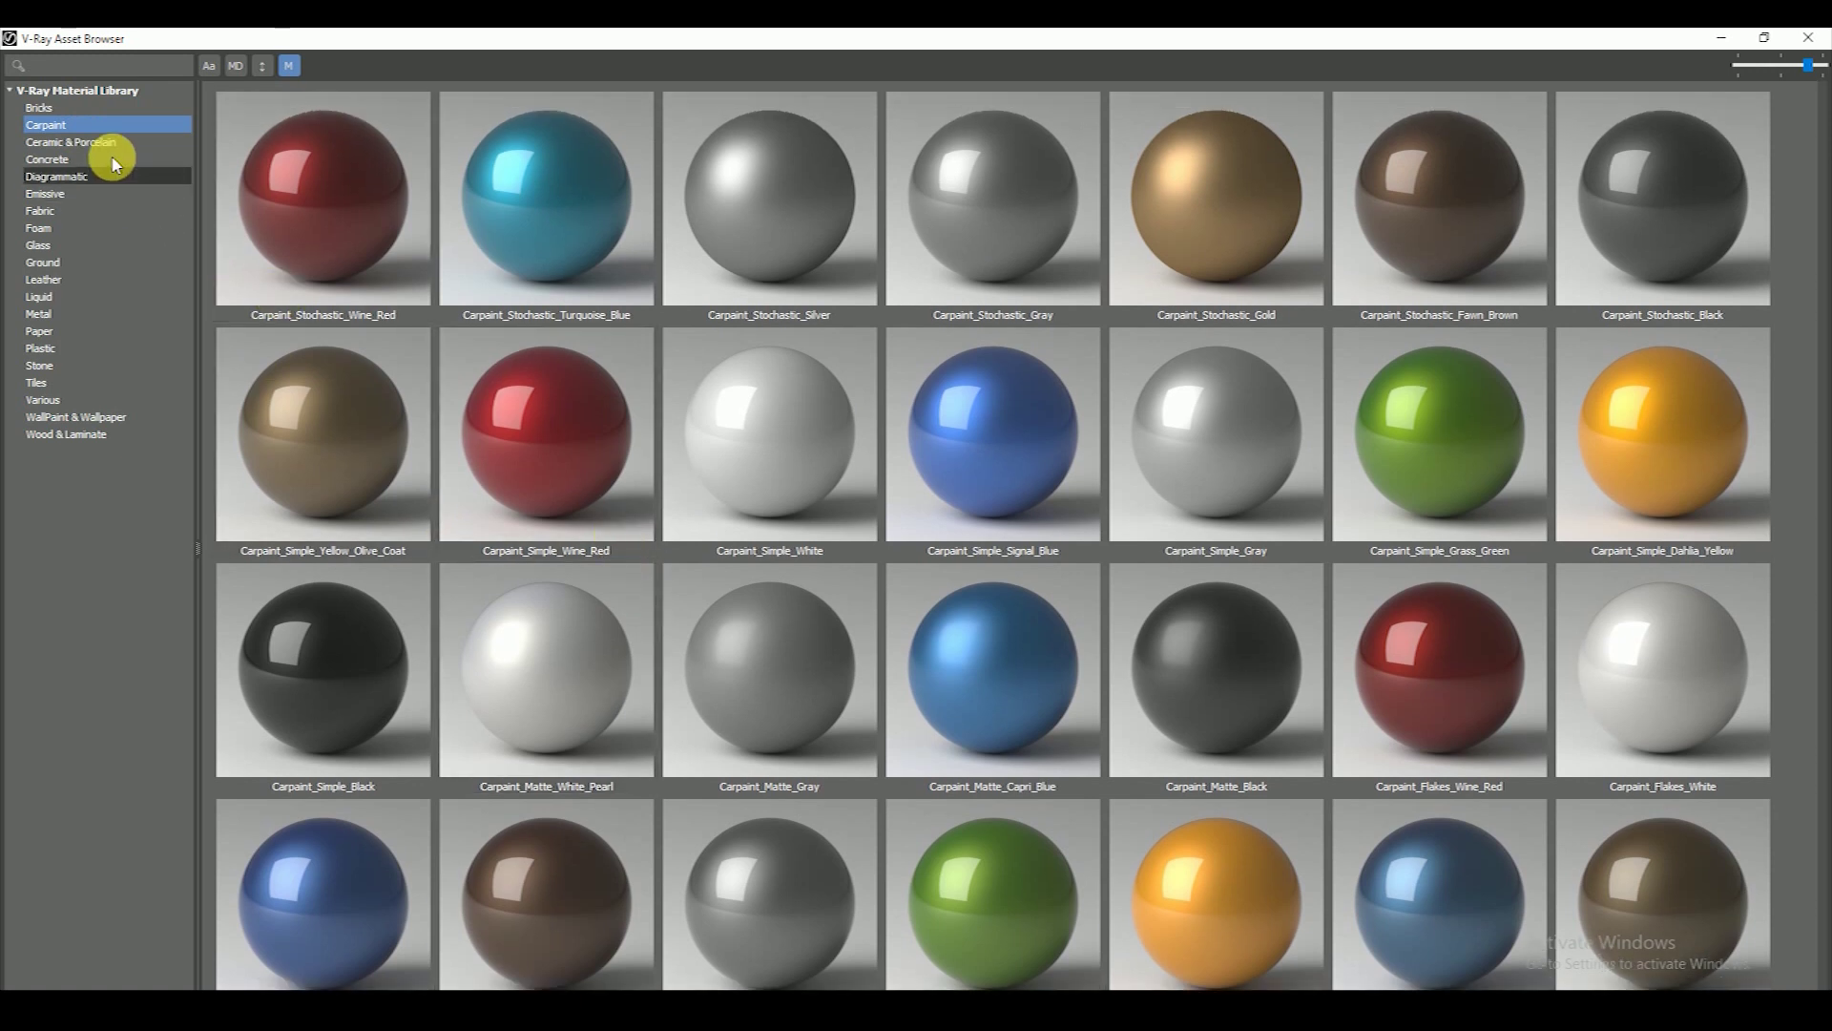
left_click(98, 144)
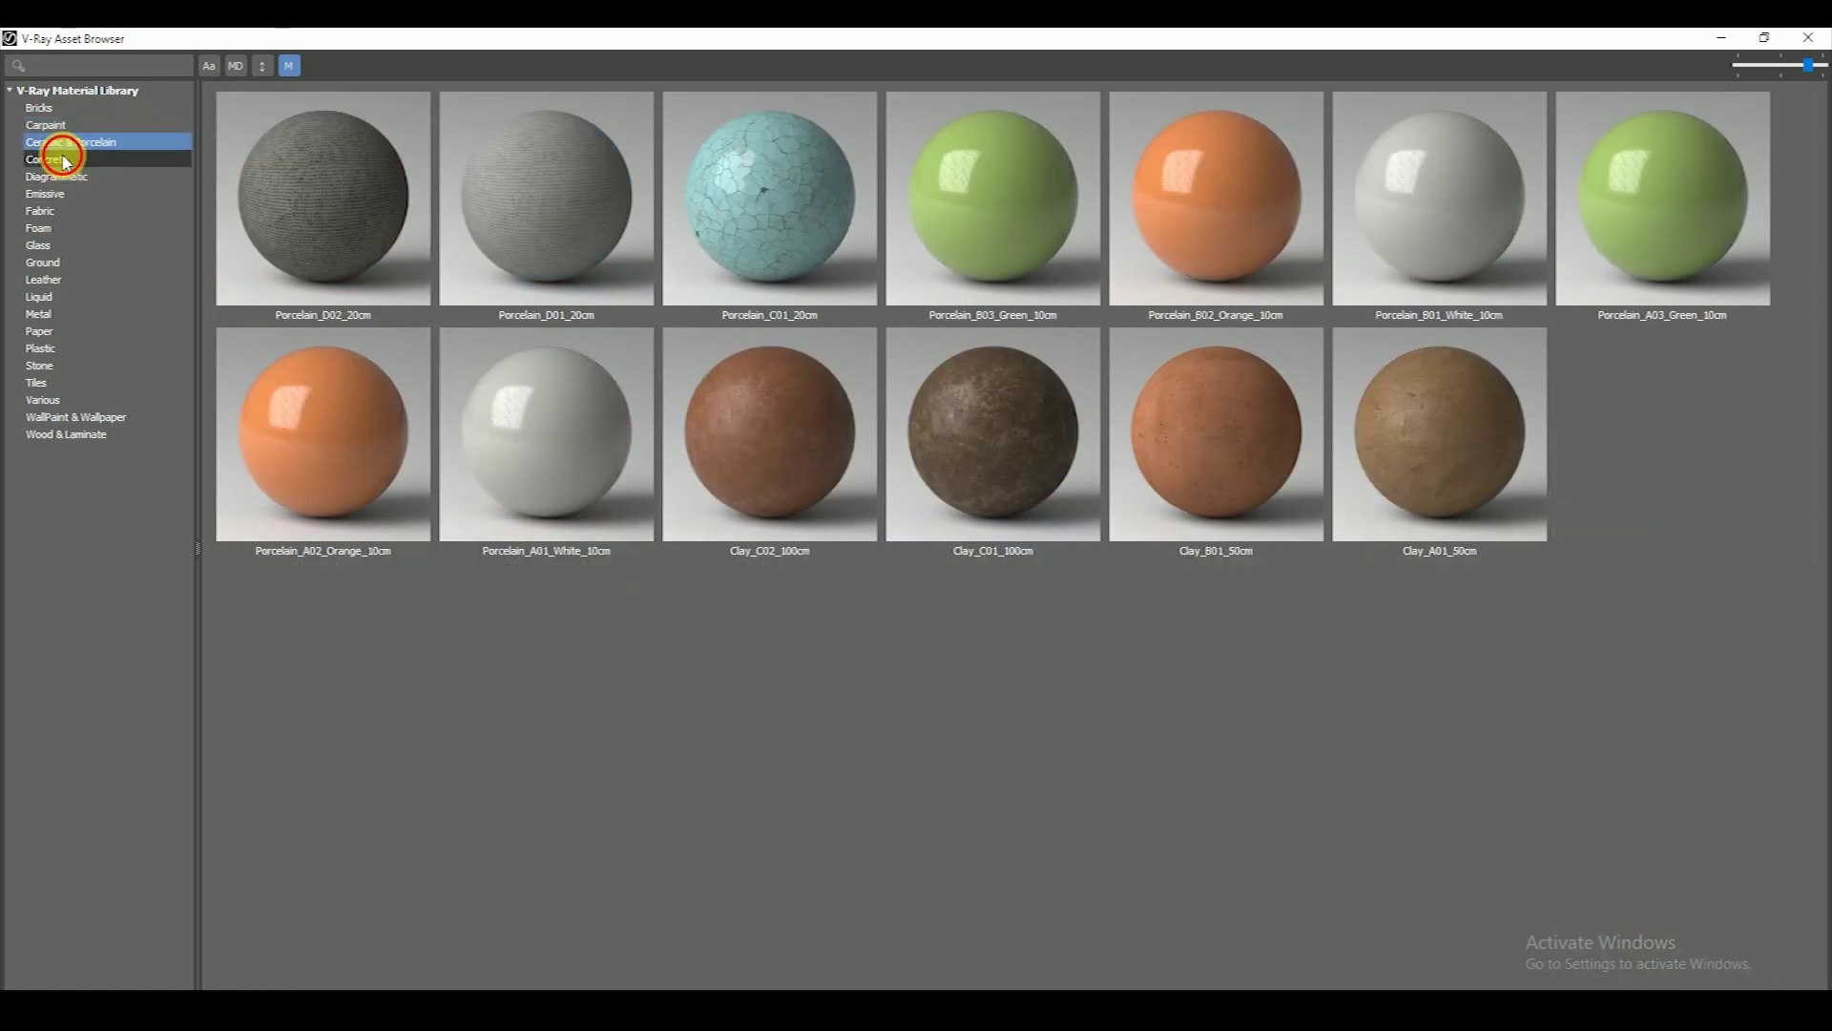
left_click(67, 161)
left_click(74, 179)
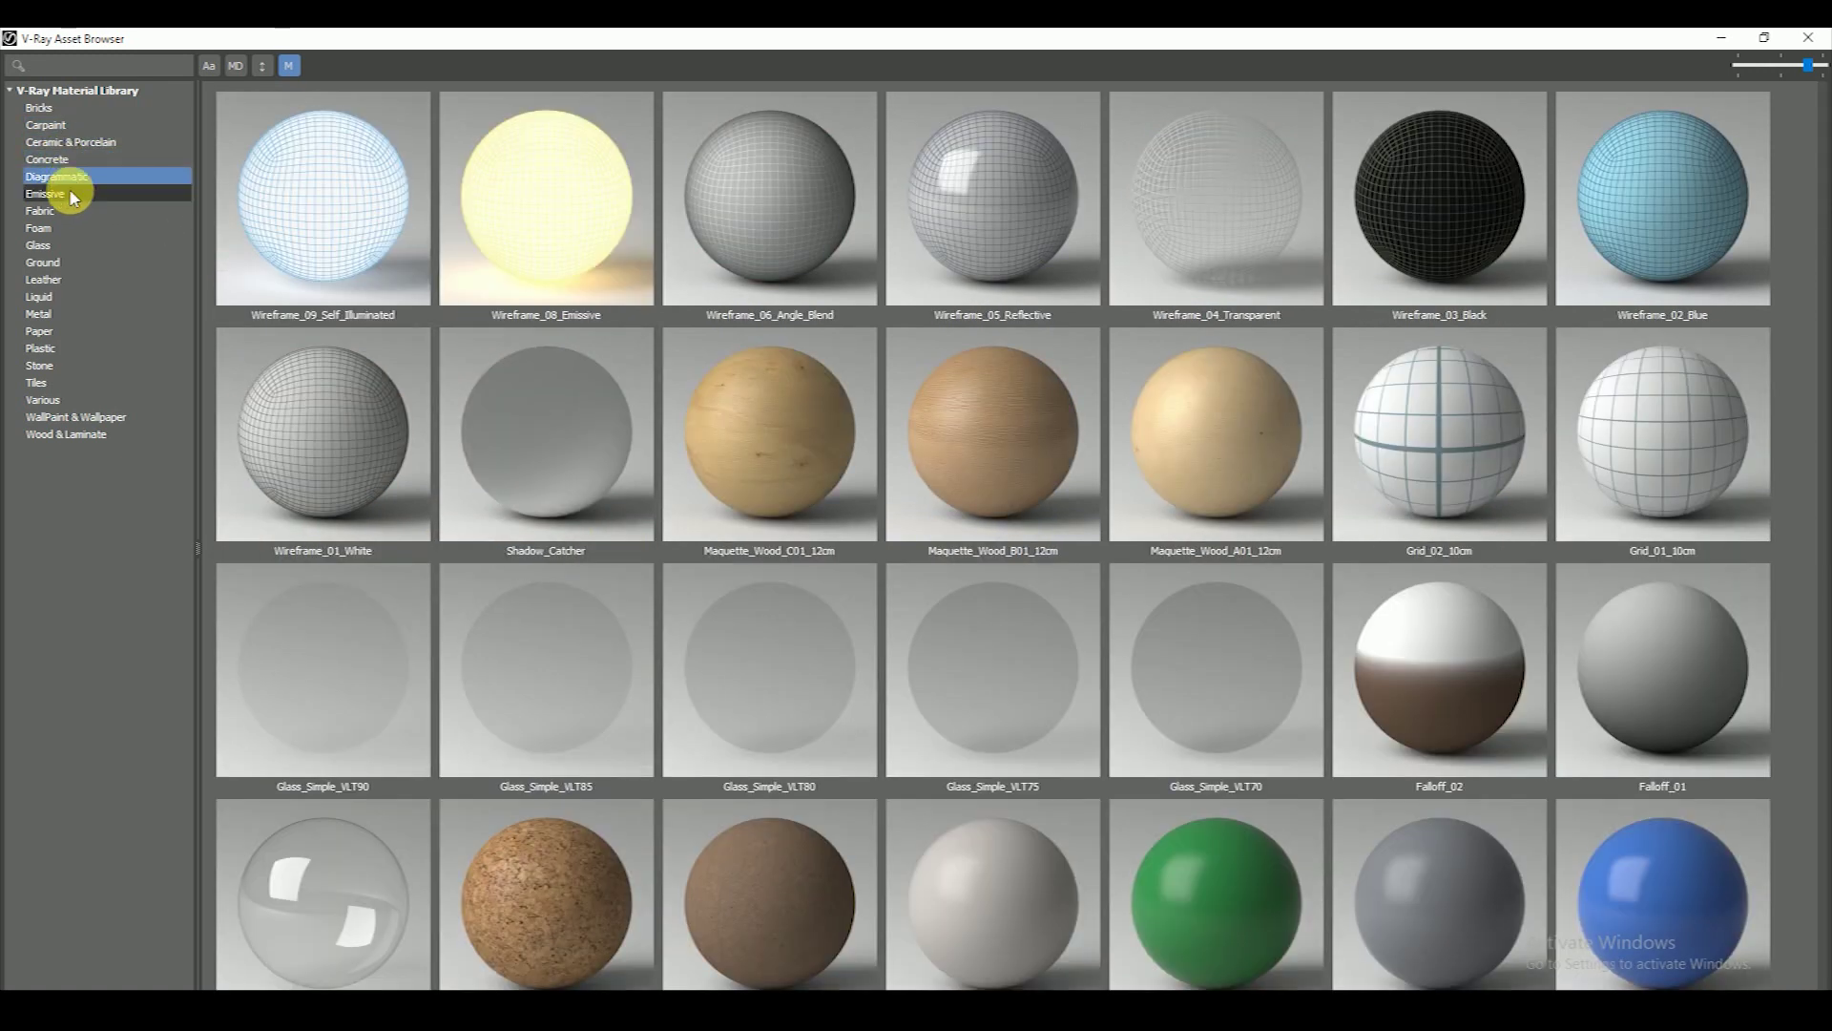
left_click(56, 194)
left_click(45, 211)
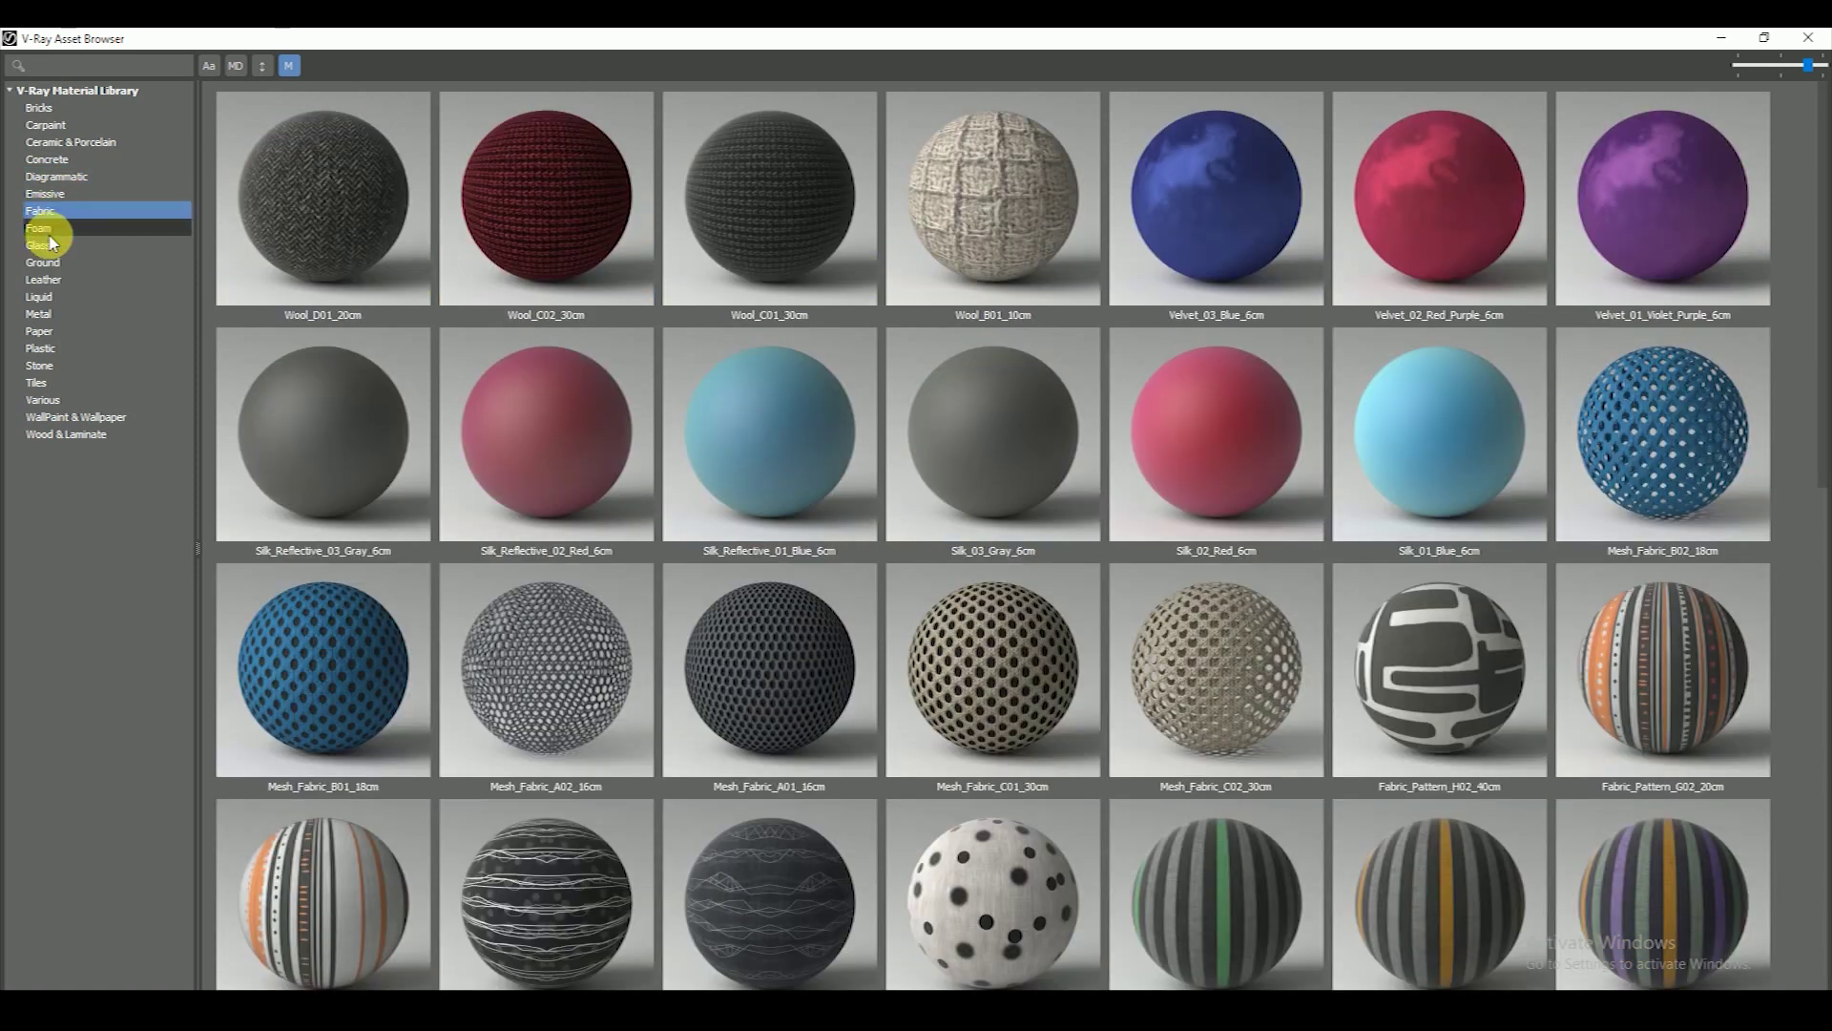
left_click(46, 229)
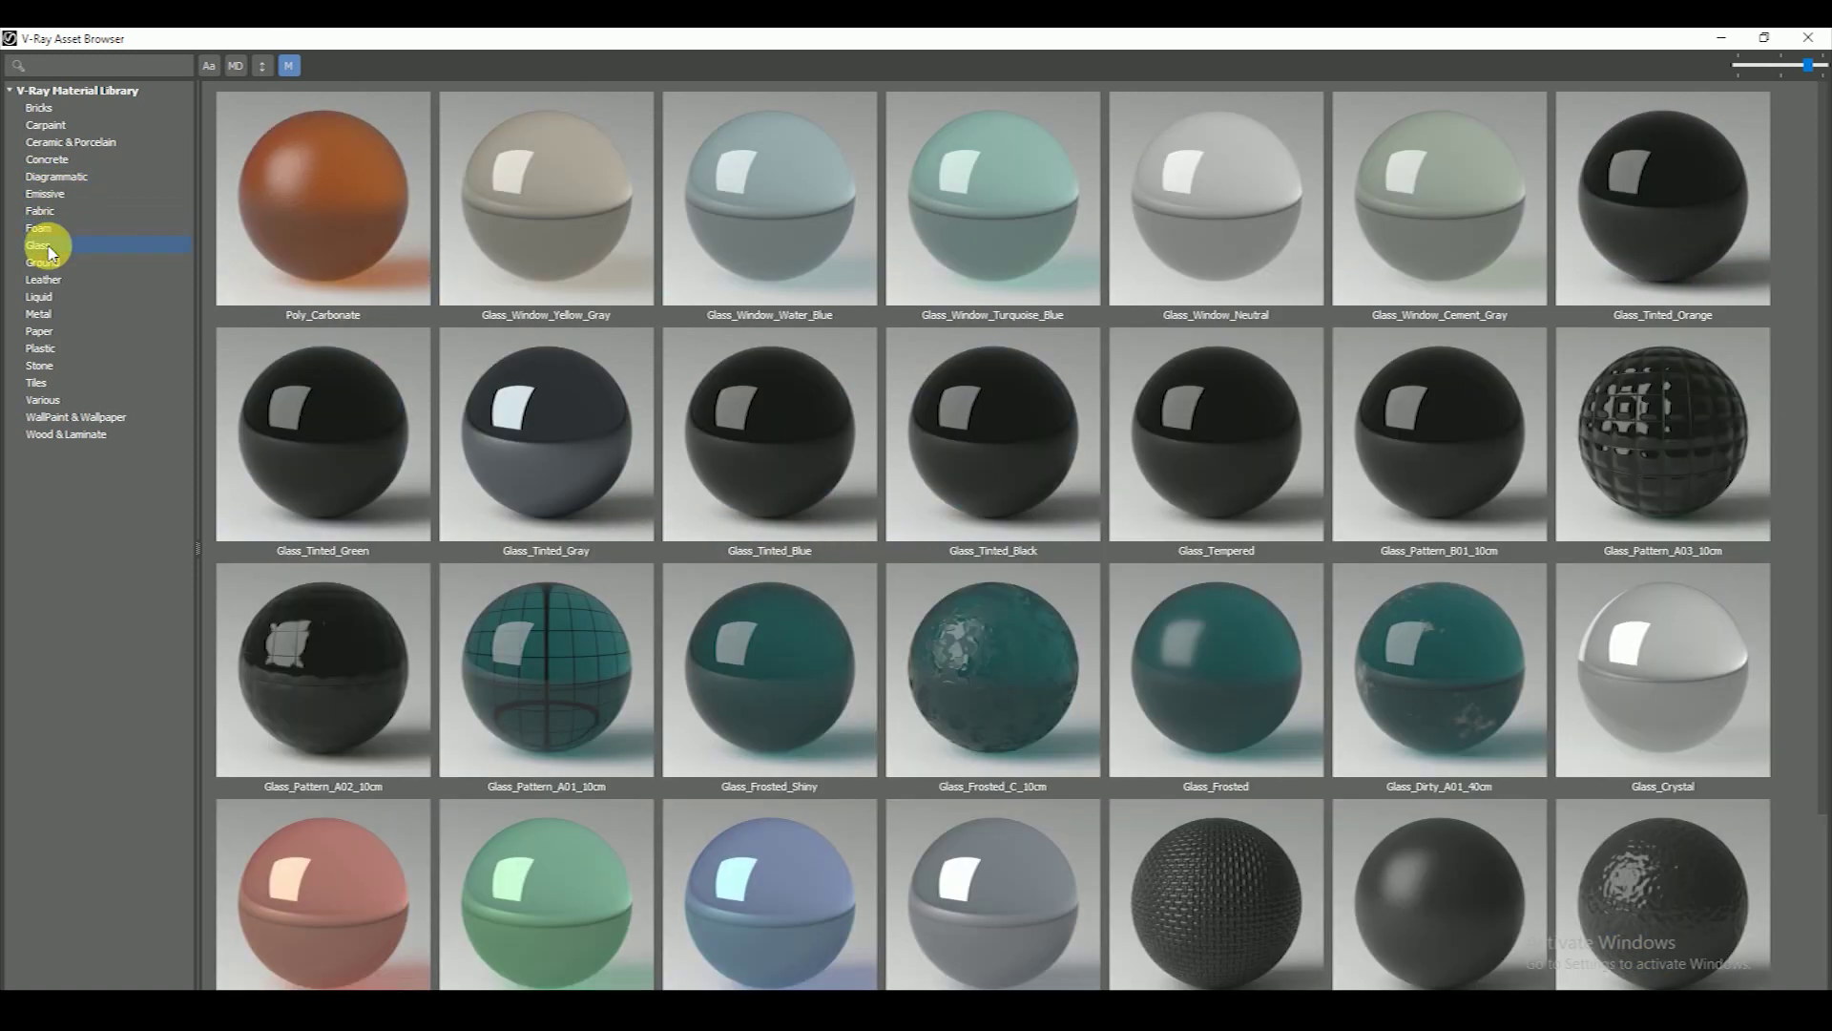
left_click(46, 262)
- Browse the Leather through WallPaint & Wallpaper categories, ending on Wood & Laminate materials
left_click(44, 280)
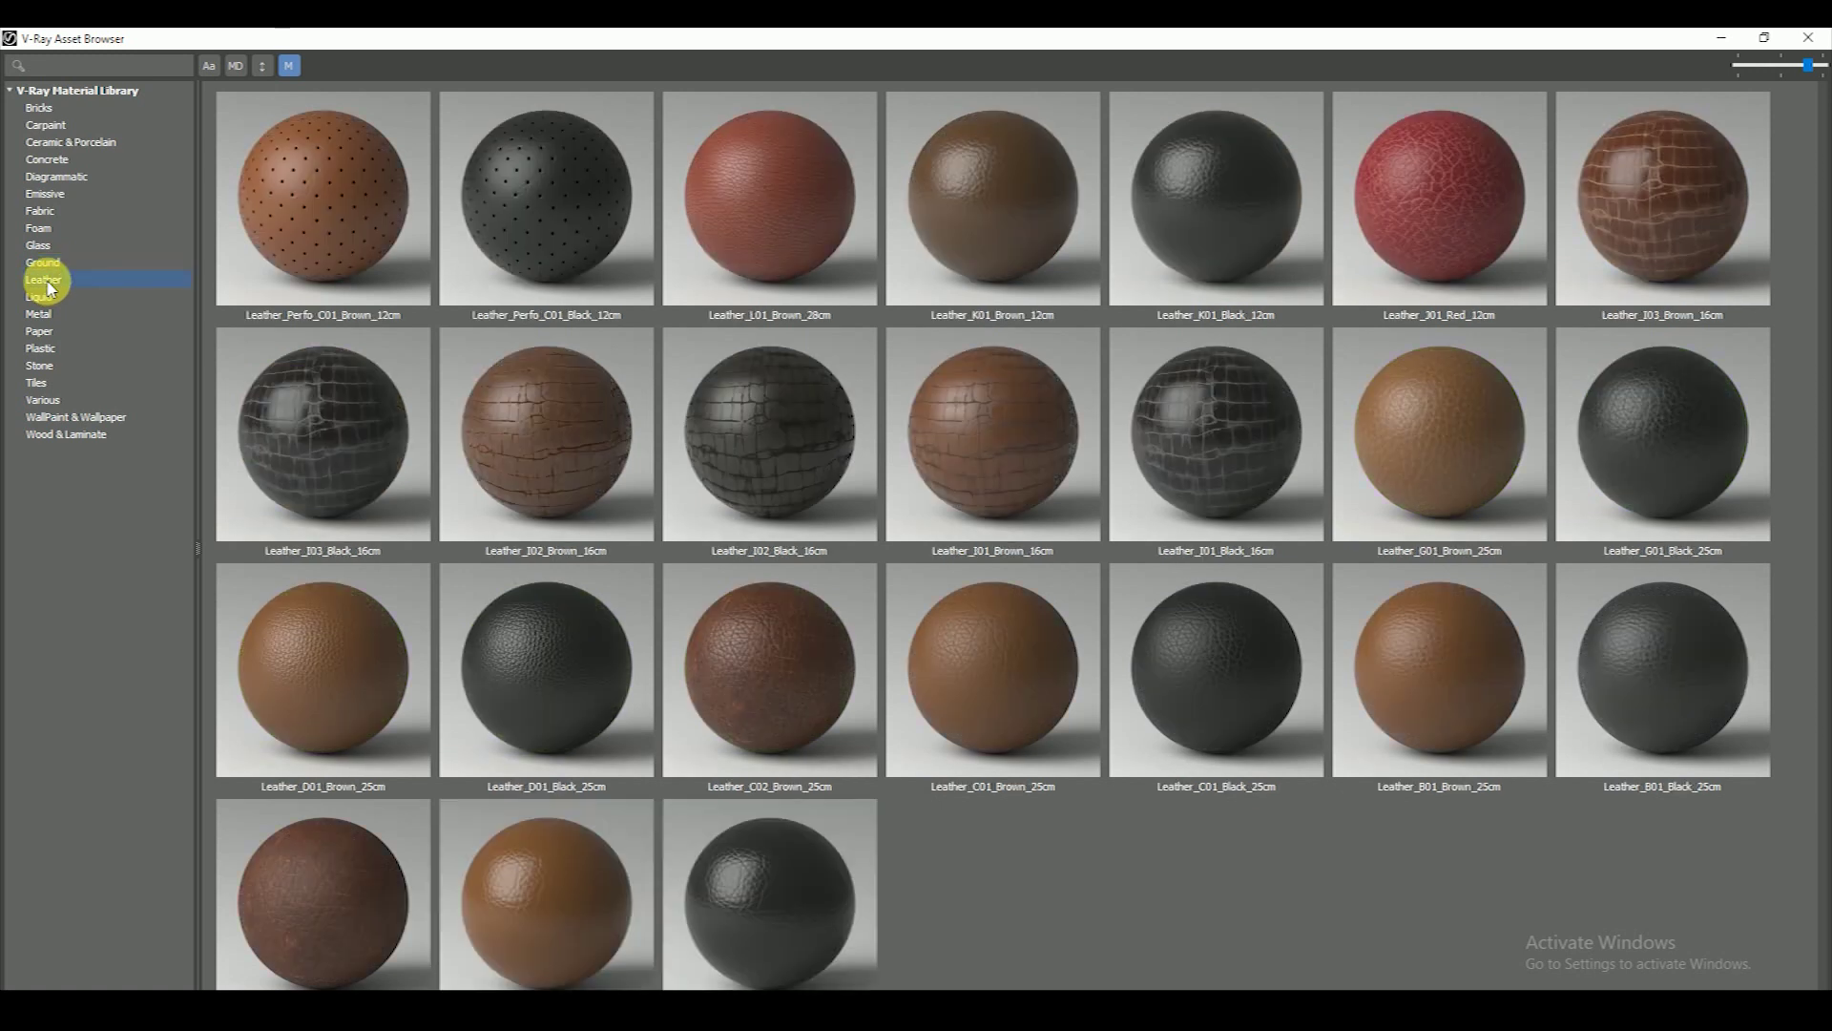
left_click(42, 297)
left_click(42, 314)
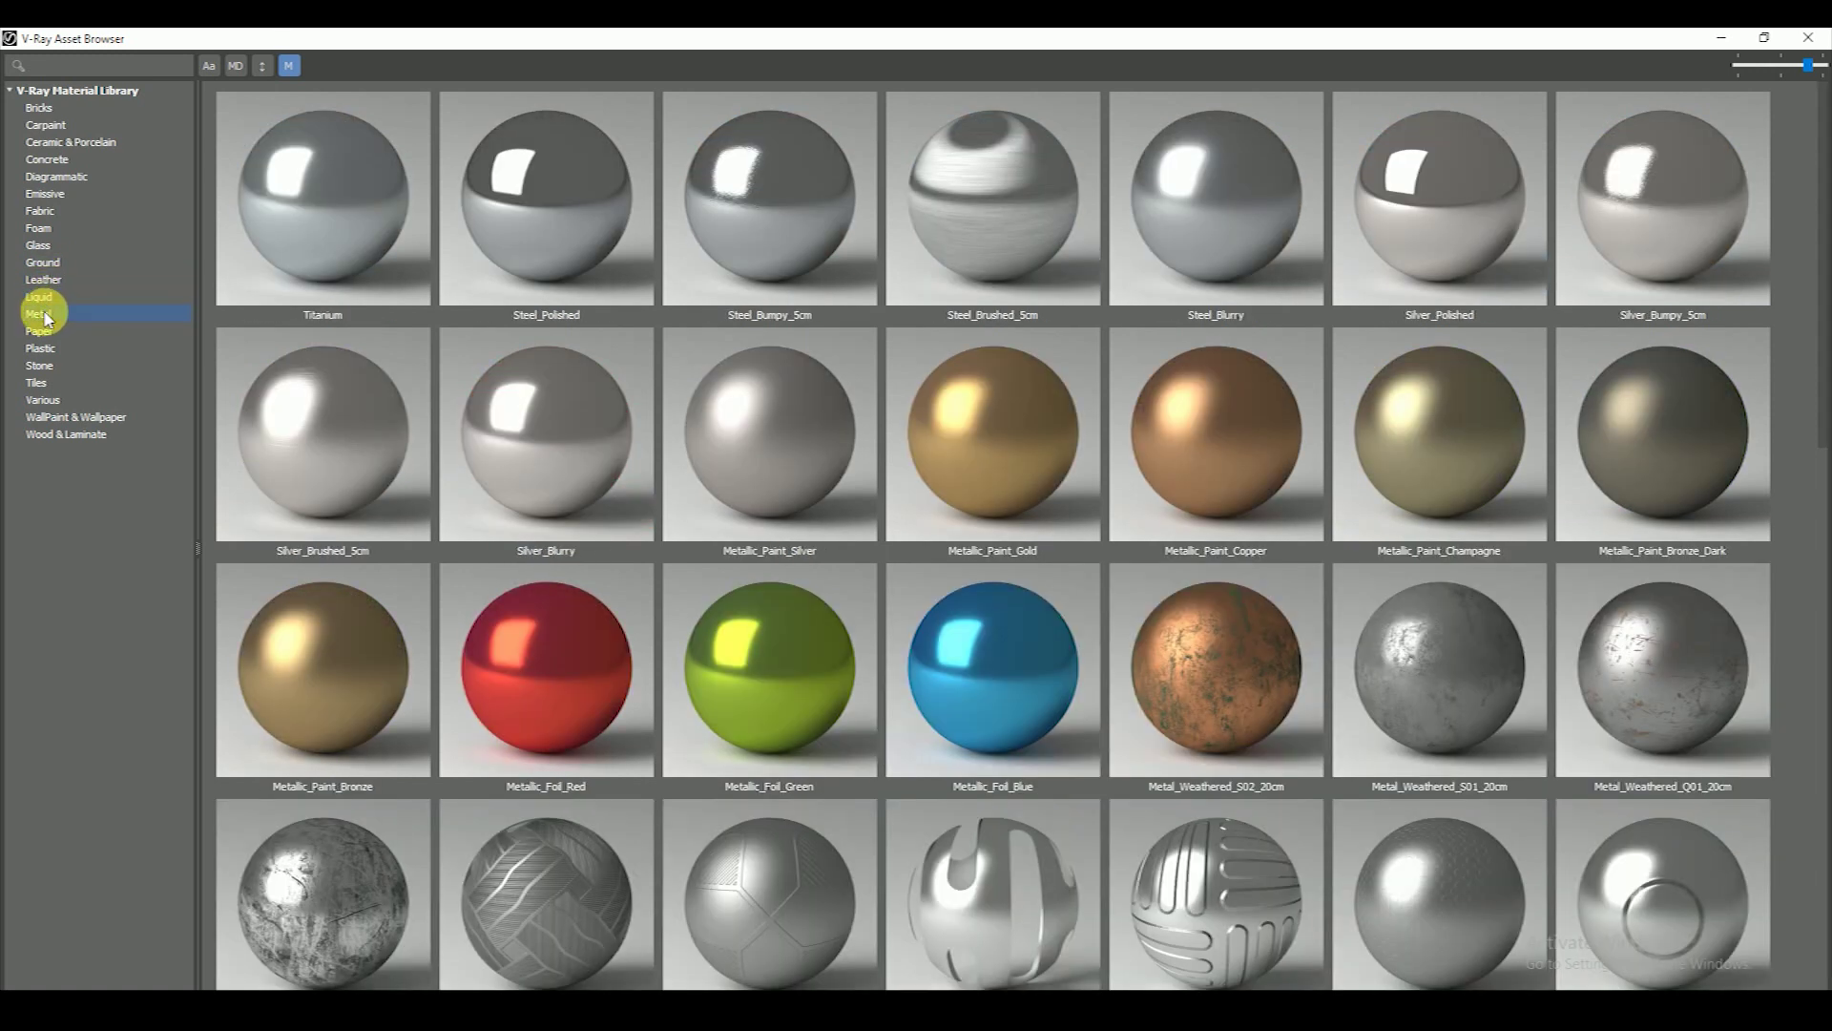
left_click(42, 331)
left_click(42, 348)
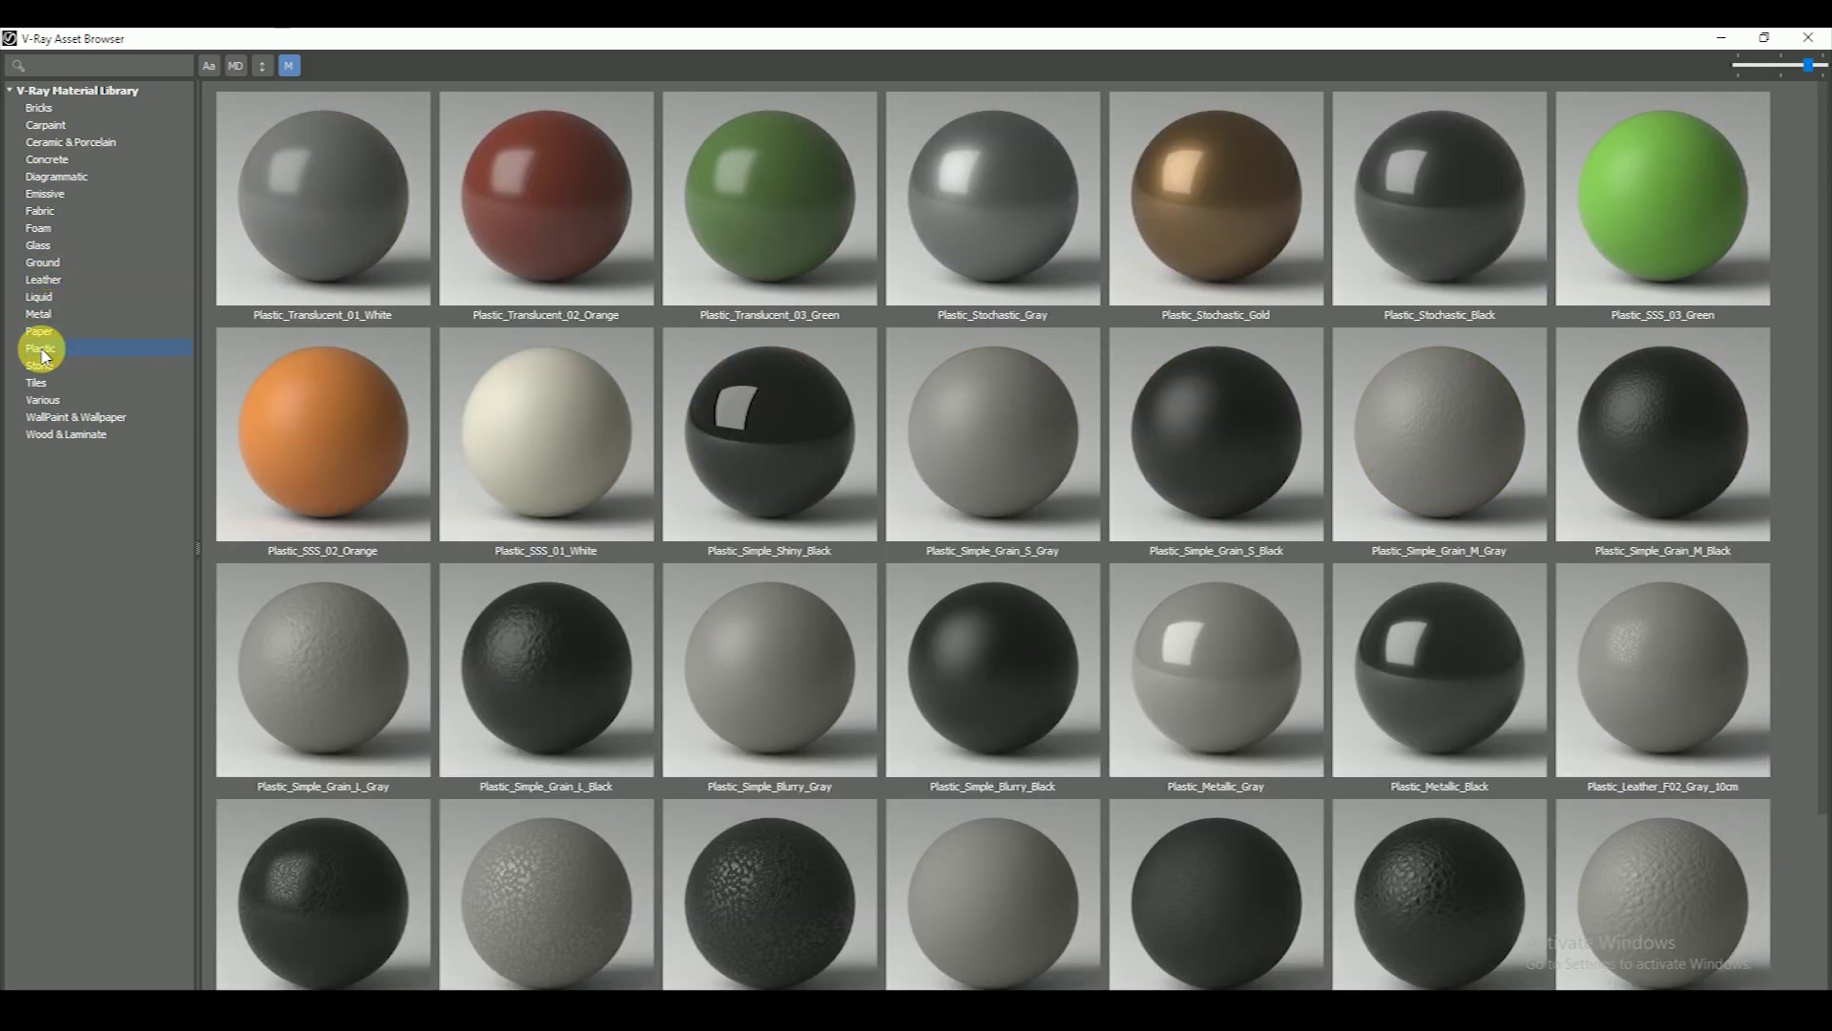
left_click(42, 366)
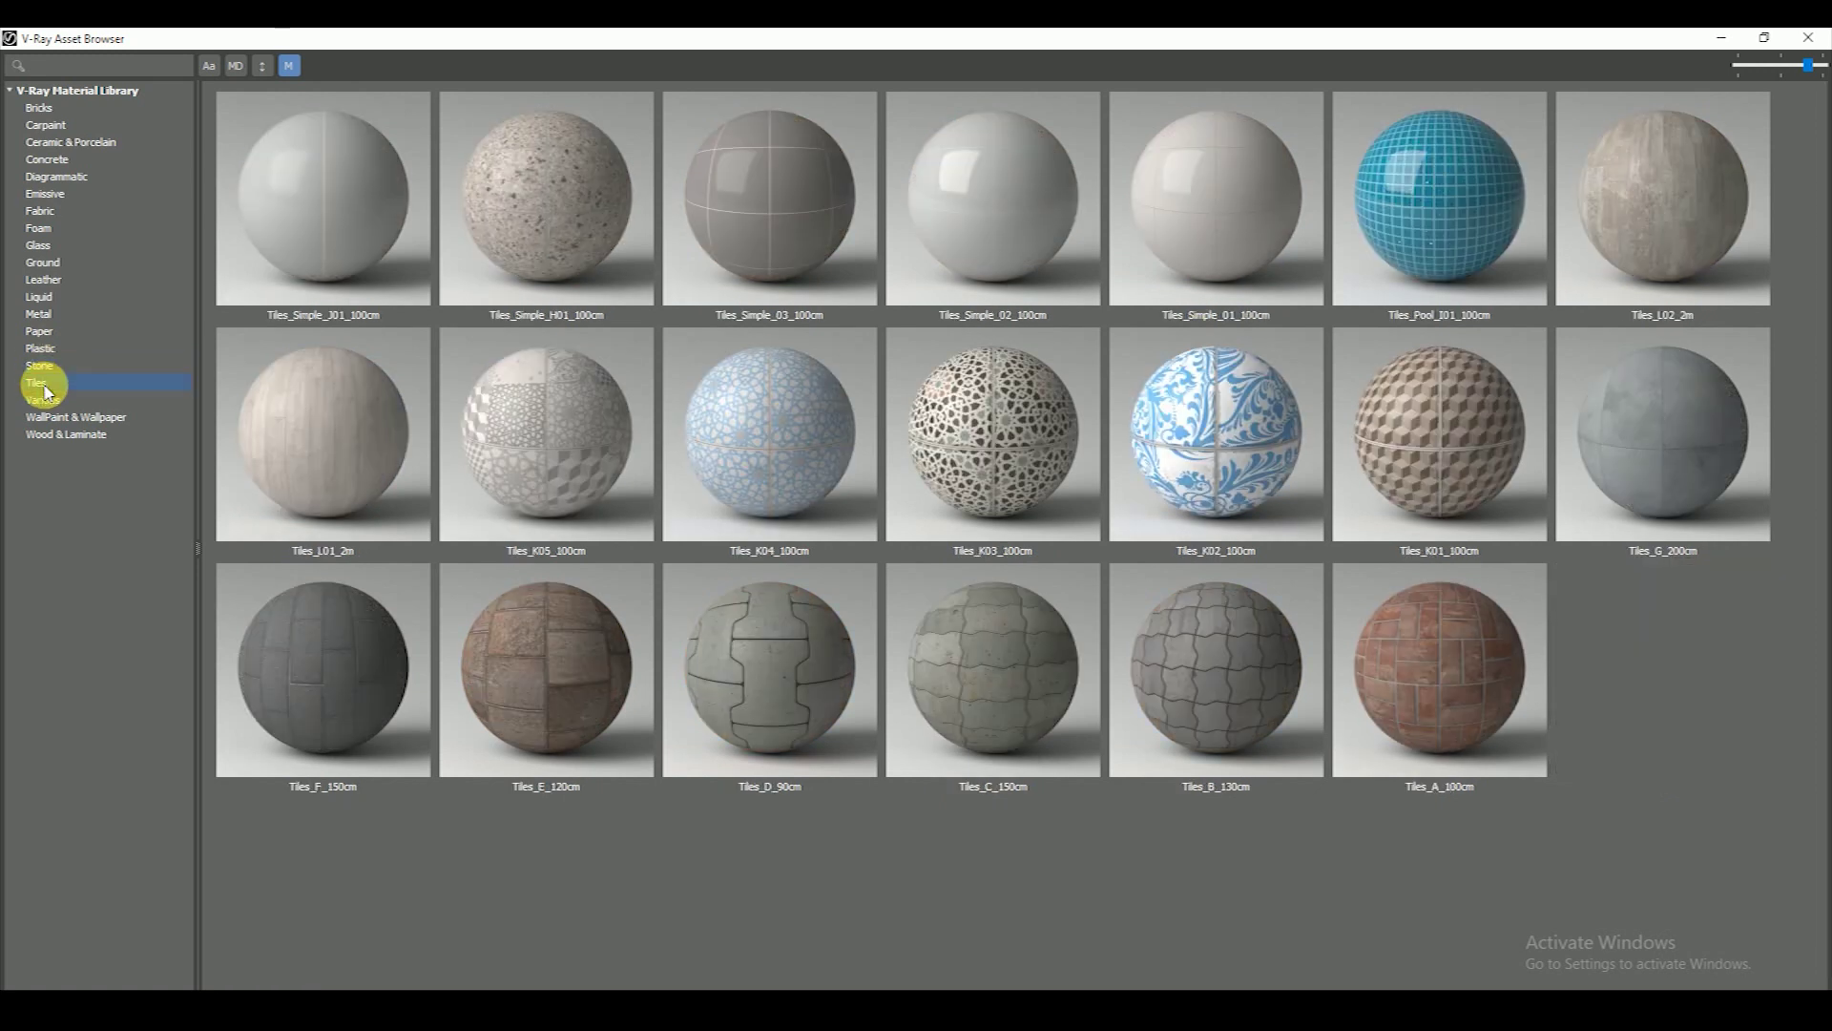
left_click(44, 401)
left_click(46, 417)
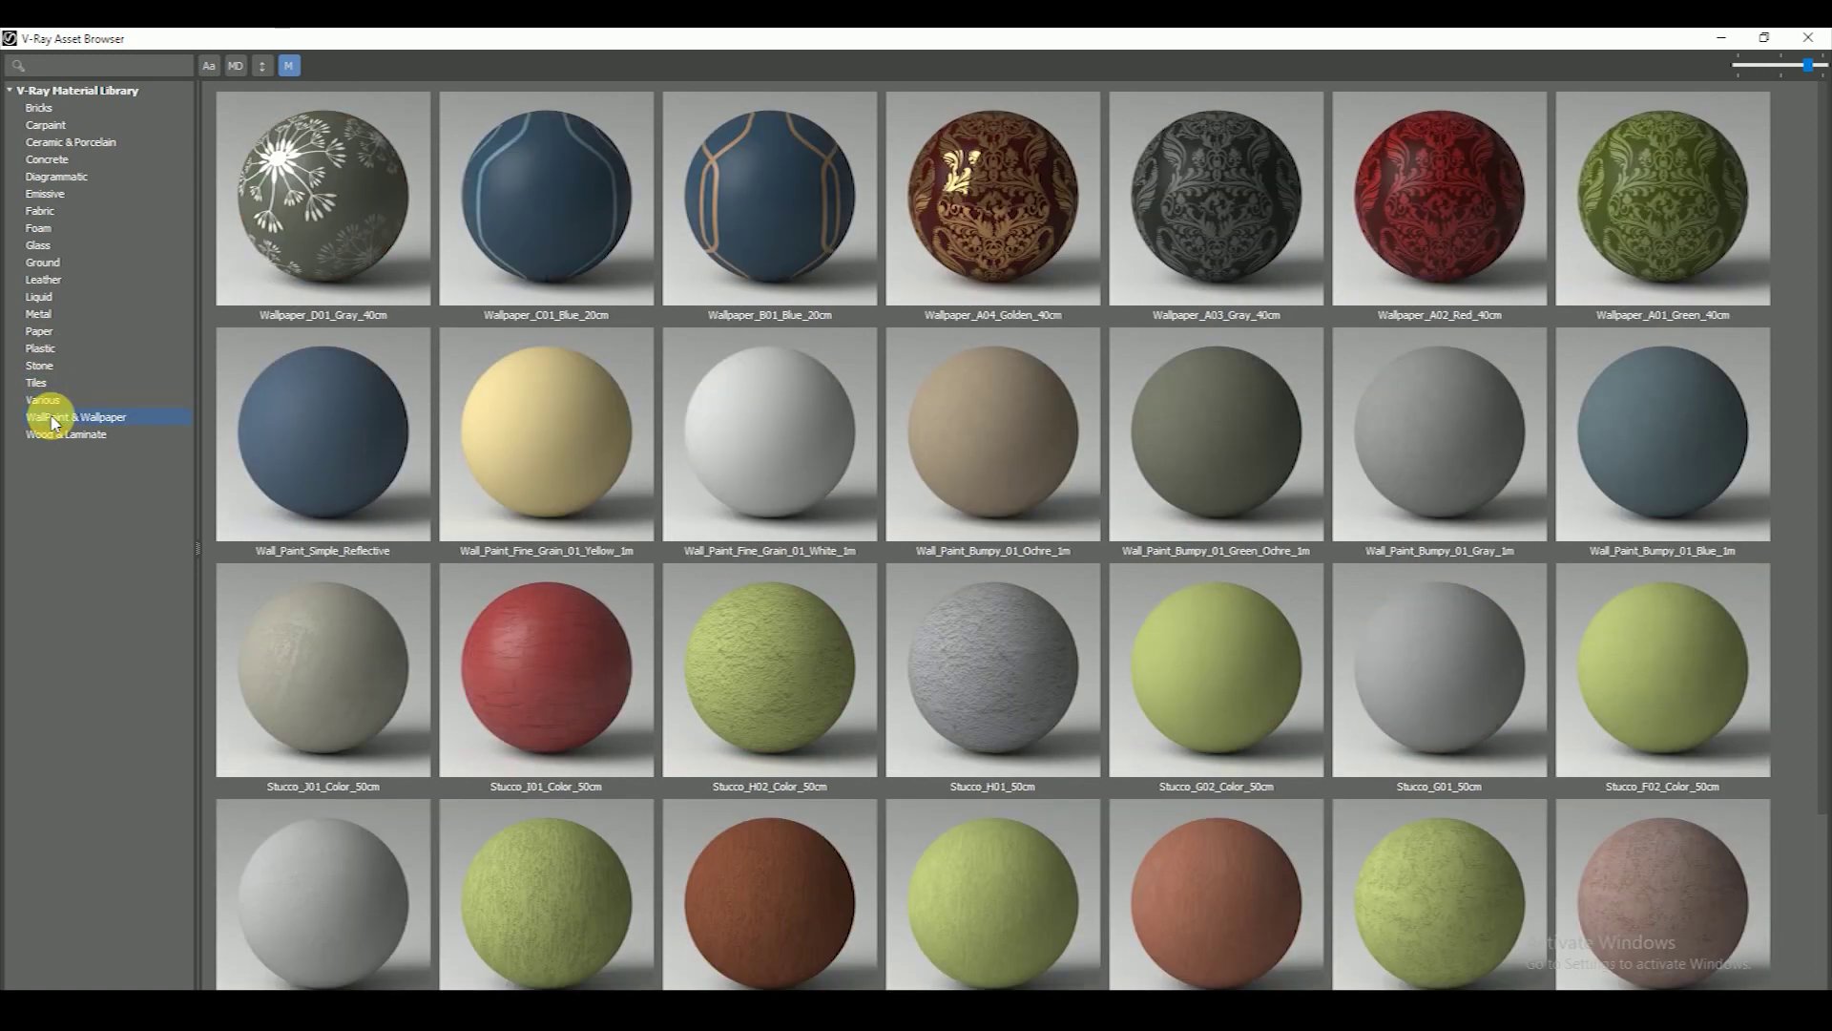
left_click(59, 435)
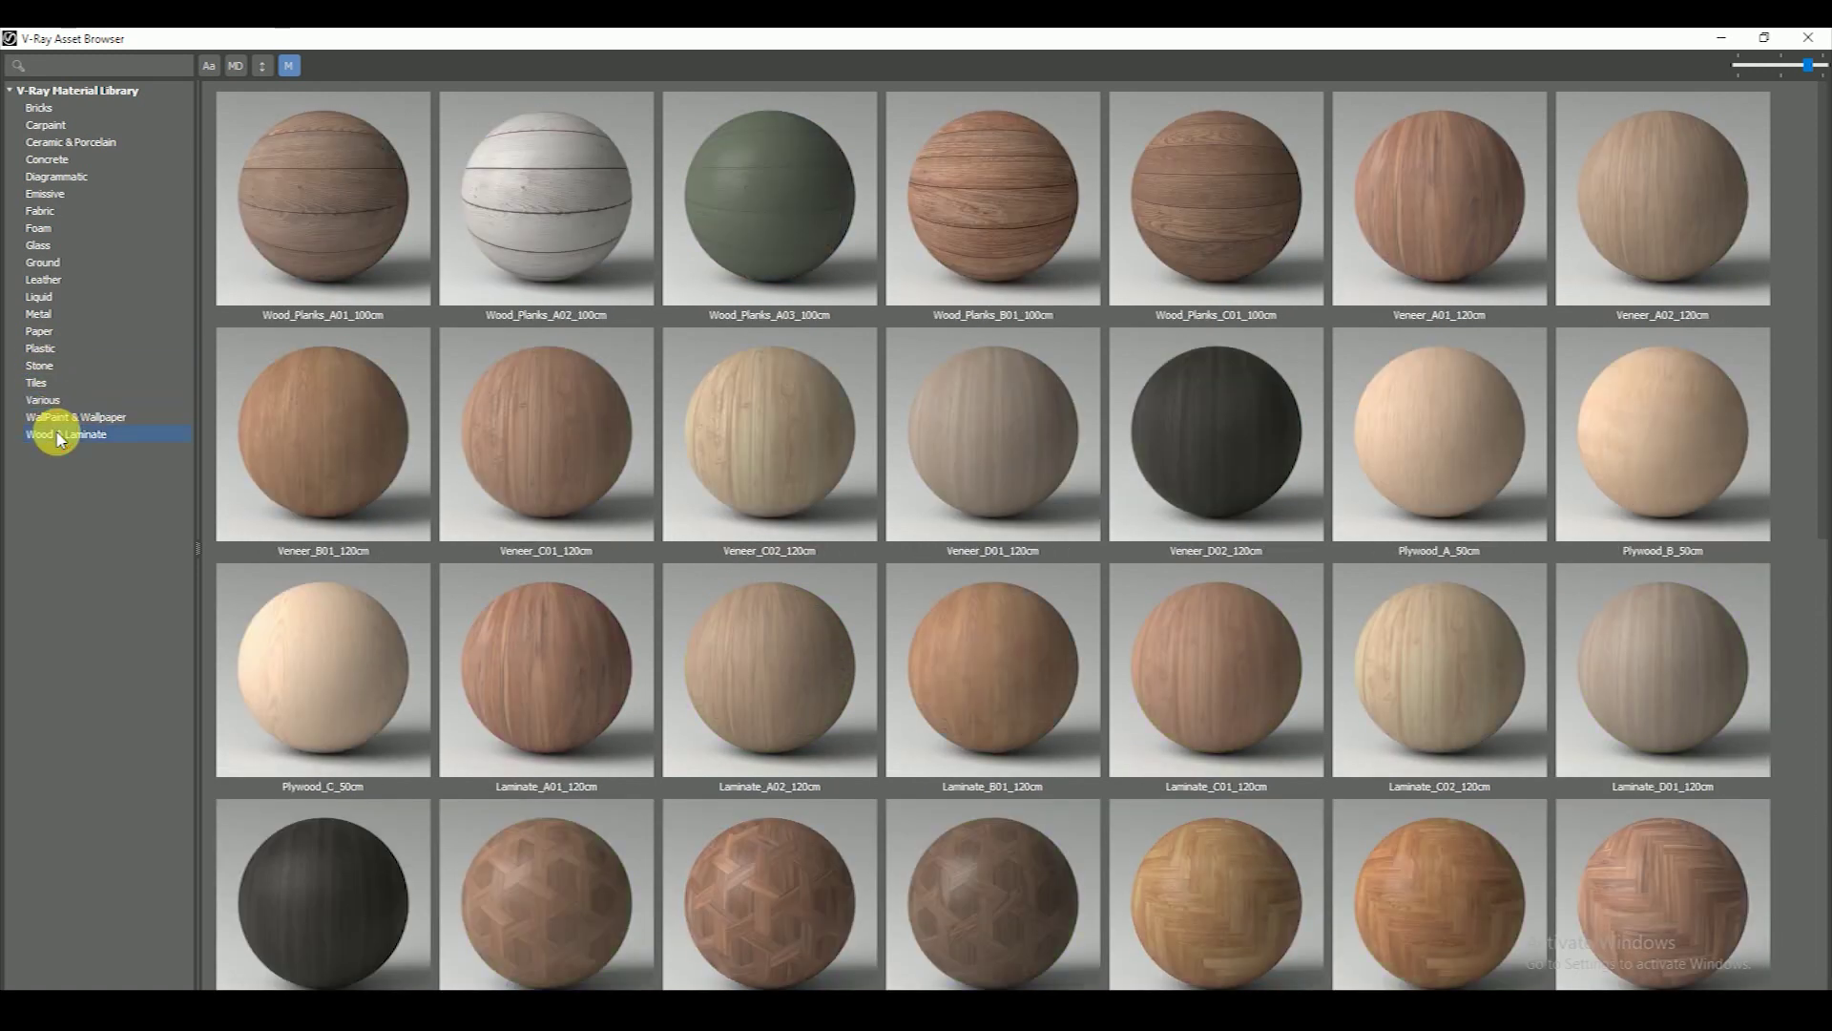
scroll(1198, 802, "down", 10)
scroll(1200, 806, "up", 10)
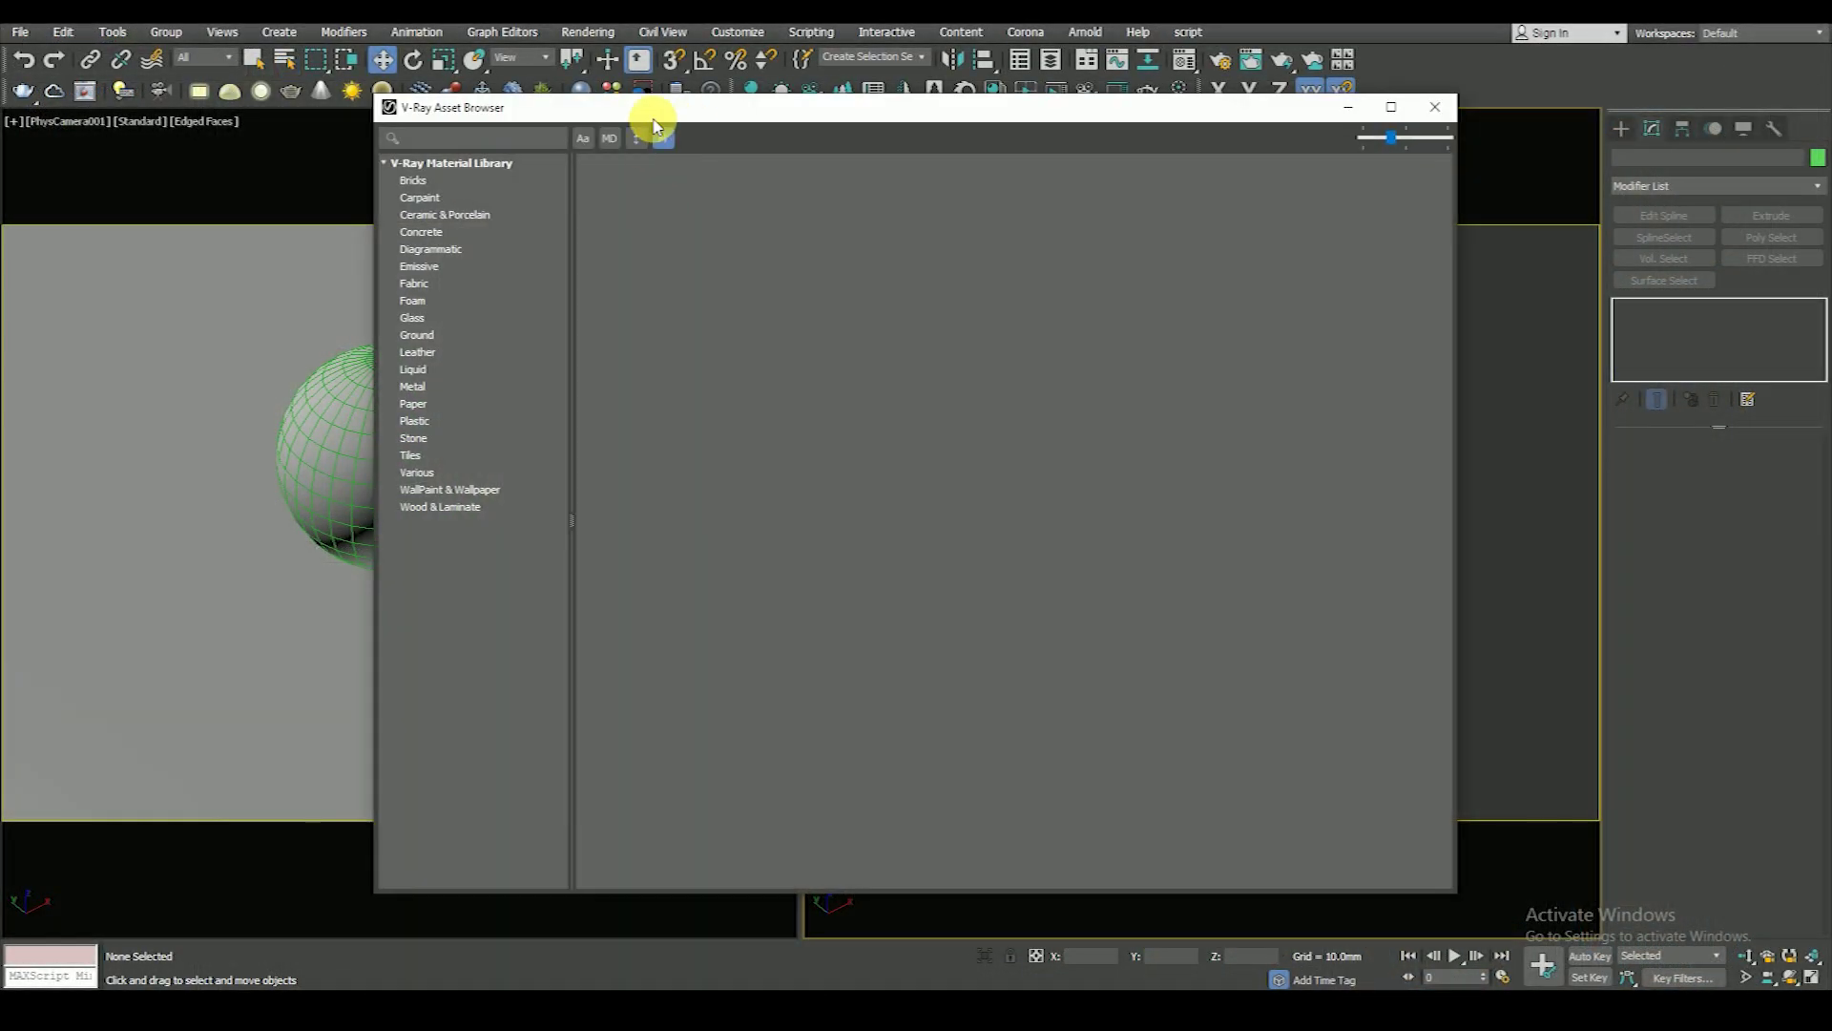
- Apply Bricks_A01_1m from the Bricks category to the selected sphere and open the Material Editor
left_click_drag(655, 125, 356, 155)
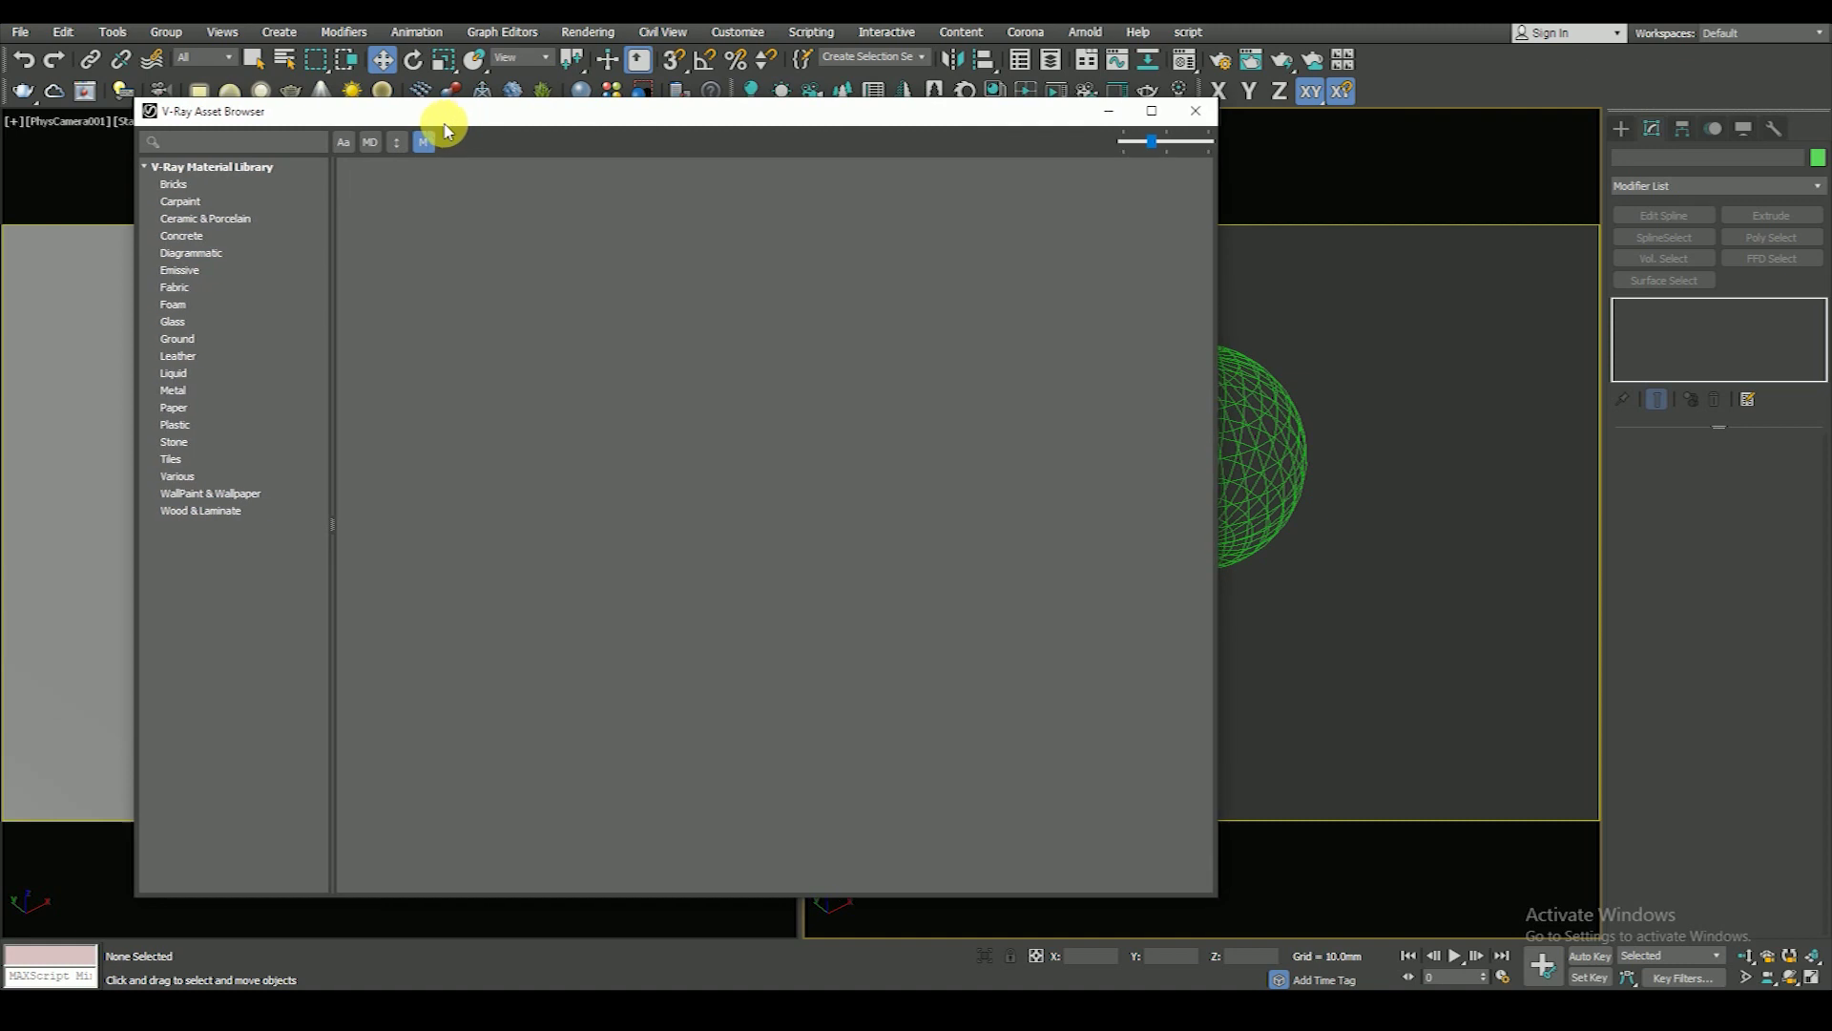
left_click(116, 209)
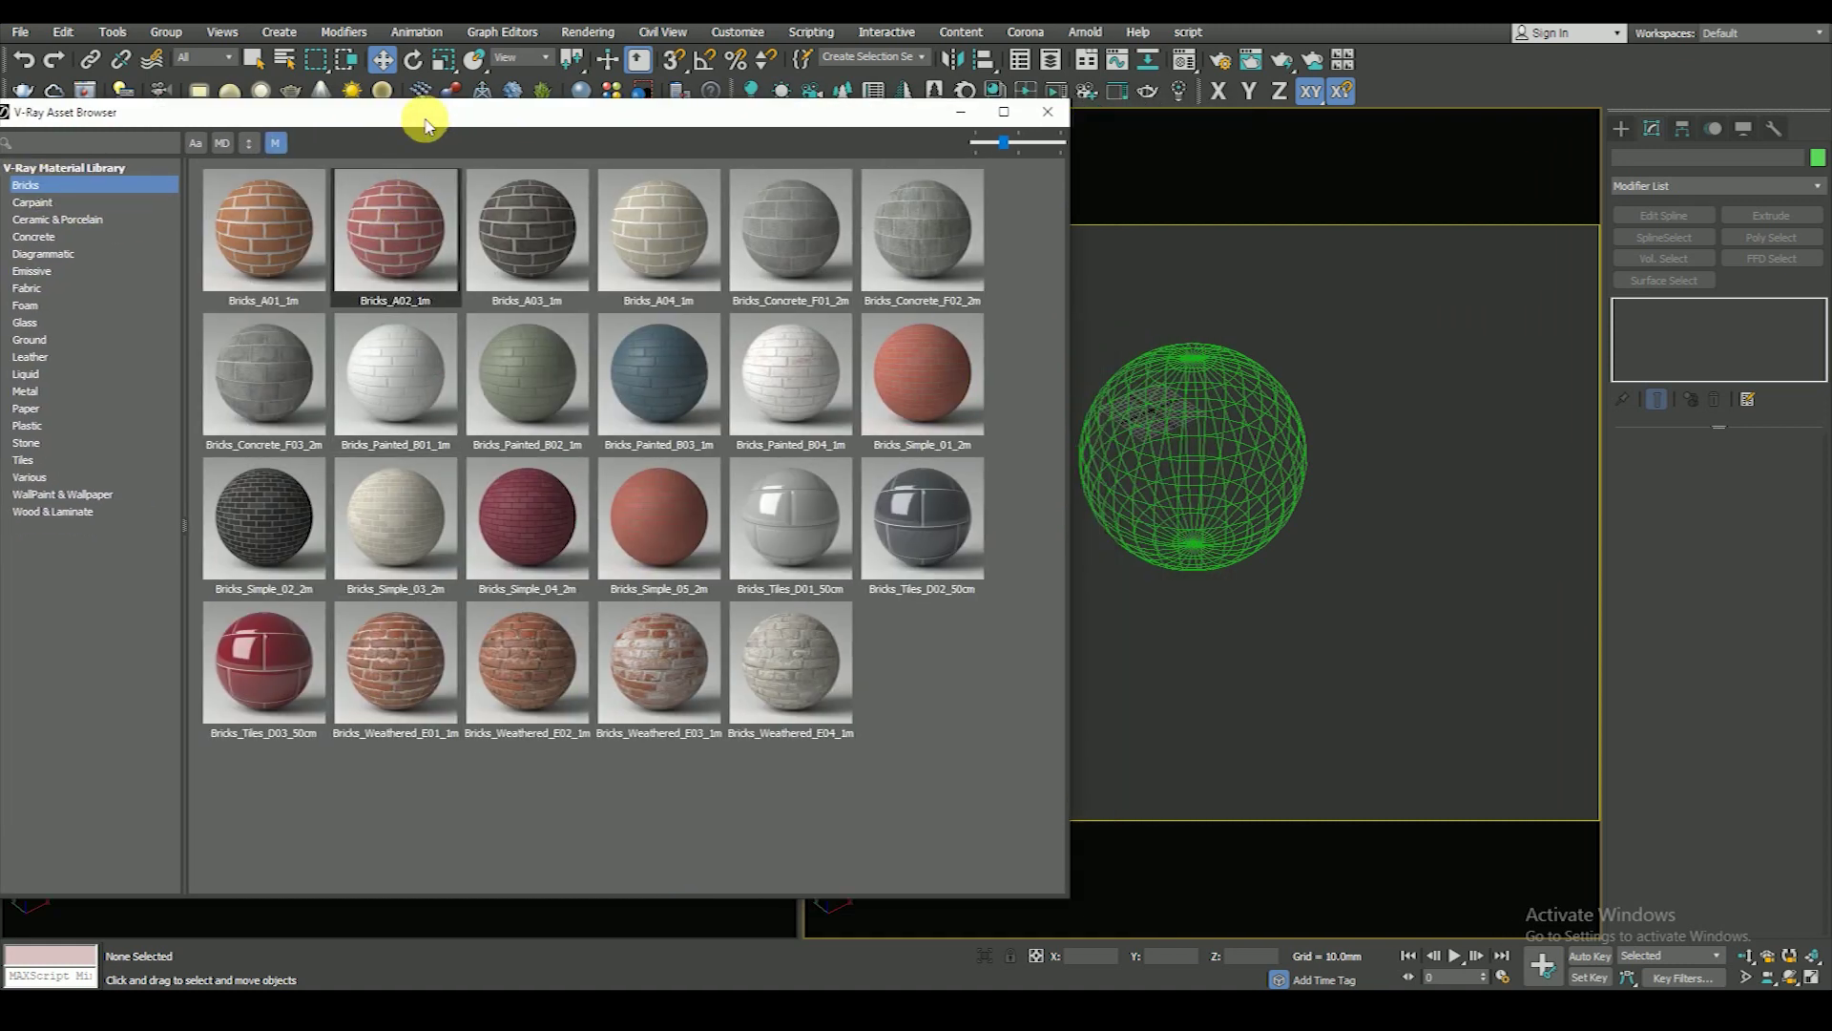
left_click_drag(513, 152, 446, 128)
left_click(1177, 431)
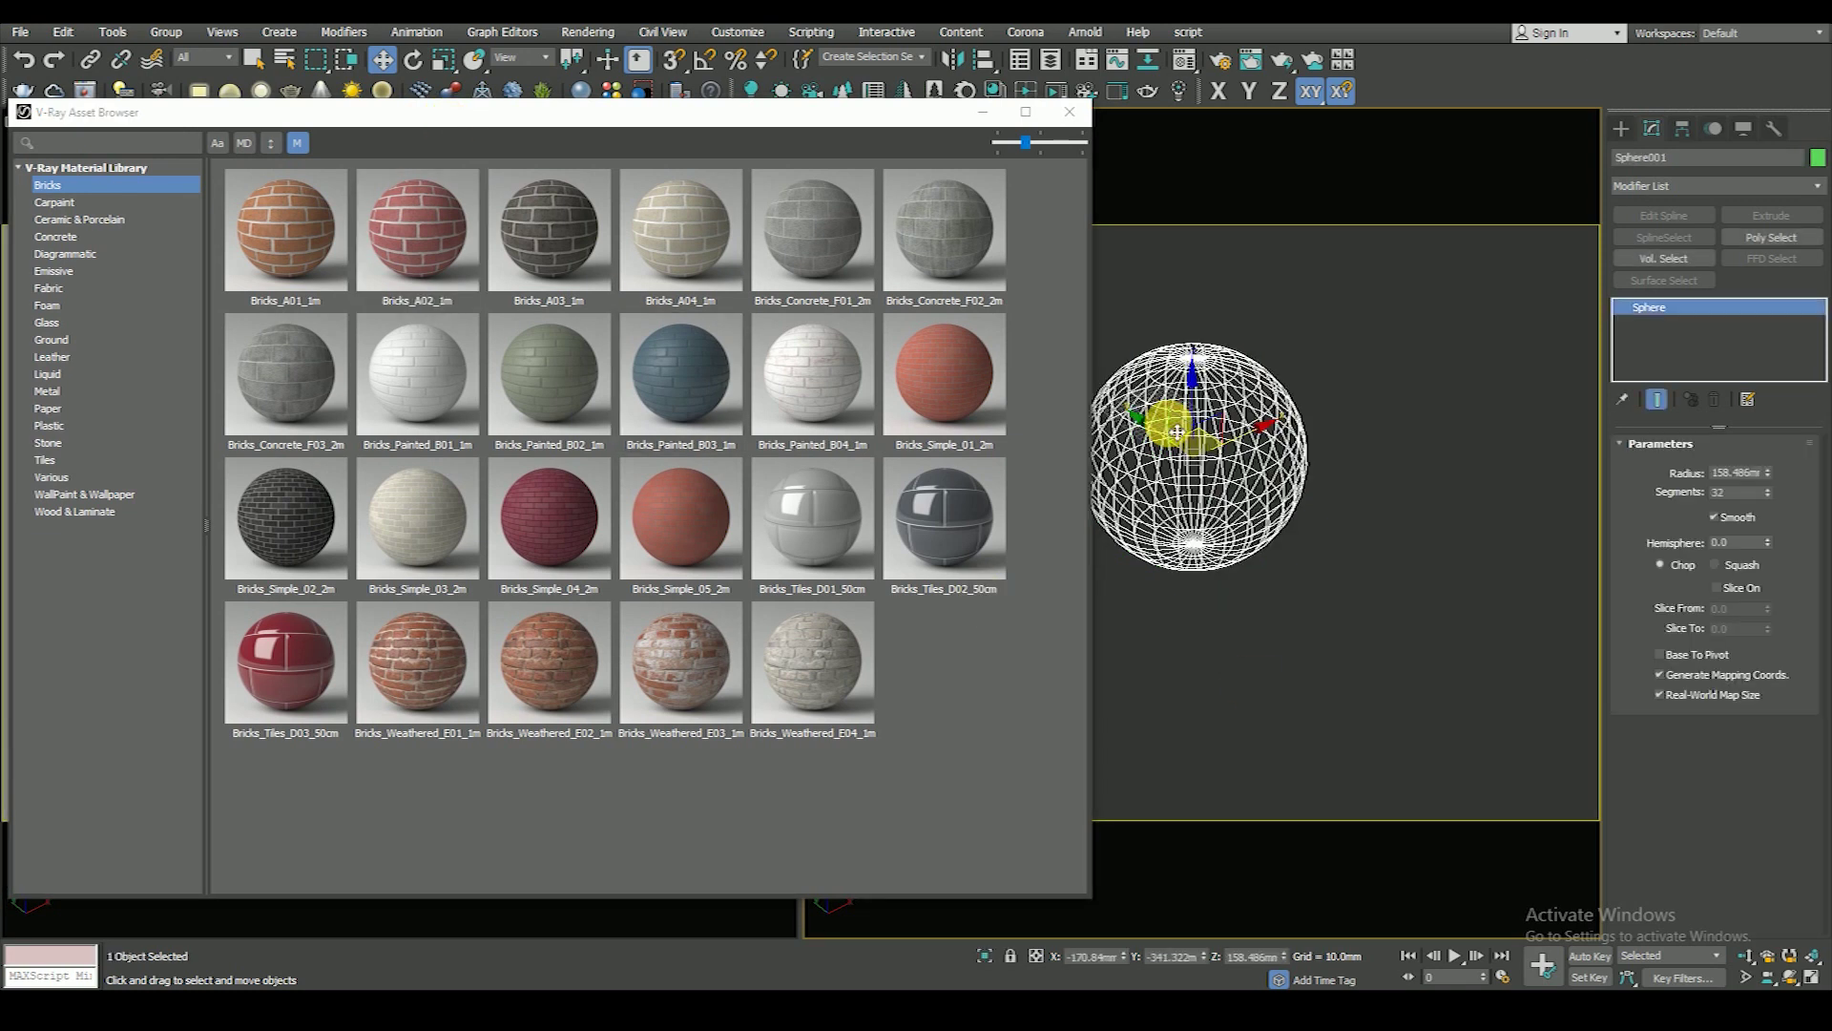
right_click(291, 210)
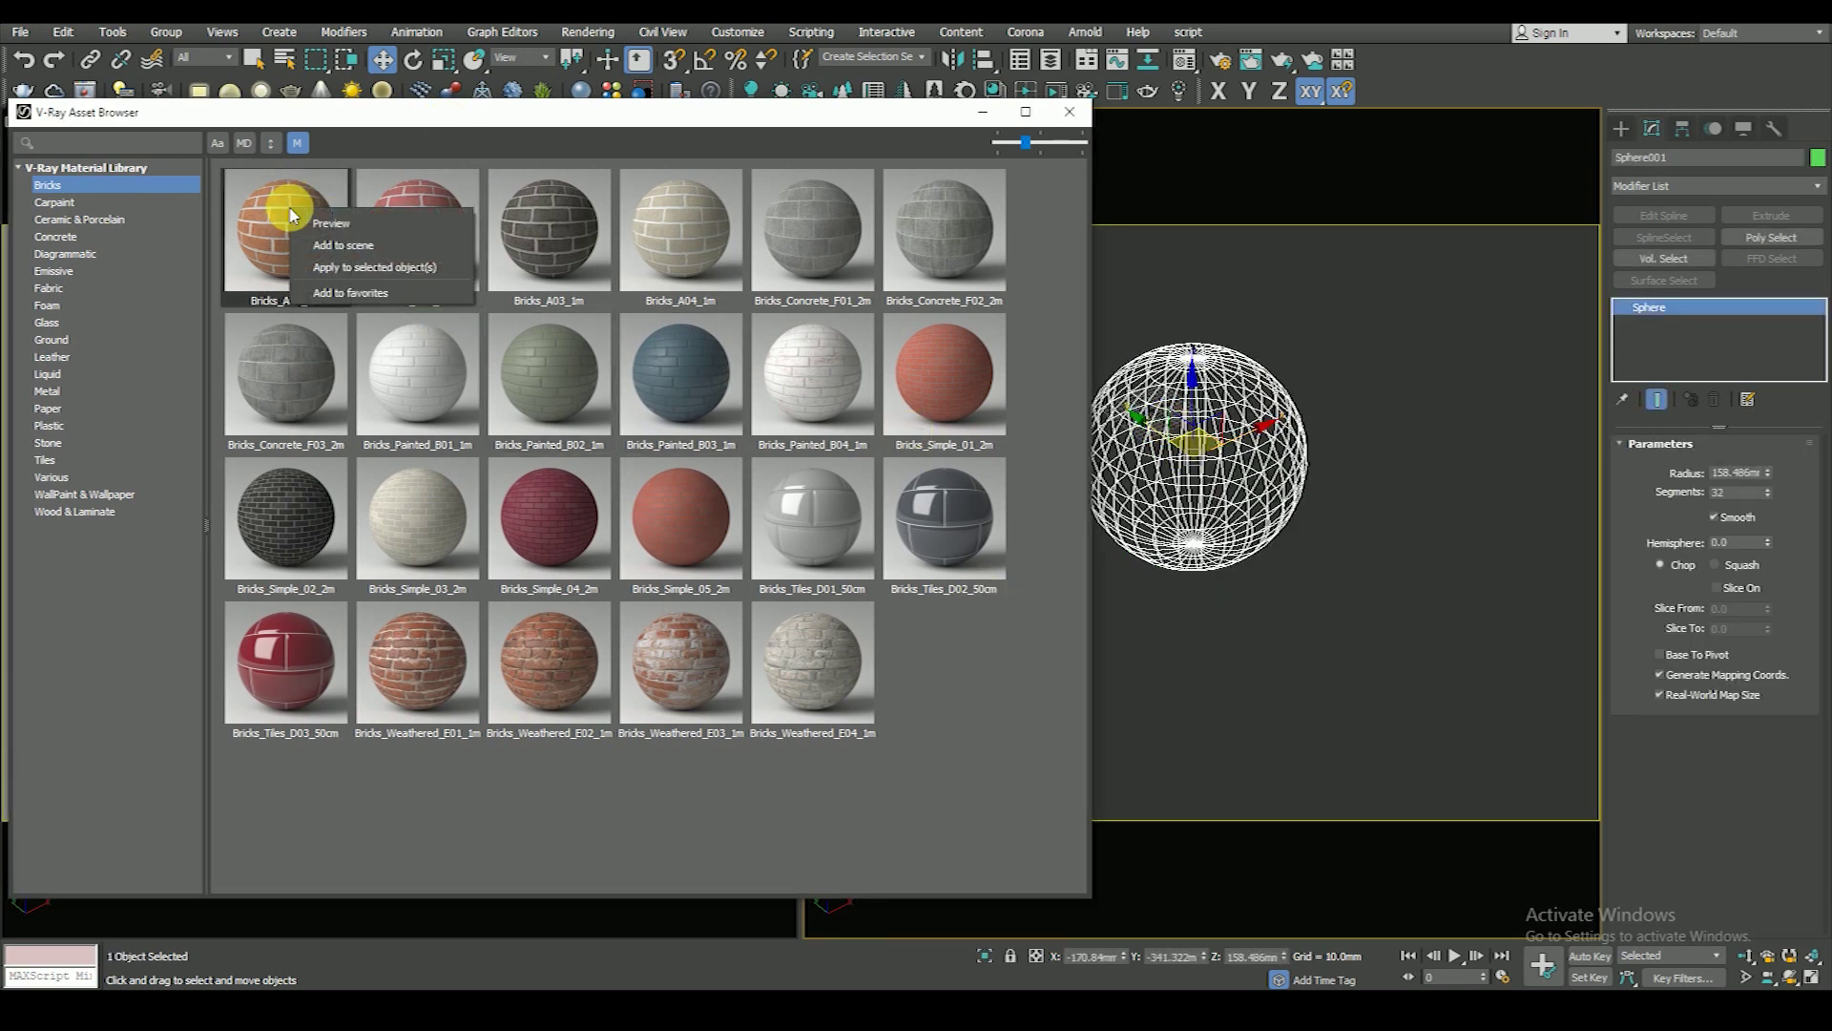
left_click(386, 269)
key("m")
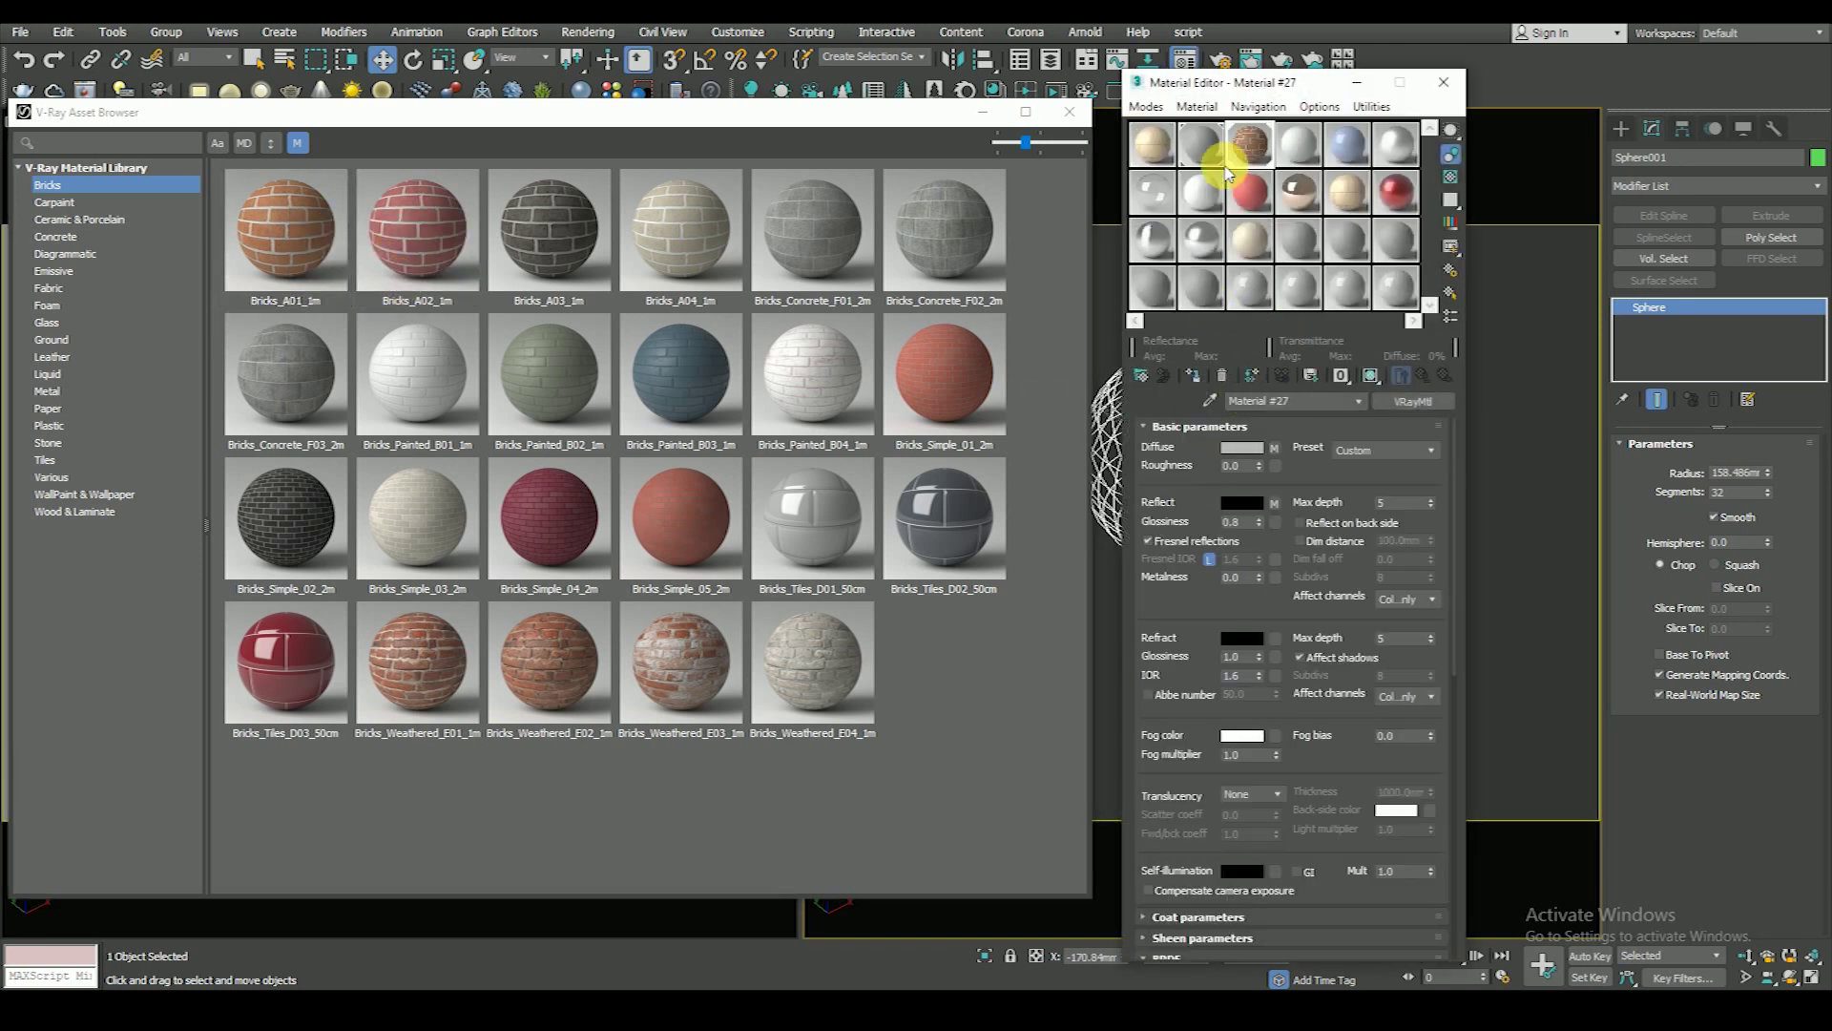
- Assign the brick material to the sphere and show its diffuse bitmap shaded in the viewport
left_click_drag(1238, 99, 1378, 103)
left_click(1177, 299)
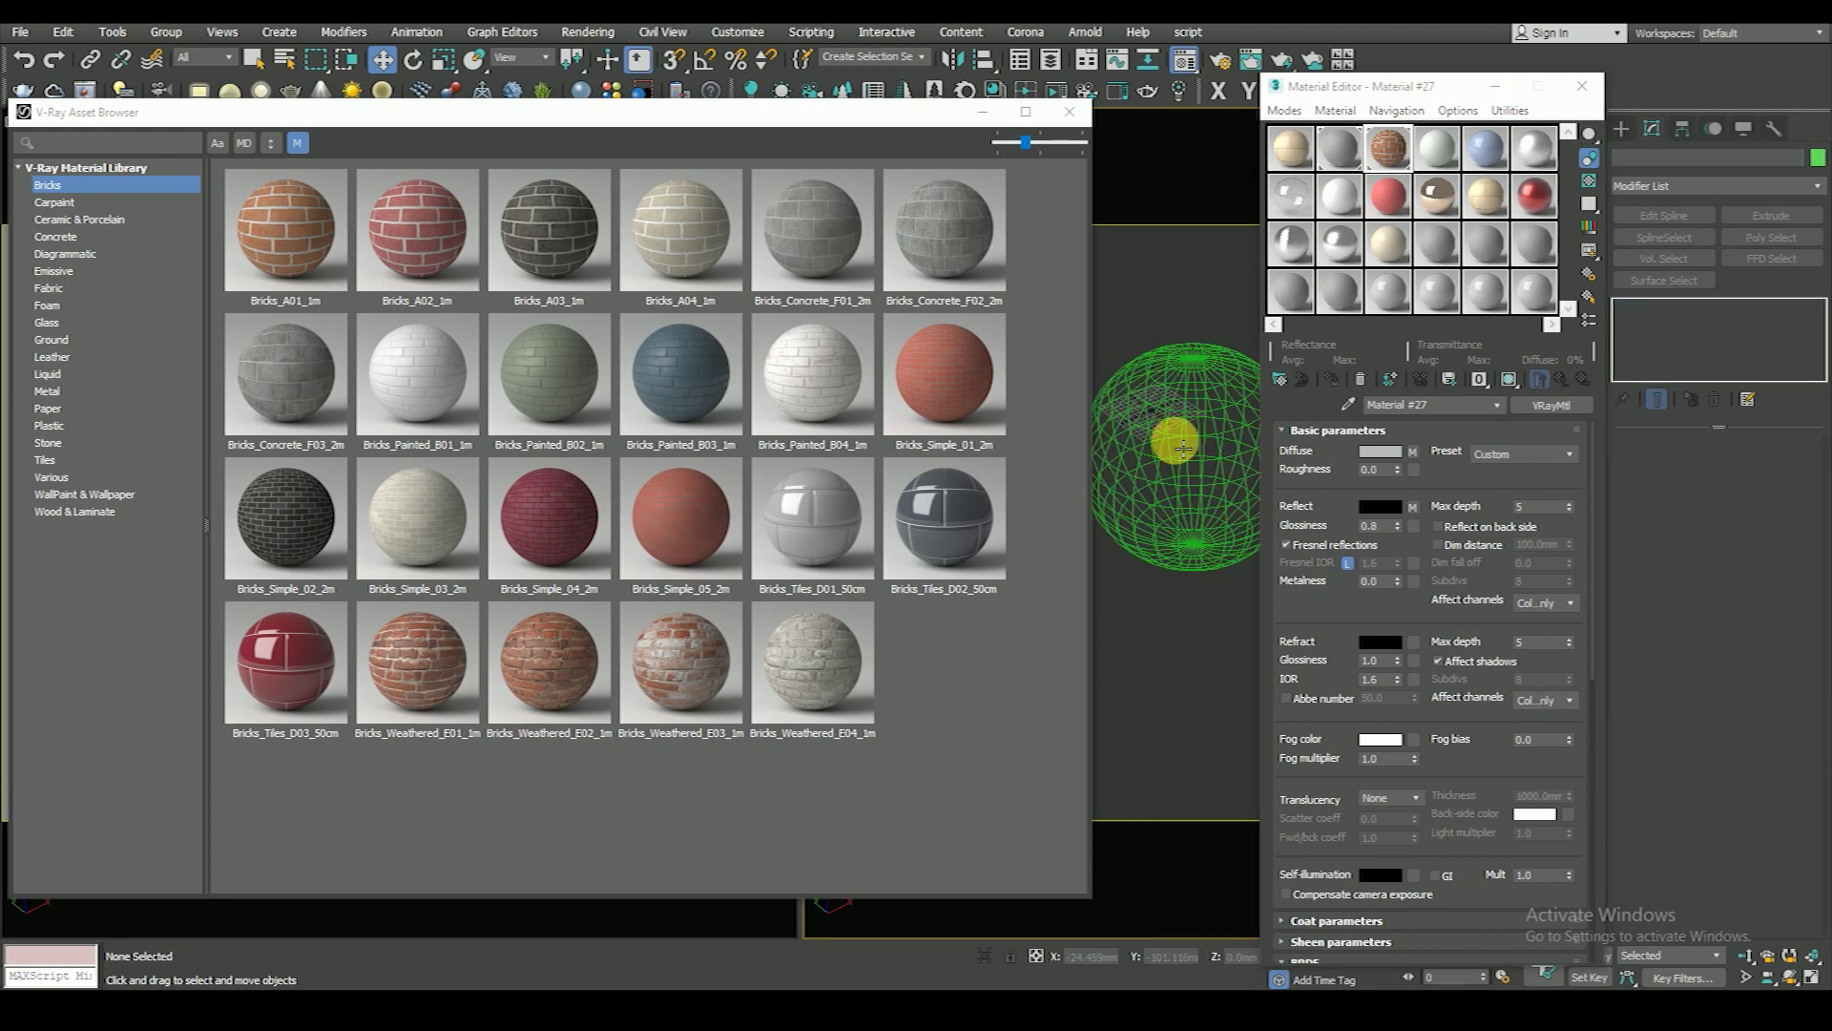
left_click(1210, 413)
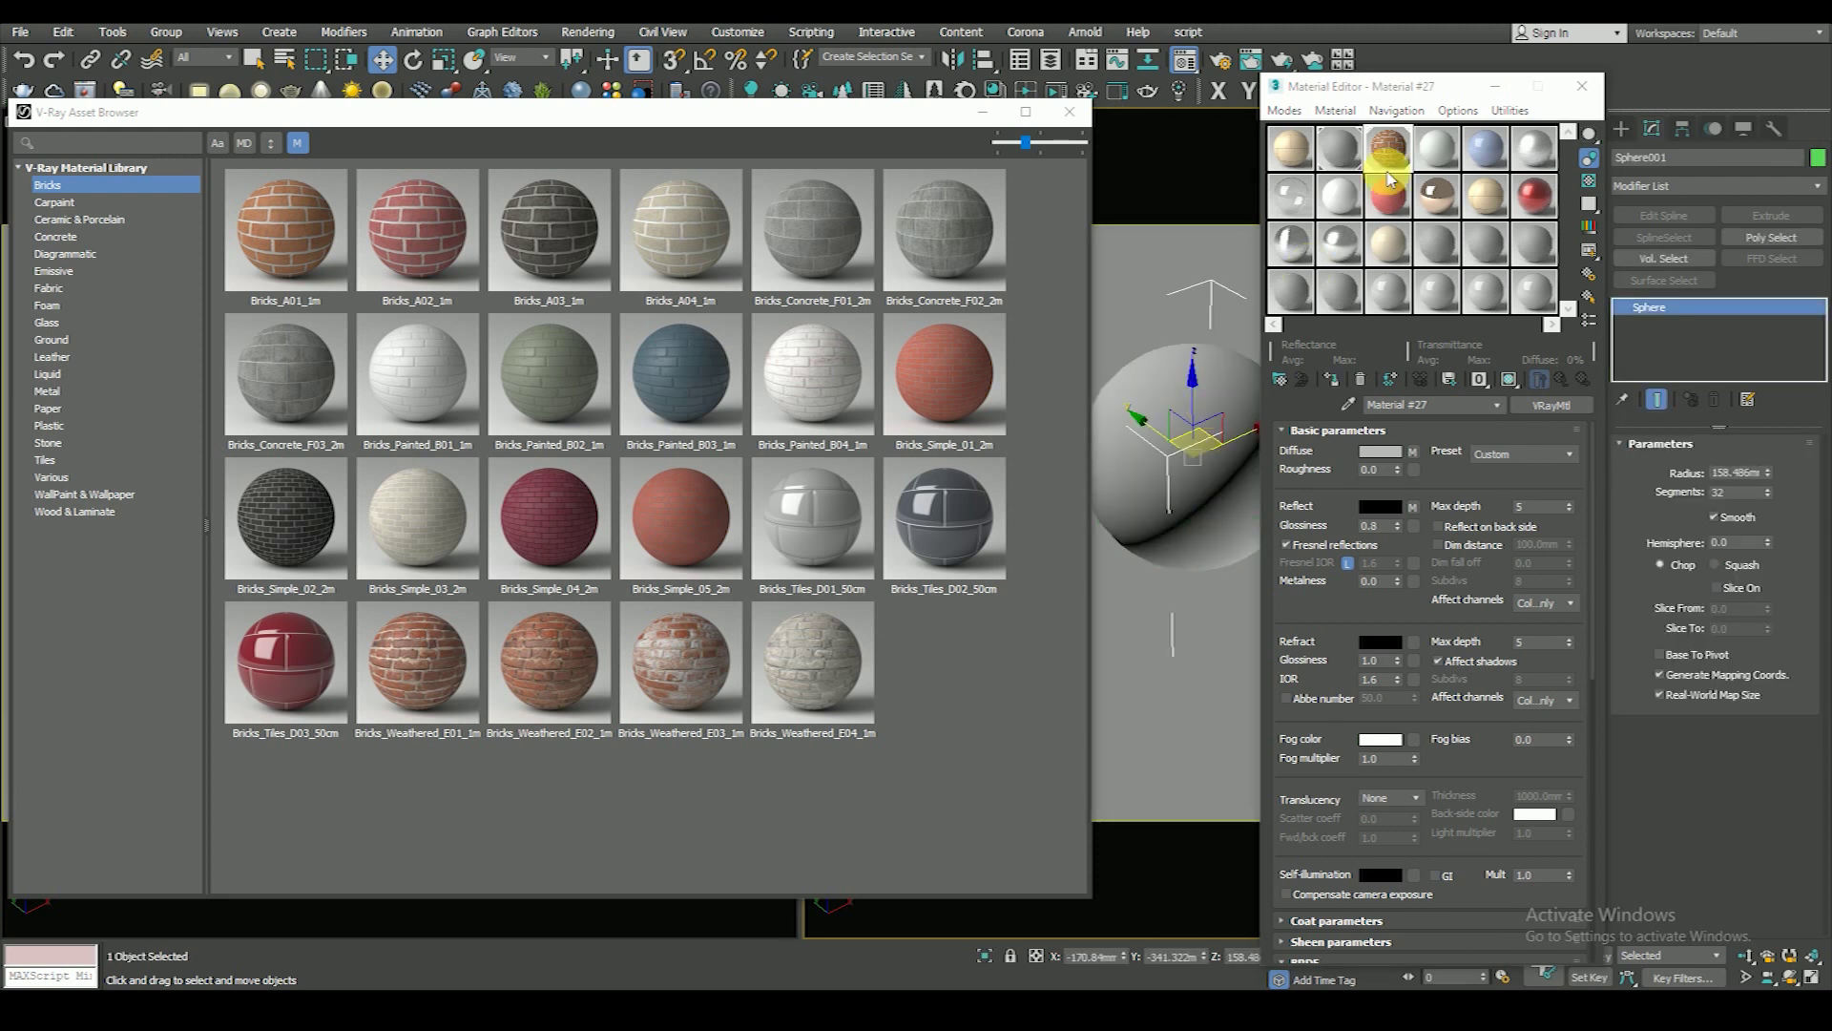
left_click(1337, 384)
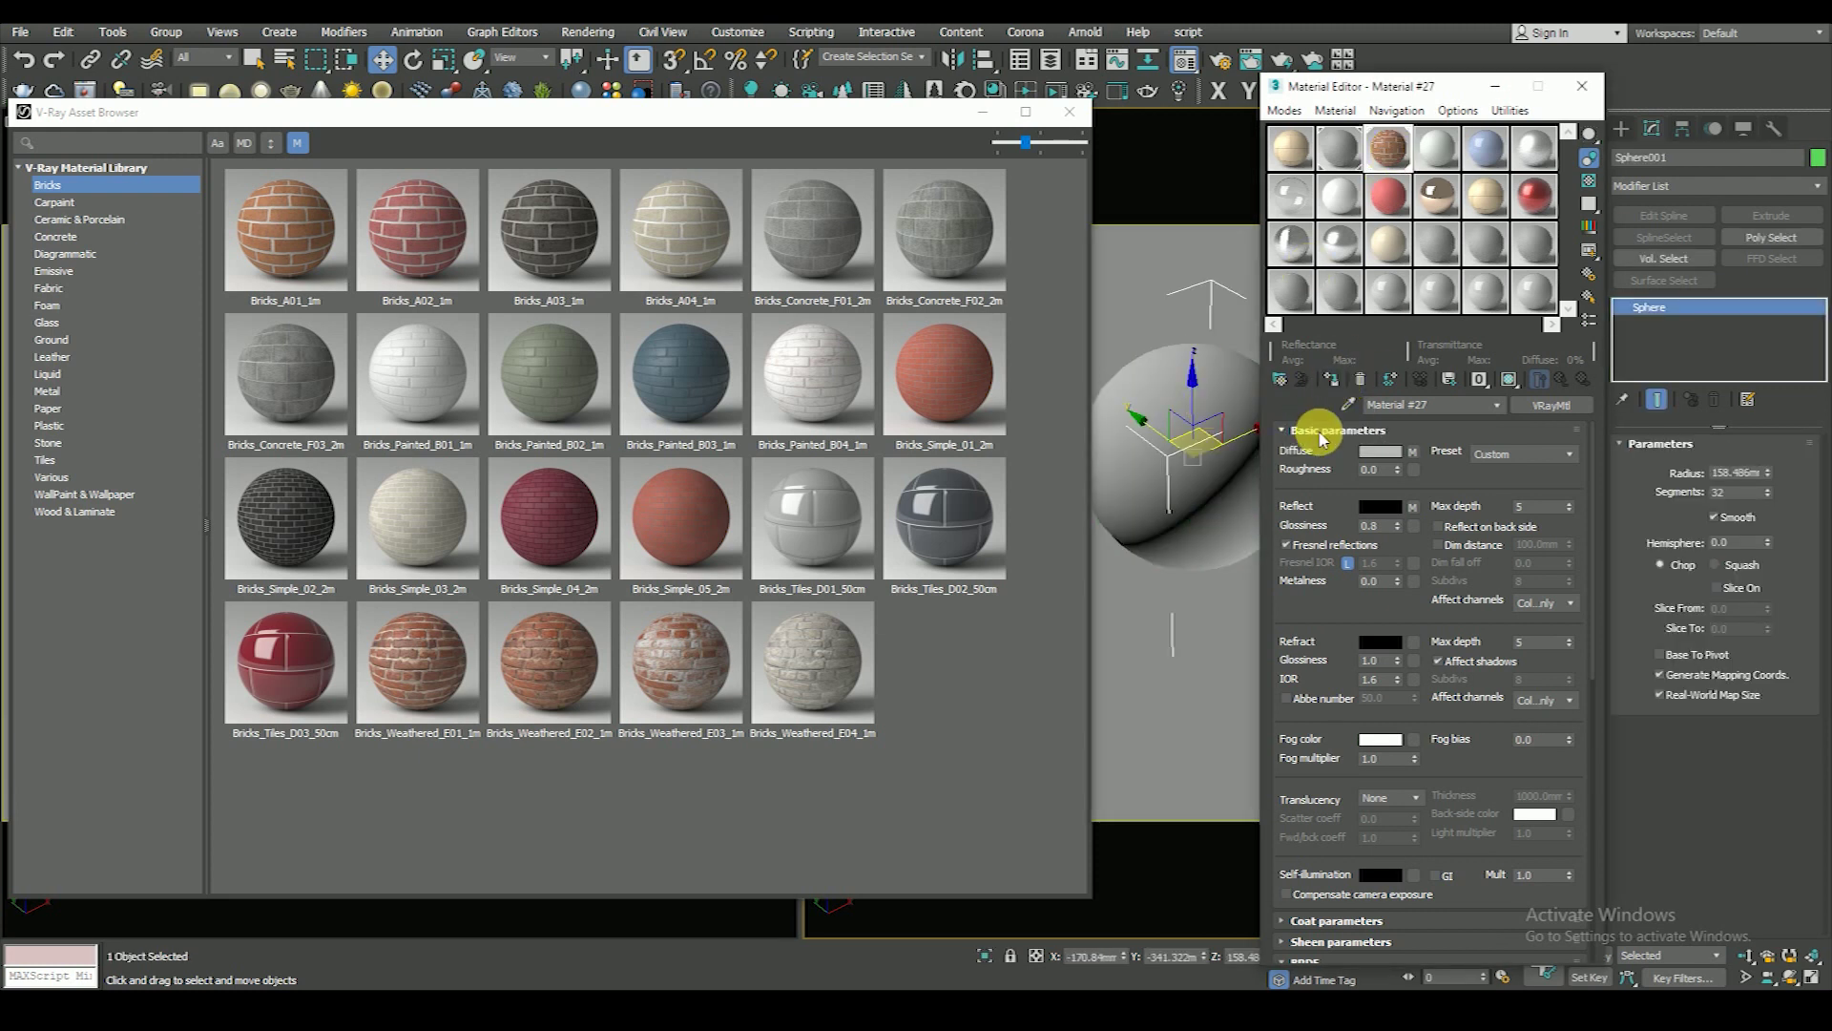
left_click(1412, 451)
left_click(1508, 381)
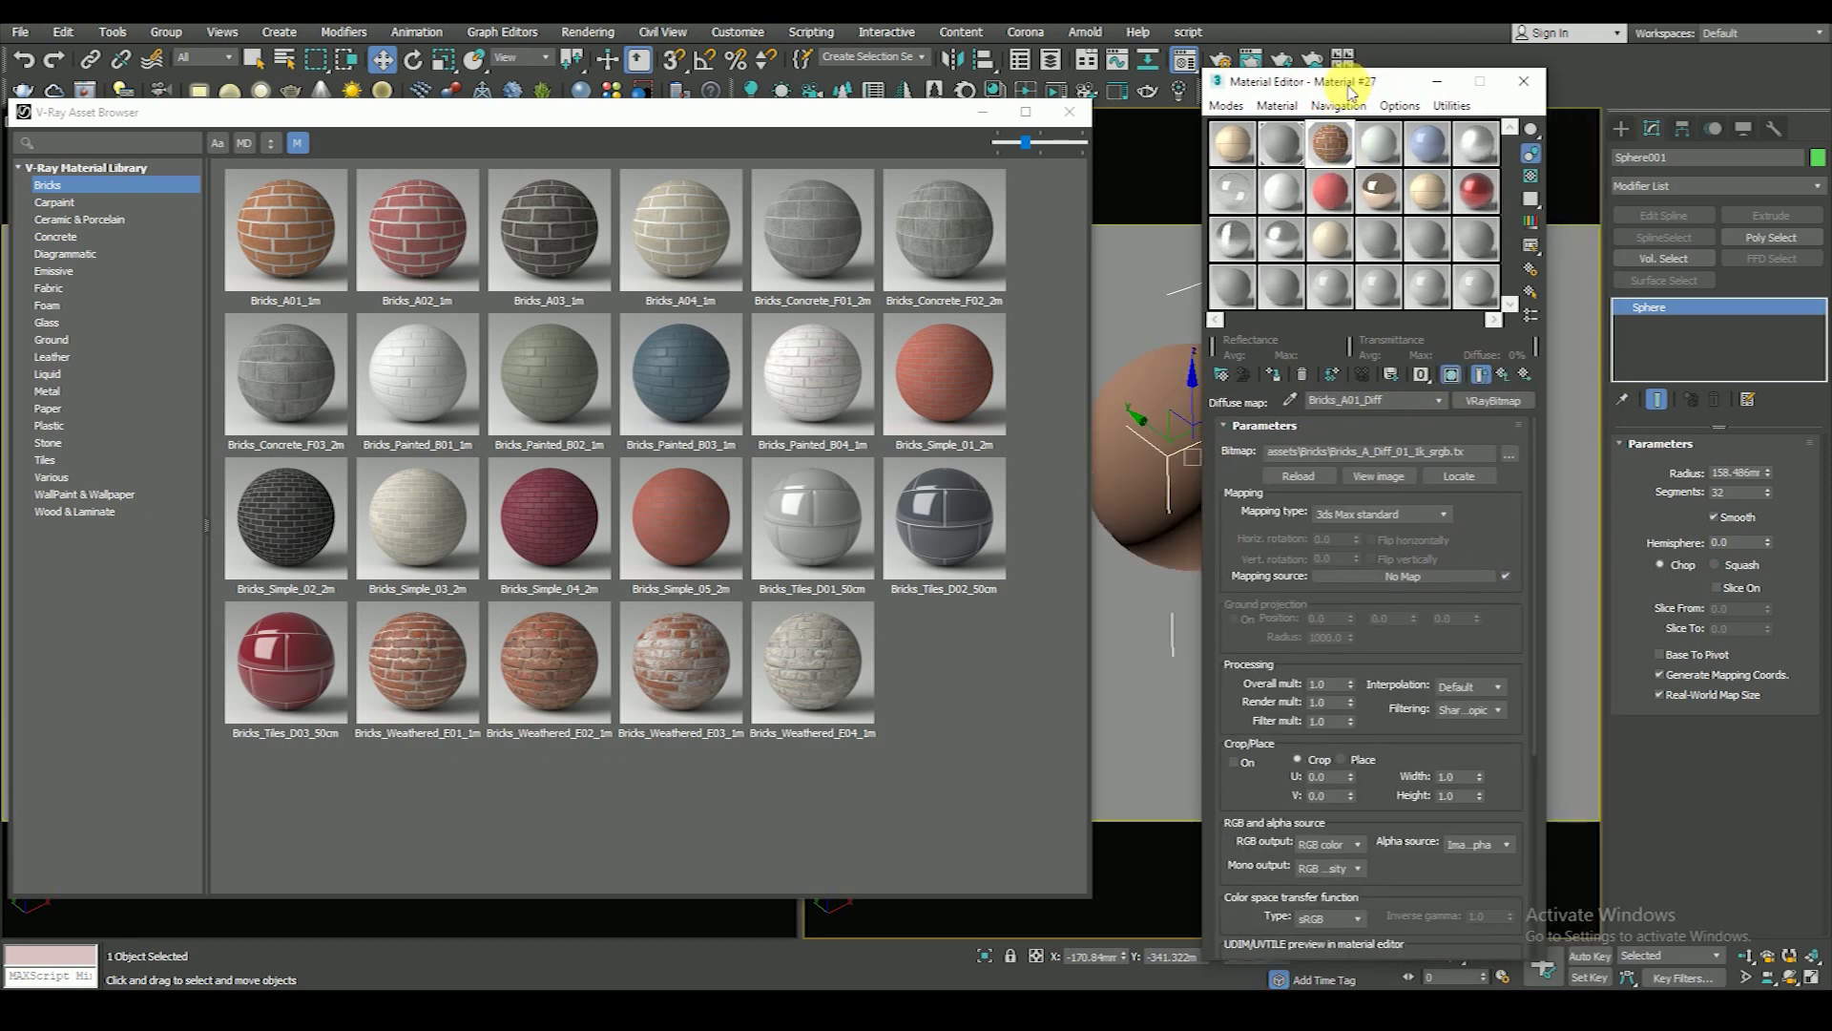
- Pick UVW Map from the sphere's Modifier List
left_click_drag(1401, 84, 1380, 94)
left_click(1677, 187)
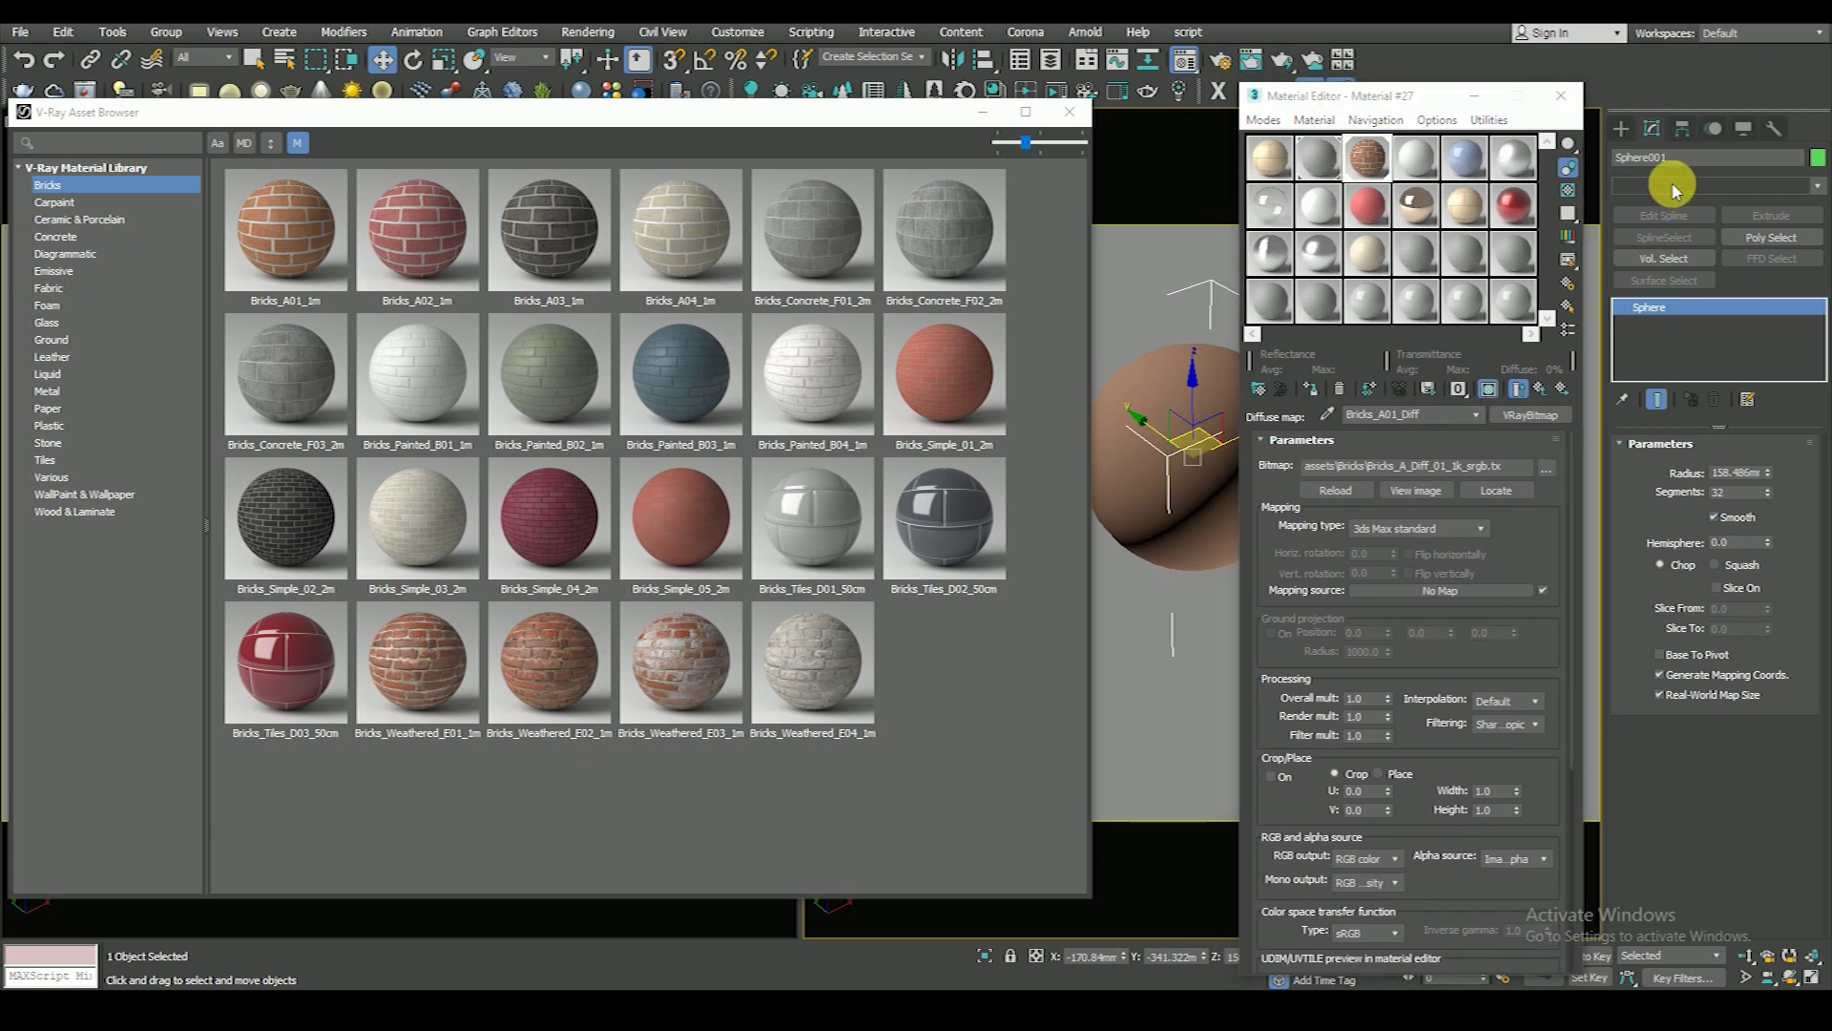
key("u")
key("Down")
key("Down")
key("Down")
key("Down")
key("Down")
- Add the UVW Map modifier with Box mapping and dismiss the material preview dialog
key("Return")
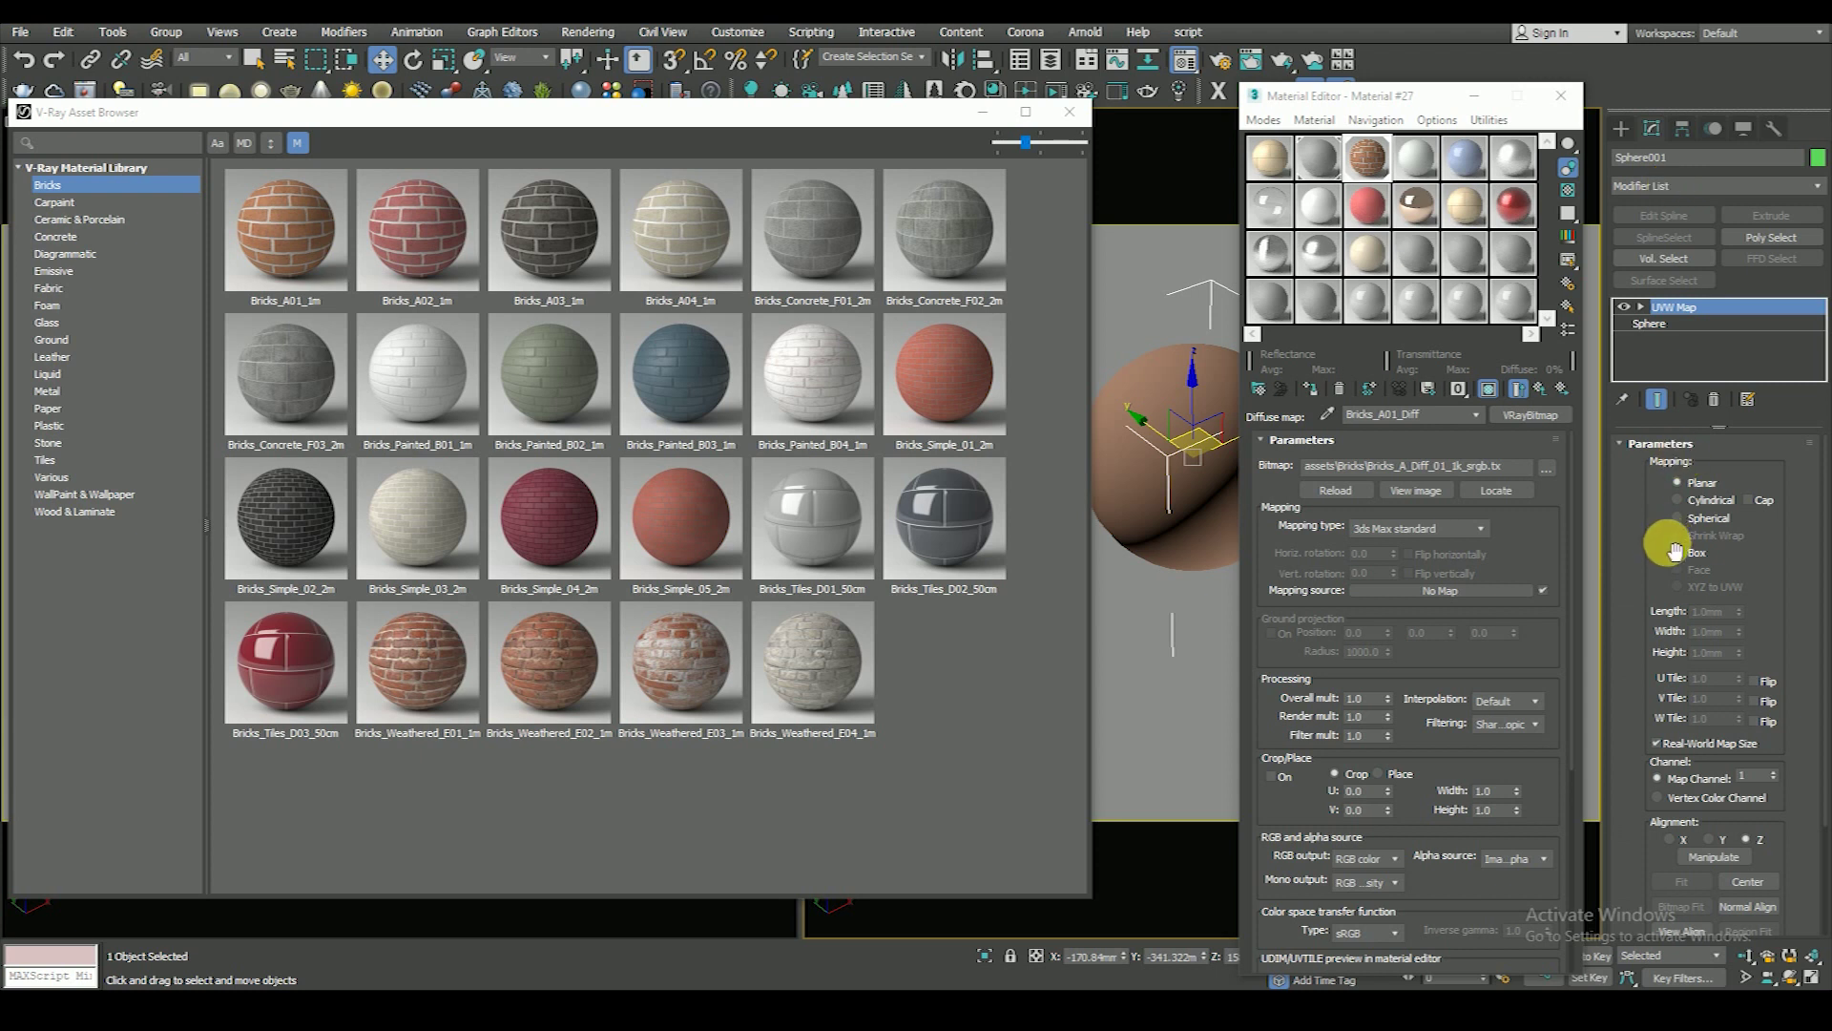
left_click(1691, 553)
scroll(1656, 597, "down", 1)
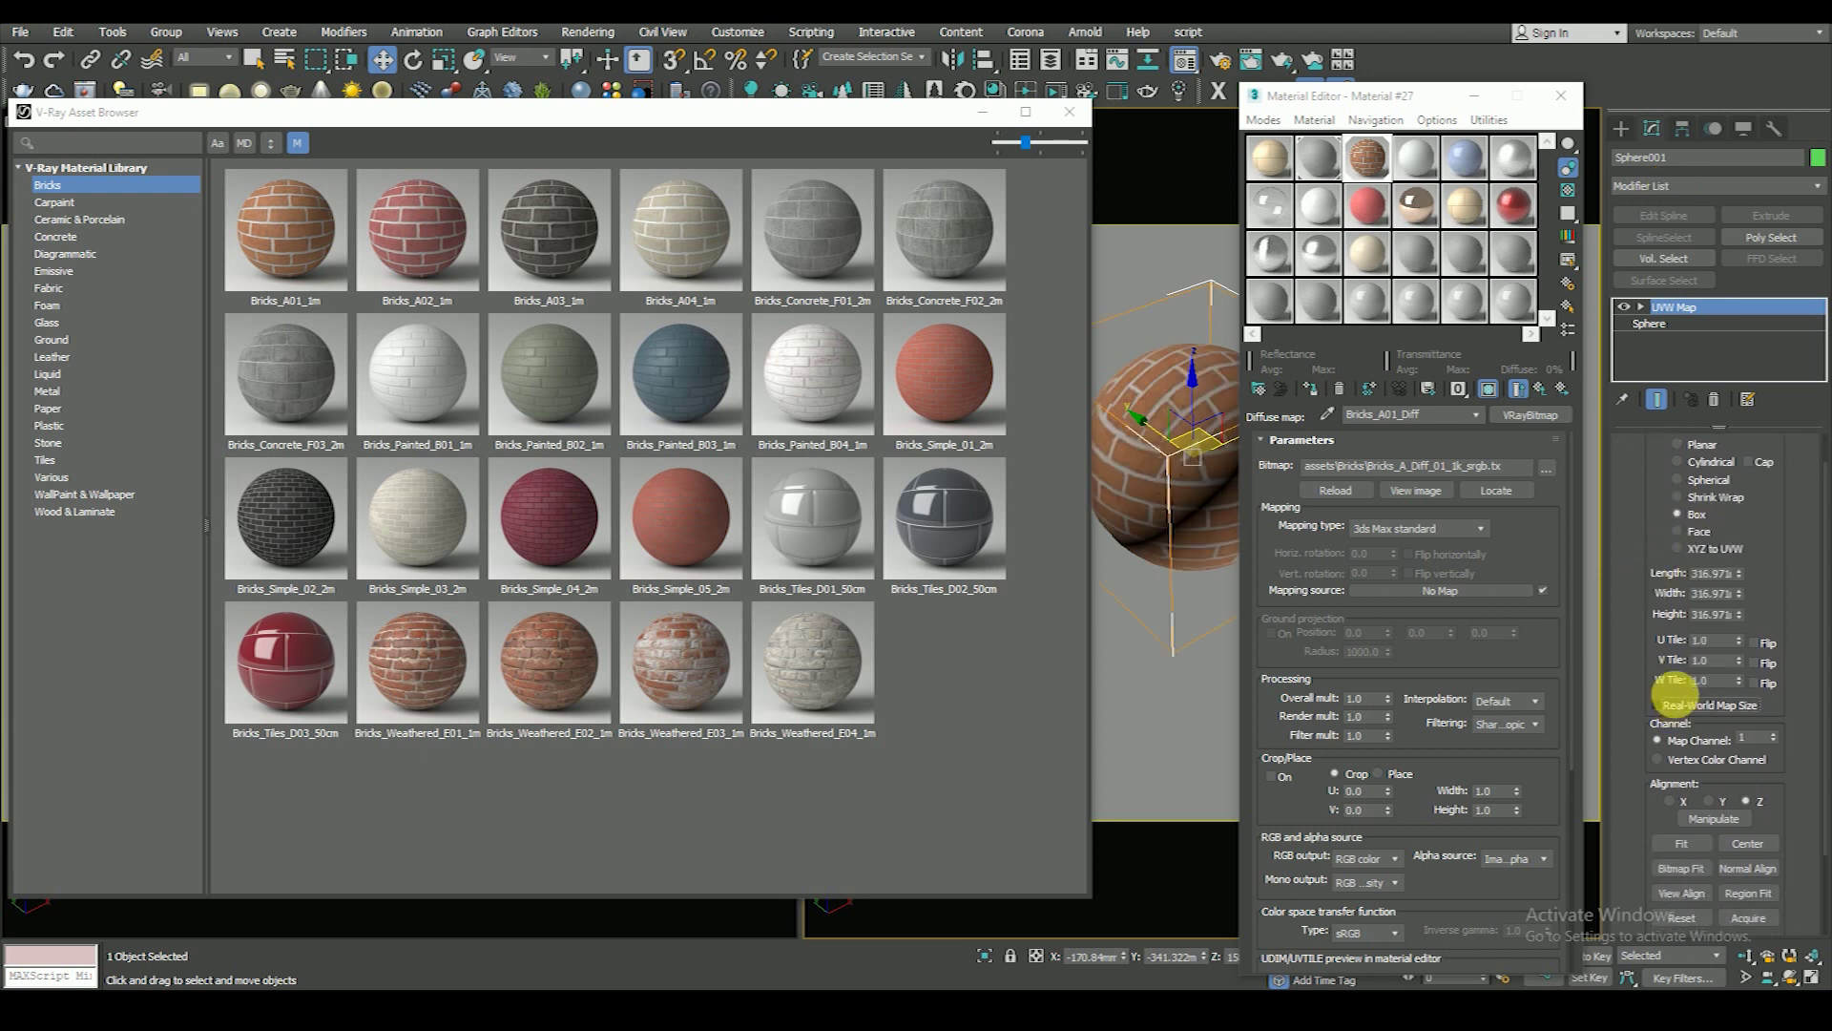
left_click_drag(1415, 95, 790, 118)
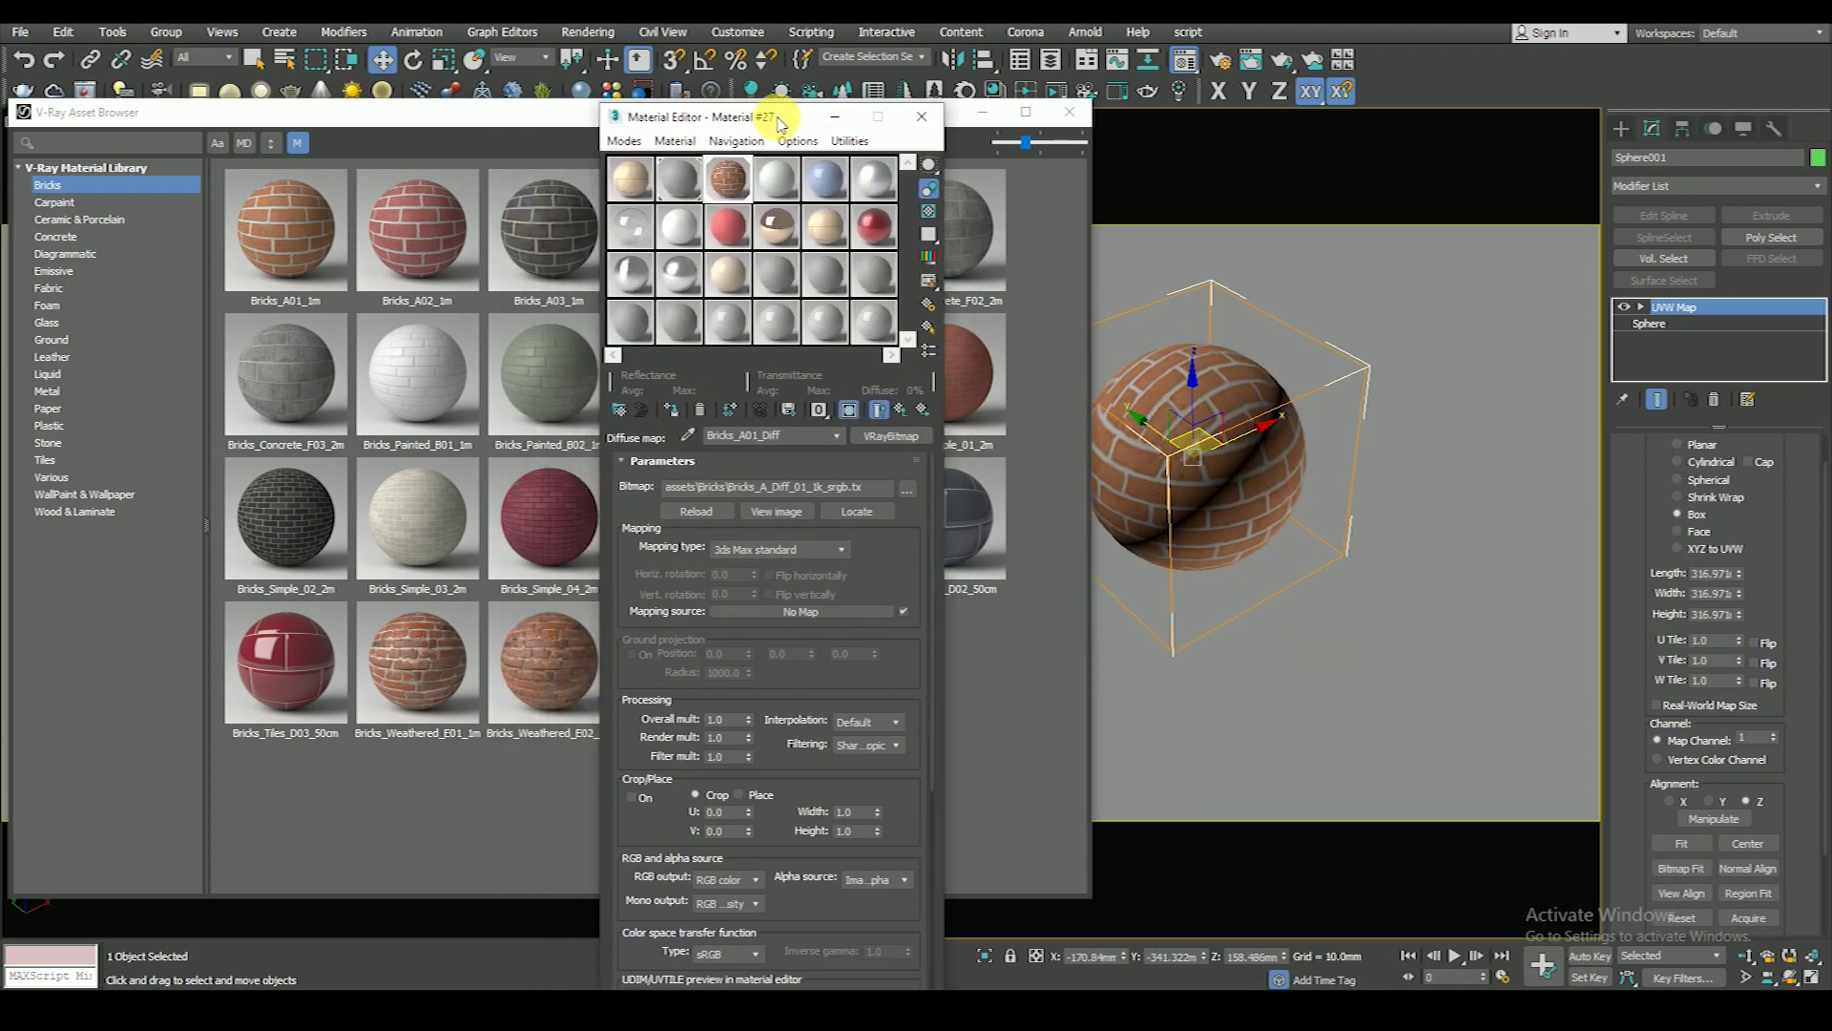
key("p")
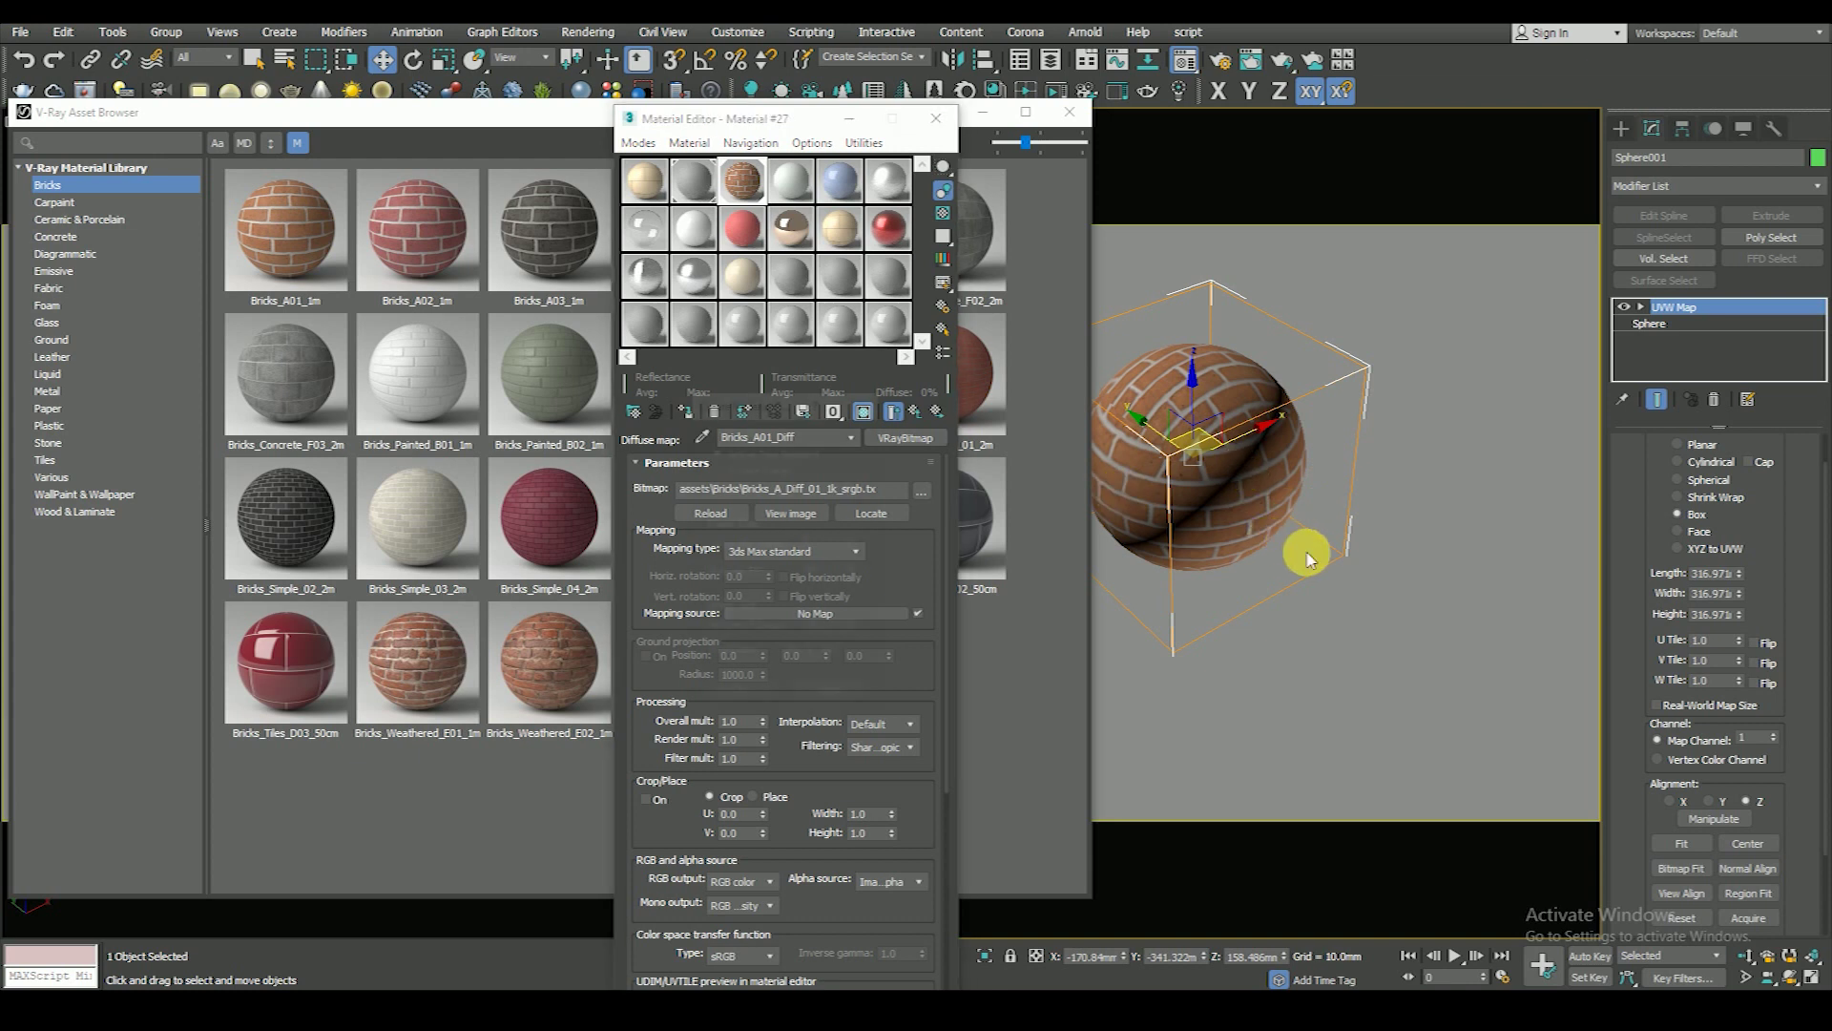
left_click(879, 401)
- Inspect the scene in wireframe and switch the sphere's UVW mapping to Spherical
left_click(1367, 621)
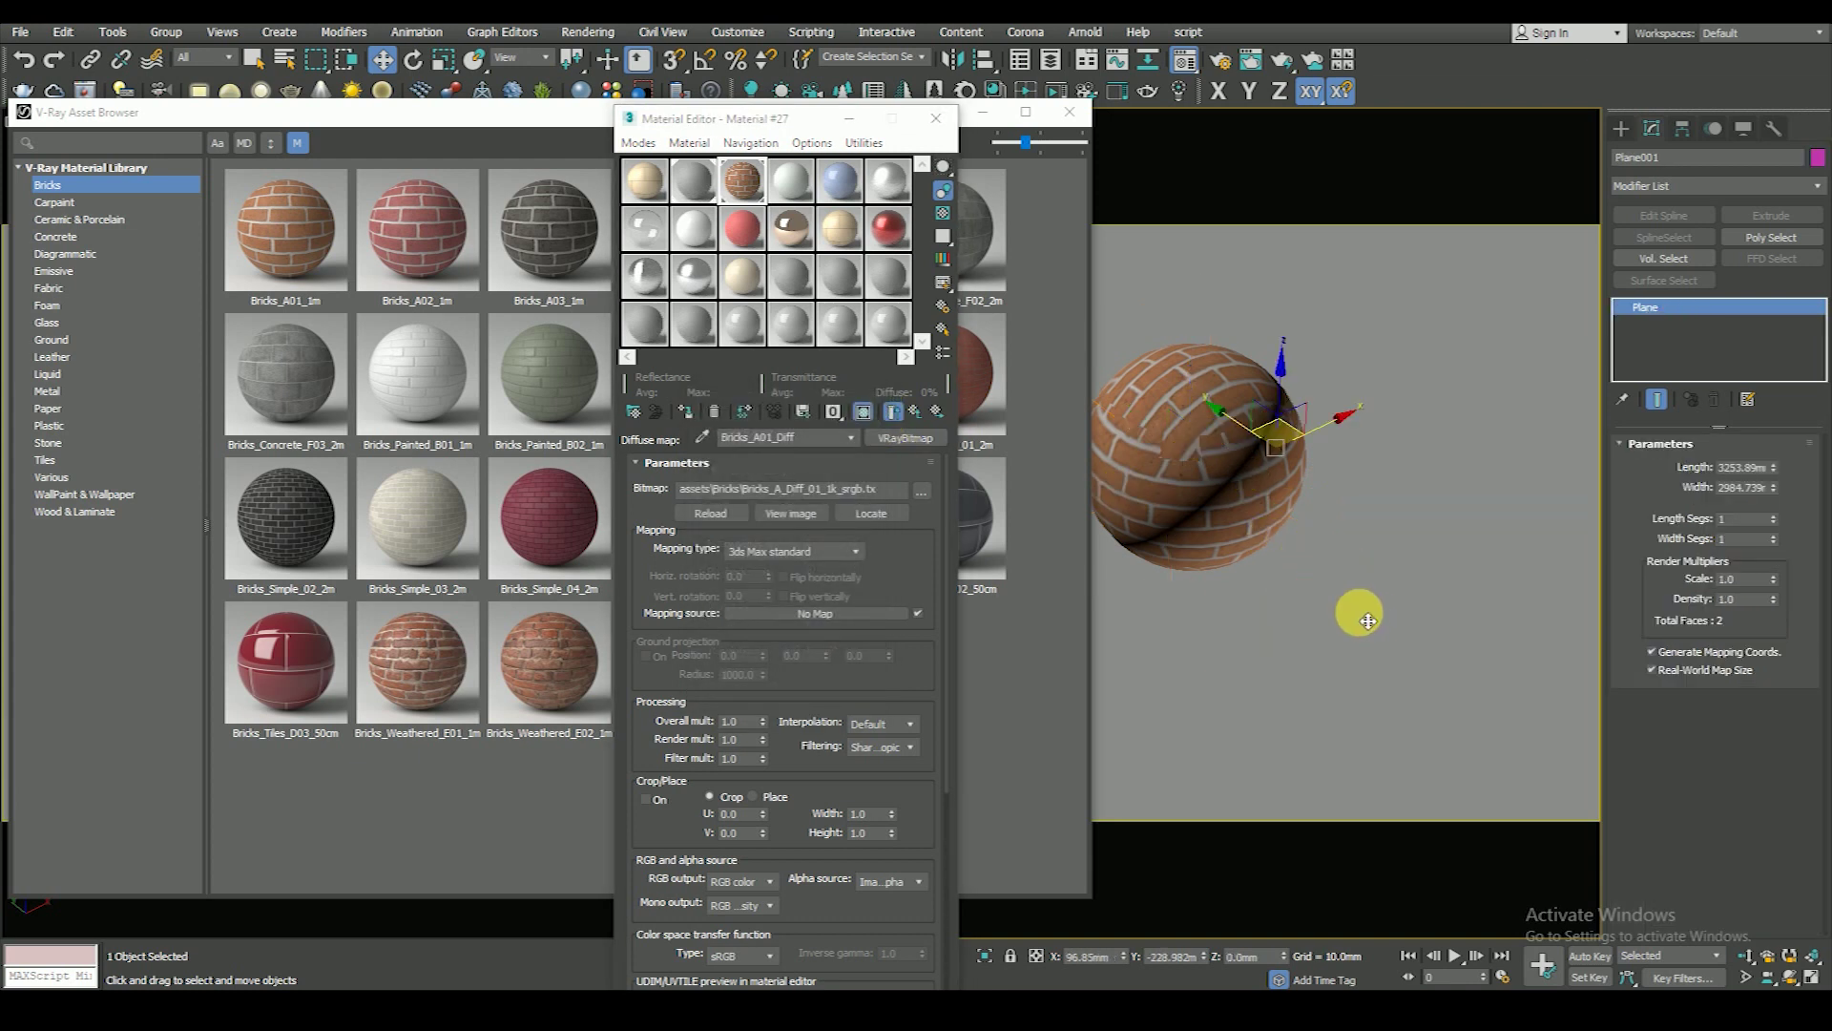
scroll(1362, 596, "down", 5)
mouse_move(1359, 594)
middle_mouse_down("alt")
mouse_move(1261, 565)
mouse_move(1314, 542)
middle_mouse_up("alt")
scroll(1261, 565, "up", 5)
key("F3")
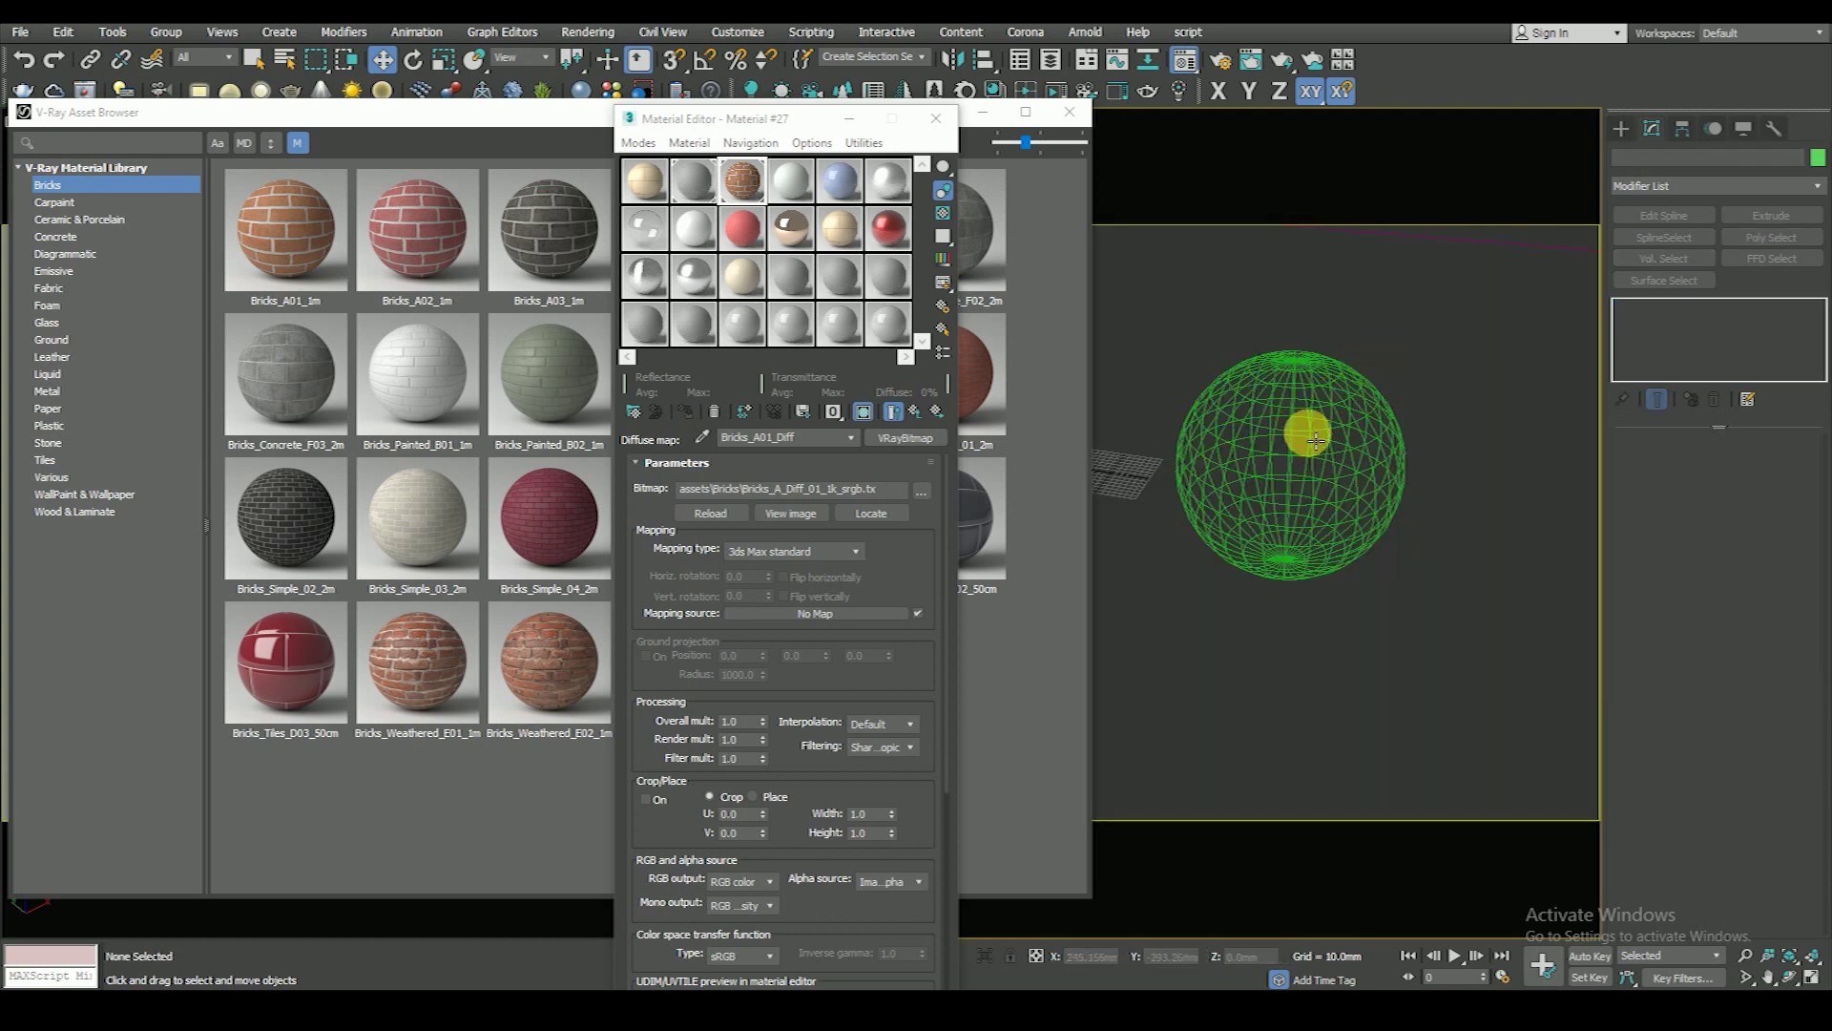
left_click(1355, 448)
left_click(1693, 489)
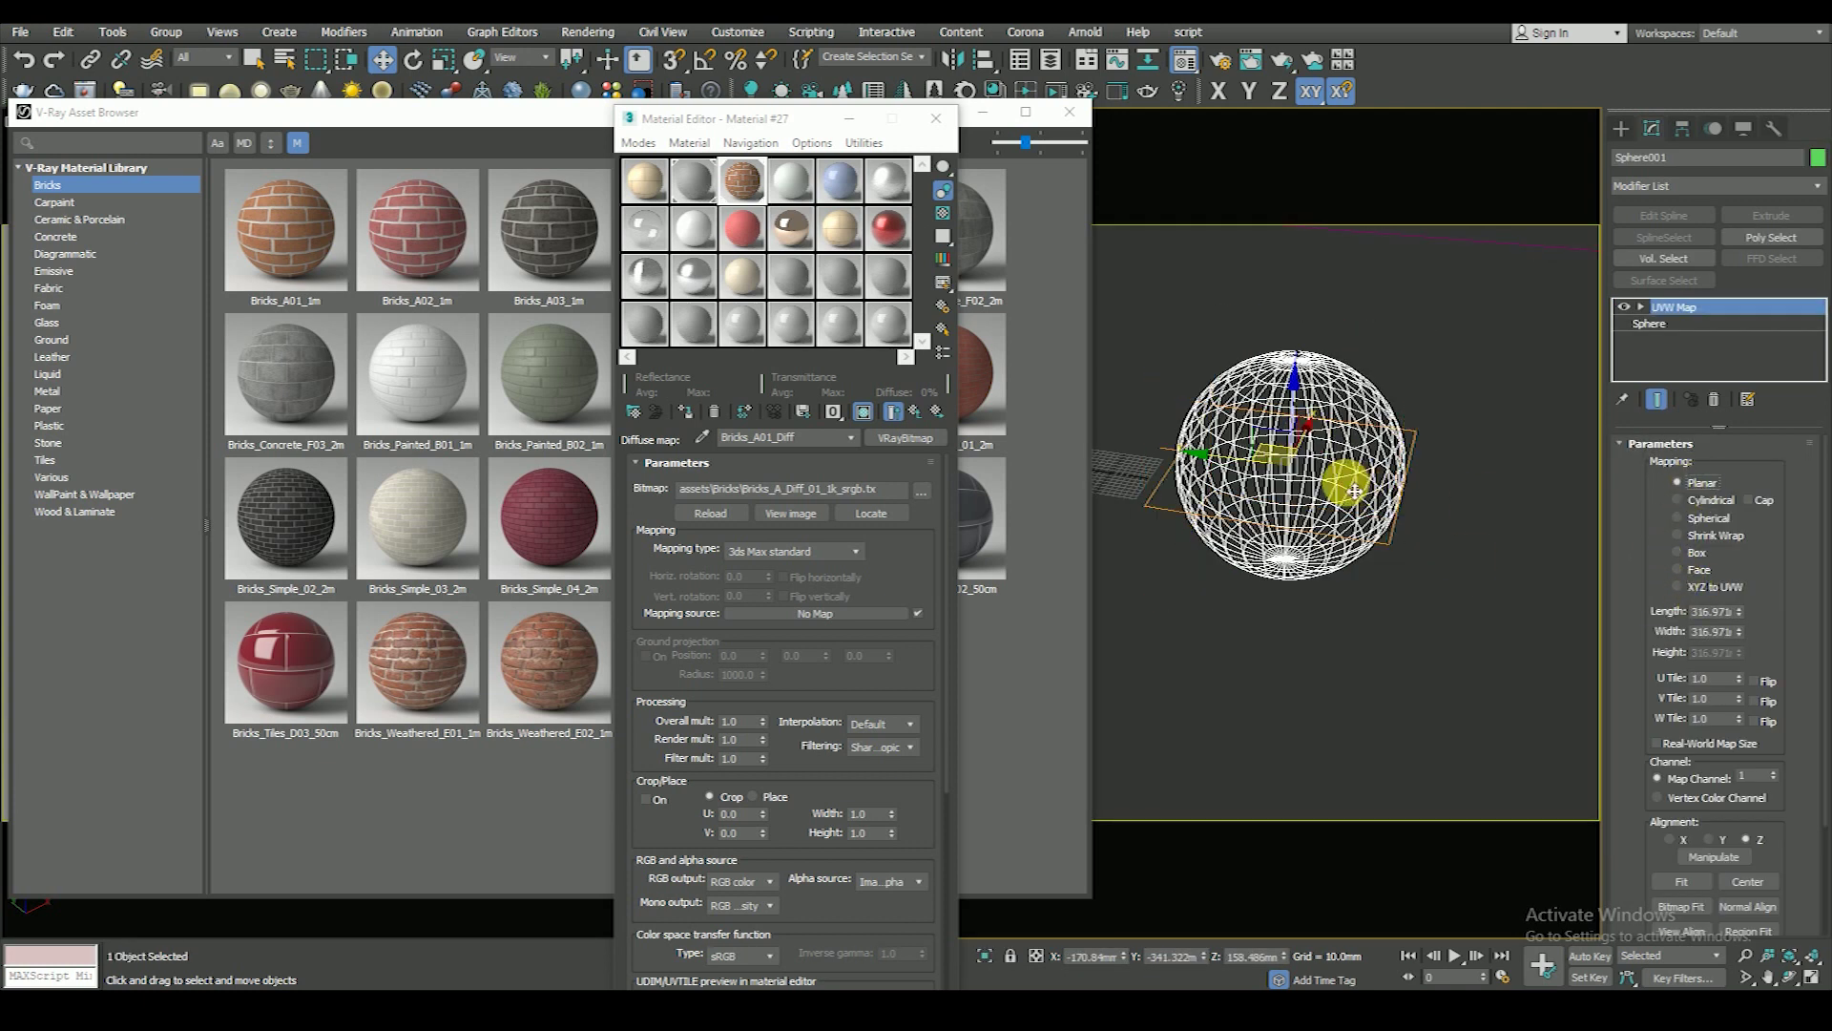
key("F3")
left_click(1682, 517)
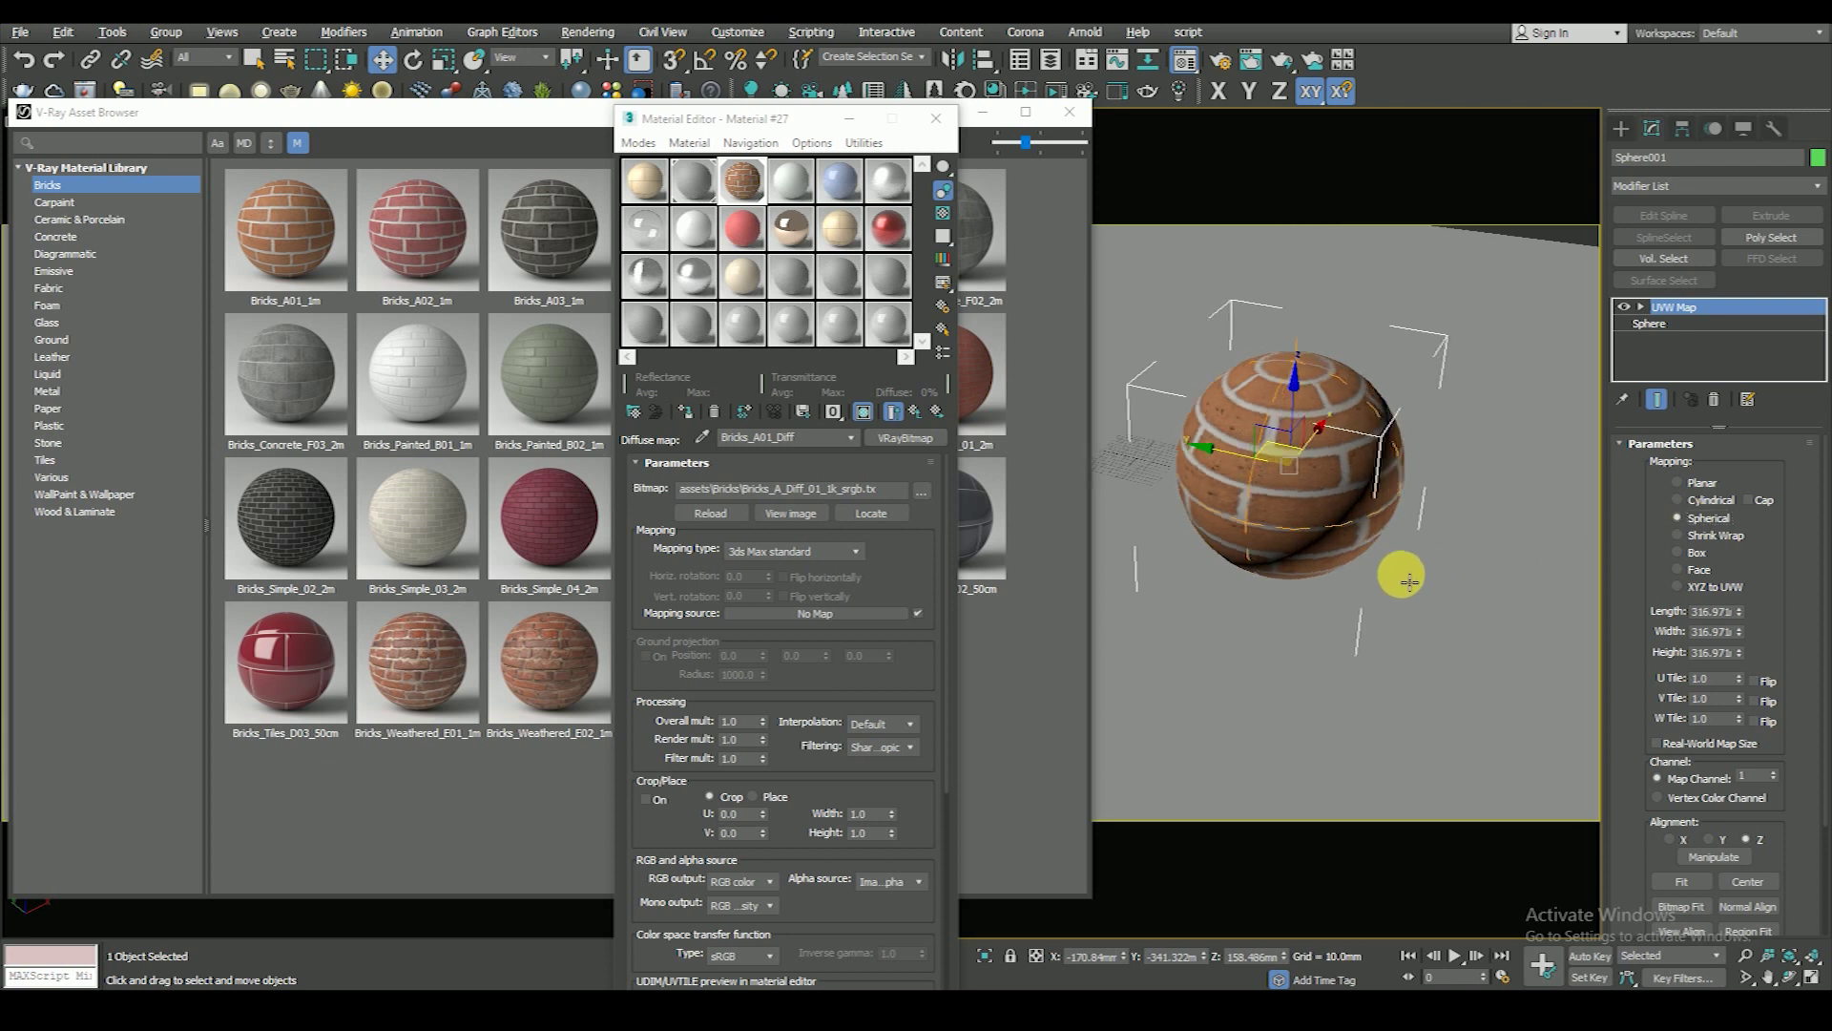
- Set the UVW Map length, width and height to 500mm
scroll(1301, 515, "up", 3)
scroll(1419, 569, "down", 3)
scroll(1318, 465, "up", 4)
scroll(1318, 465, "down", 5)
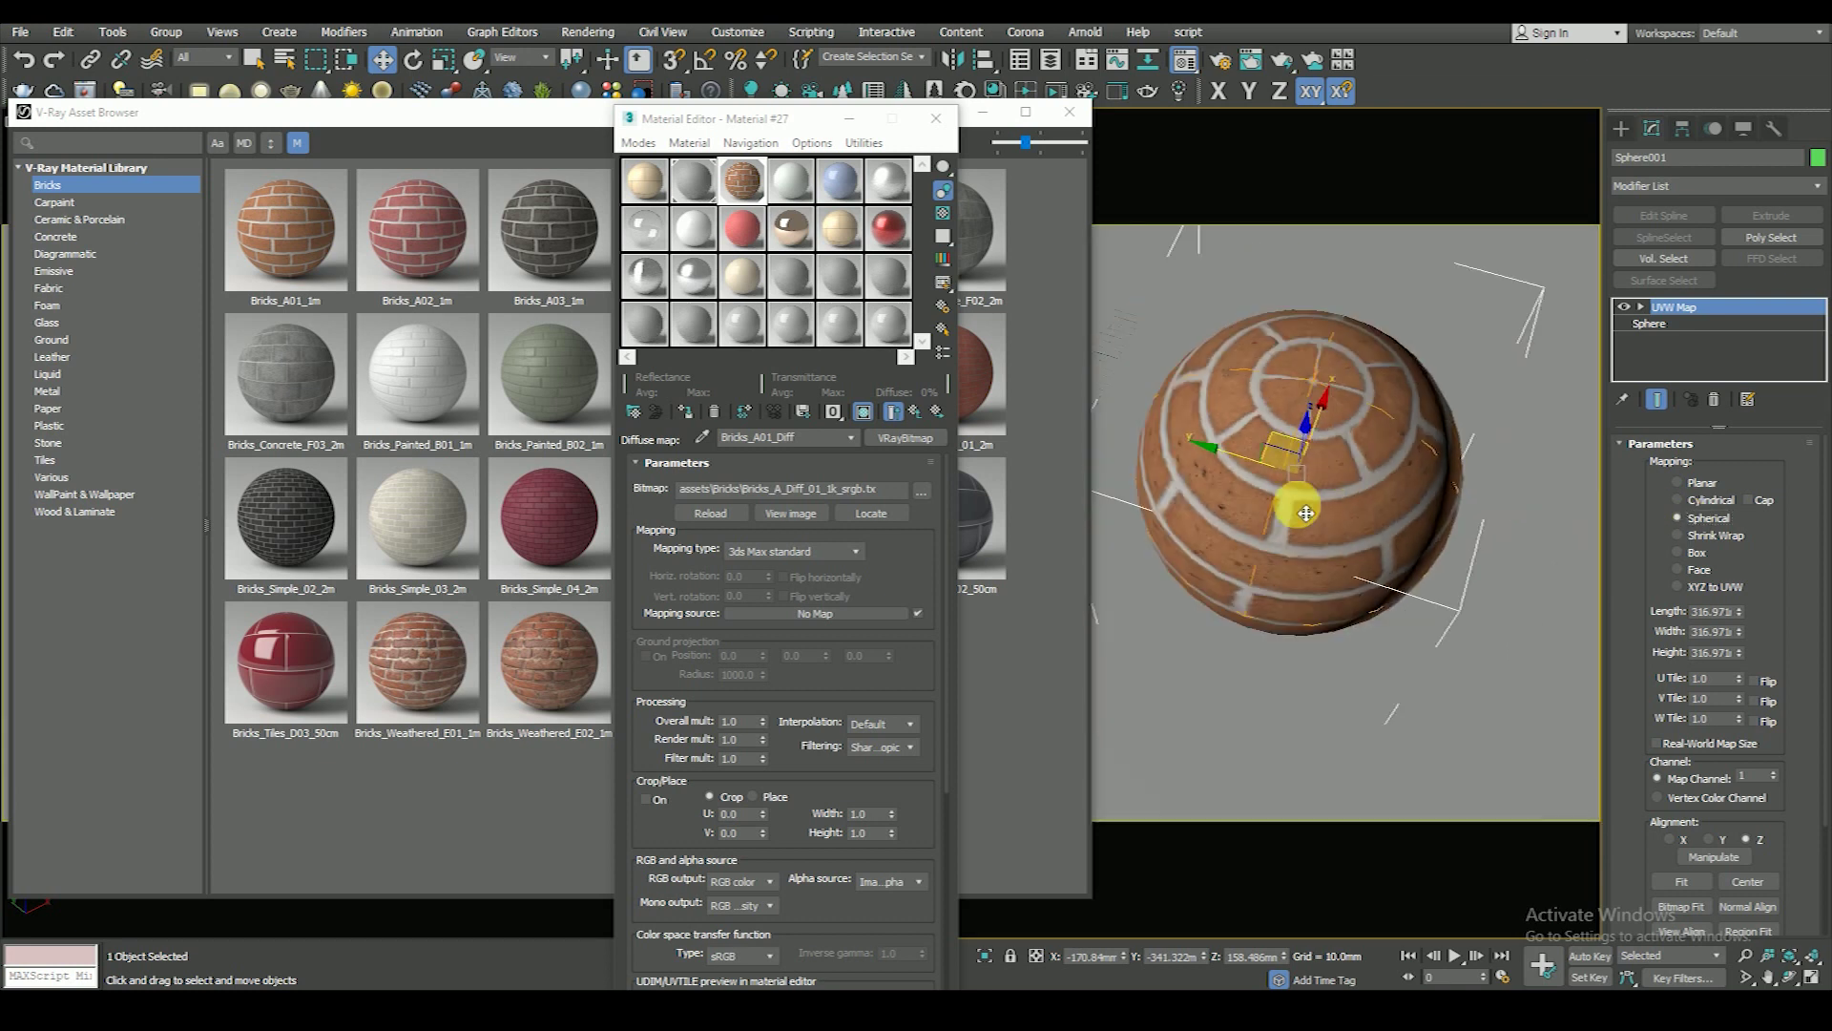
scroll(1658, 620, "down", 2)
scroll(1680, 639, "up", 2)
mouse_move(1740, 607)
left_mouse_down()
mouse_move(1754, 591)
mouse_move(1751, 609)
left_mouse_up()
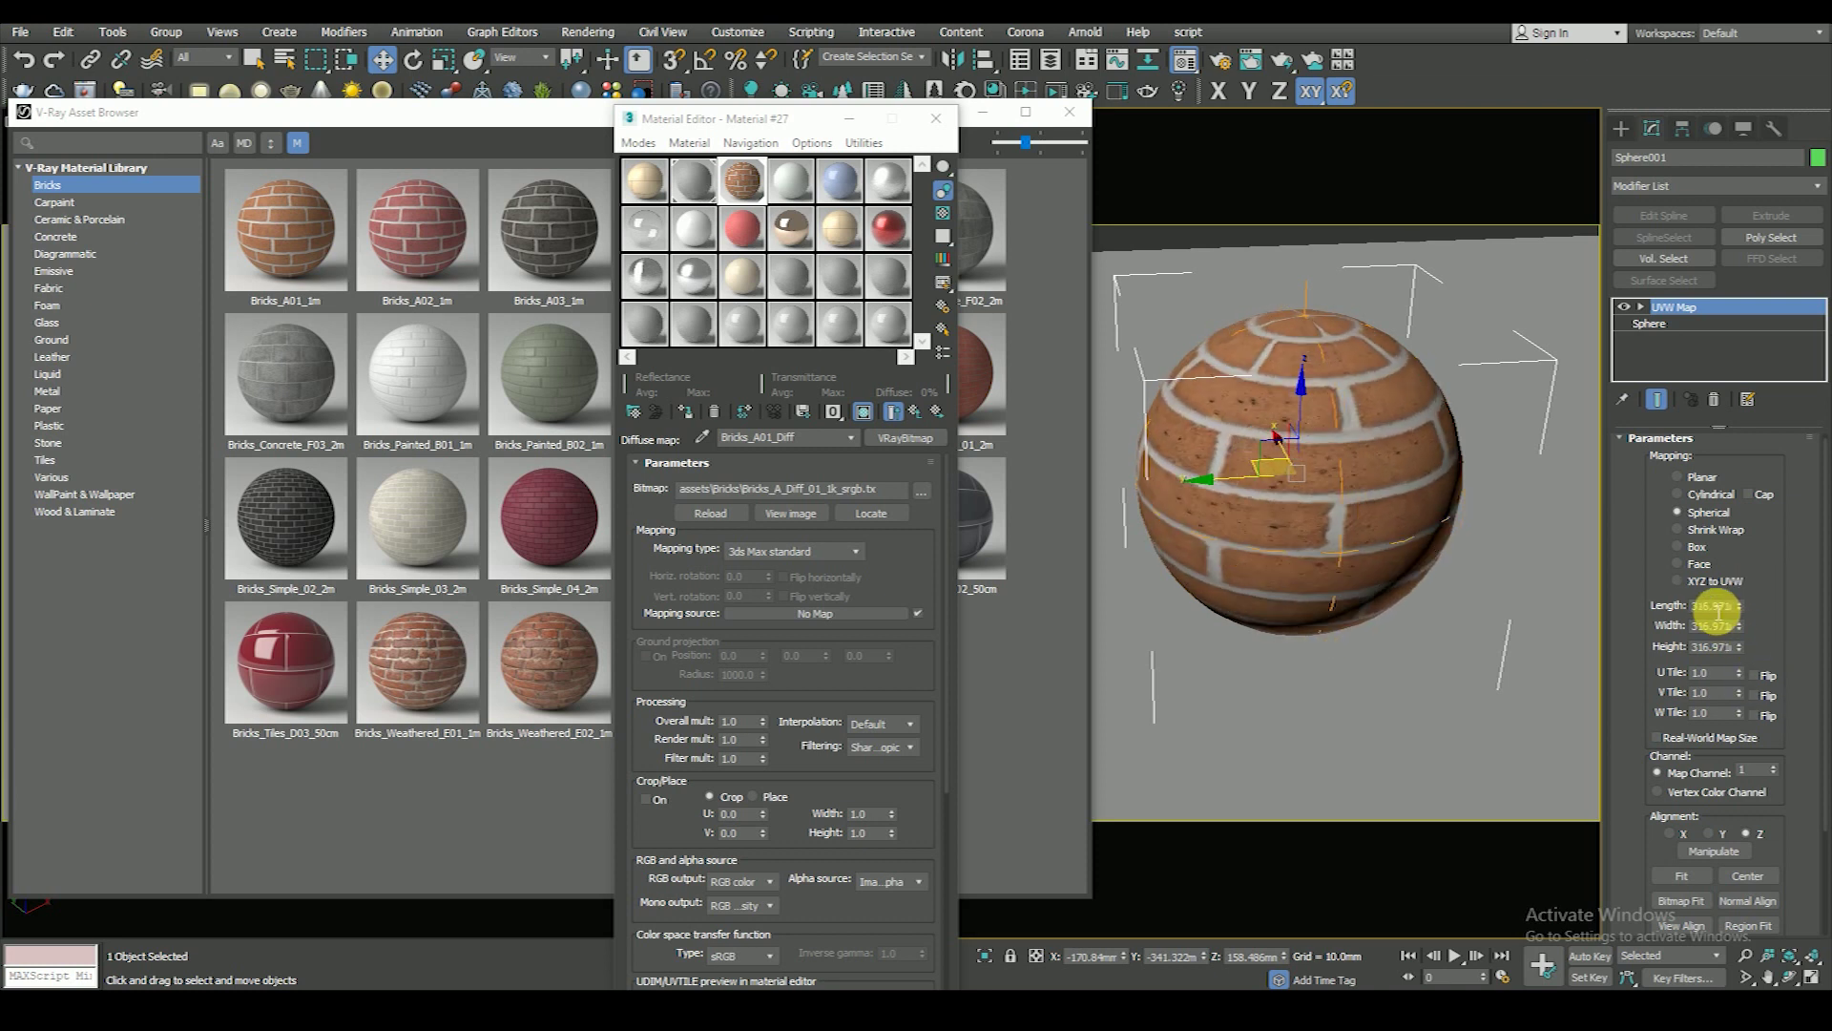
type("500")
key("Return")
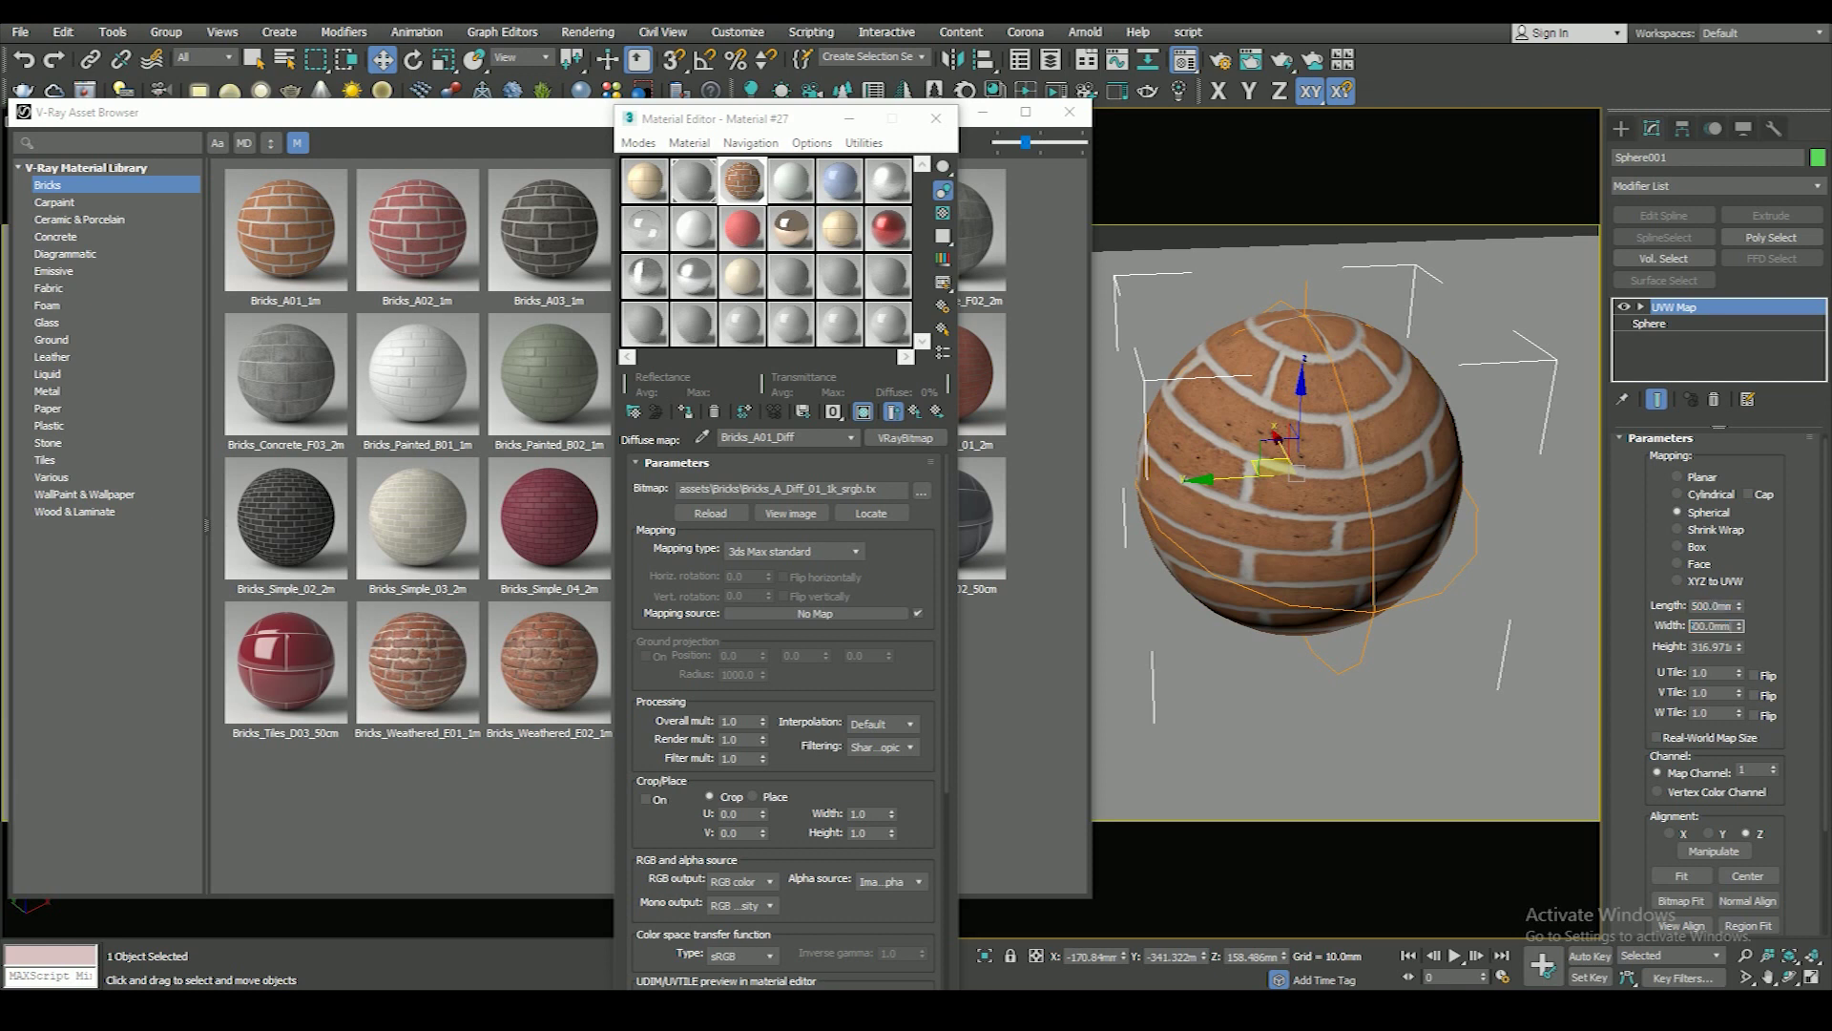
key("Return")
type("500")
key("Return")
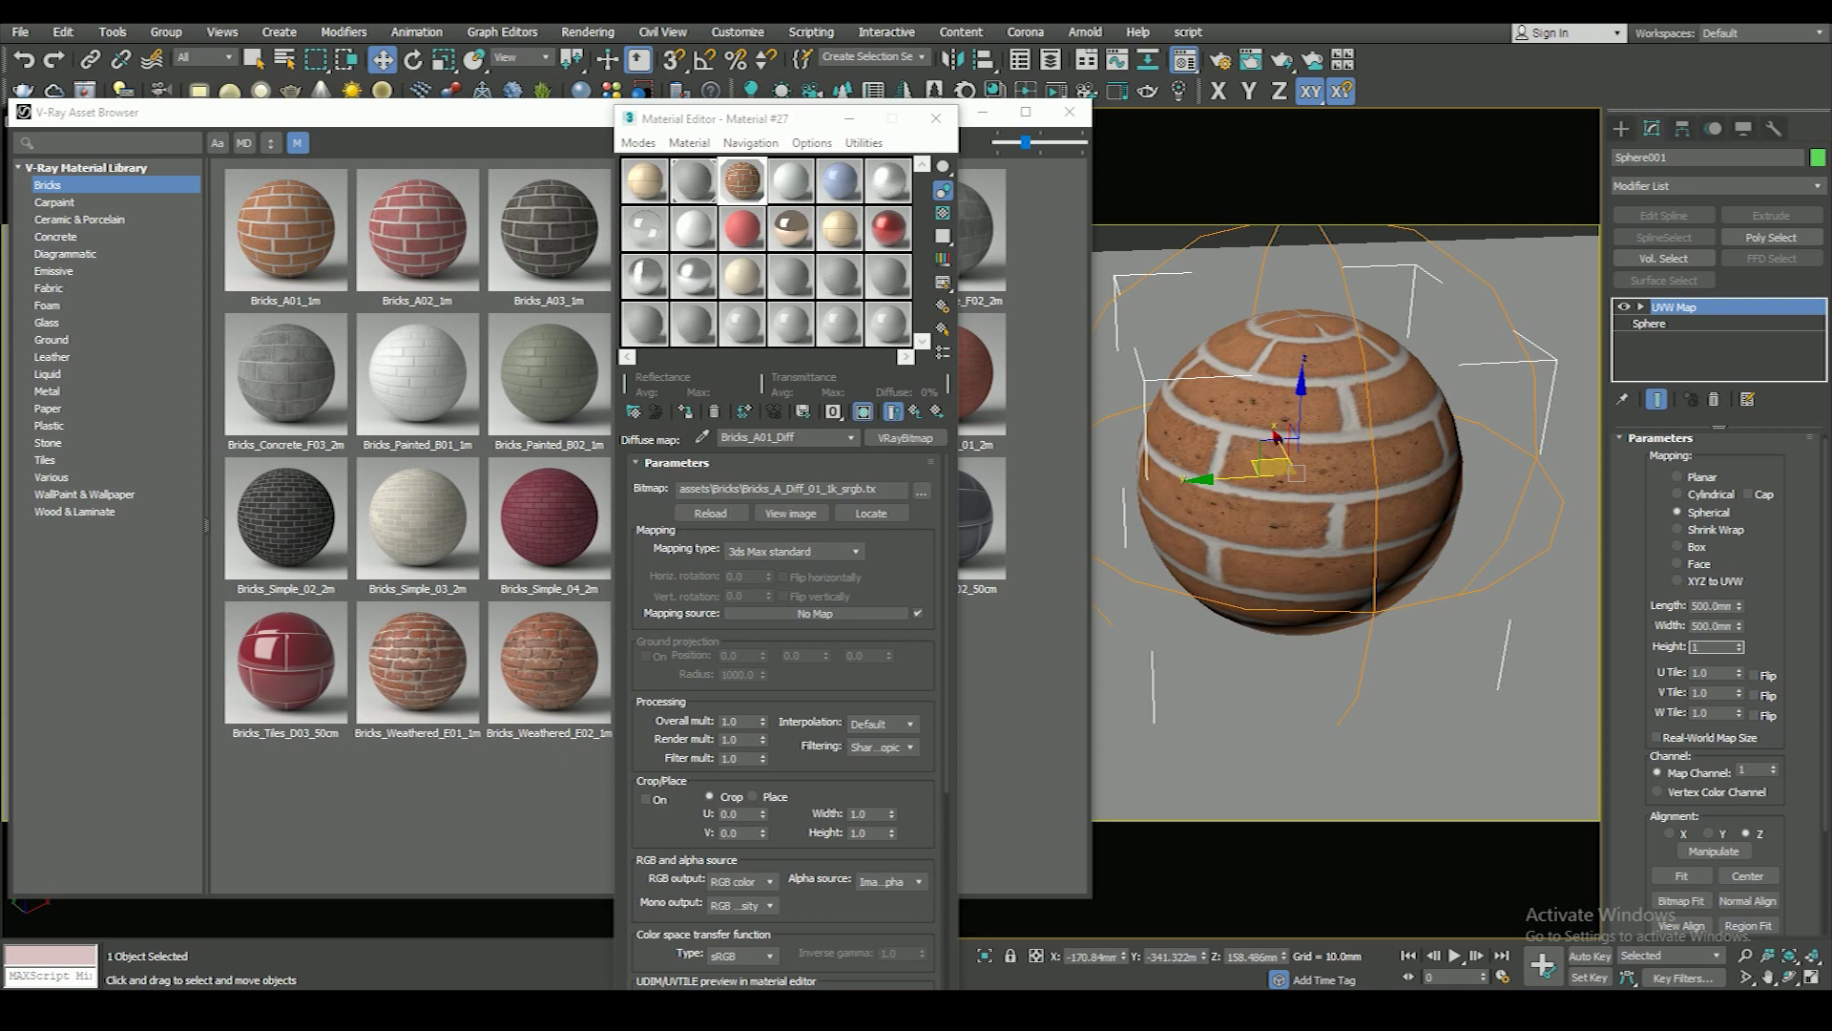
- Reduce the mapping height, length and width to 200mm
type("200")
key("Return")
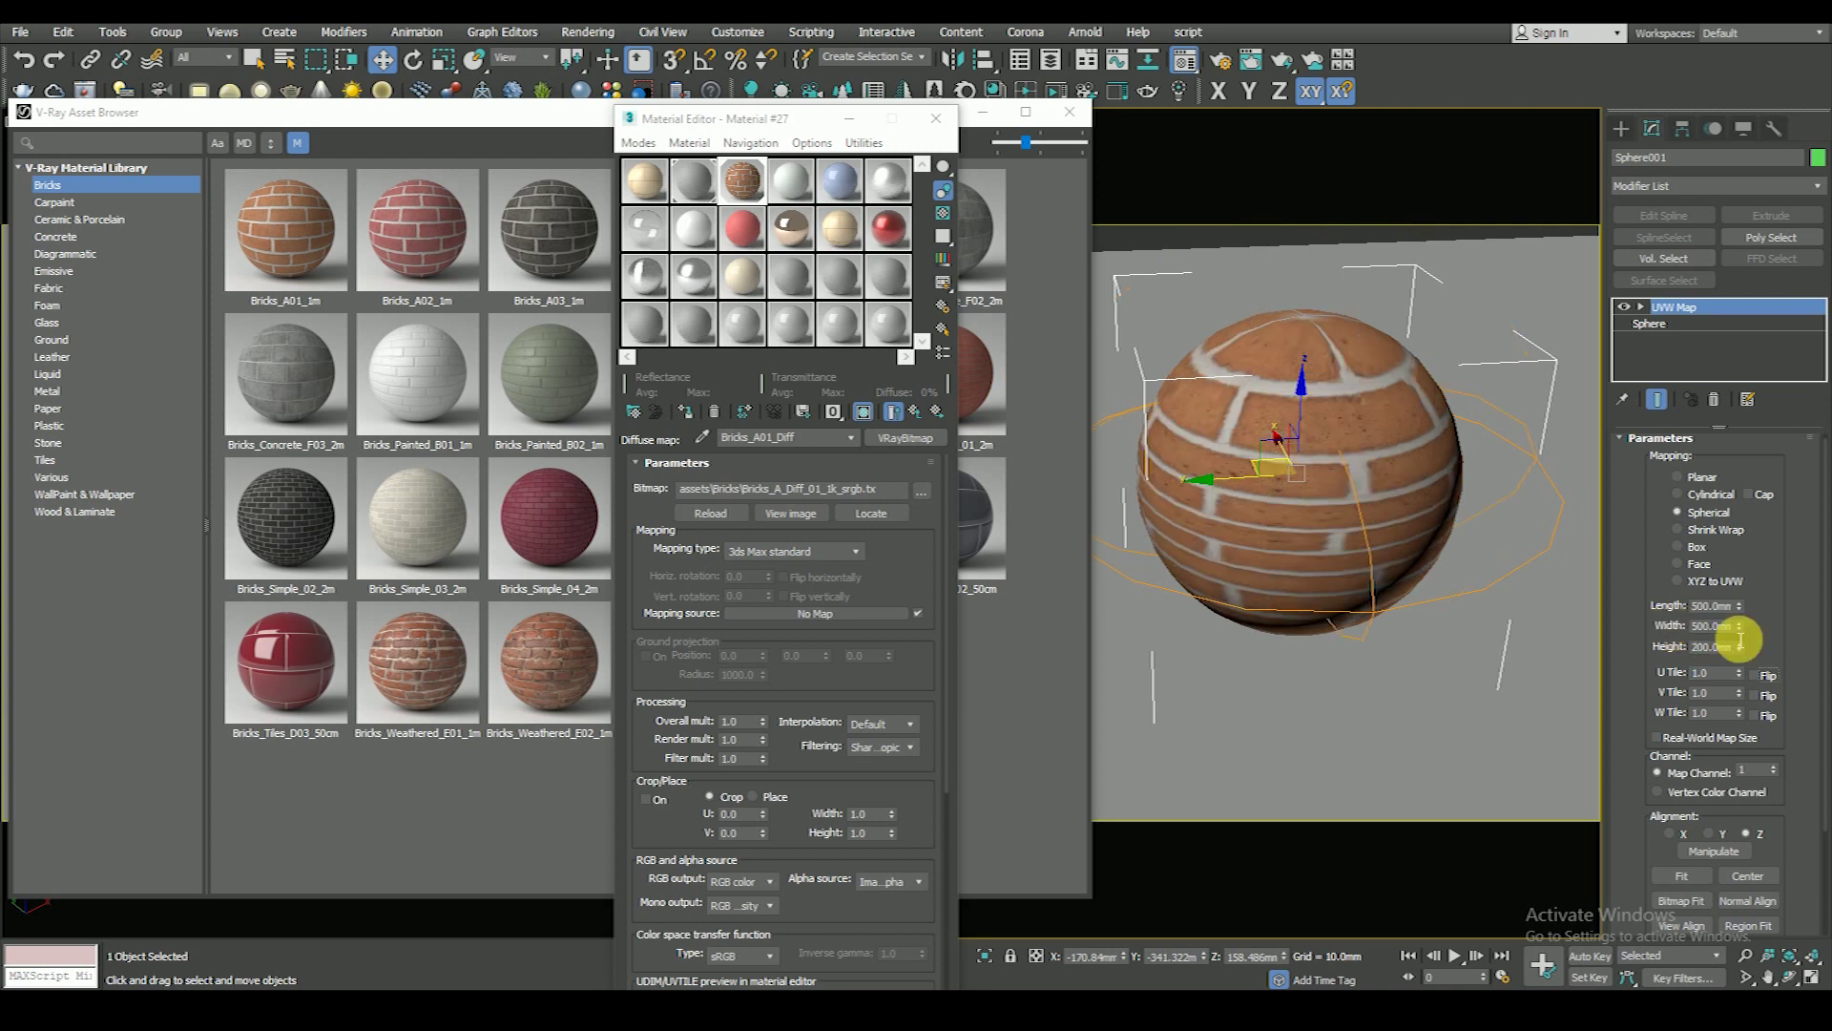
double_click(1717, 607)
key("Return")
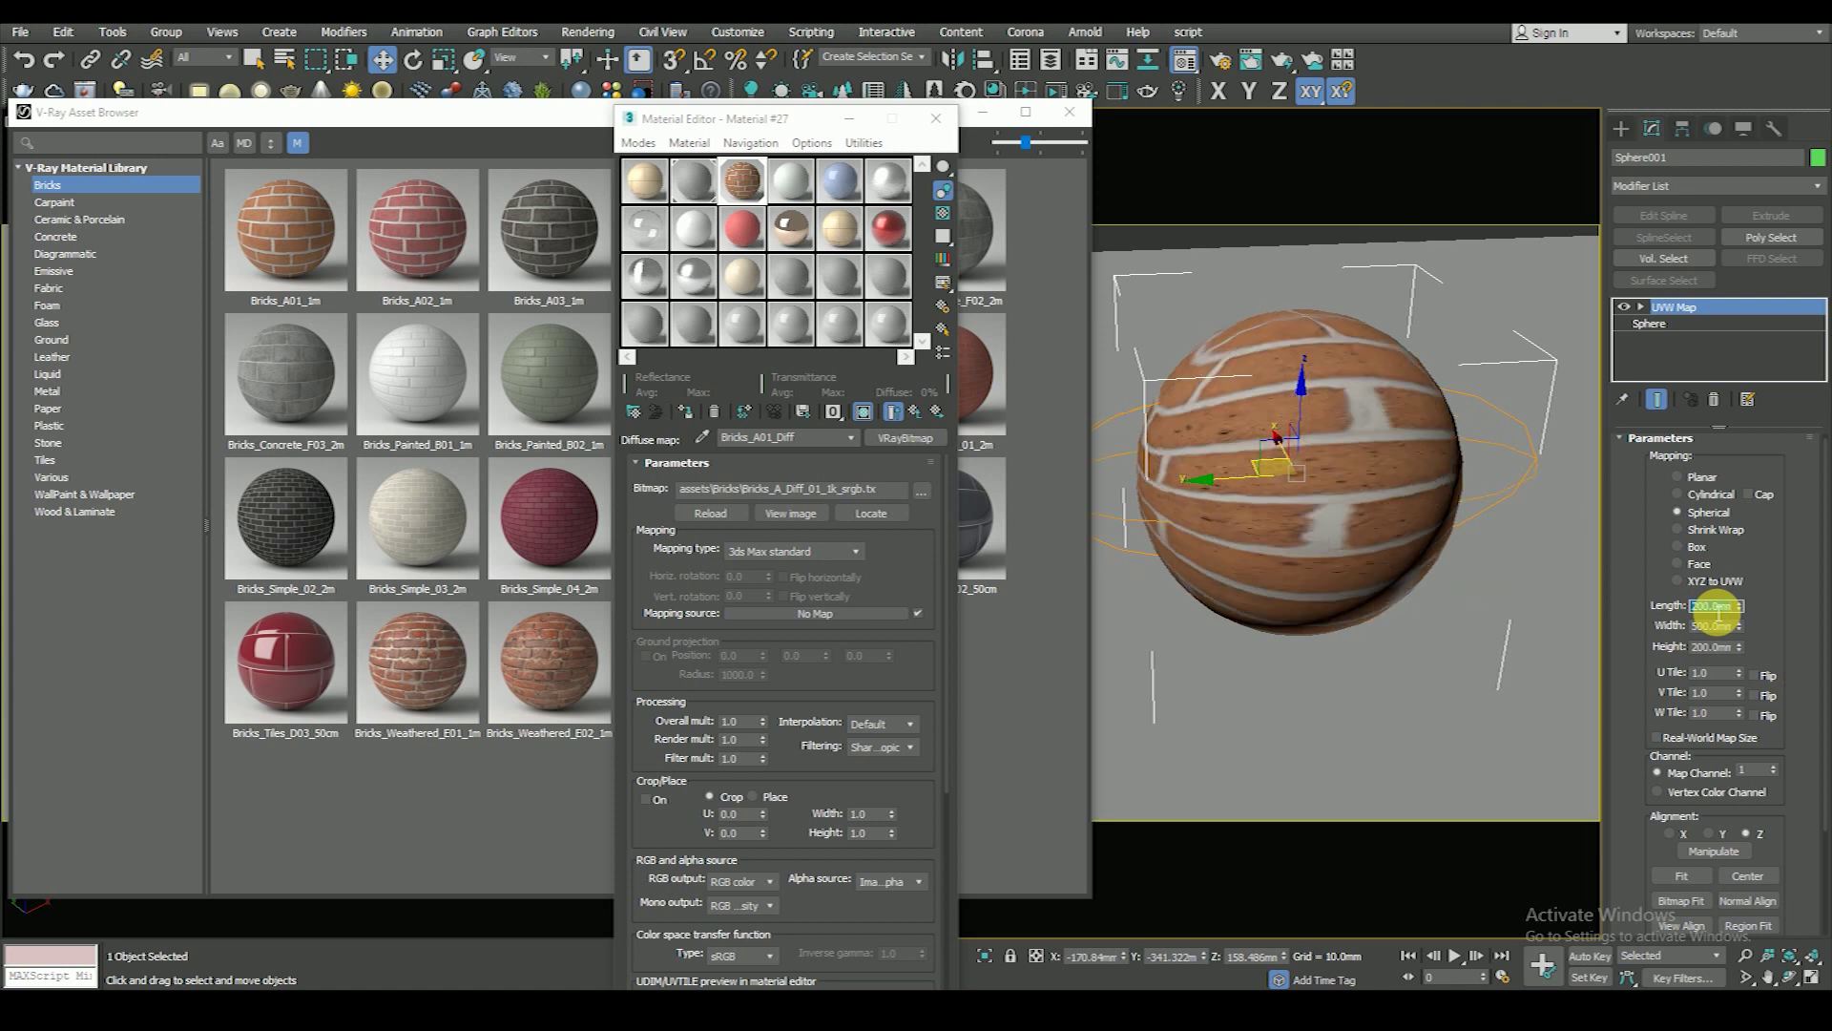
type("200")
key("Return")
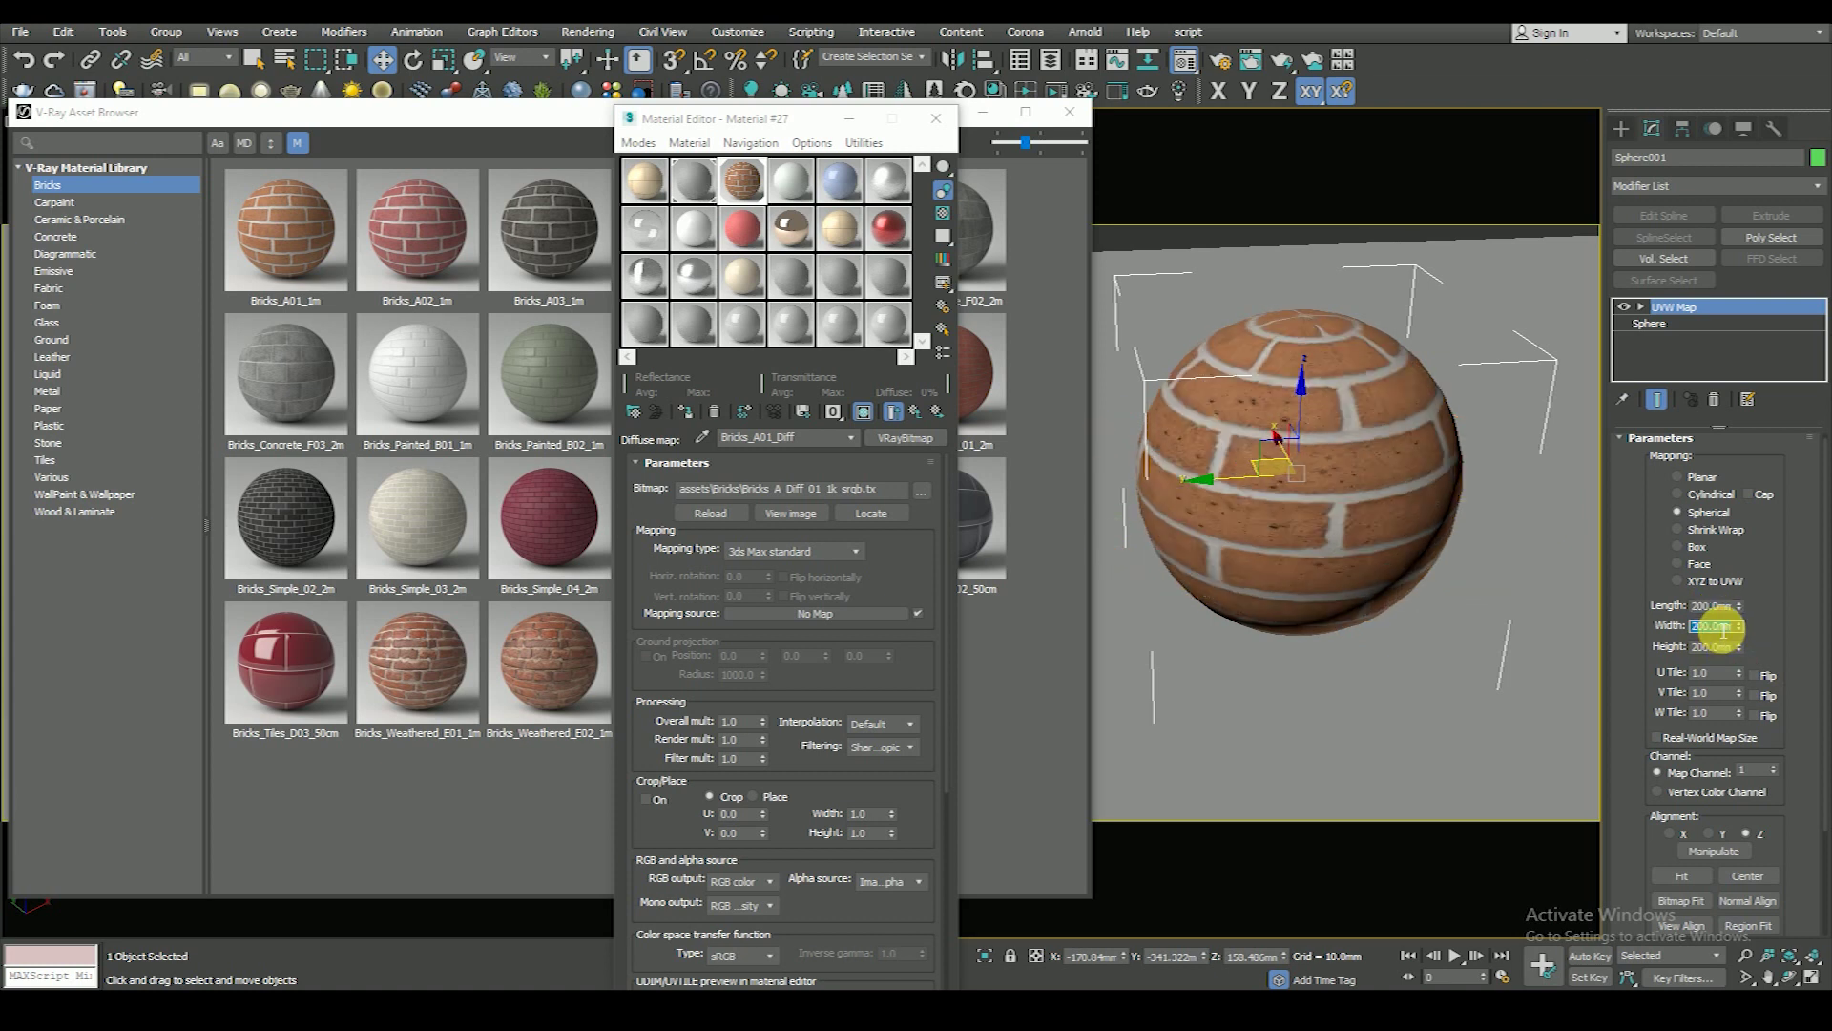
scroll(1450, 590, "down", 2)
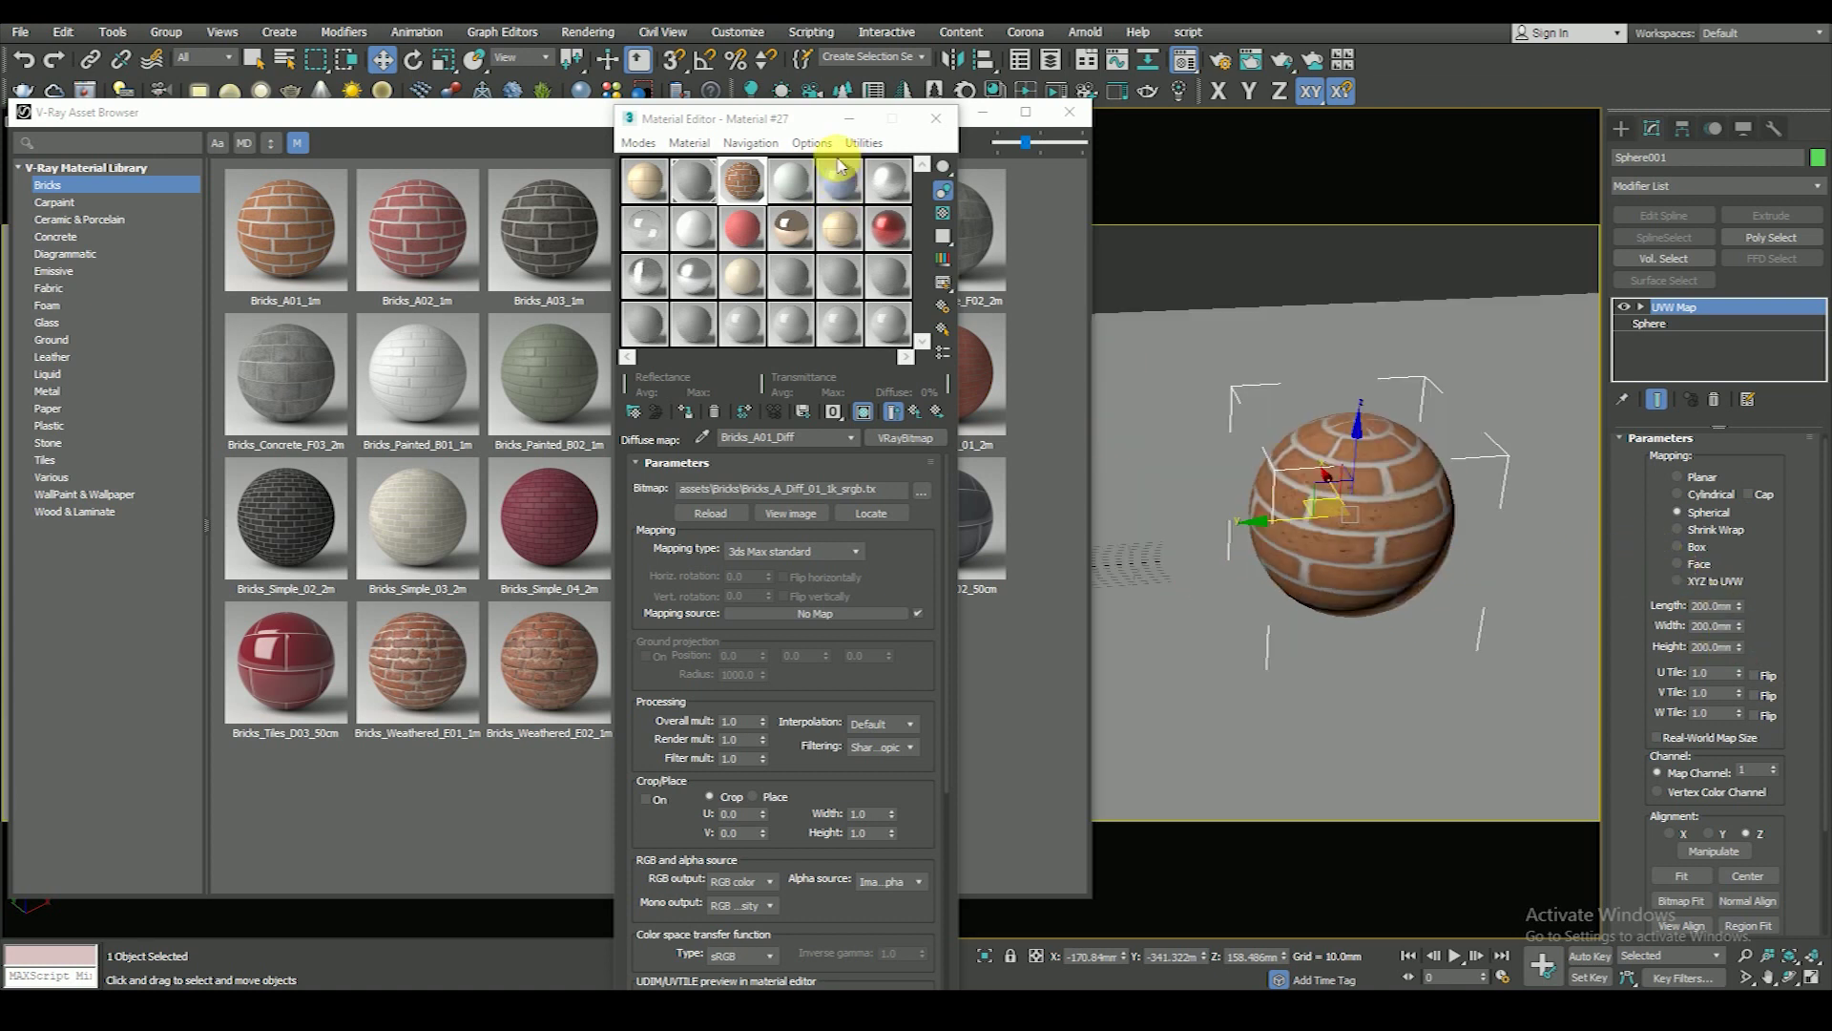
- Rearrange the editor windows and return to the brick material's top-level parameters
left_click_drag(759, 124, 1619, 109)
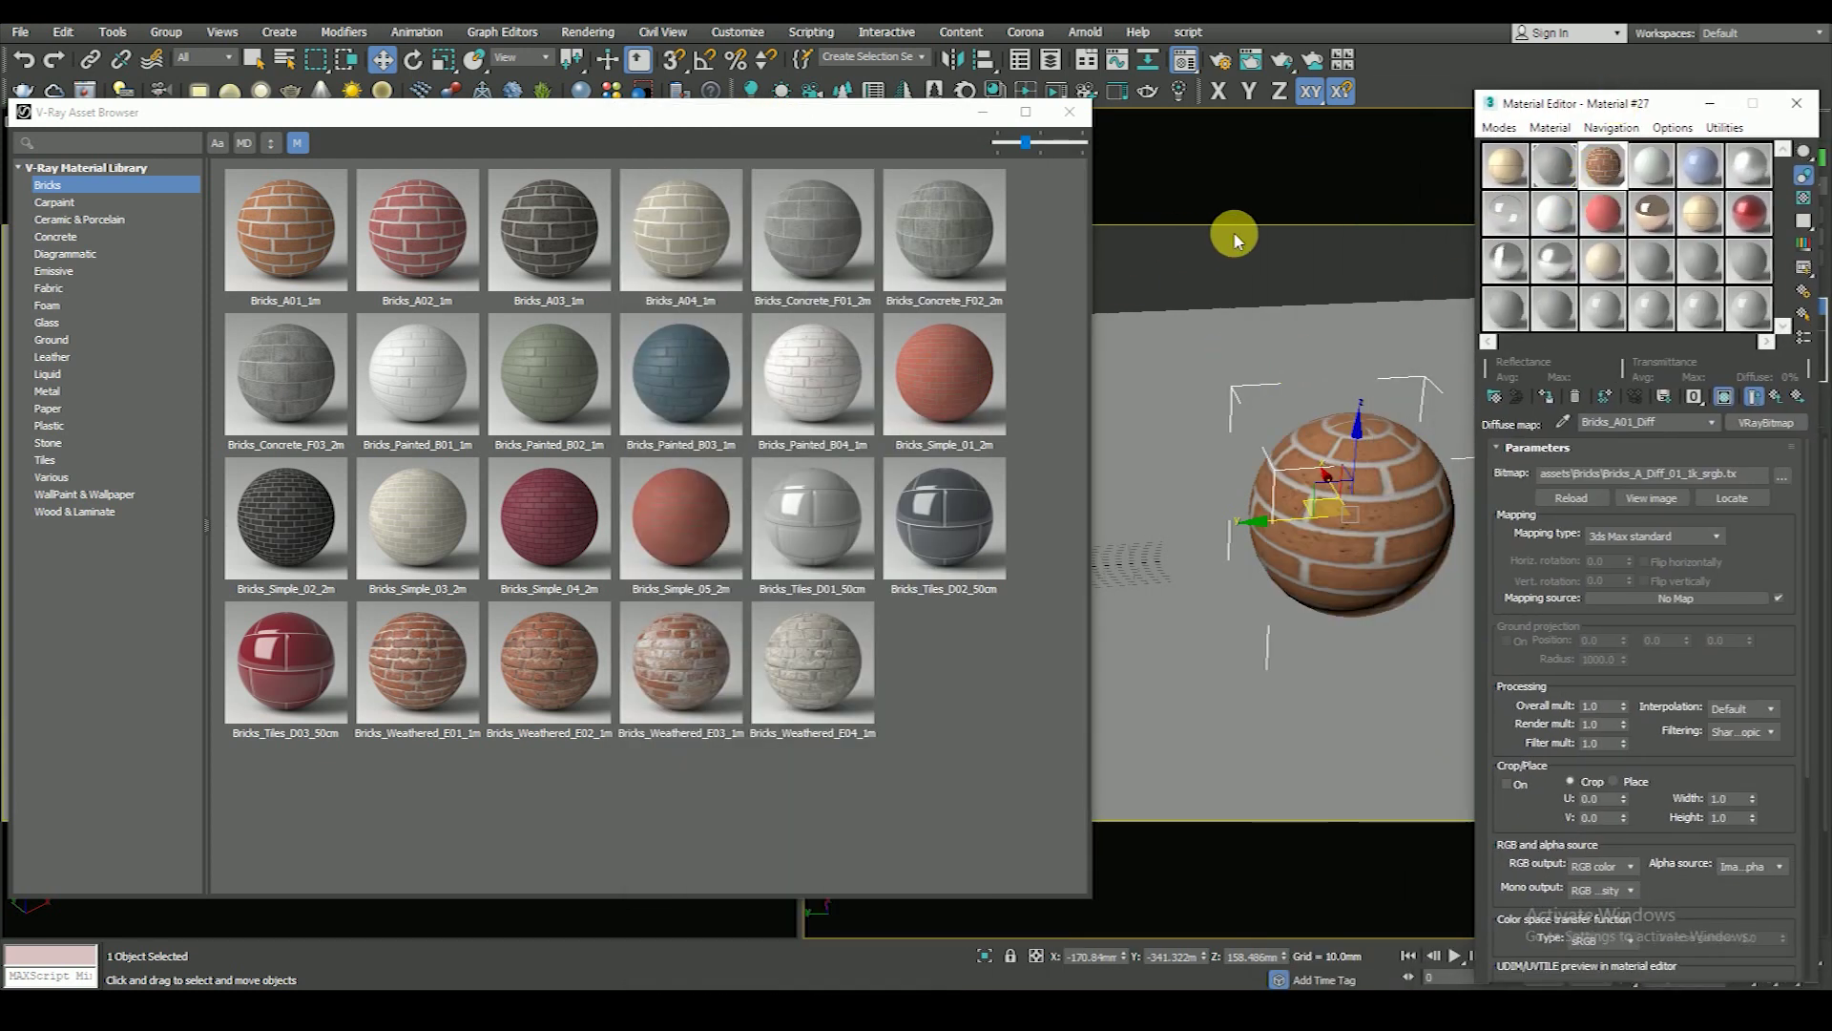
left_click_drag(1612, 107, 1537, 114)
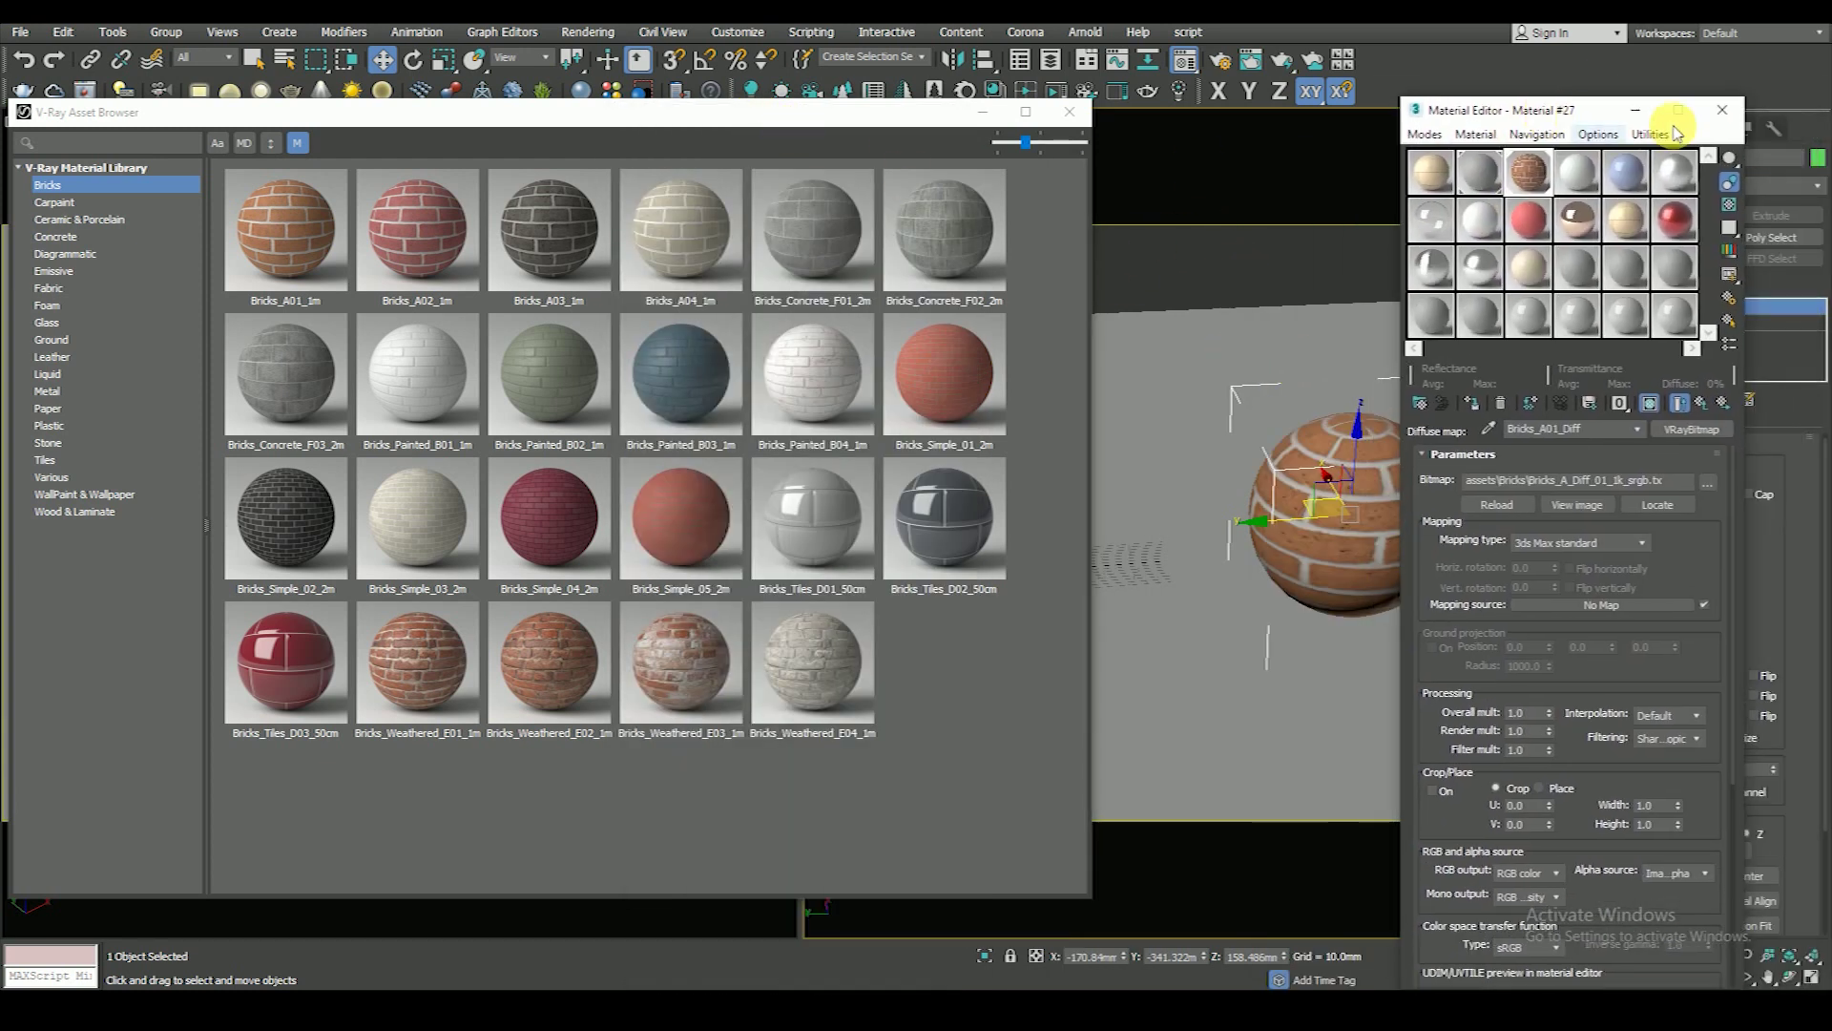
left_click_drag(872, 122, 634, 129)
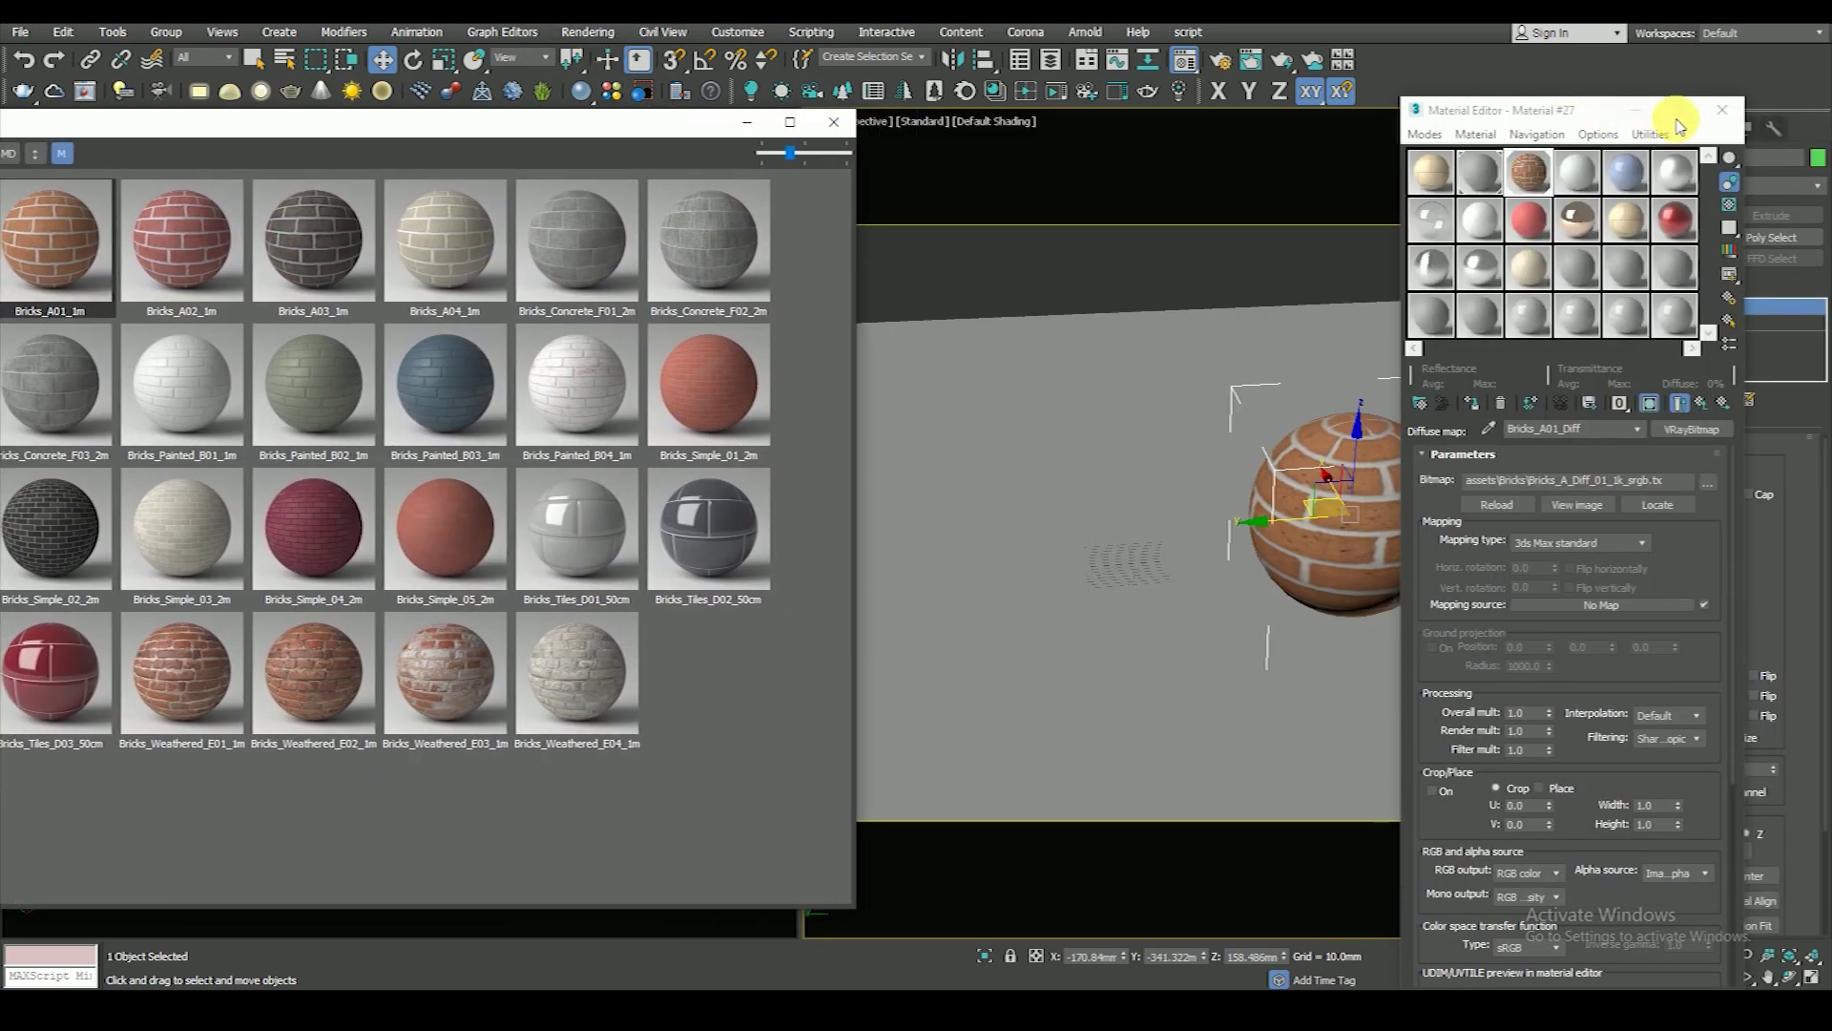
left_click(1700, 402)
- Open Render Setup, show the last V-Ray frame buffer and start rendering the brick sphere
left_click(588, 32)
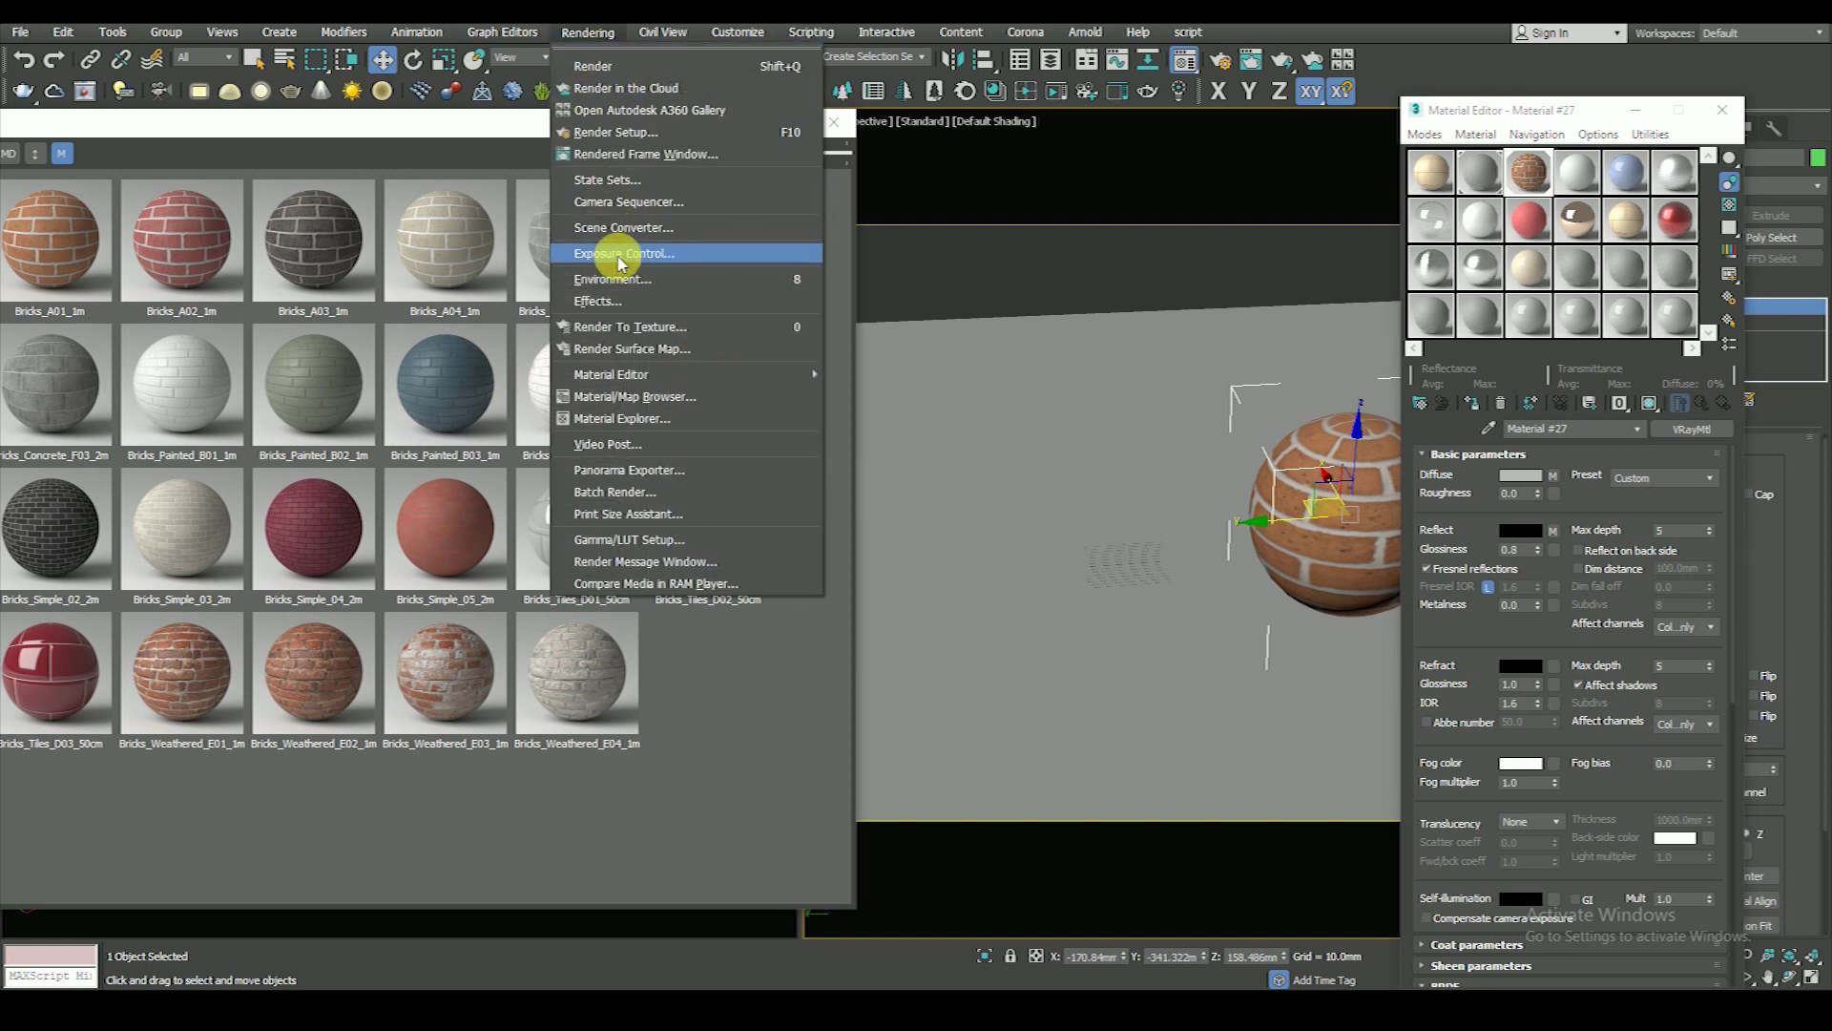
left_click(611, 135)
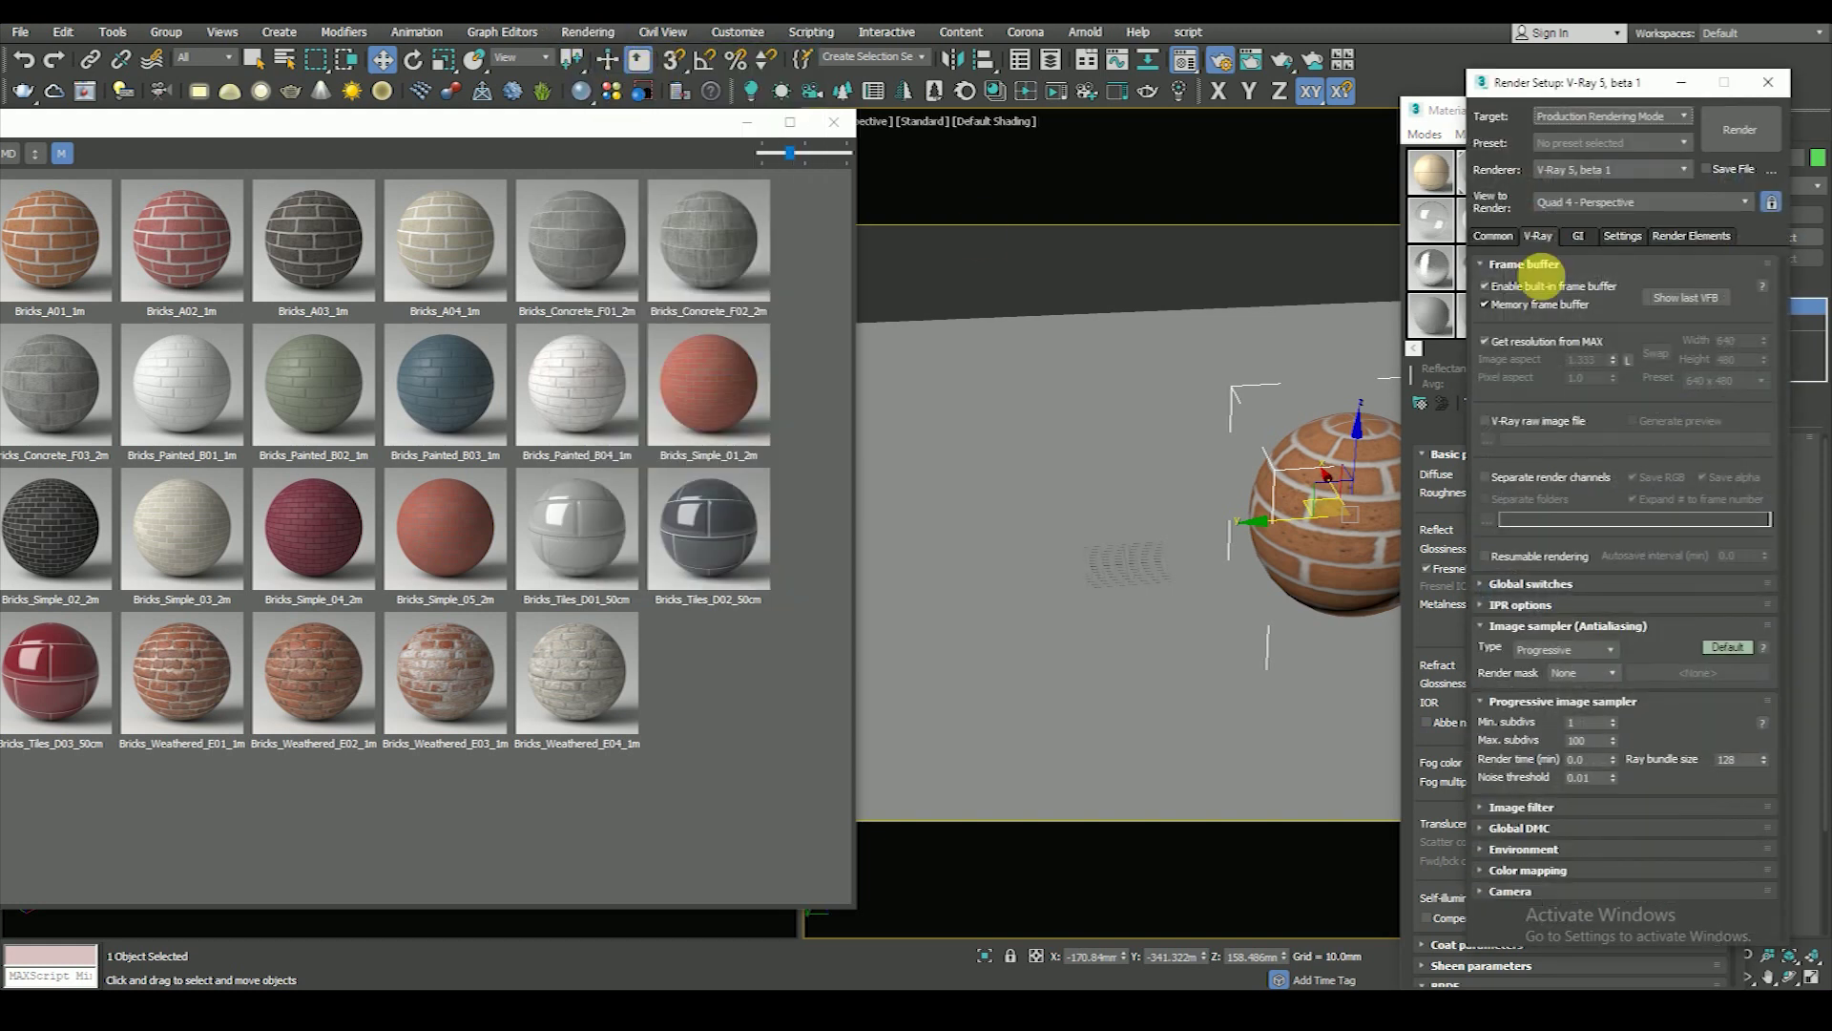
left_click(1680, 299)
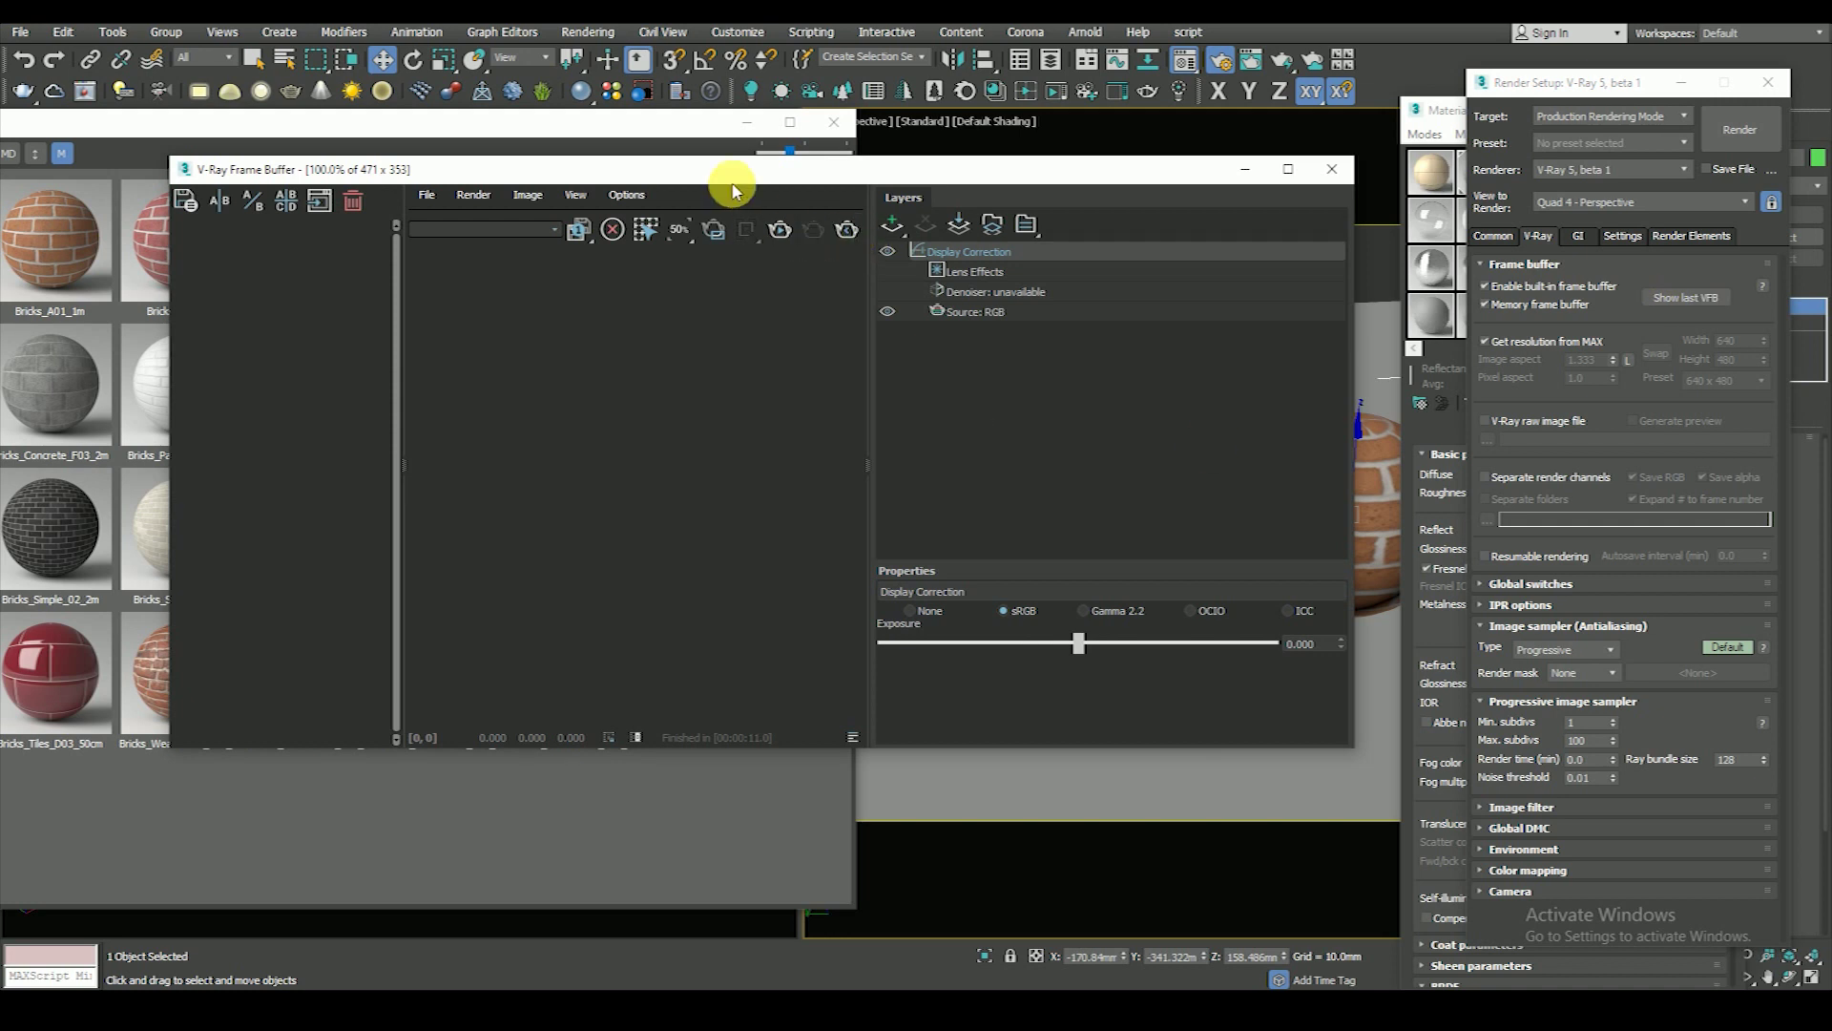
mouse_move(728, 178)
left_mouse_down()
mouse_move(1223, 204)
mouse_move(1193, 202)
left_mouse_up()
left_click(1240, 254)
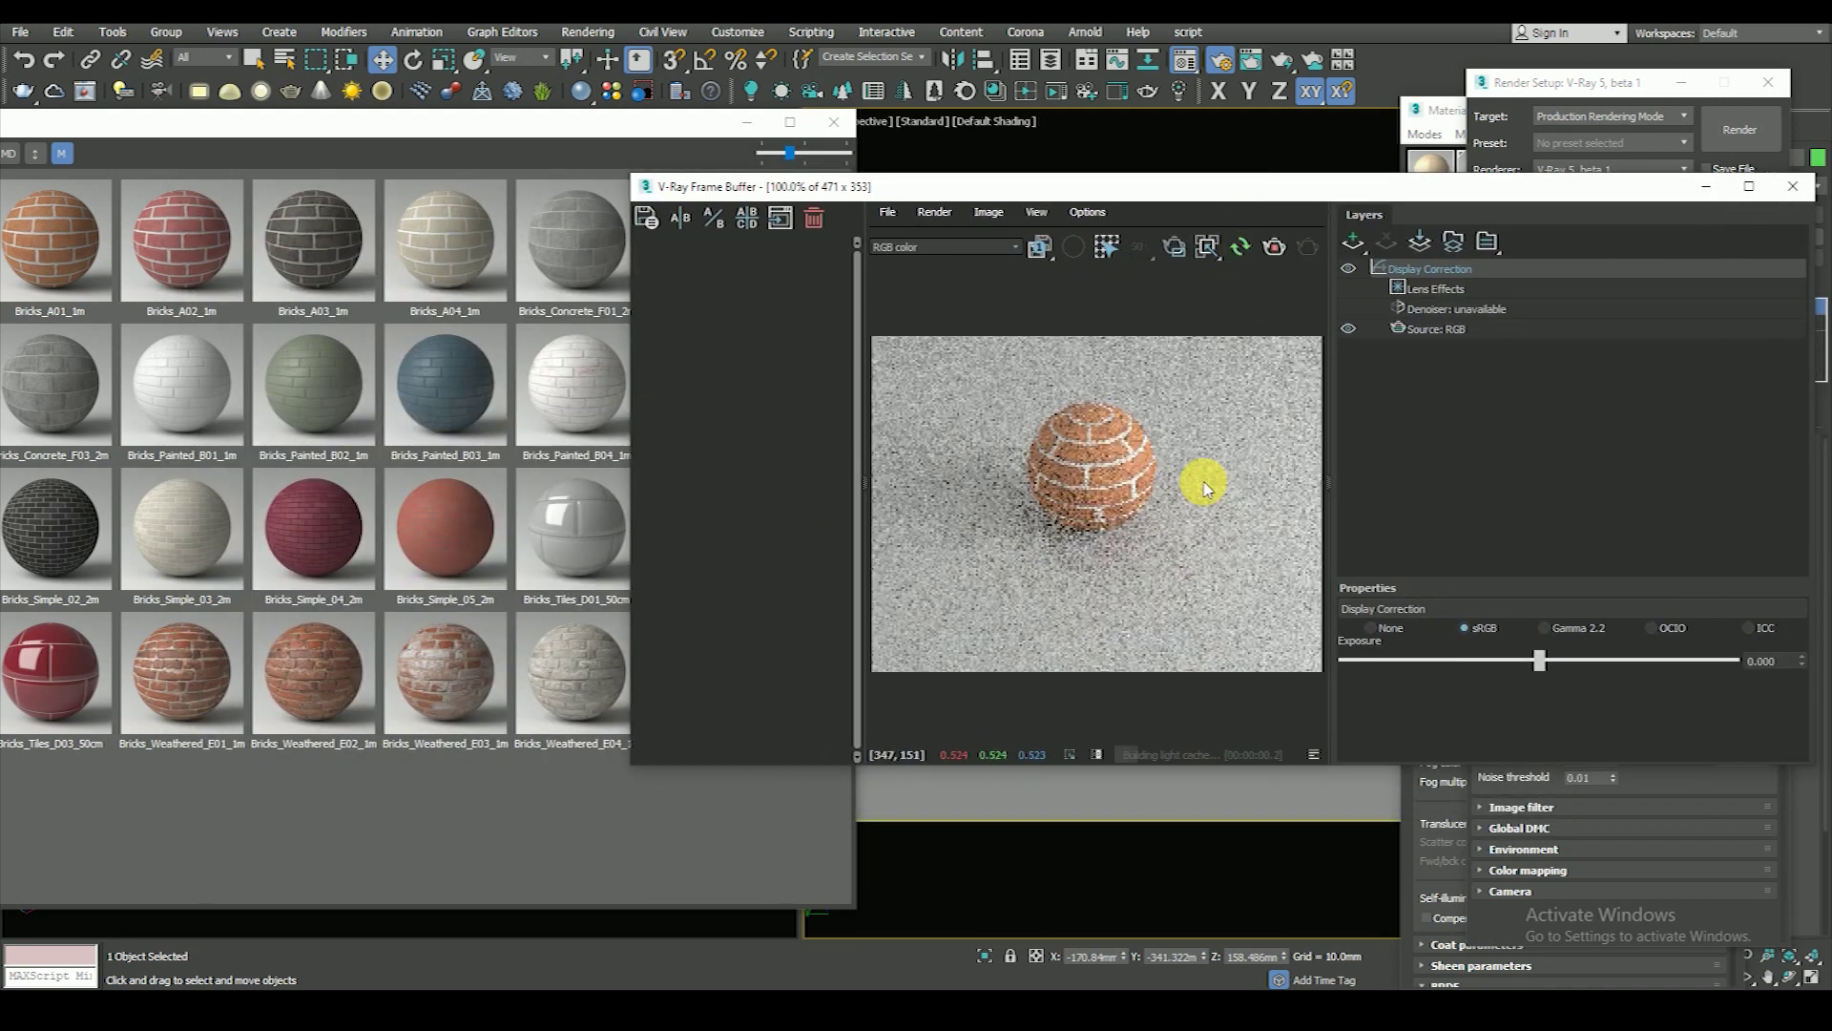
- Close Render Setup and enlarge the V-Ray frame buffer to 606×454 for a cleaner render
left_click_drag(1633, 192, 1517, 212)
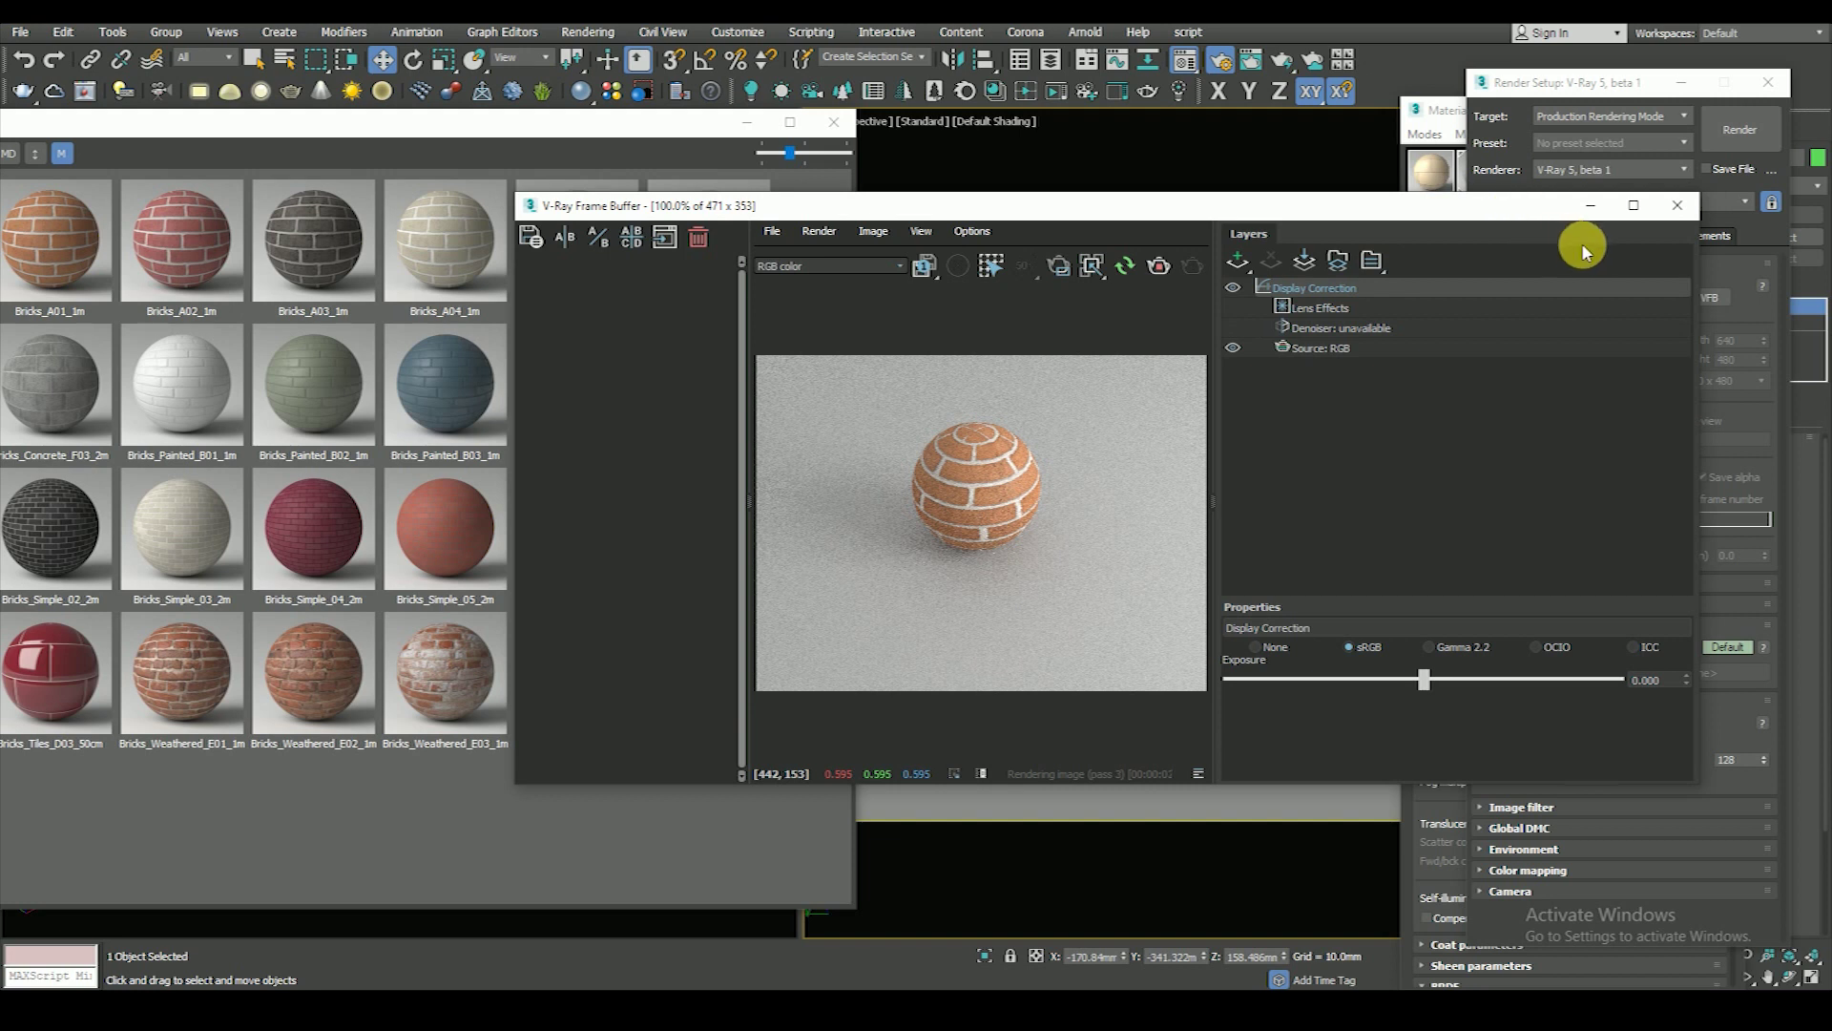
left_click(1635, 82)
left_click(1768, 82)
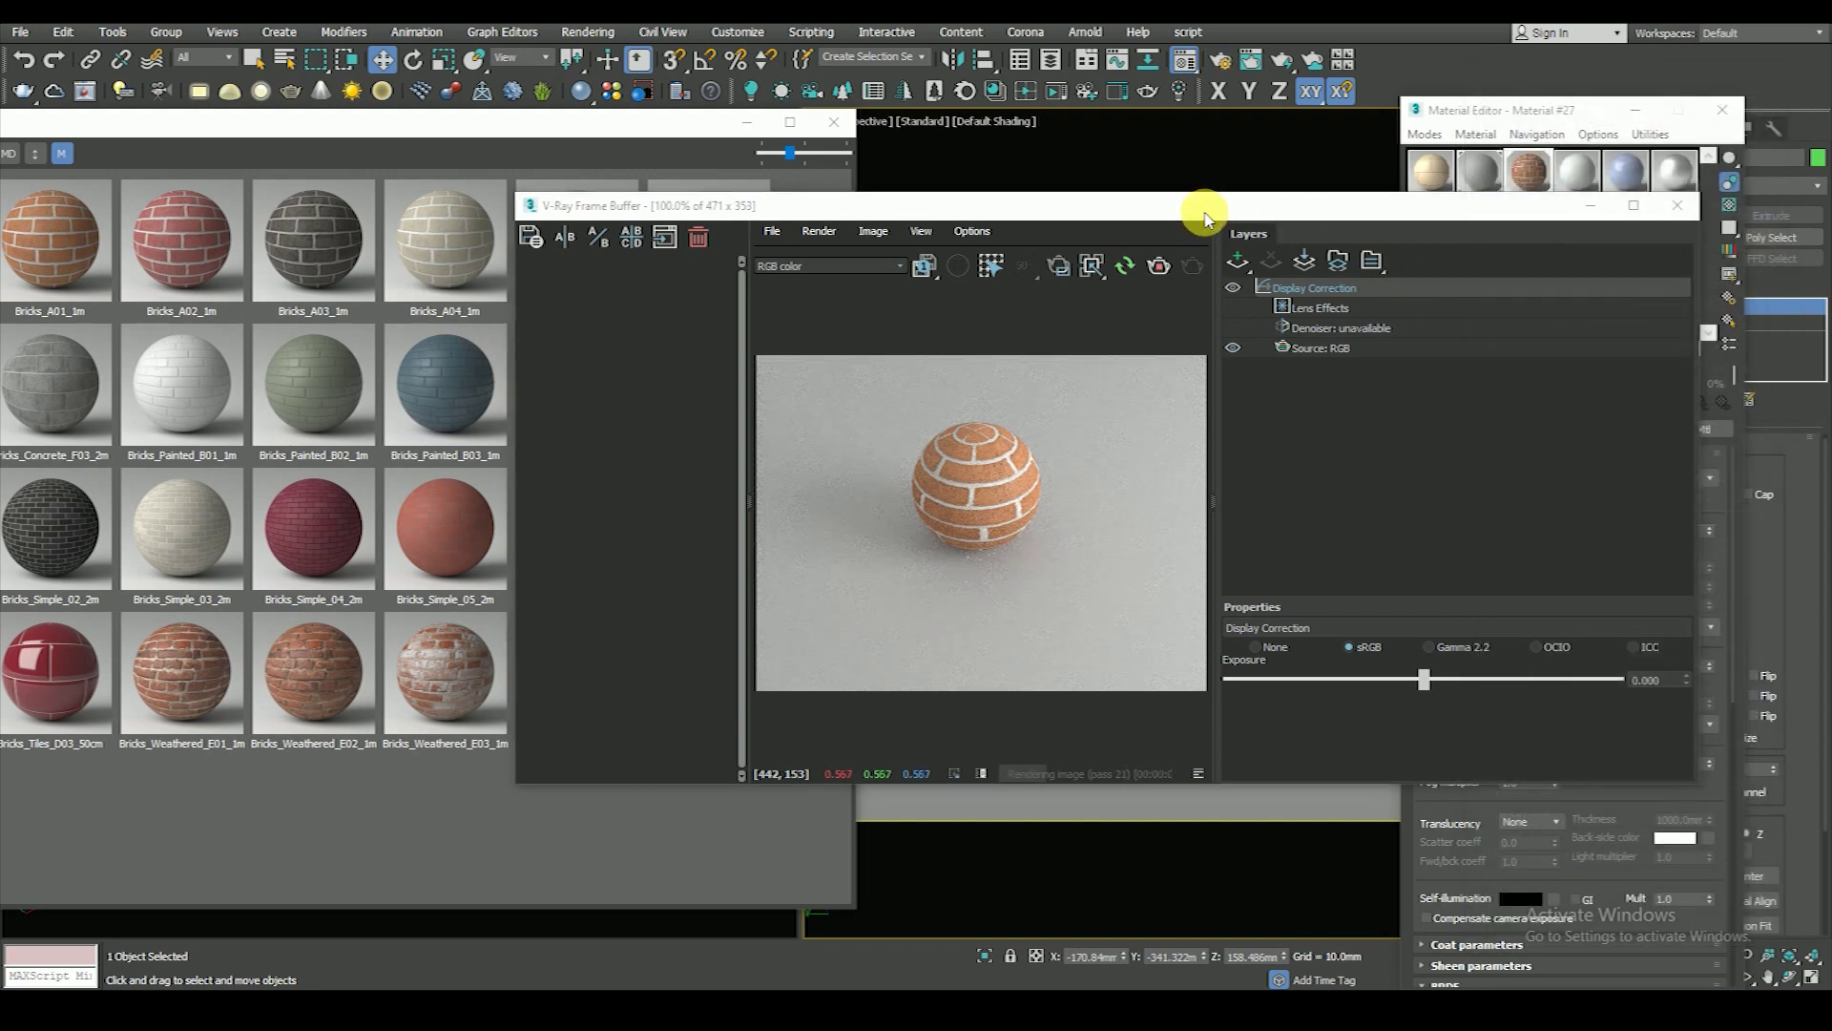
left_click_drag(1207, 211, 1726, 101)
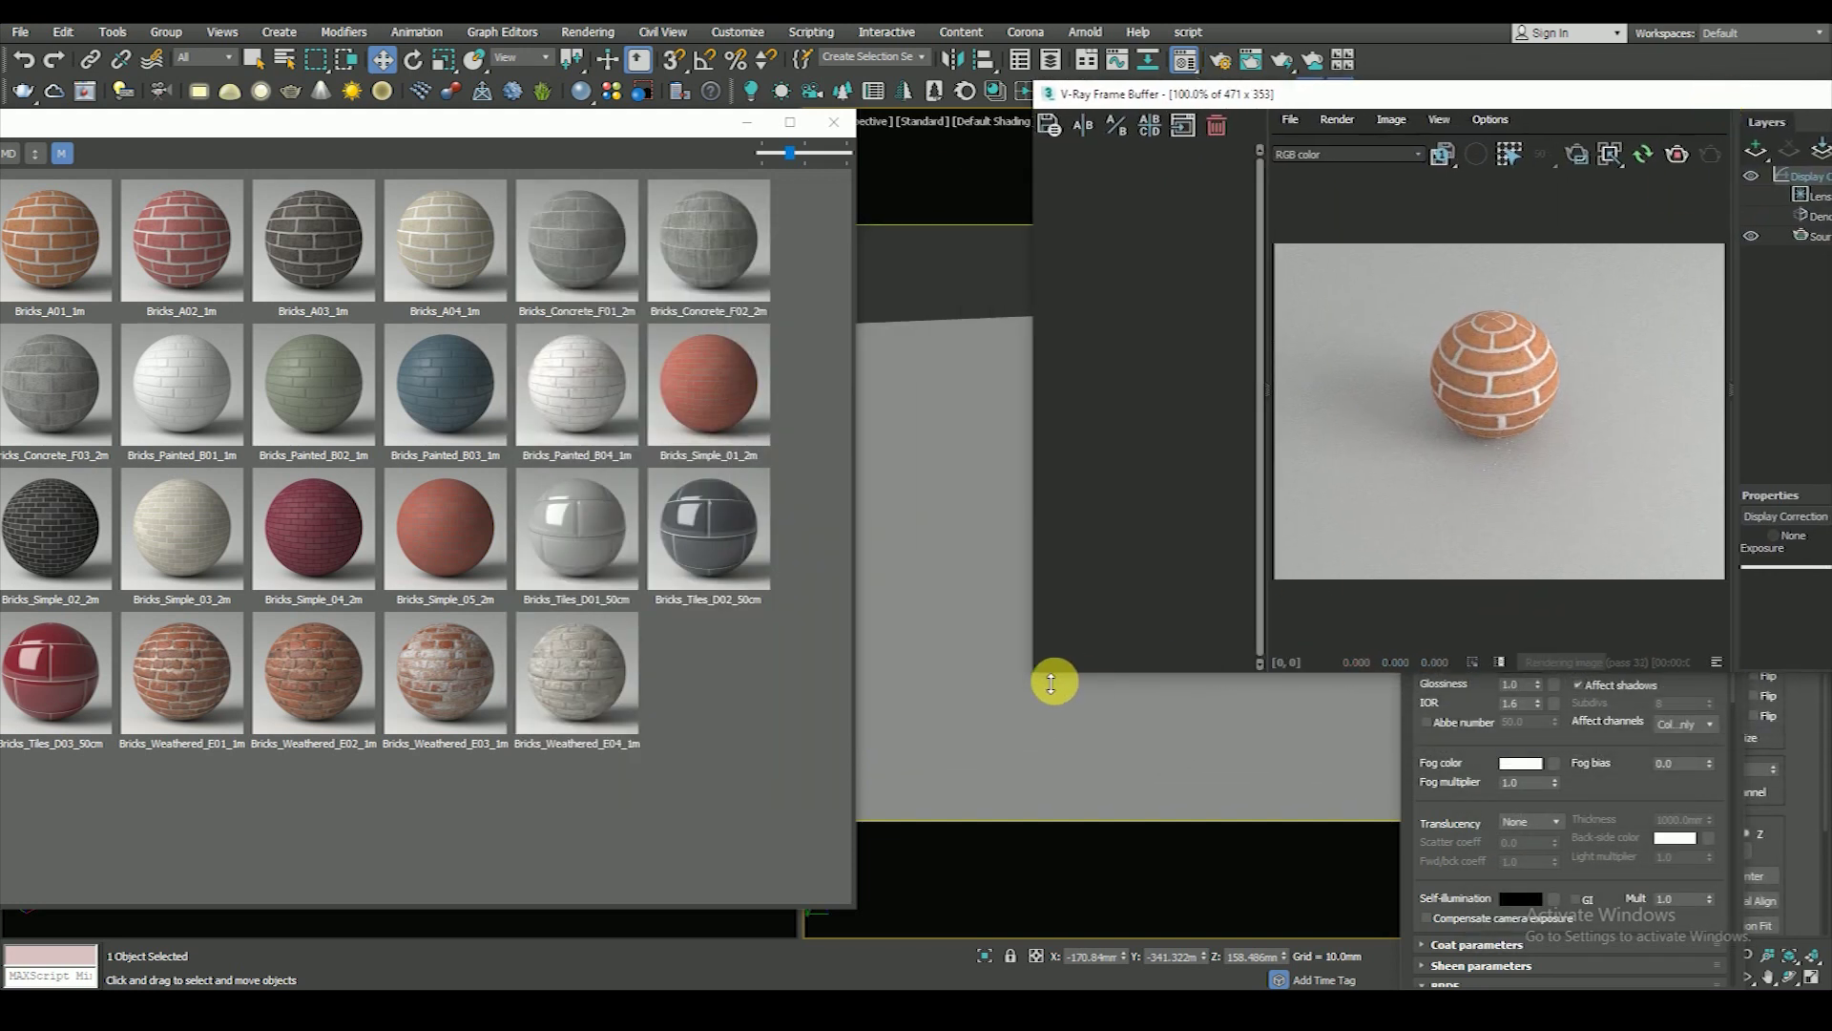
left_click_drag(1041, 719, 907, 895)
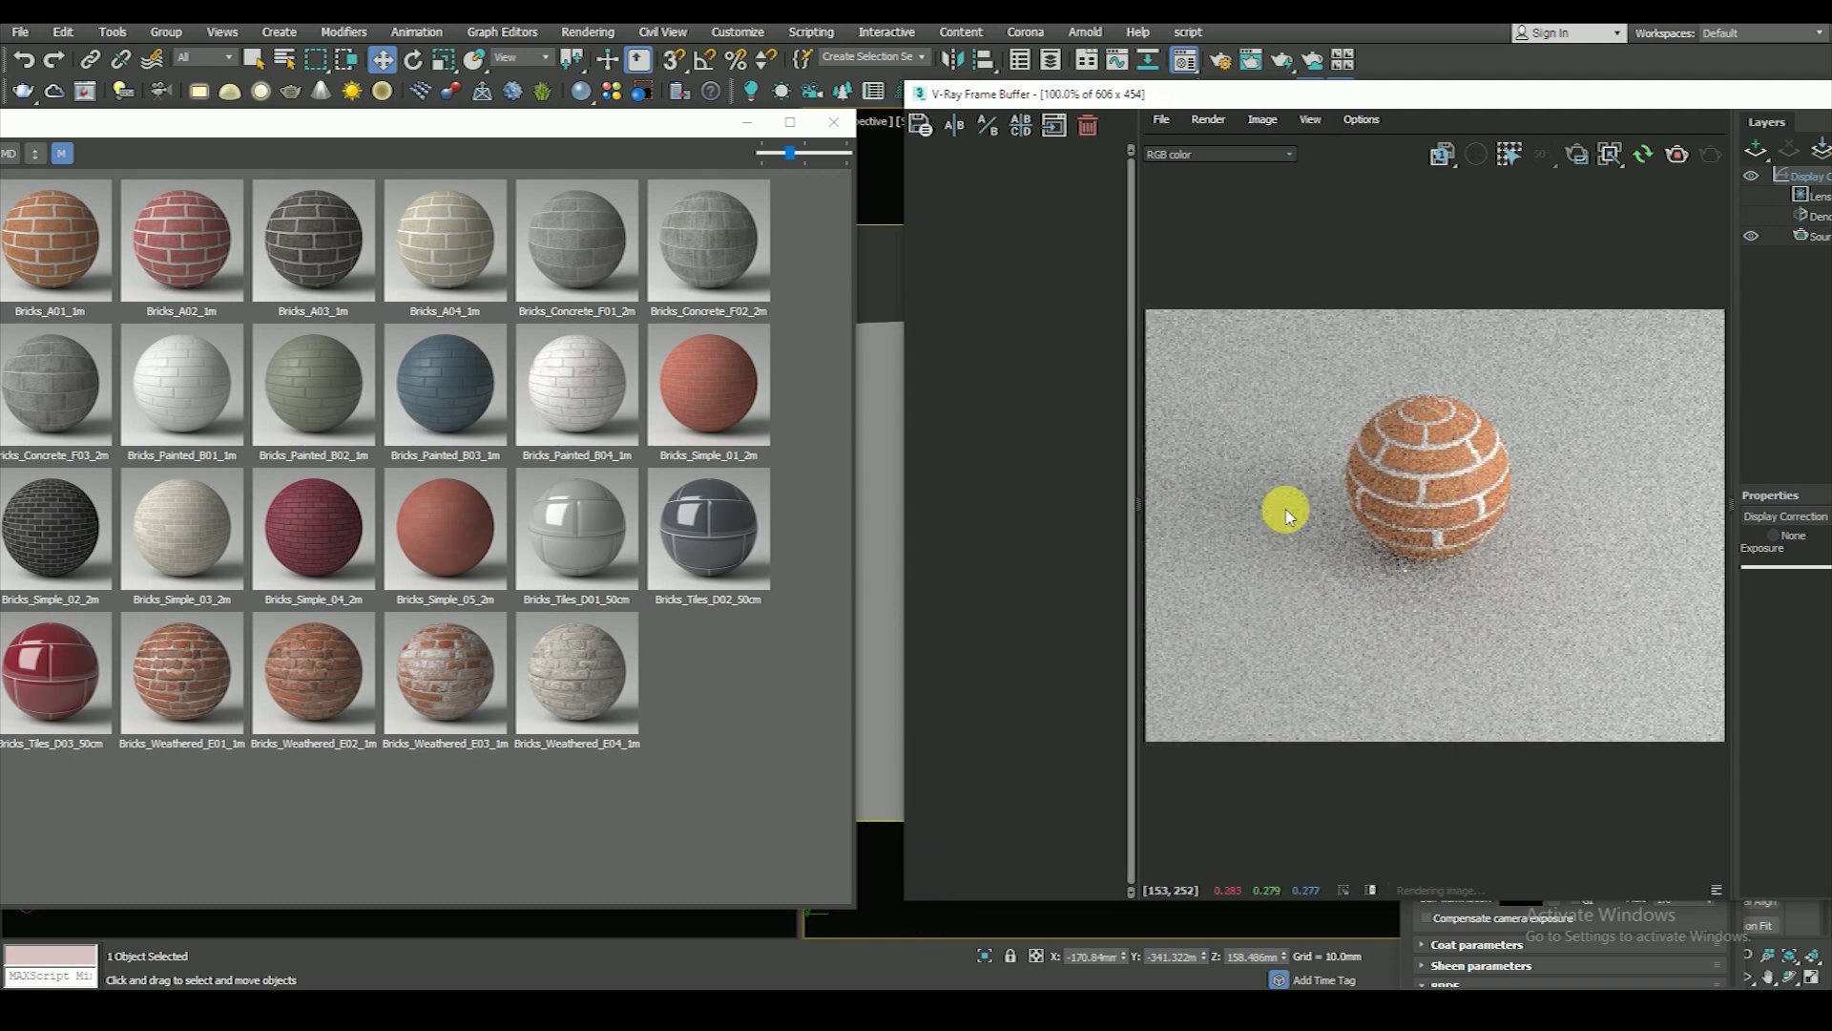
left_click_drag(1217, 104, 1180, 113)
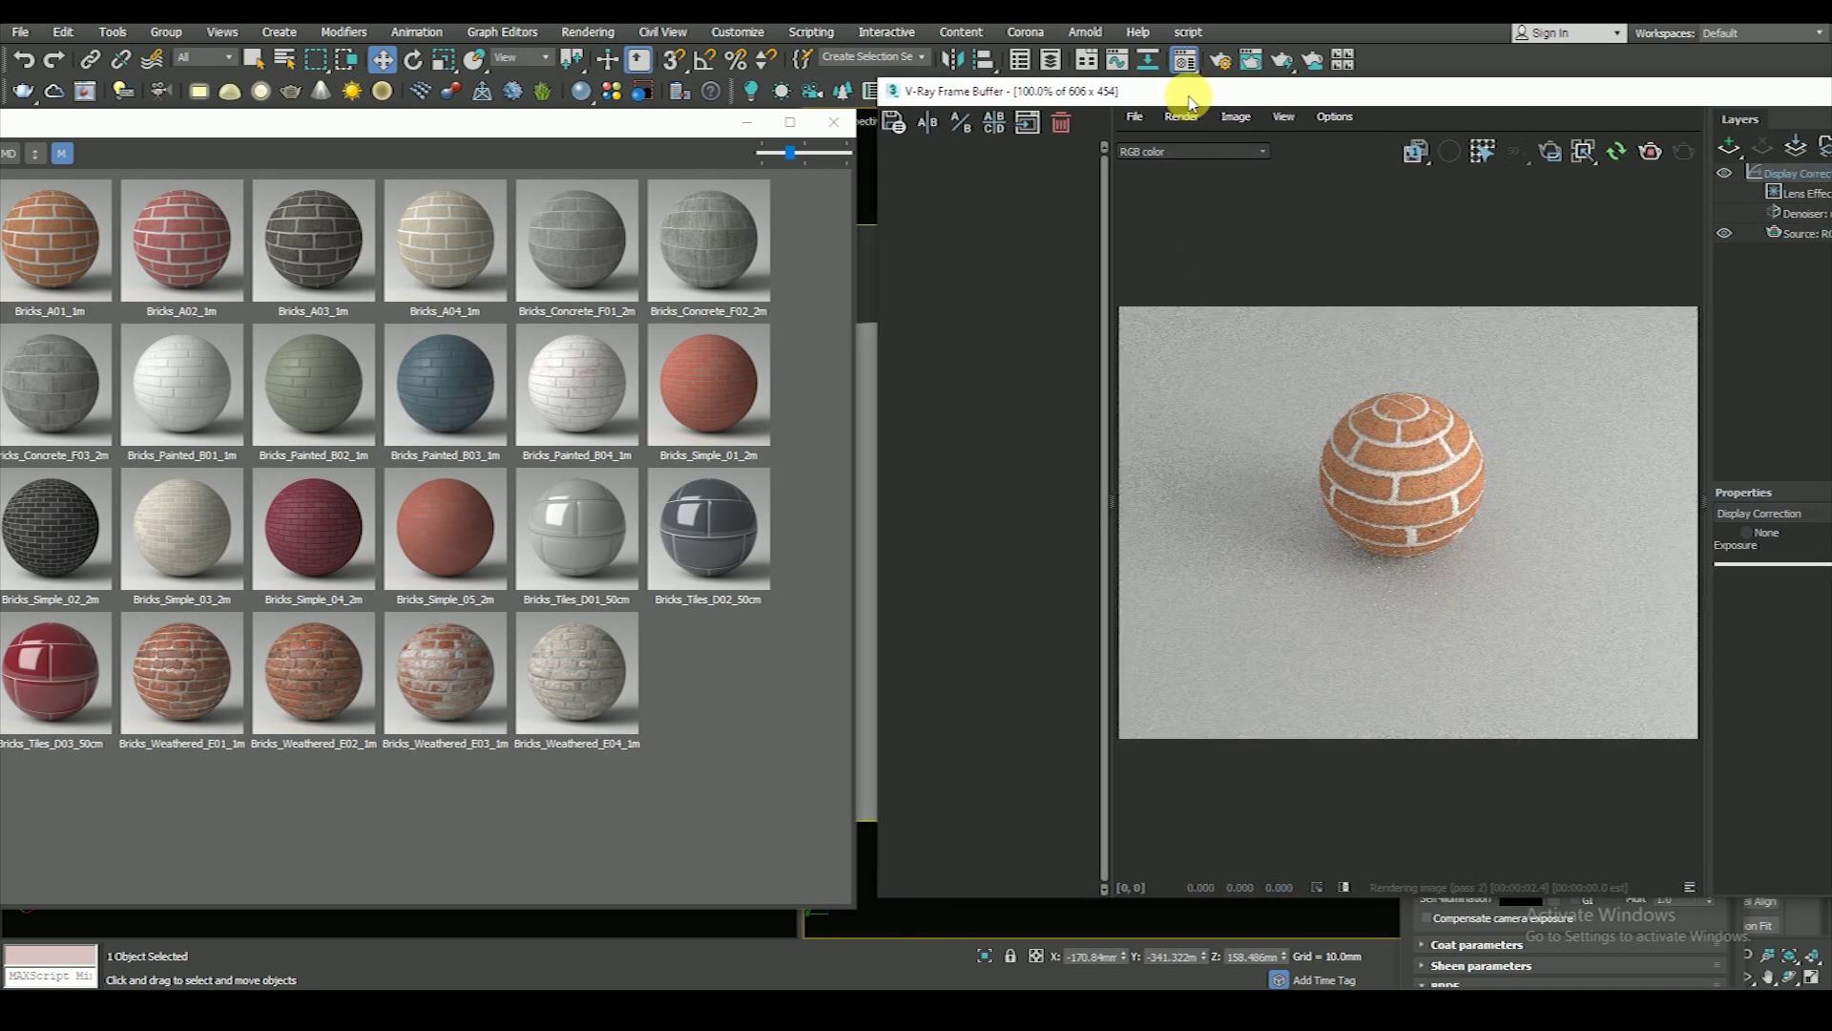
left_click_drag(1240, 102, 1191, 87)
scroll(1383, 506, "up", 2)
scroll(1382, 504, "down", 2)
scroll(1383, 500, "up", 2)
scroll(1381, 495, "down", 2)
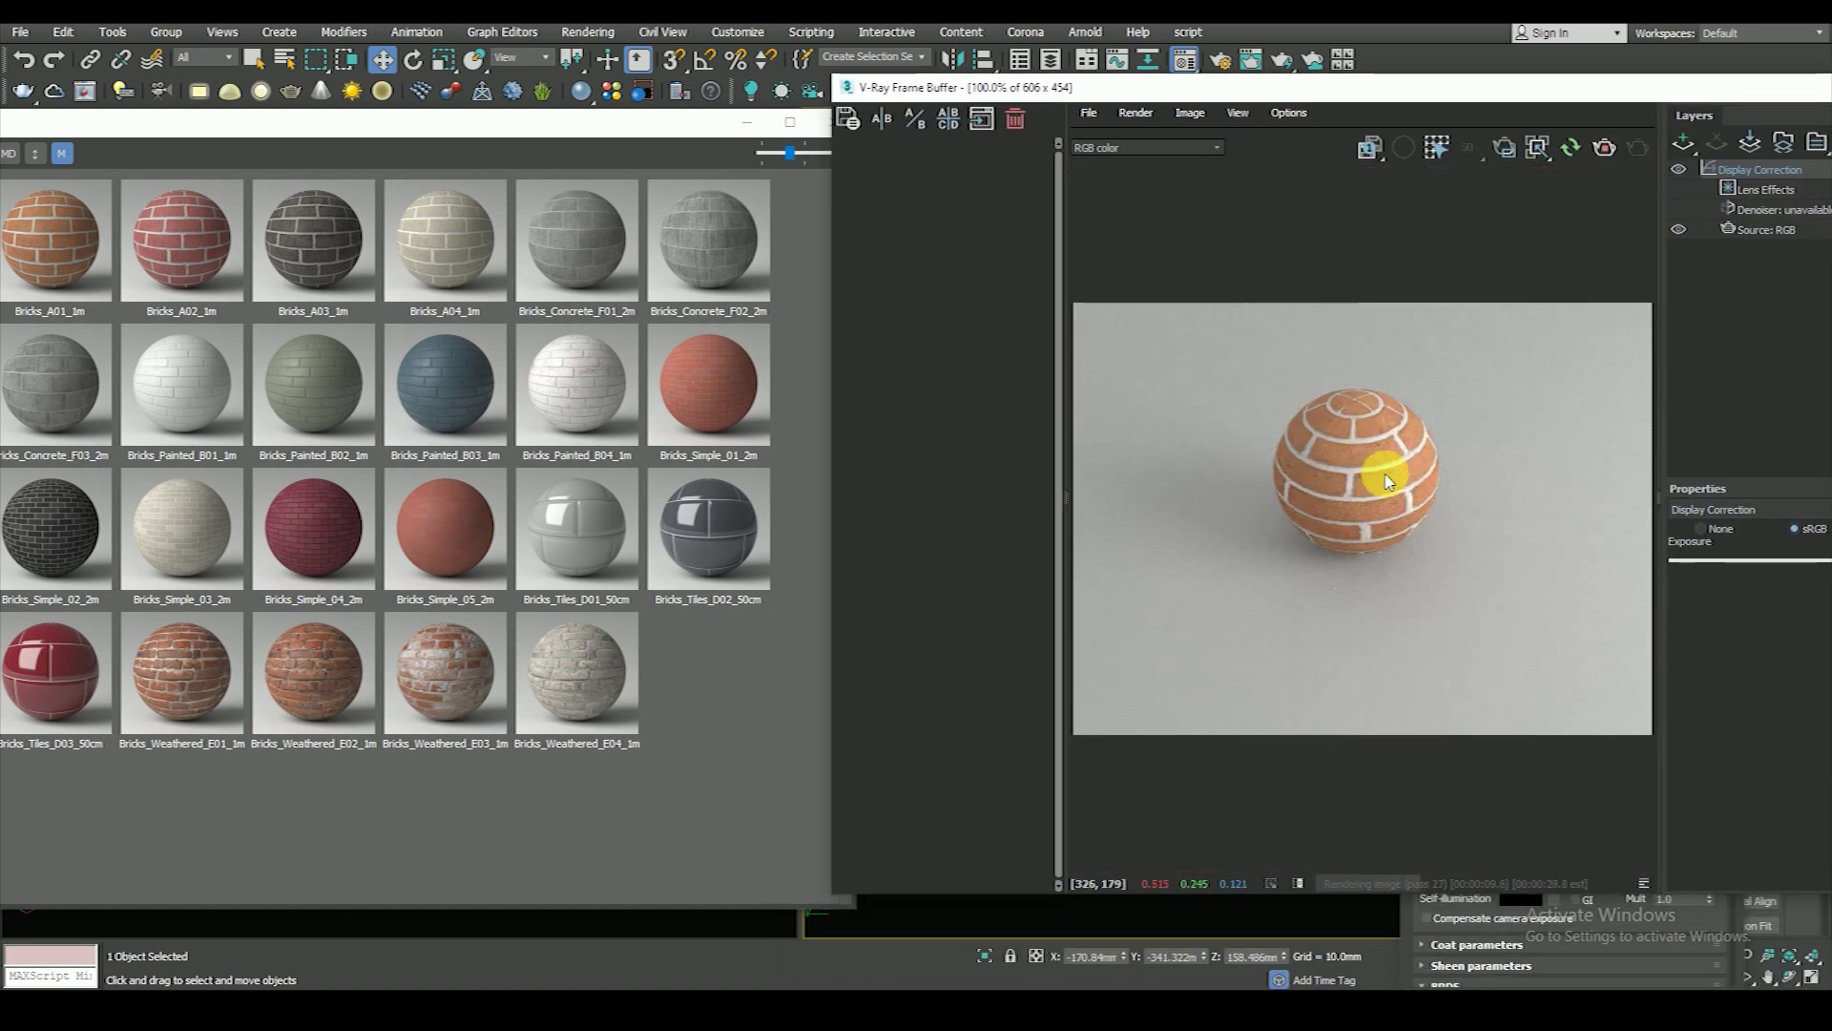
left_click_drag(1317, 83, 1317, 134)
- Turn on Use Real-World Scale for the Bricks_A01_Diff bitmap and close the Material Editor
key("m")
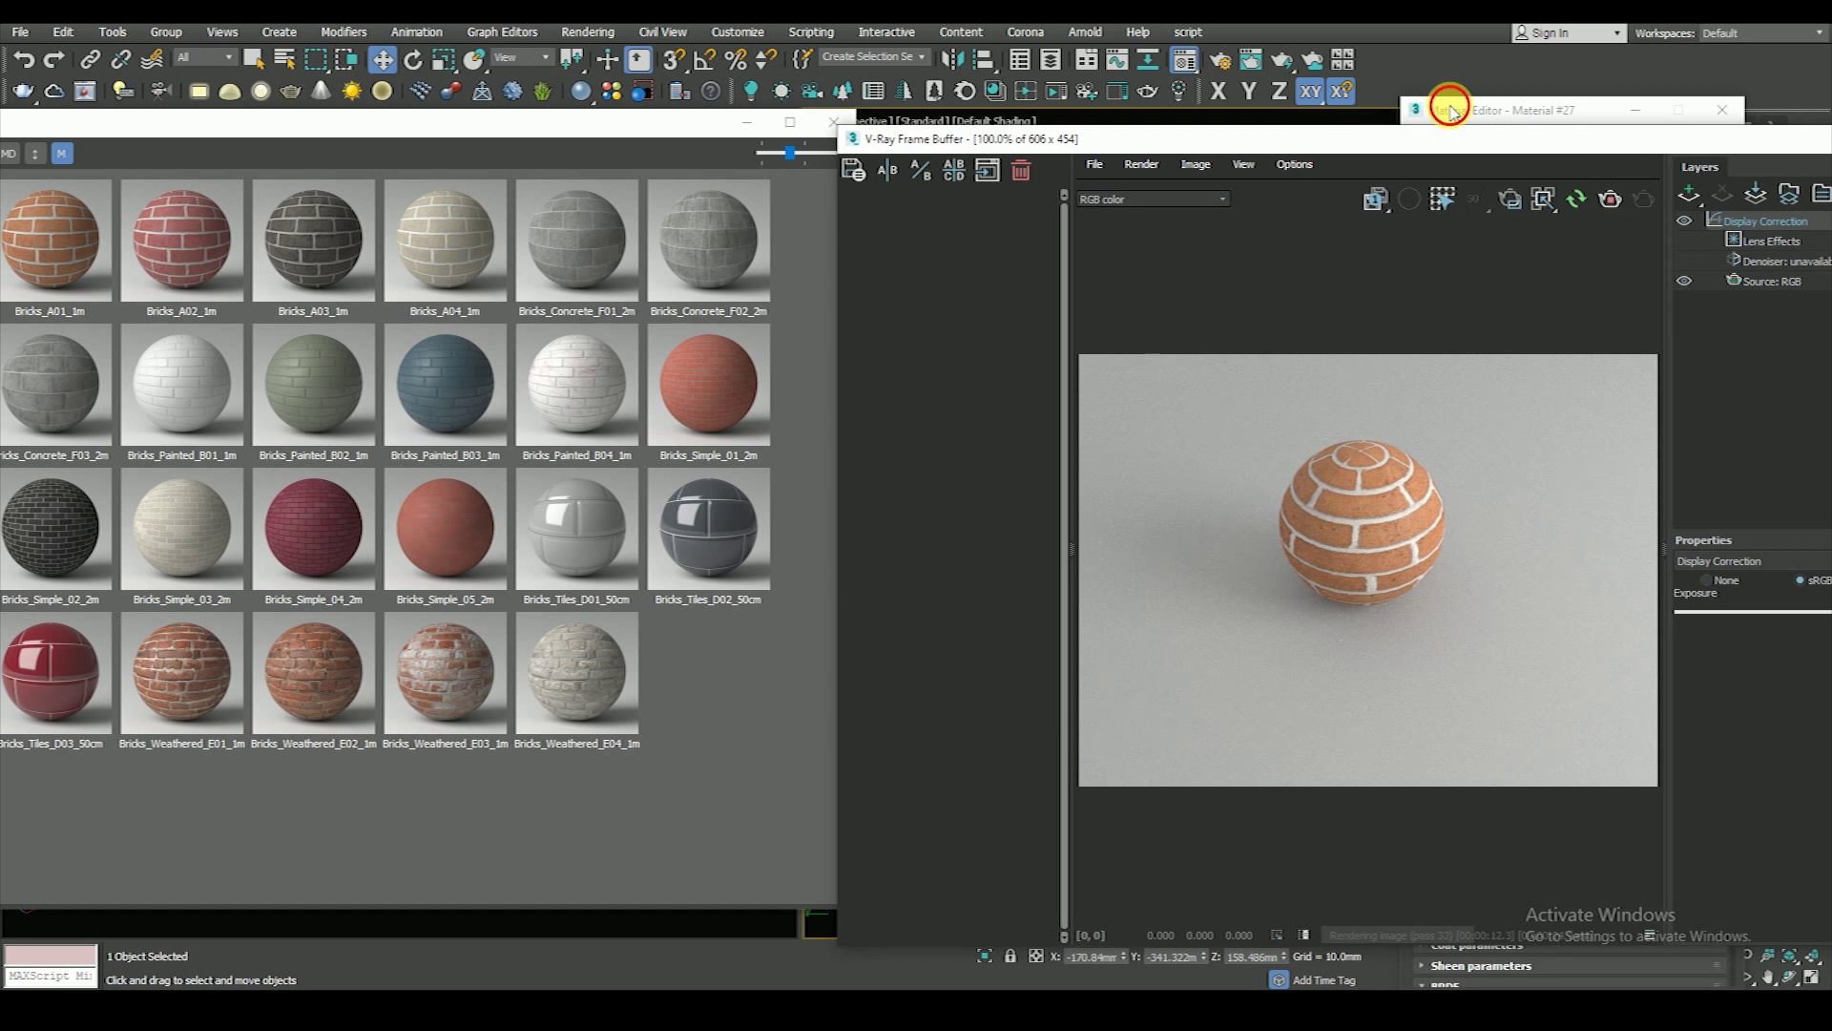
left_click(1490, 162)
left_click(1538, 472)
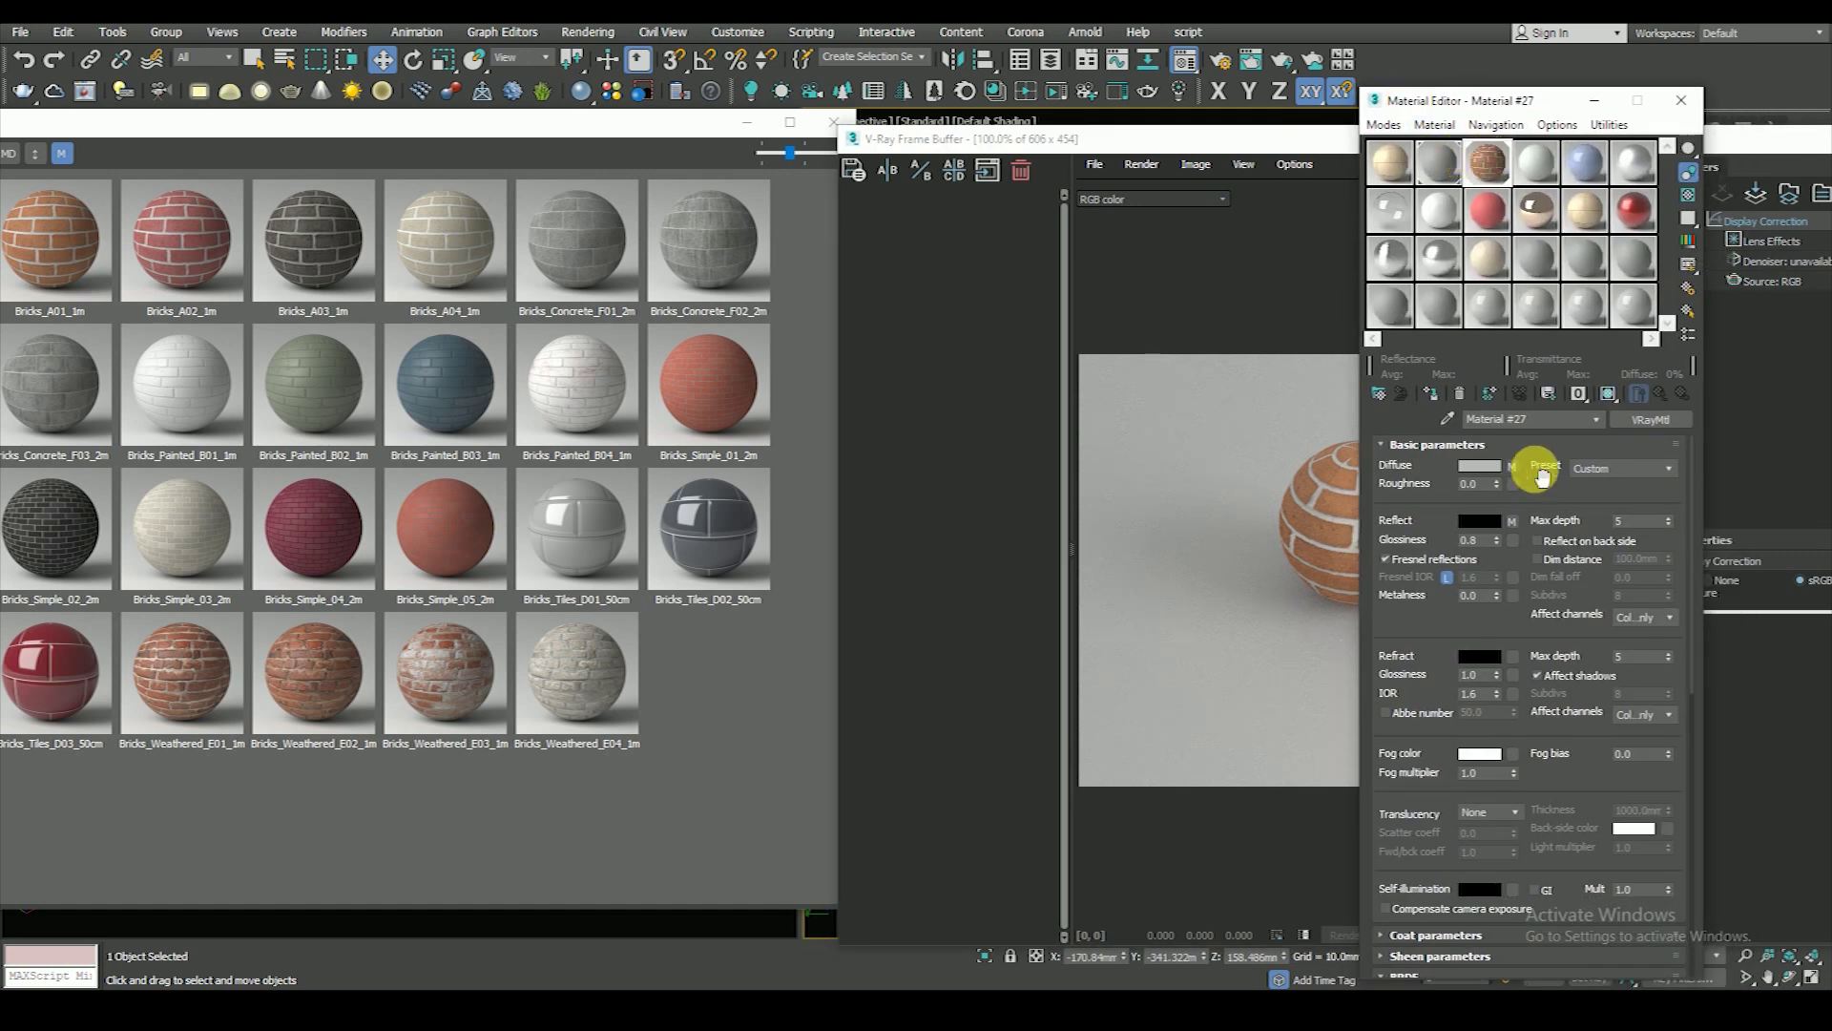
left_click(1518, 472)
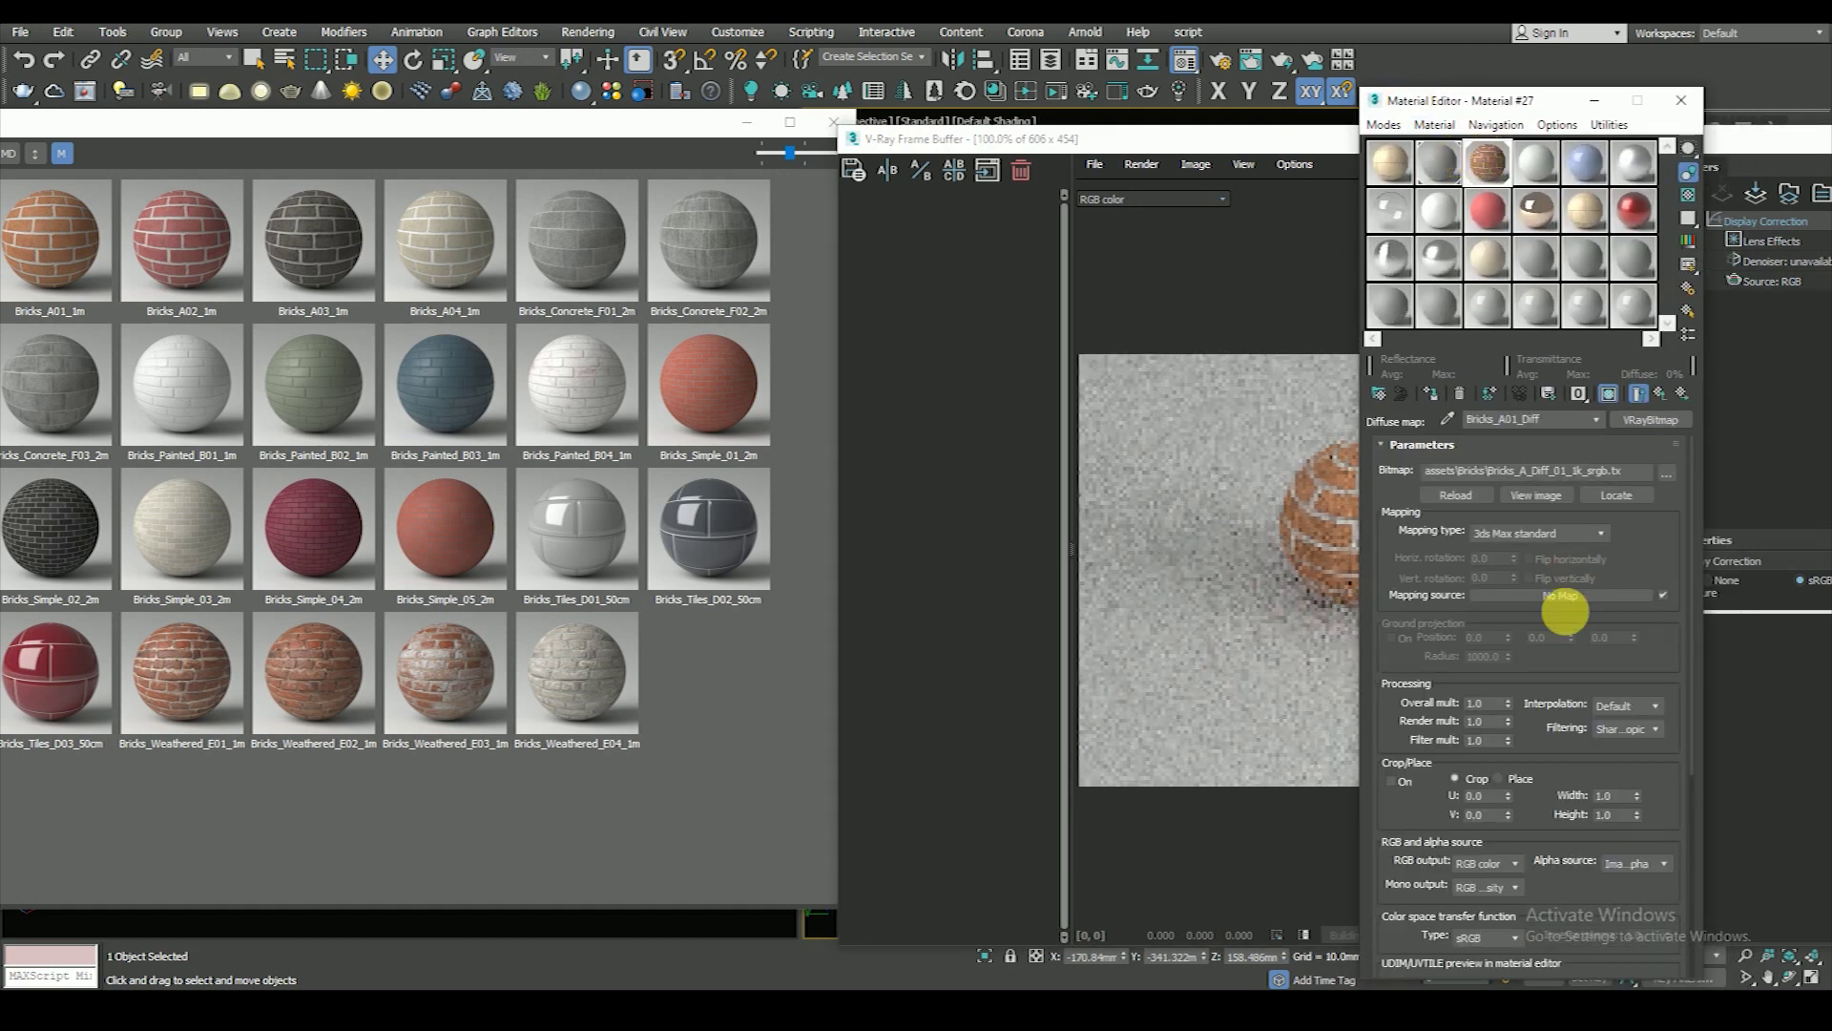
left_click_drag(1433, 621, 1439, 260)
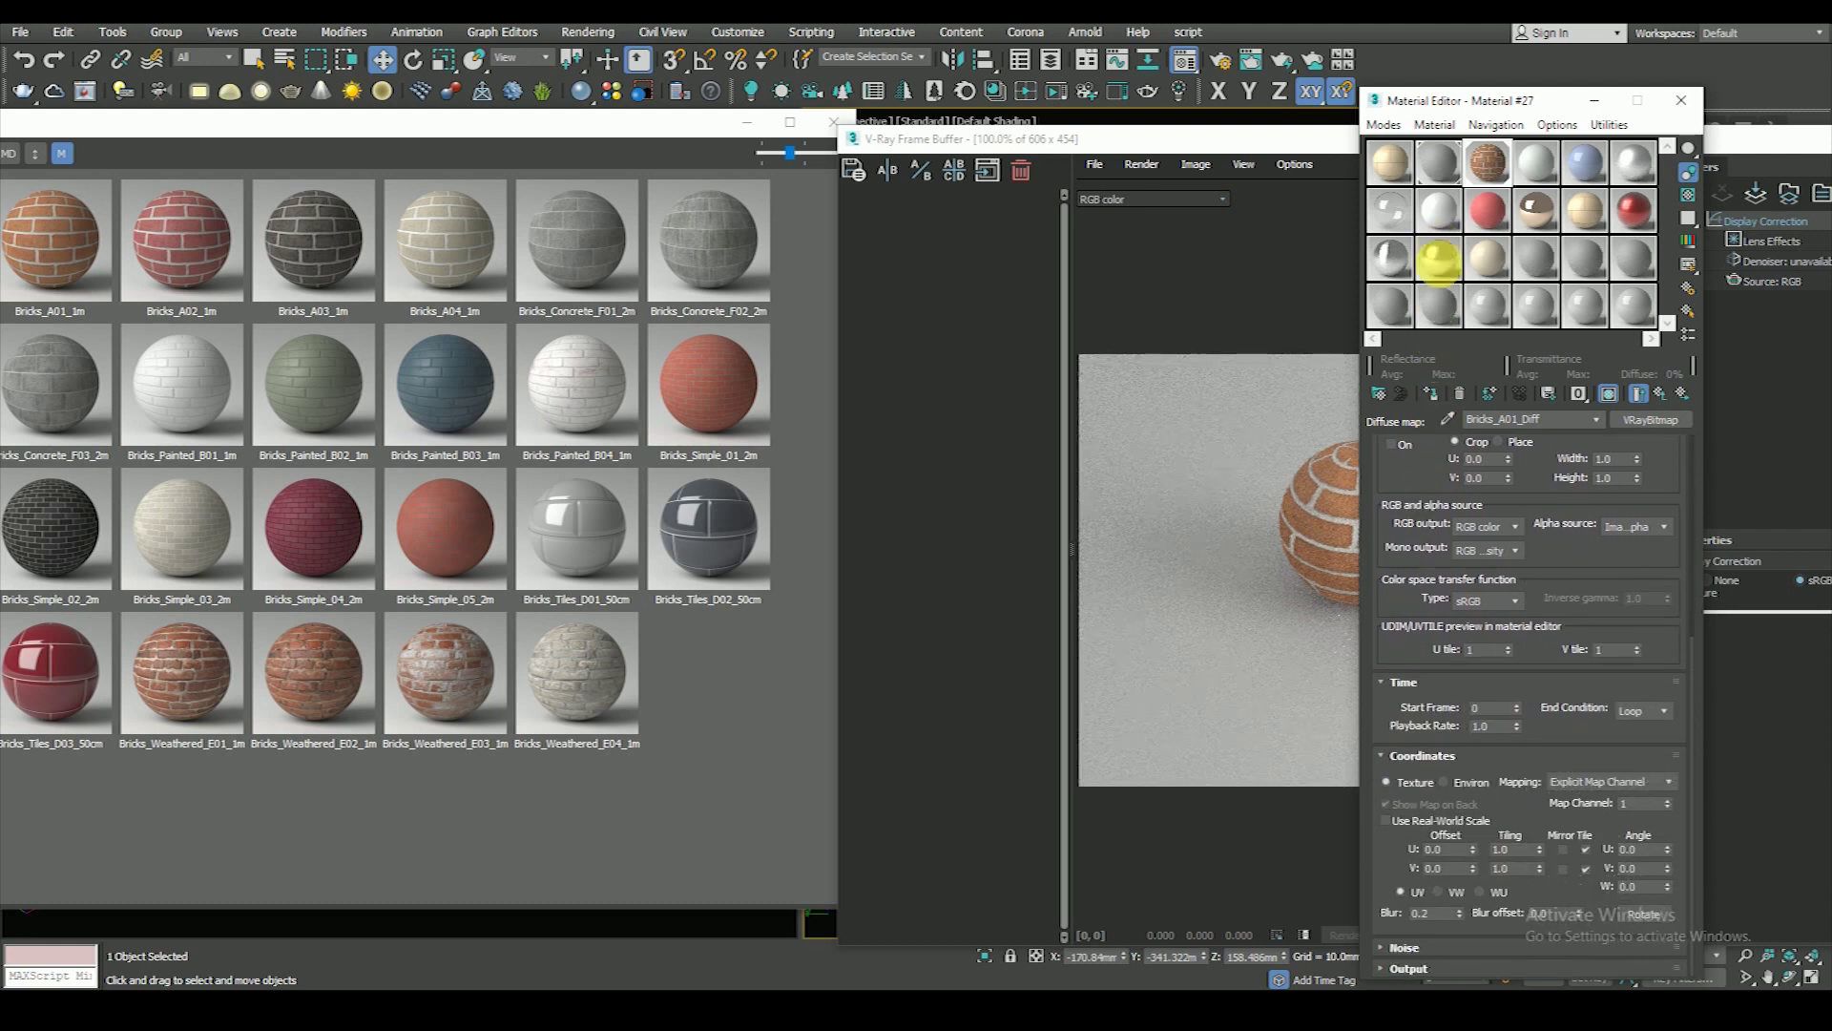
left_click(1440, 821)
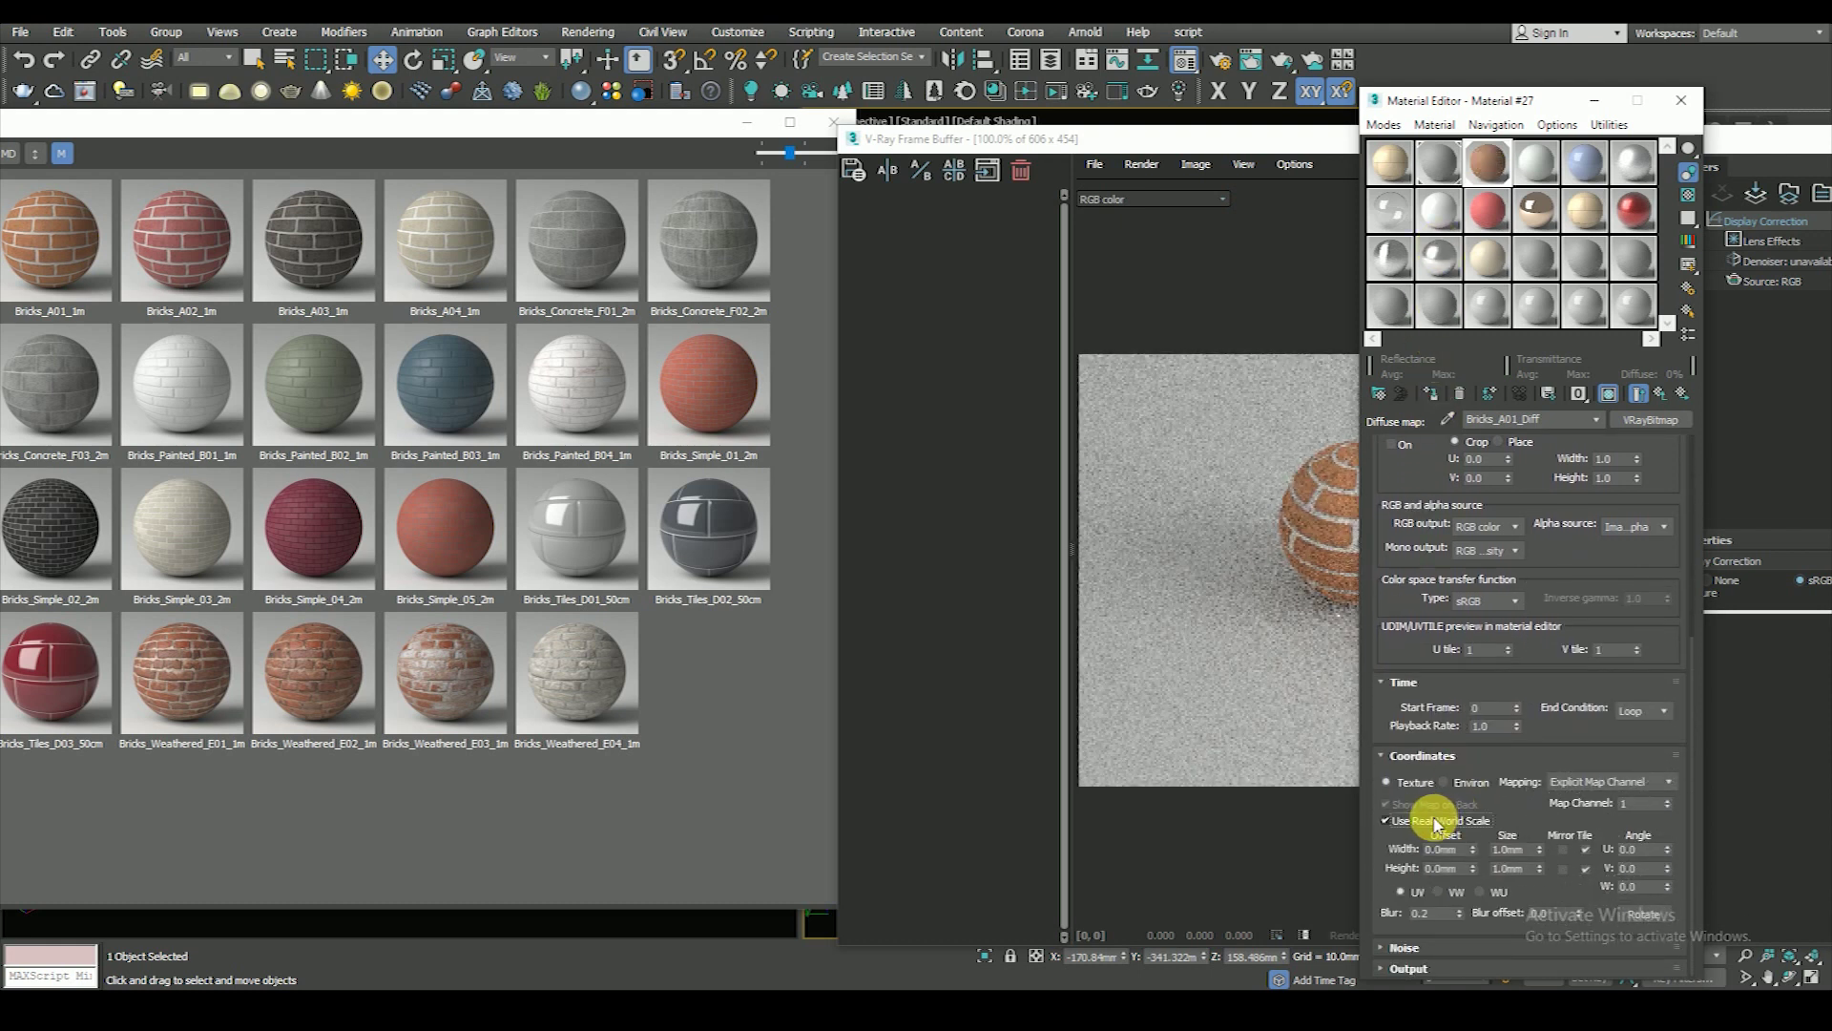
left_click_drag(1508, 100, 807, 122)
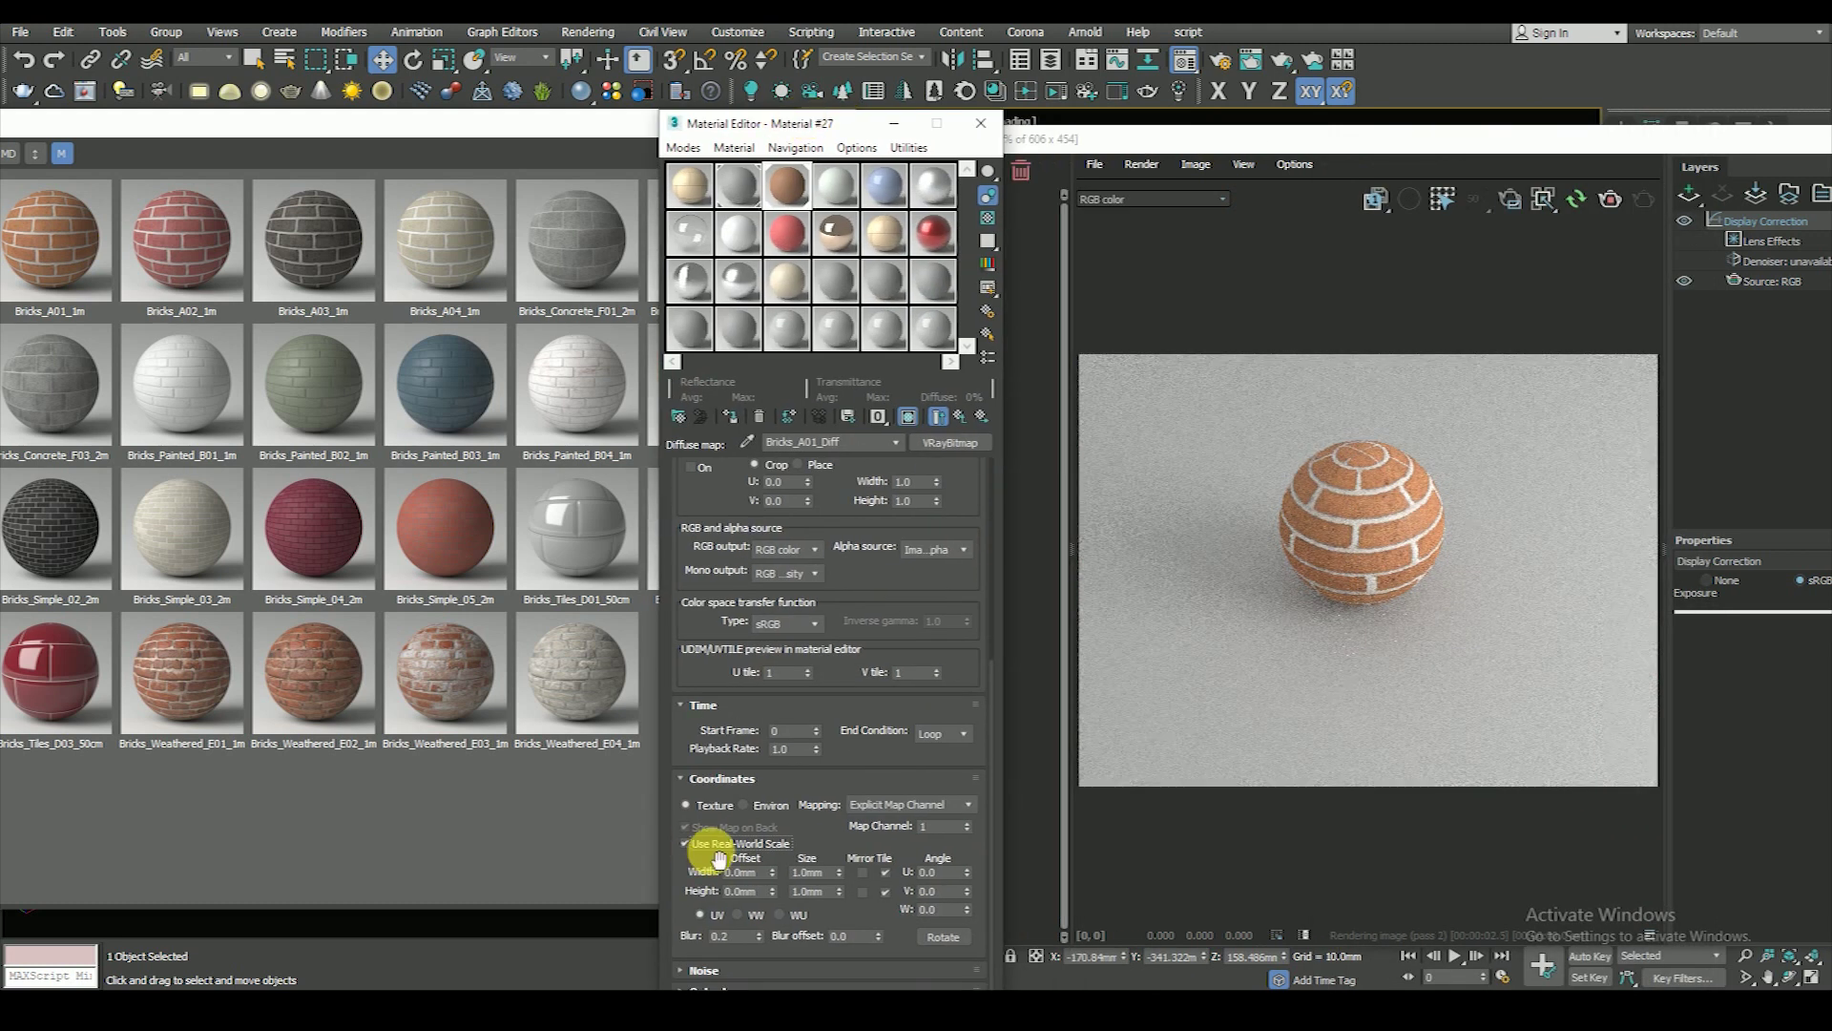
left_click(980, 123)
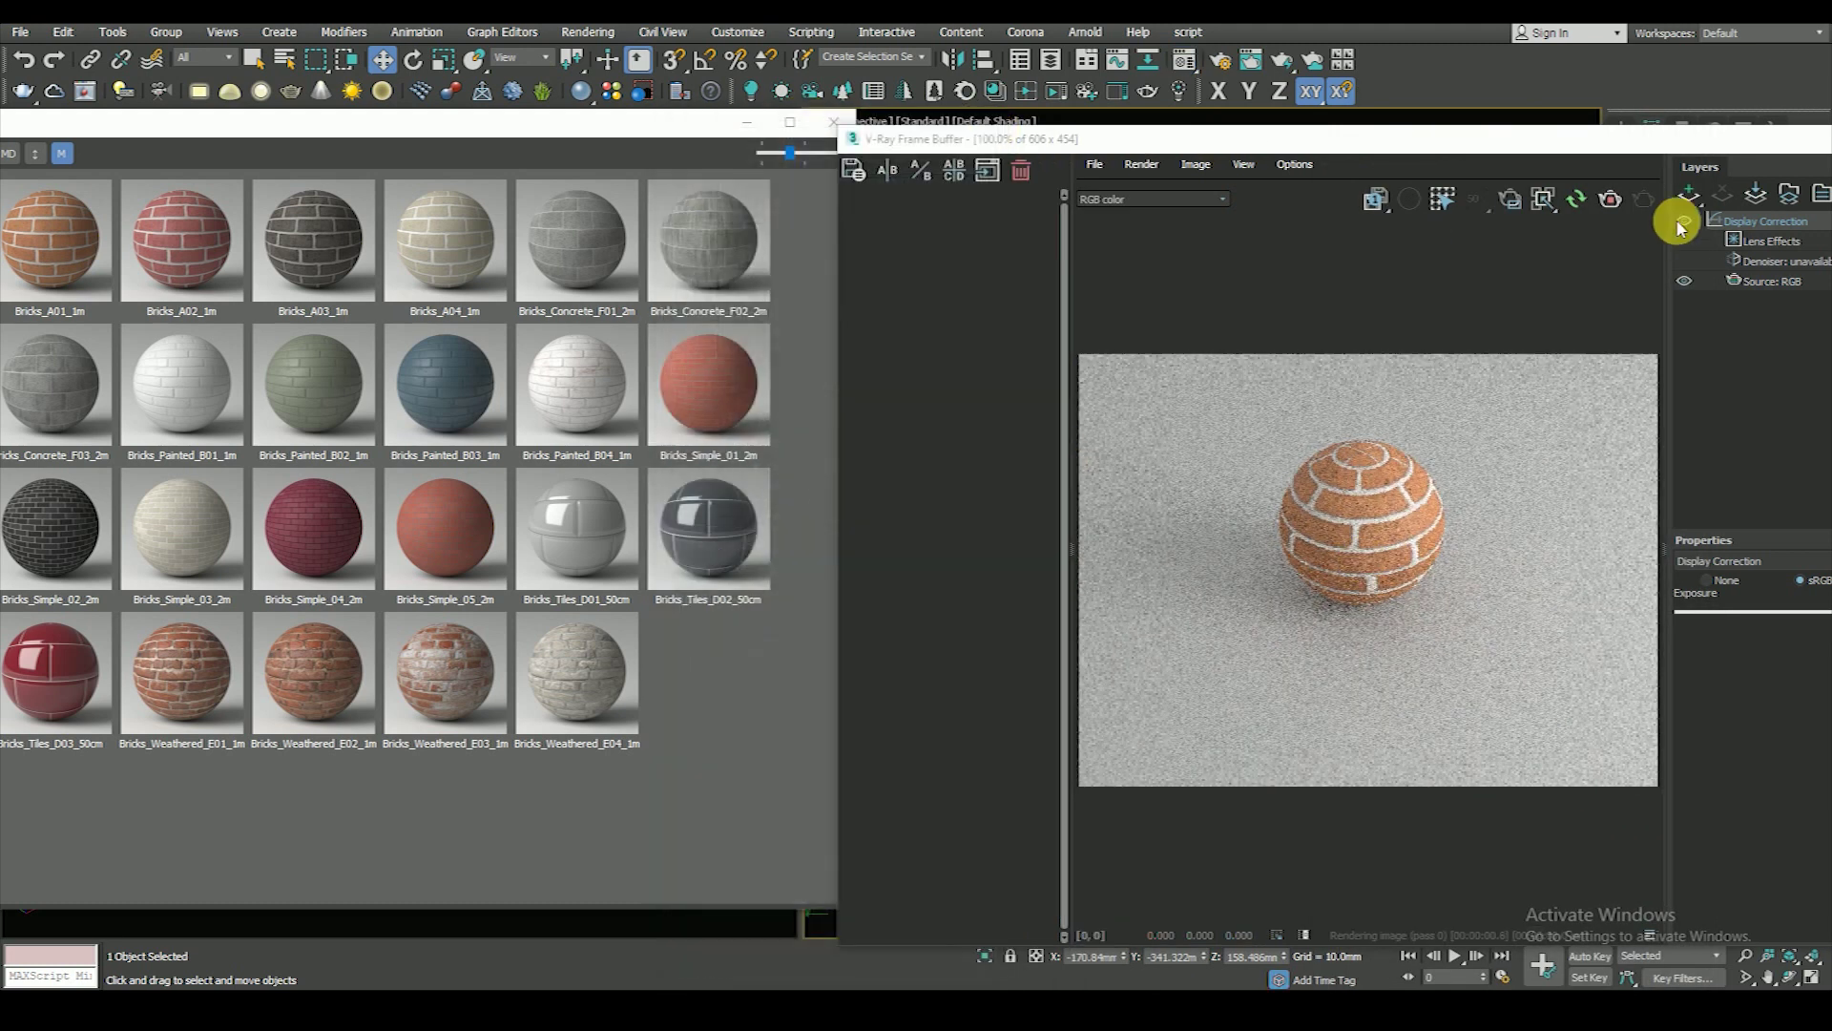
left_click_drag(1627, 148, 944, 74)
- Set UVW Map length, width and height to 50mm and enable Real-World Map Size
double_click(1714, 607)
type("0")
key("Return")
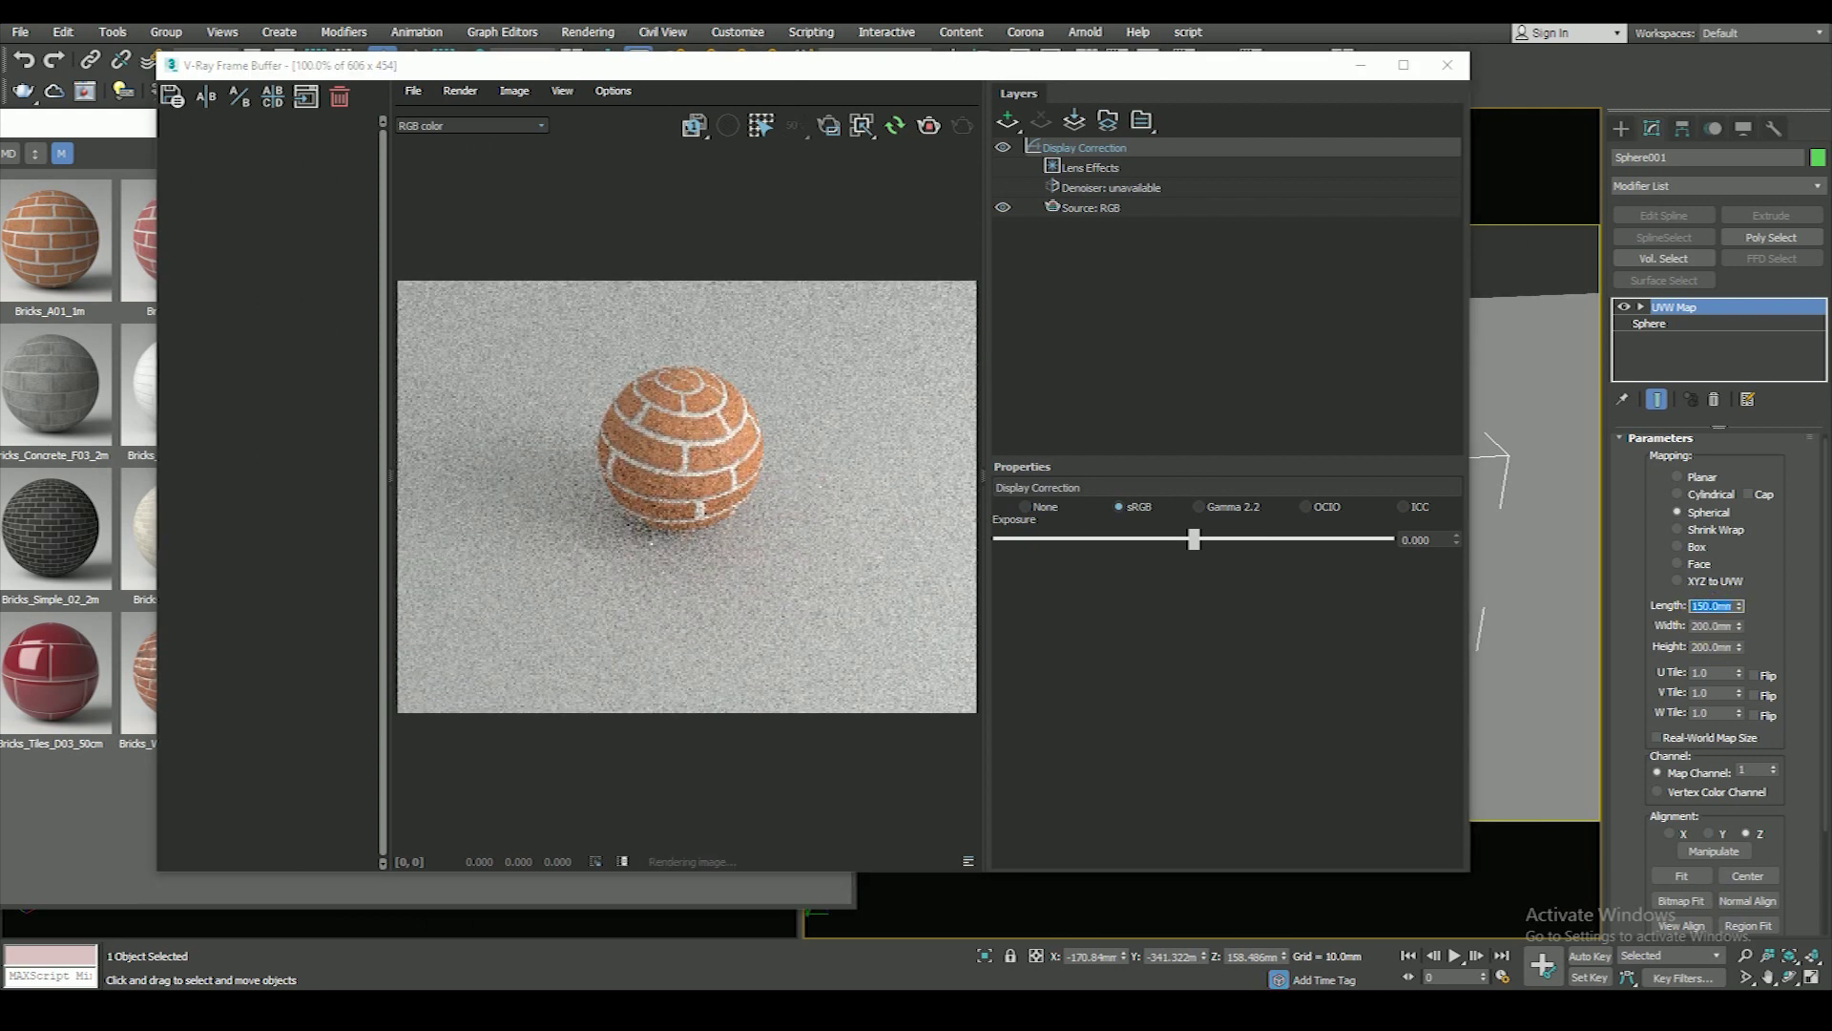
key("Return")
type("50")
key("Tab")
type("50")
key("Return")
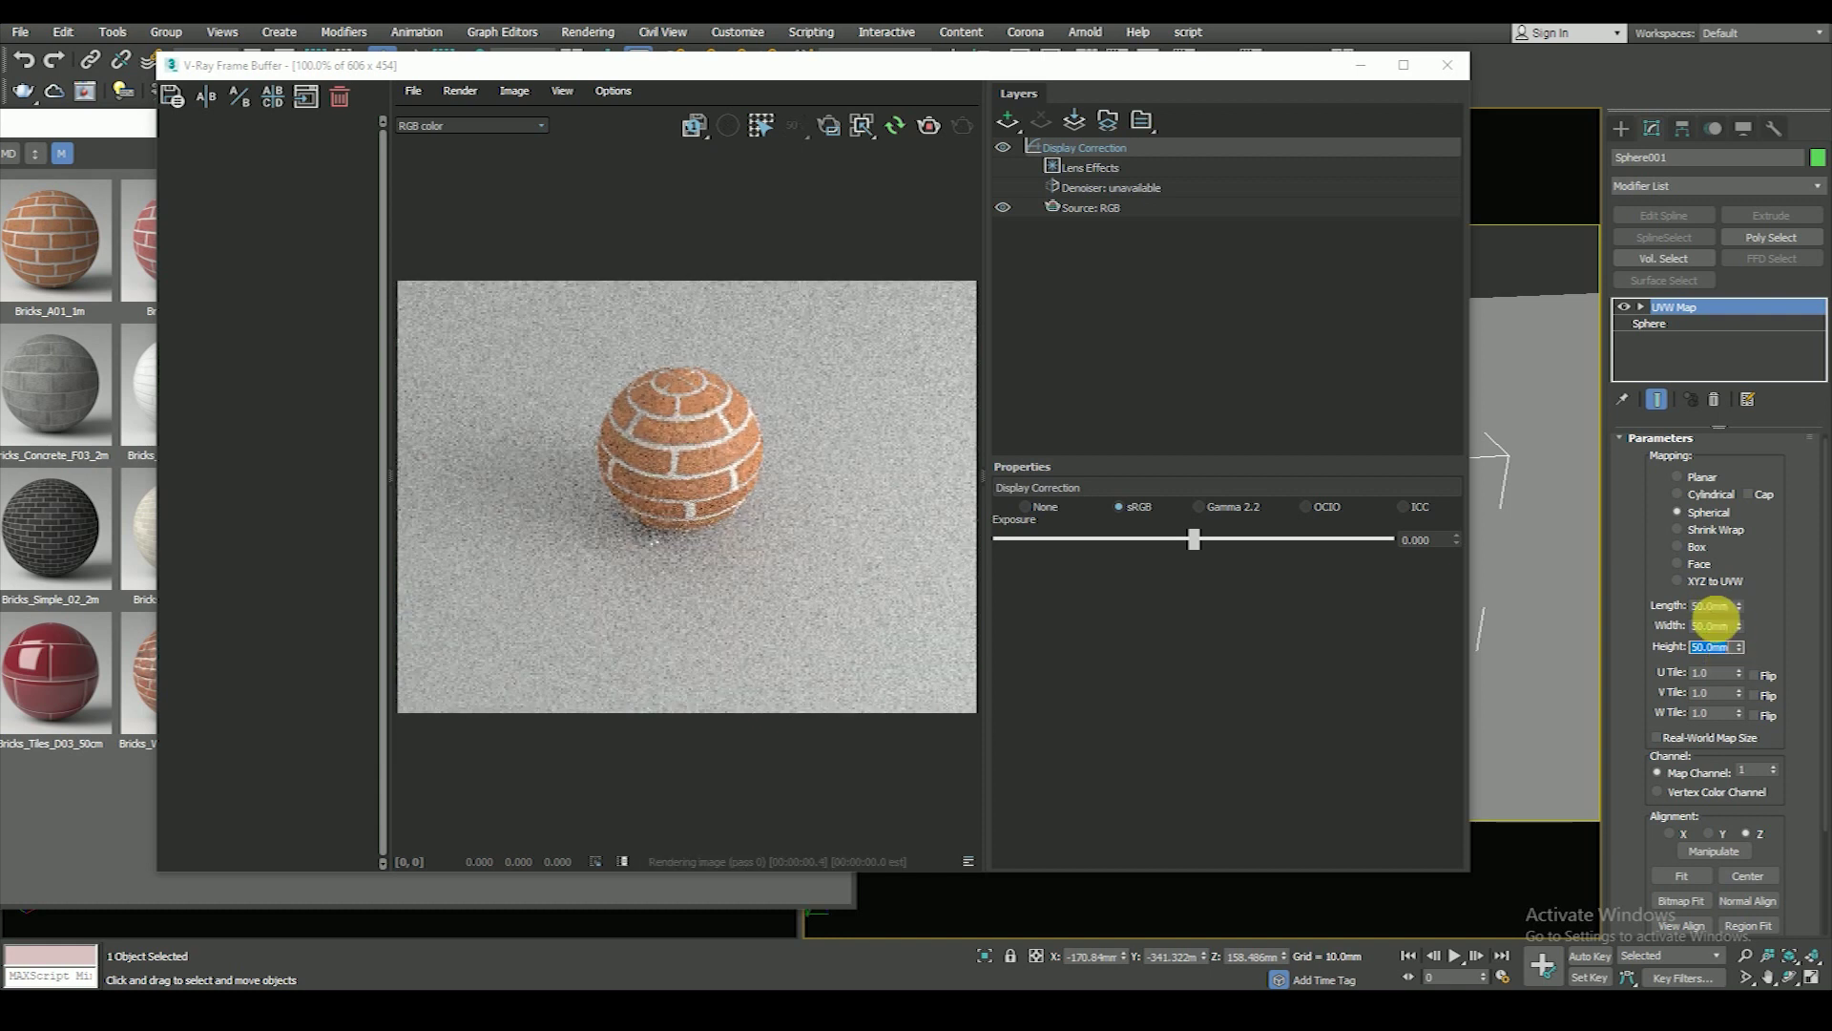
scroll(1694, 704, "down", 1)
left_click(1685, 706)
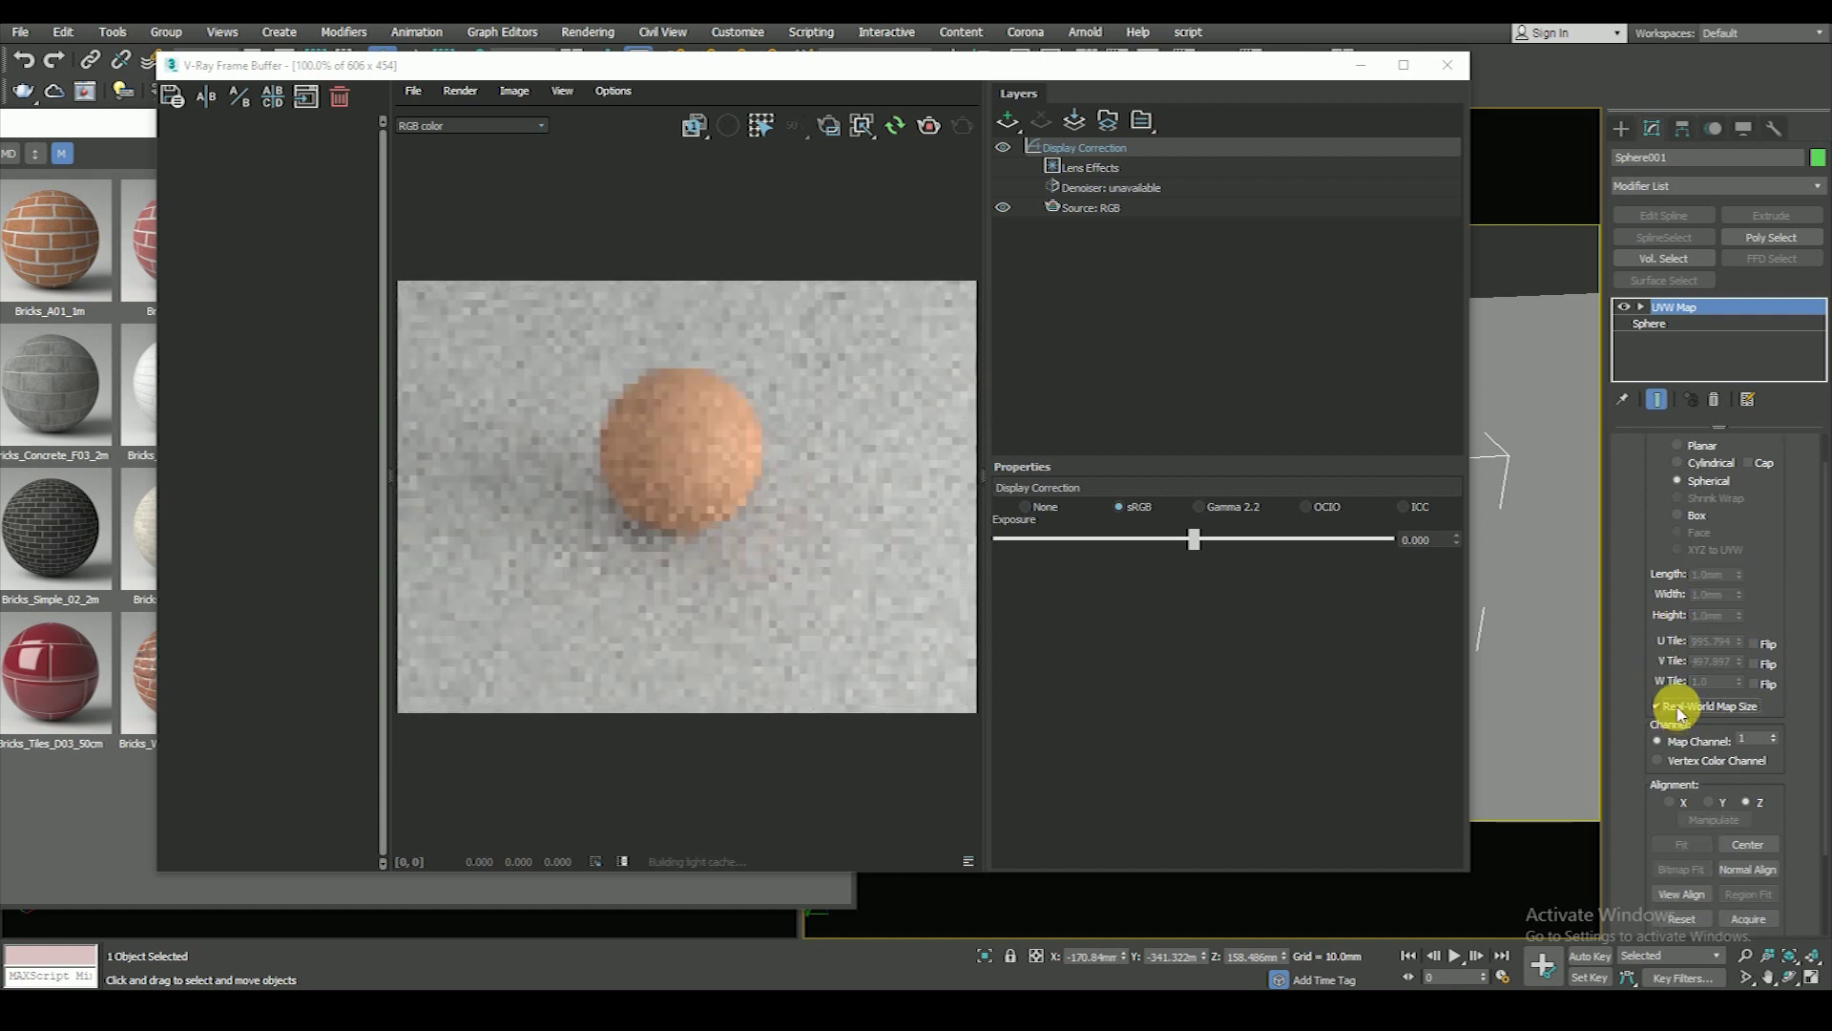
left_click_drag(1154, 67, 1402, 127)
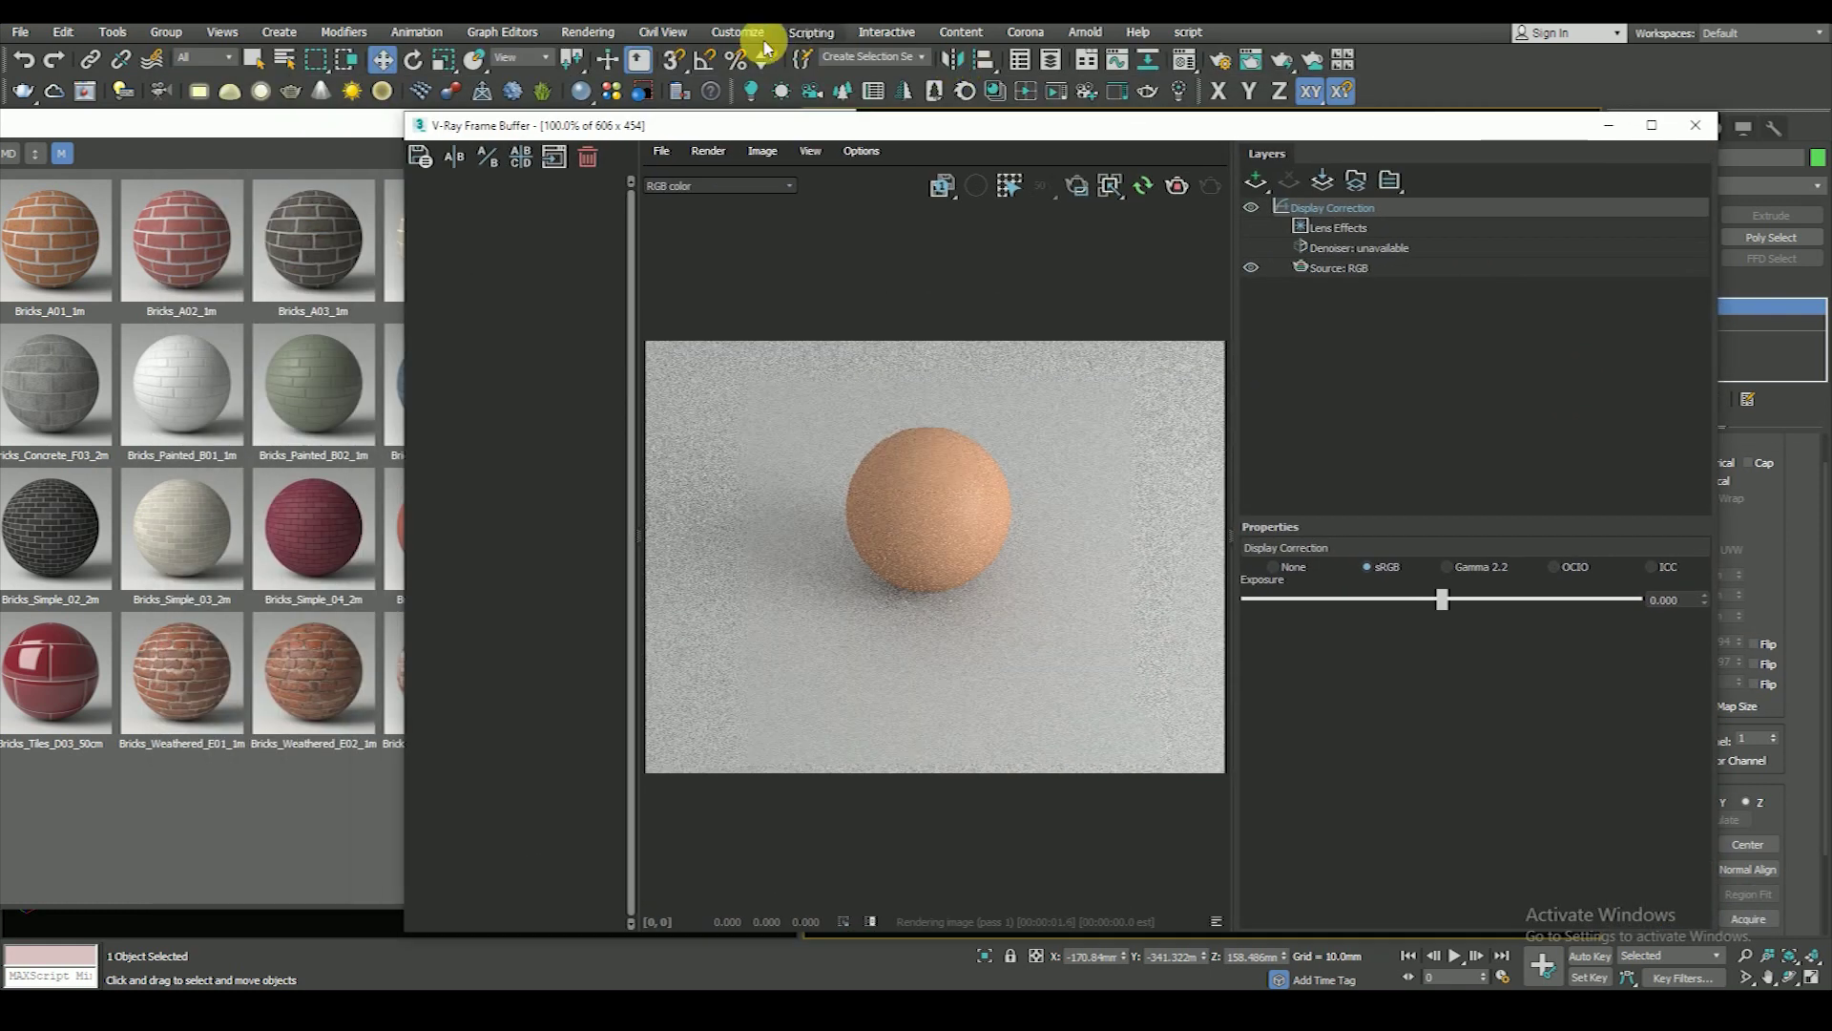
- Enable real-world scale on the brick bitmap and set its size to 100mm wide, 200mm high
left_click(1185, 63)
left_click(811, 800)
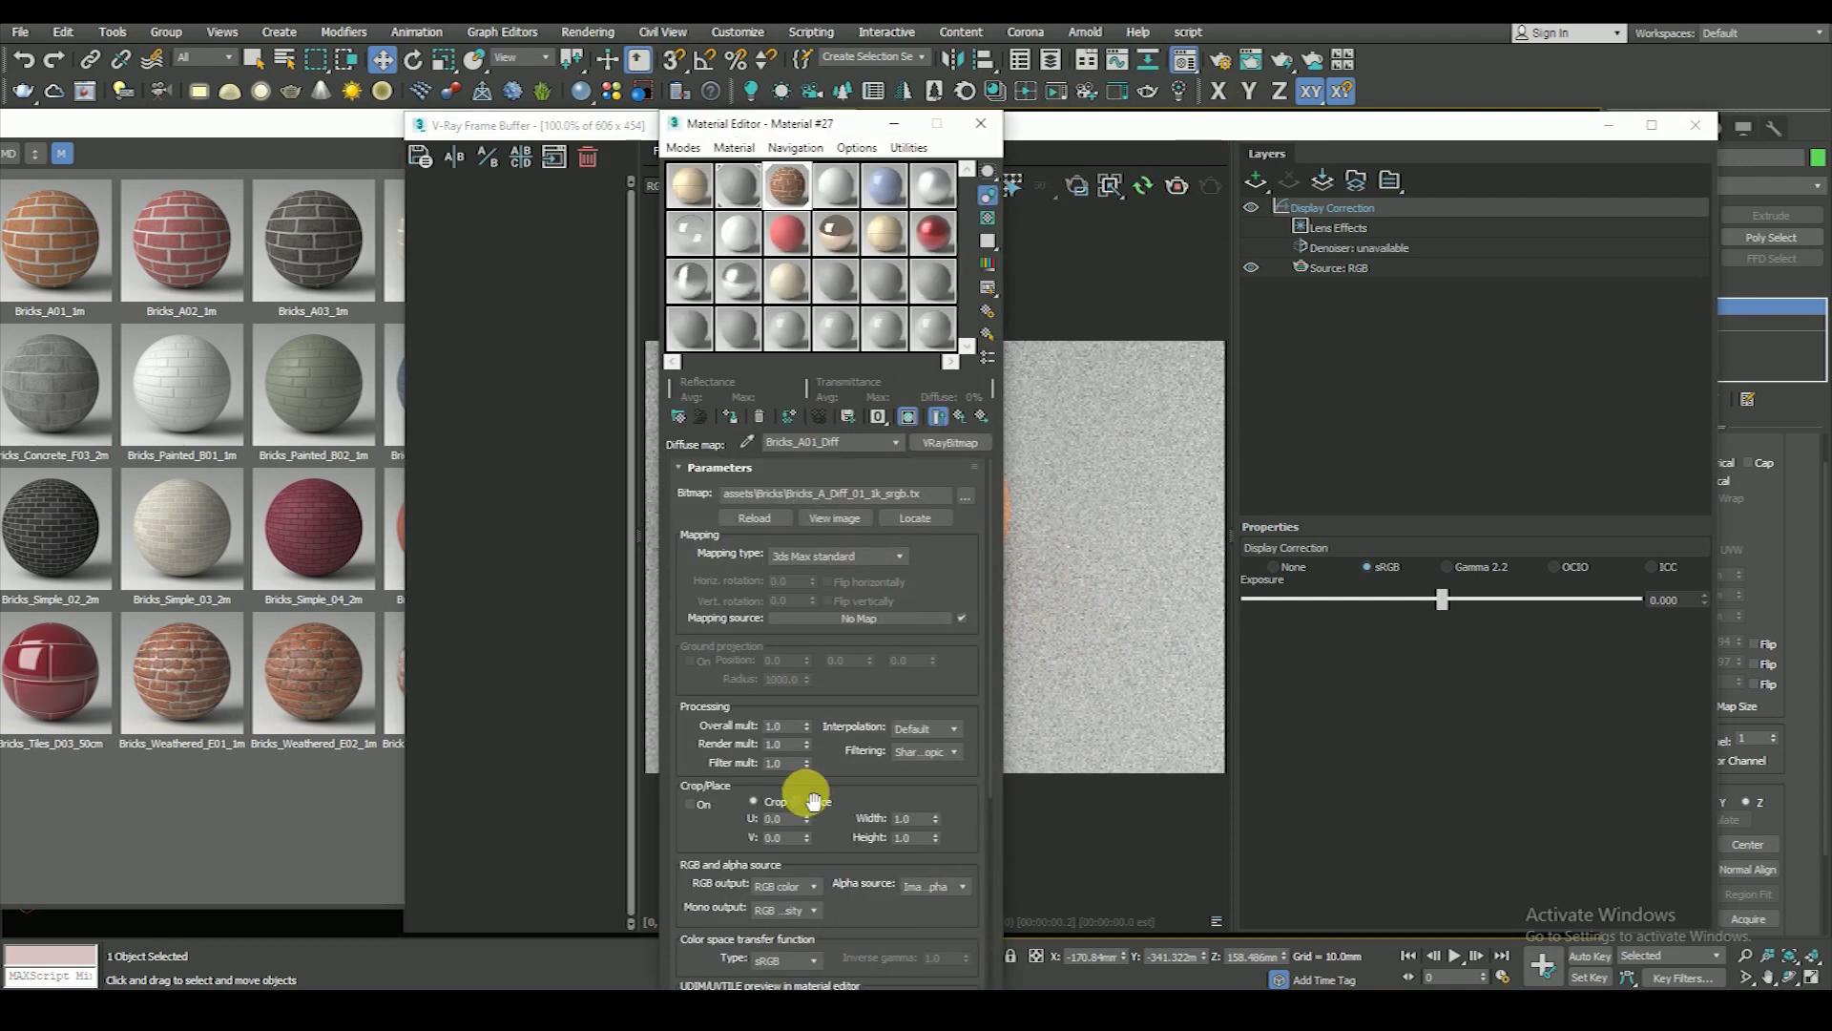
scroll(716, 833, "down", 5)
left_click(711, 846)
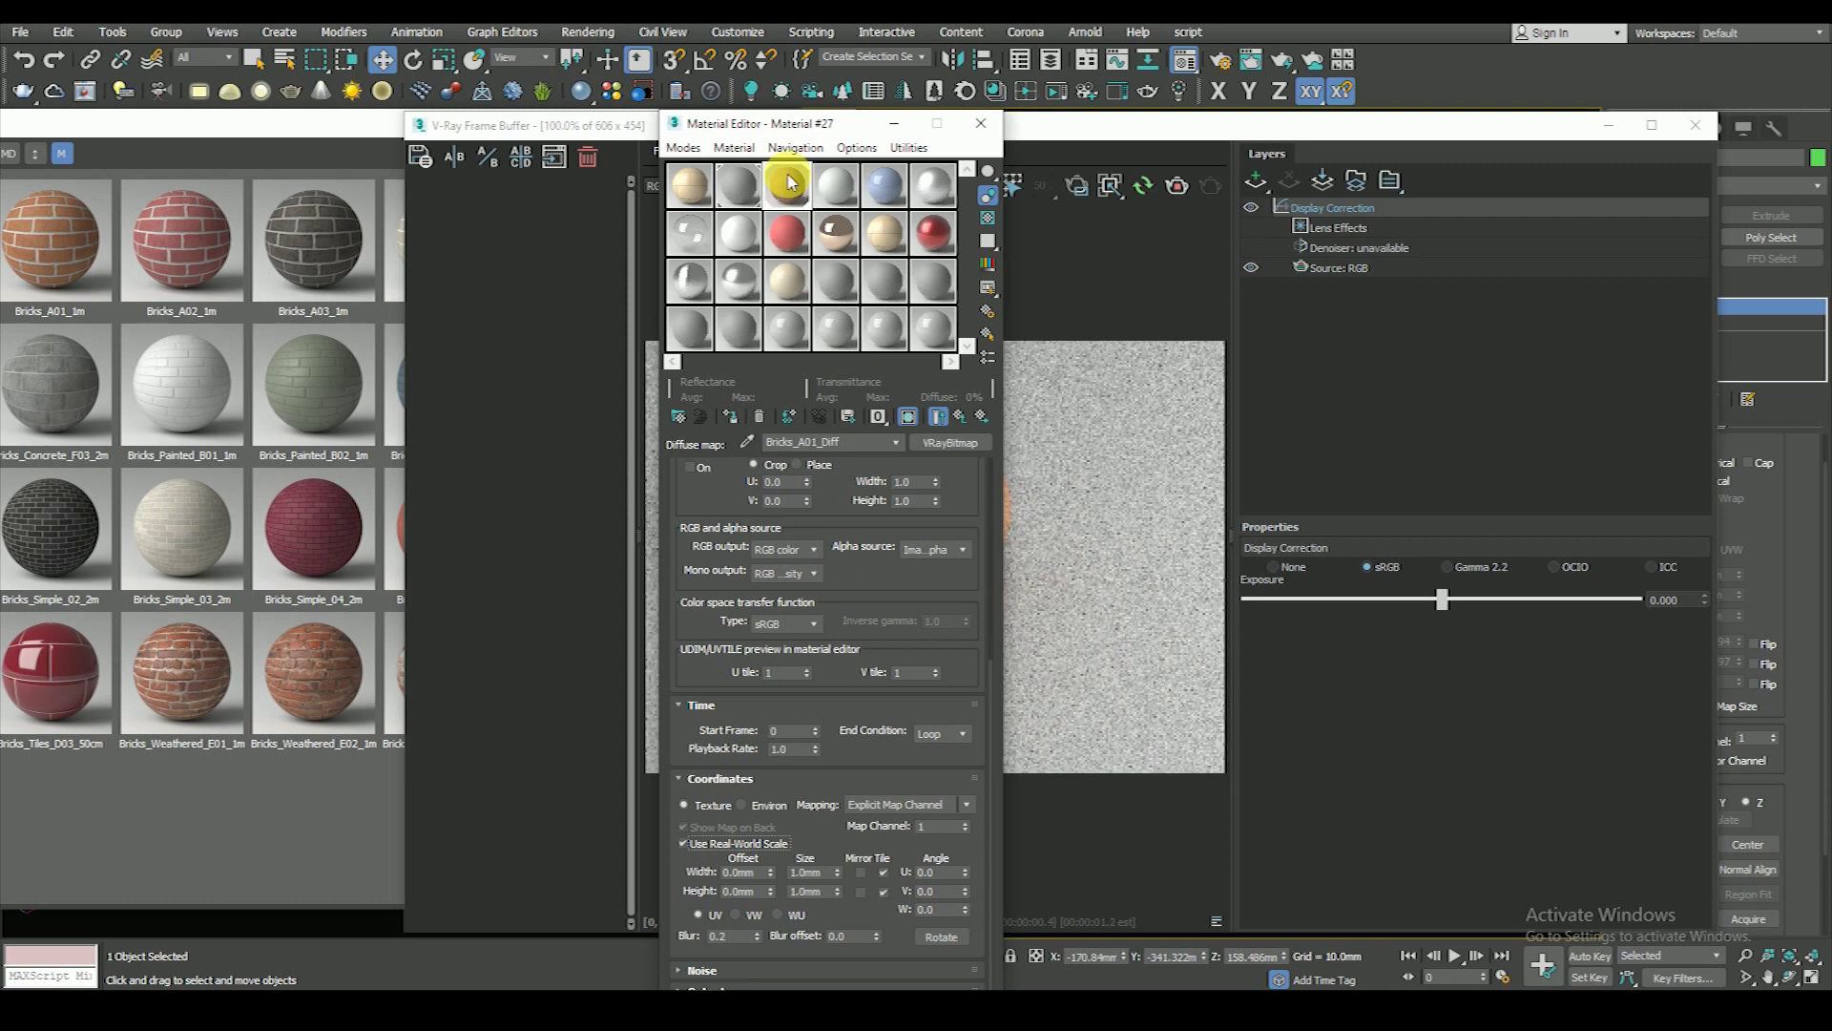
left_click_drag(811, 131, 610, 143)
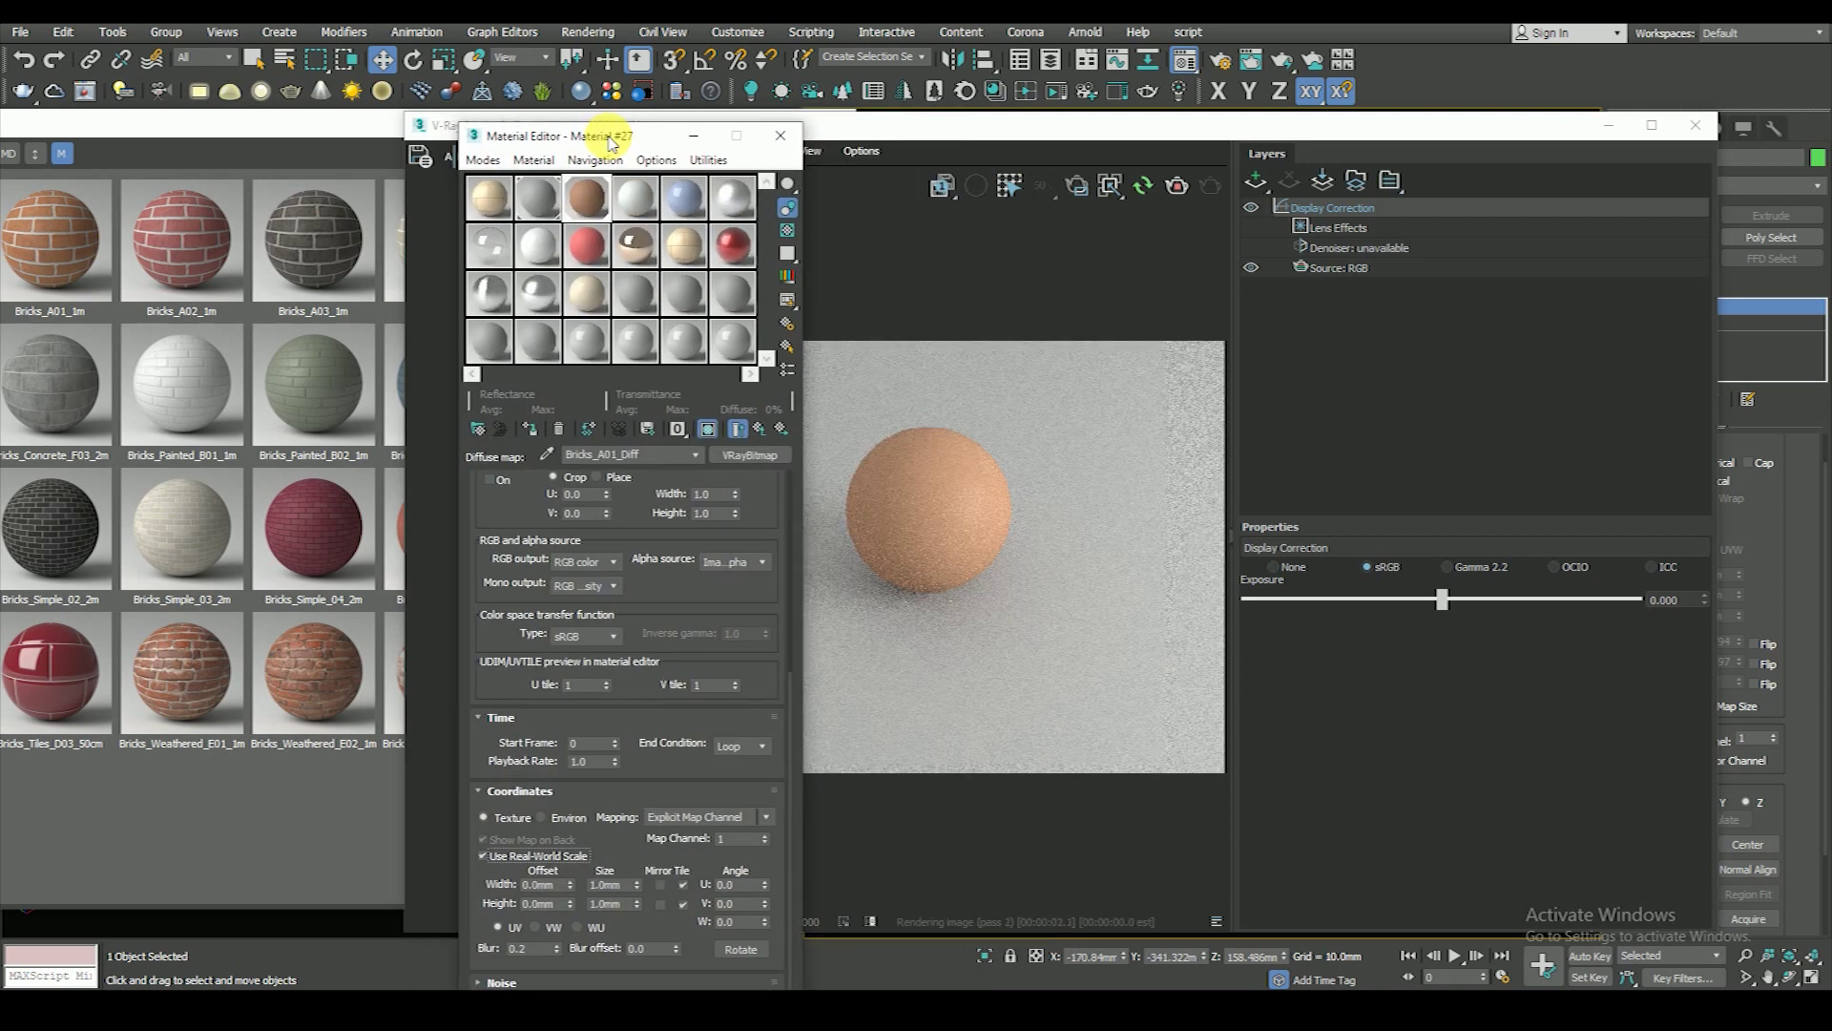
type("10")
left_click(619, 897)
left_click(620, 890)
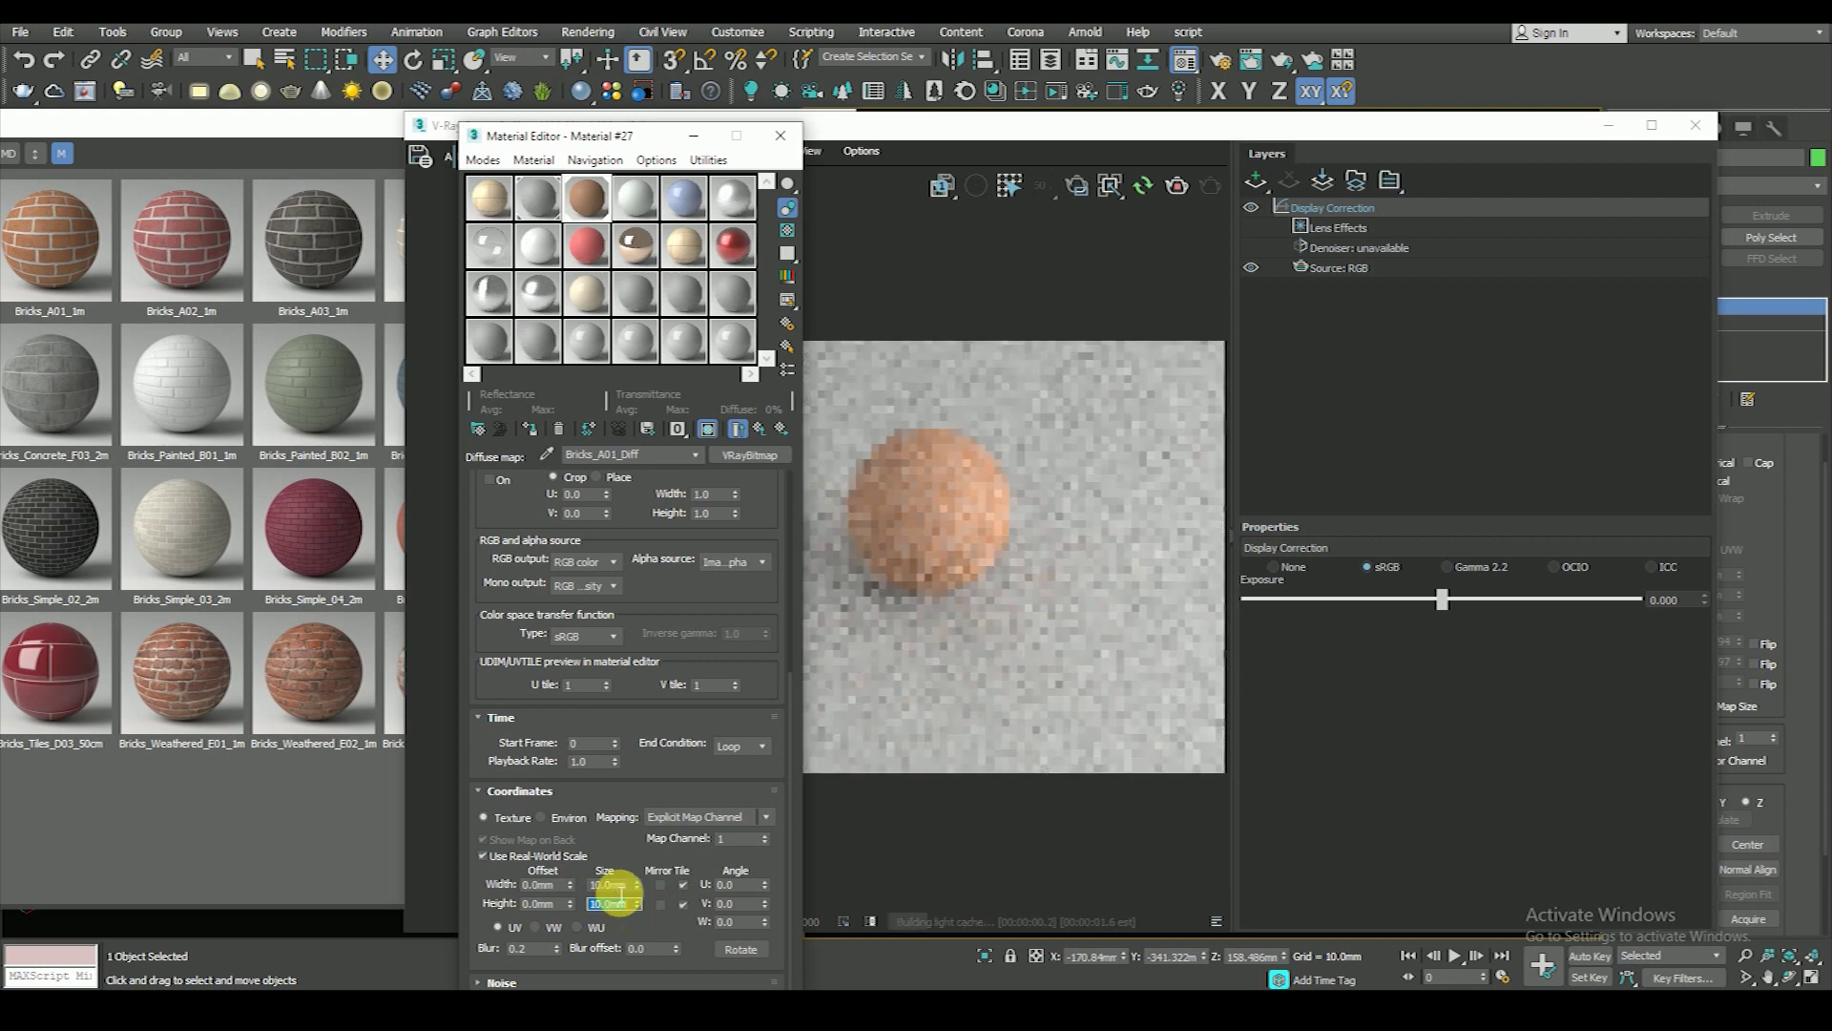
left_click(620, 891)
type("100")
key("Tab")
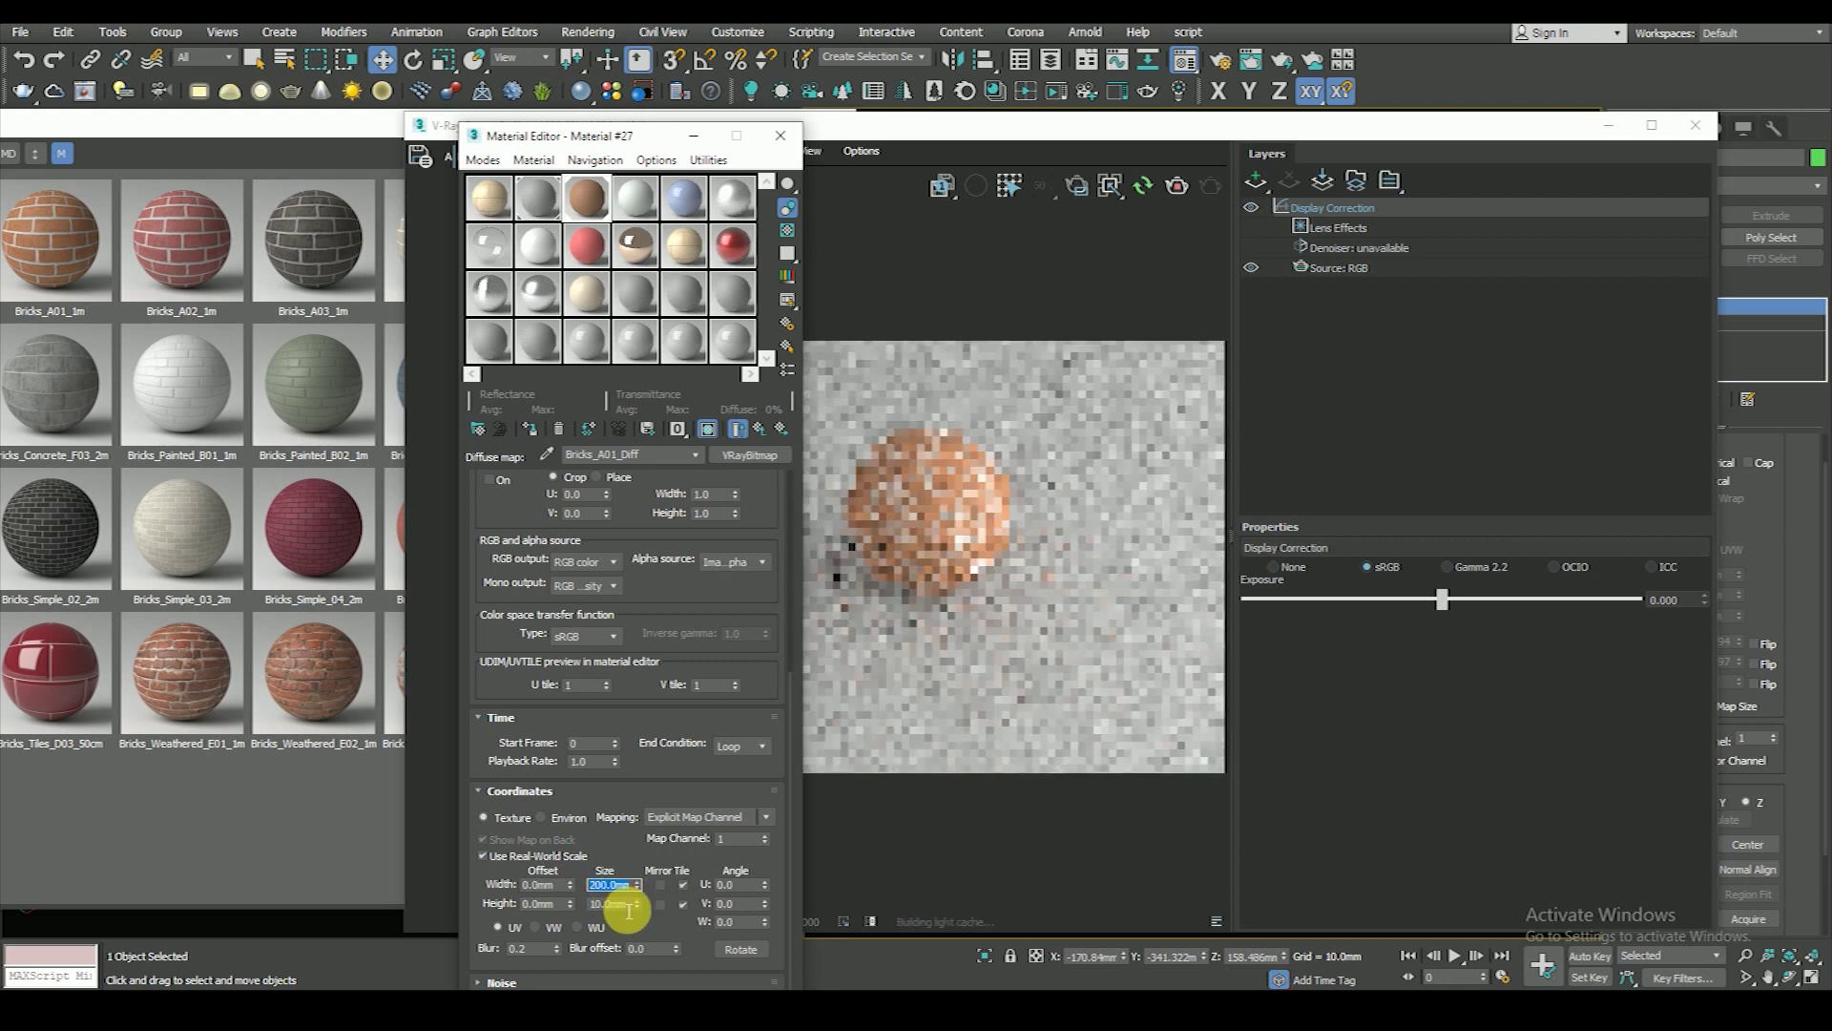
key("Return")
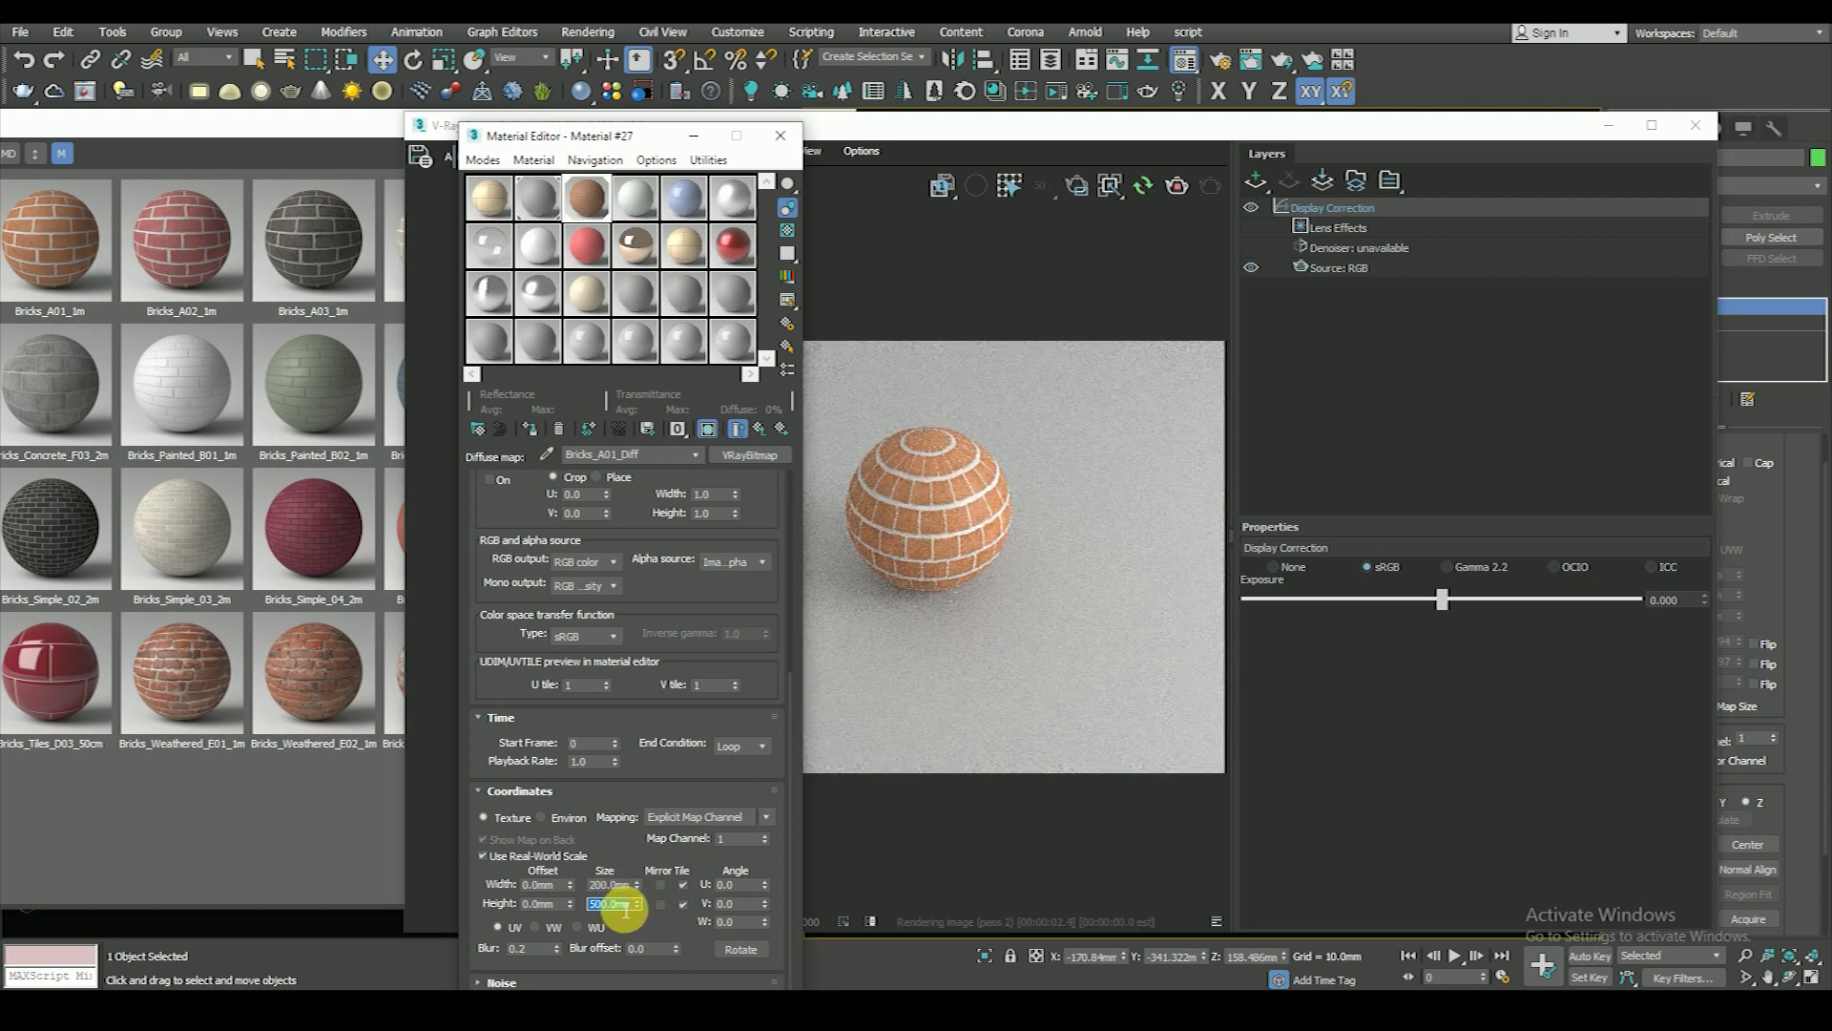
type("200")
key("Return")
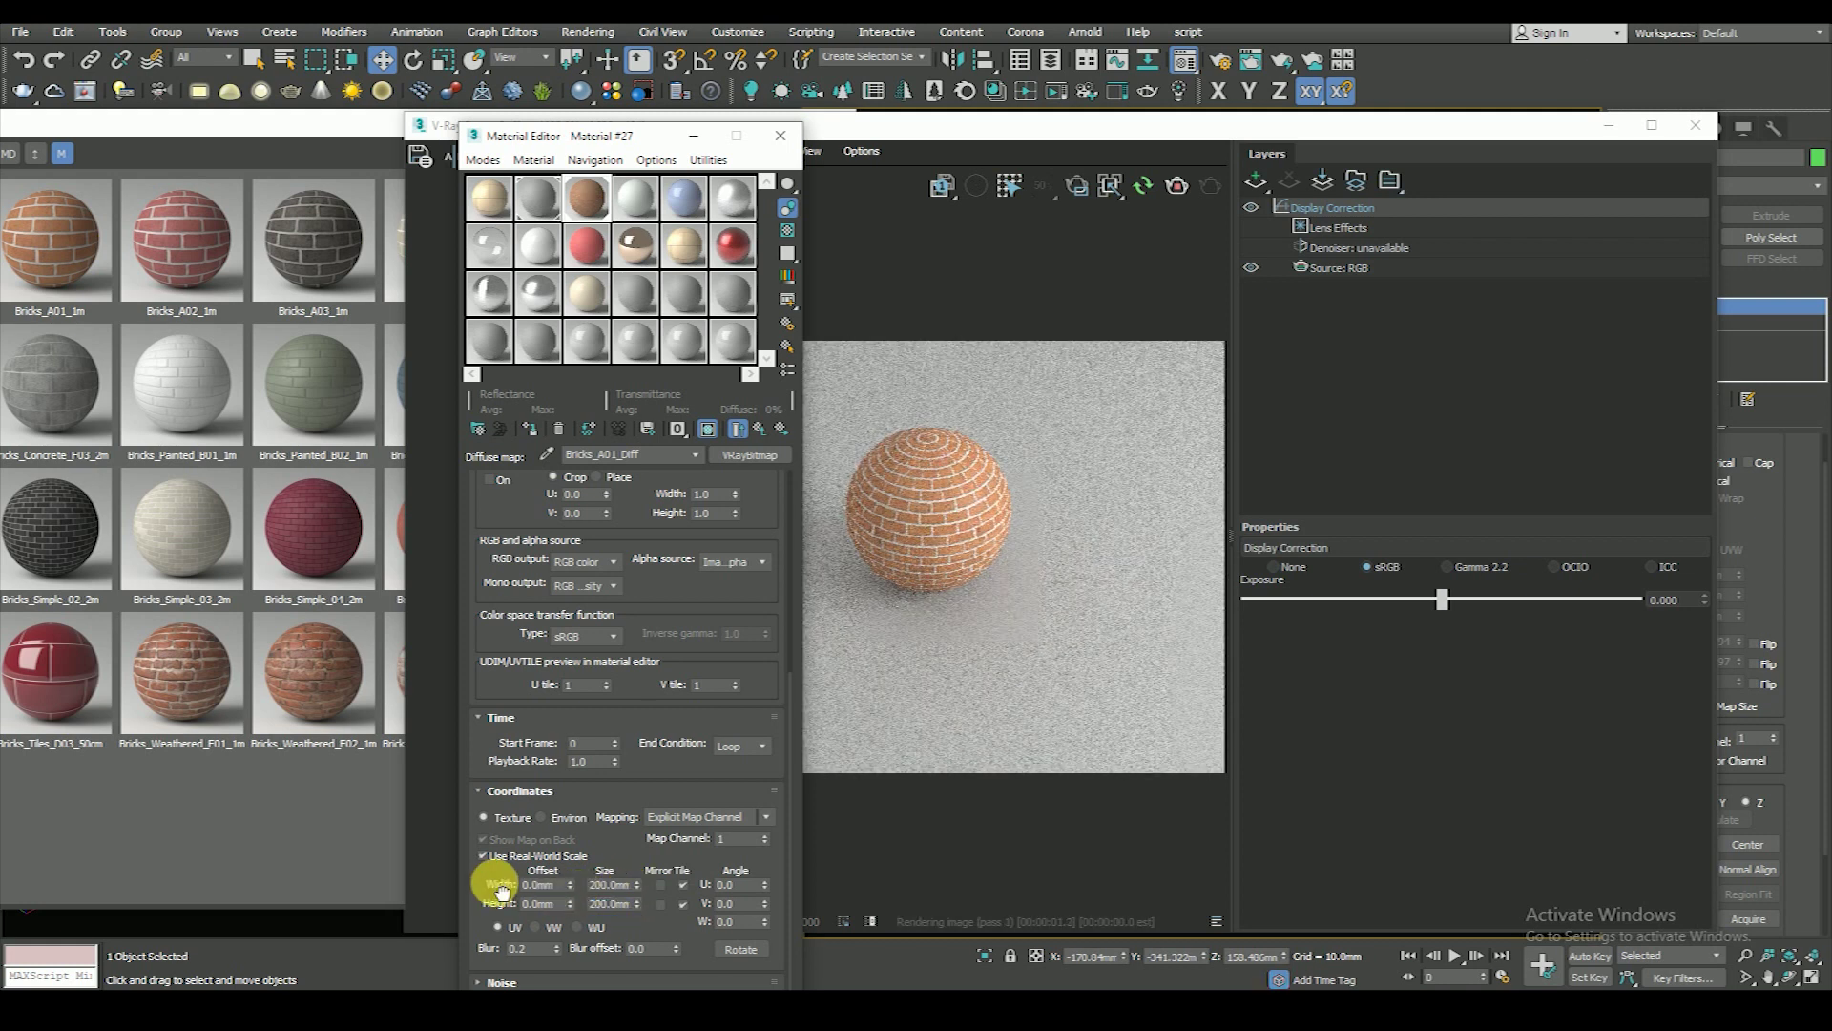
- Raise the brick texture's width and height to 400mm and check the re-rendered bricks
scroll(955, 501, "up", 5)
scroll(936, 478, "down", 4)
scroll(936, 495, "up", 3)
scroll(939, 504, "up", 1)
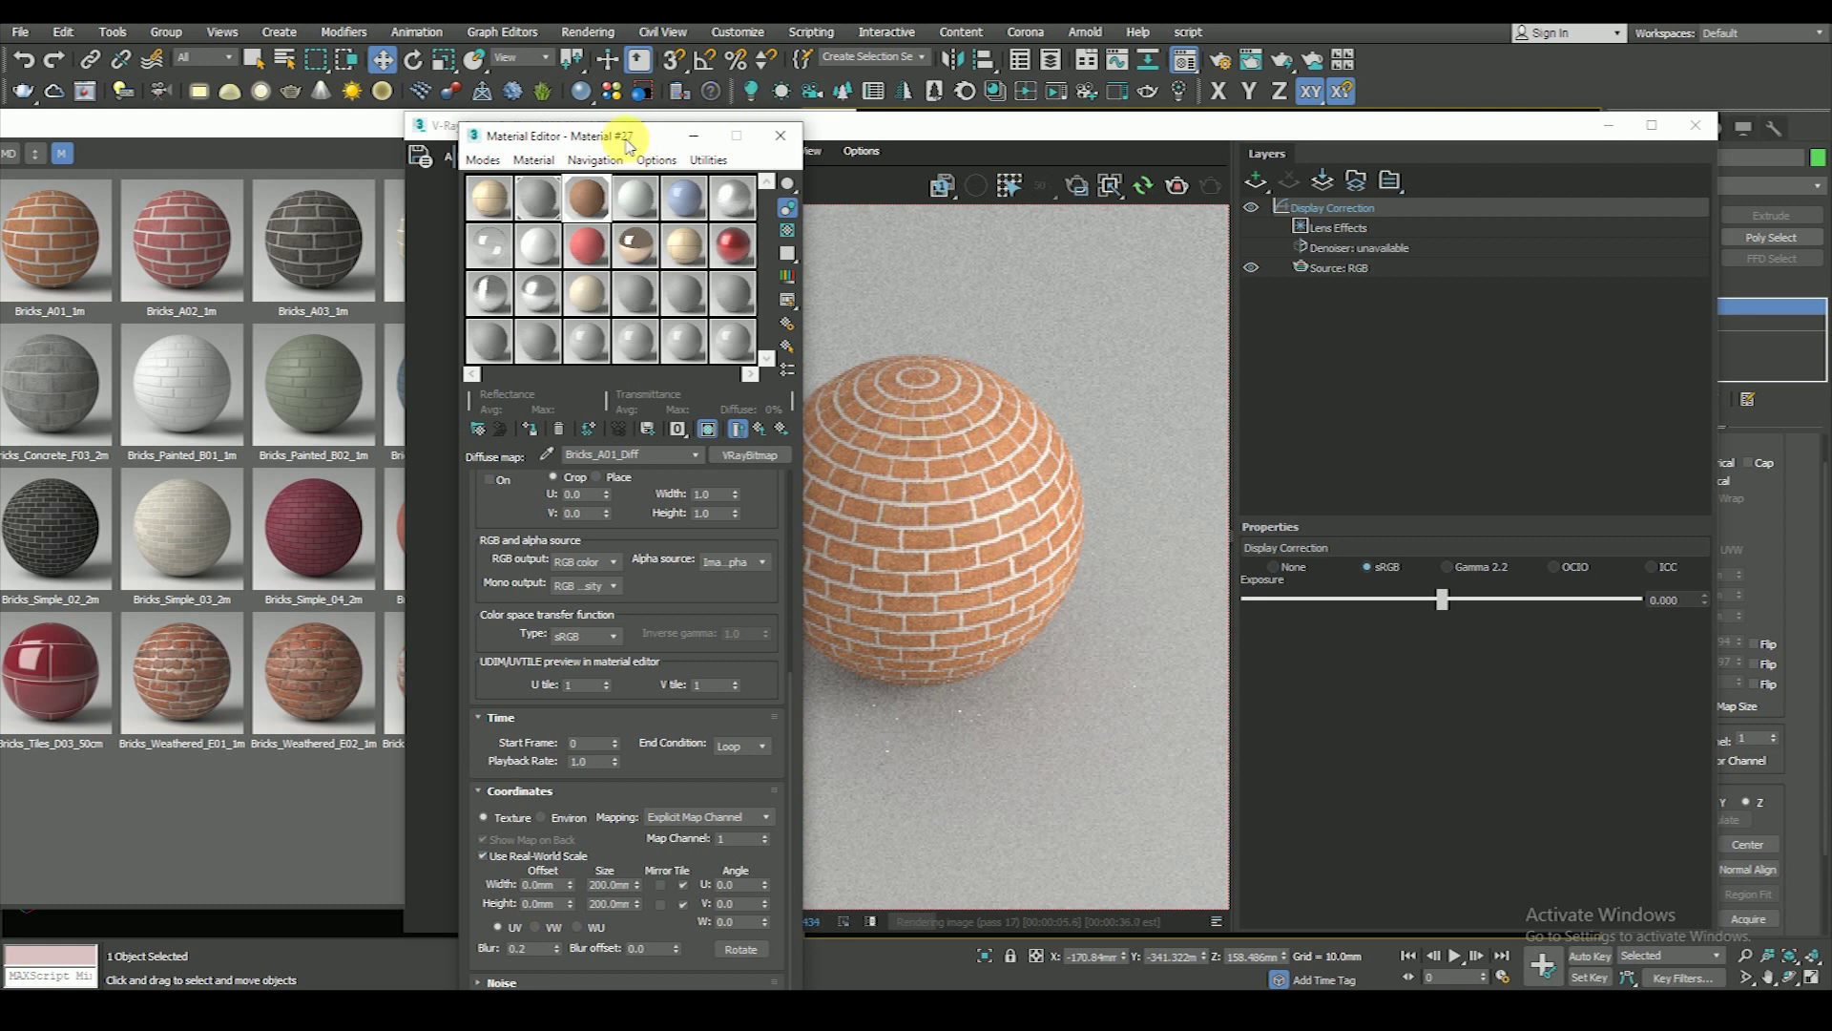
left_click_drag(628, 143, 1596, 36)
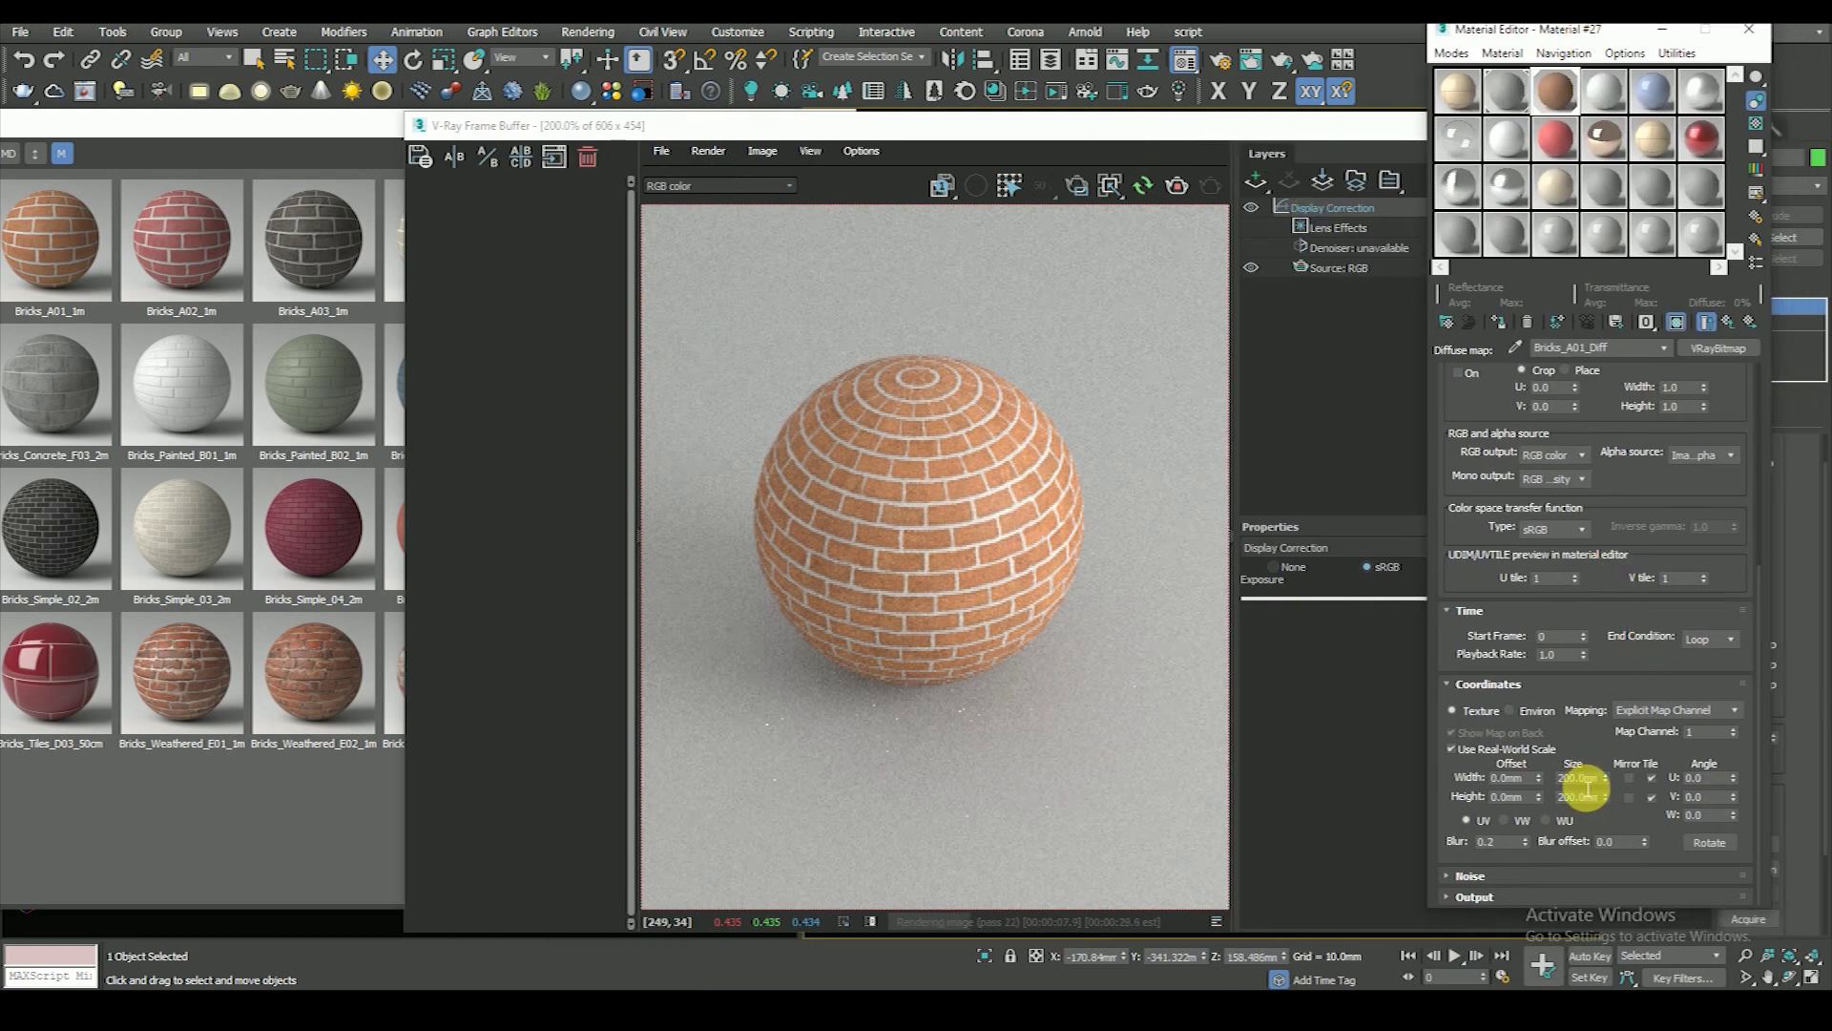
type("400")
key("Tab")
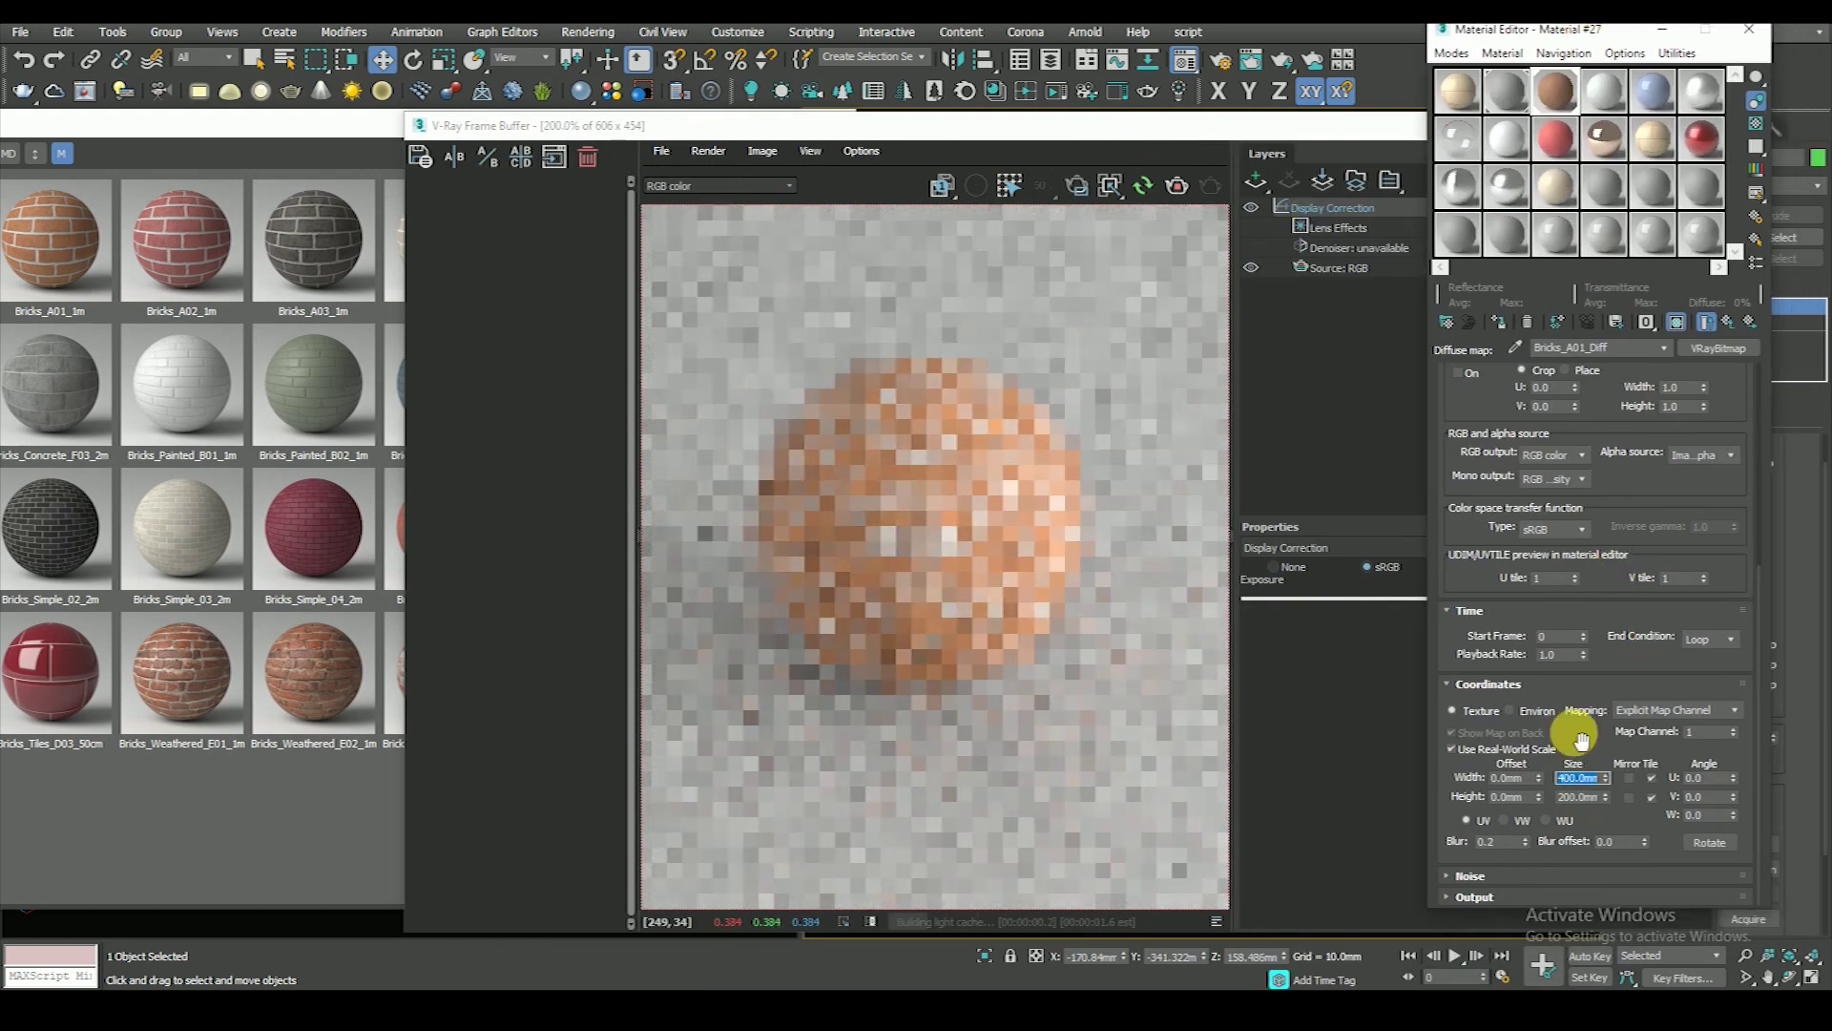
type("400")
key("Return")
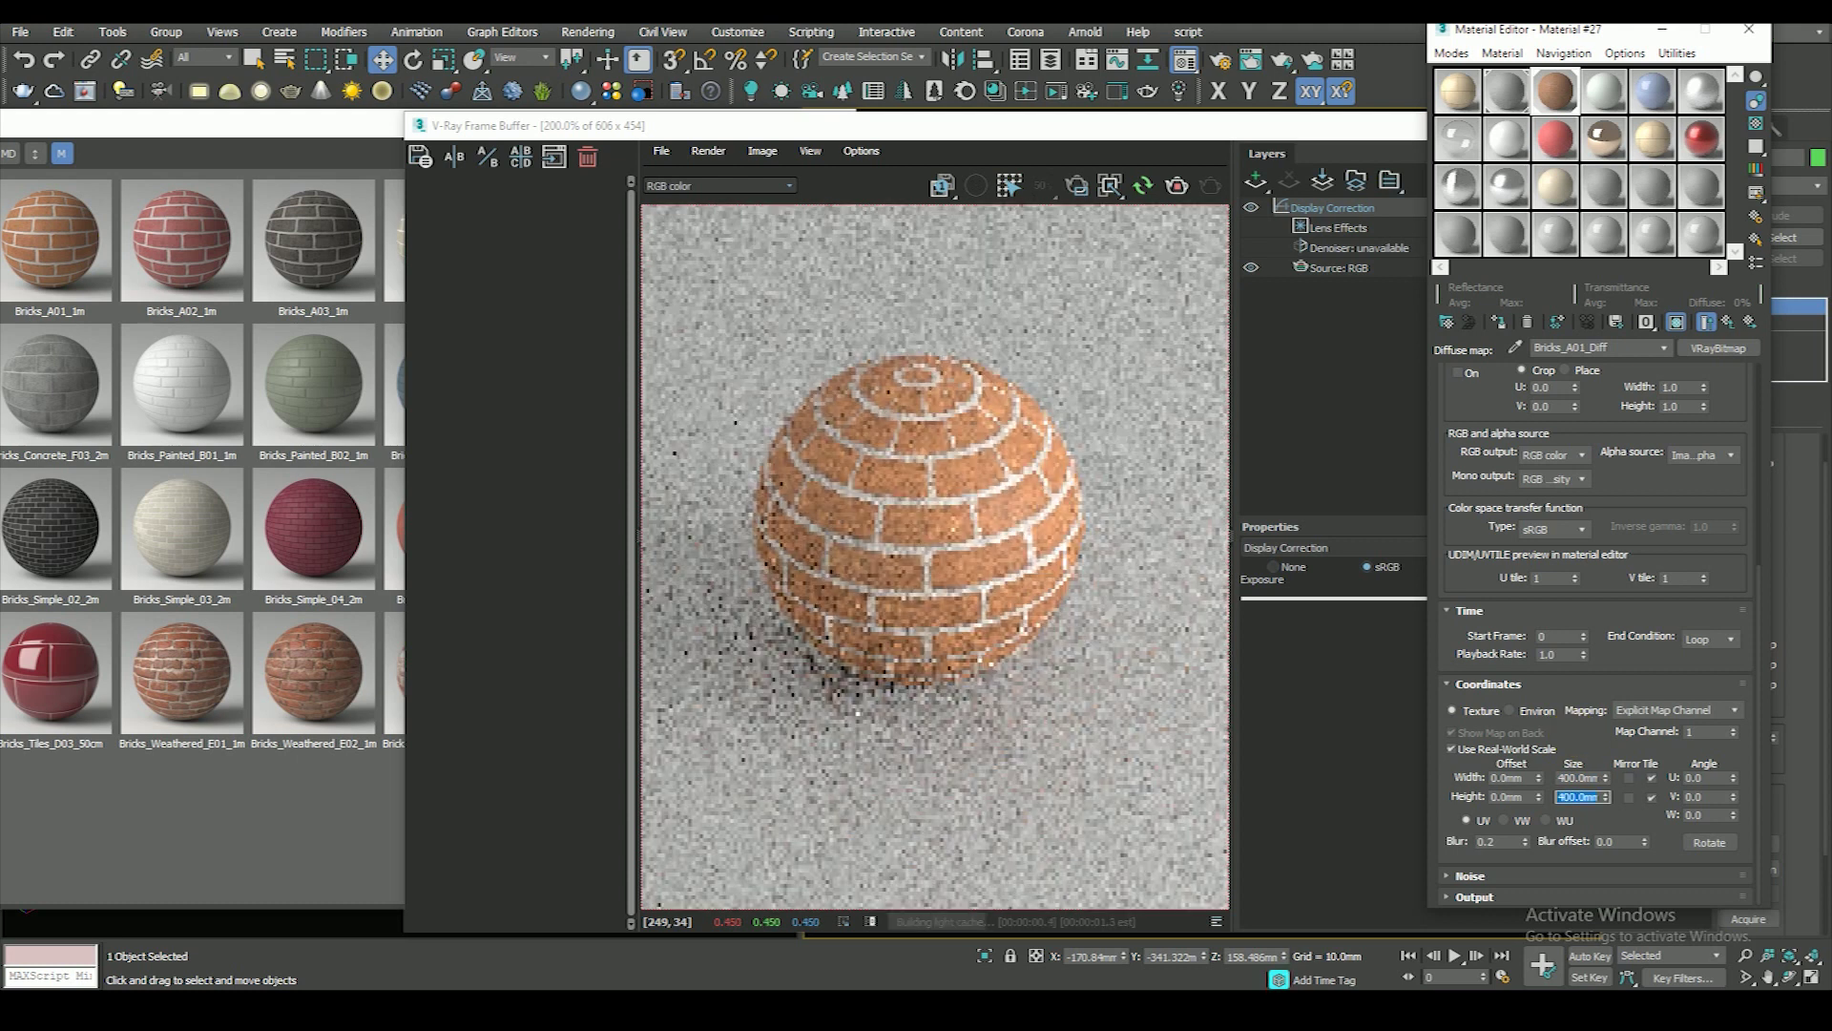
left_click_drag(1154, 133, 1229, 119)
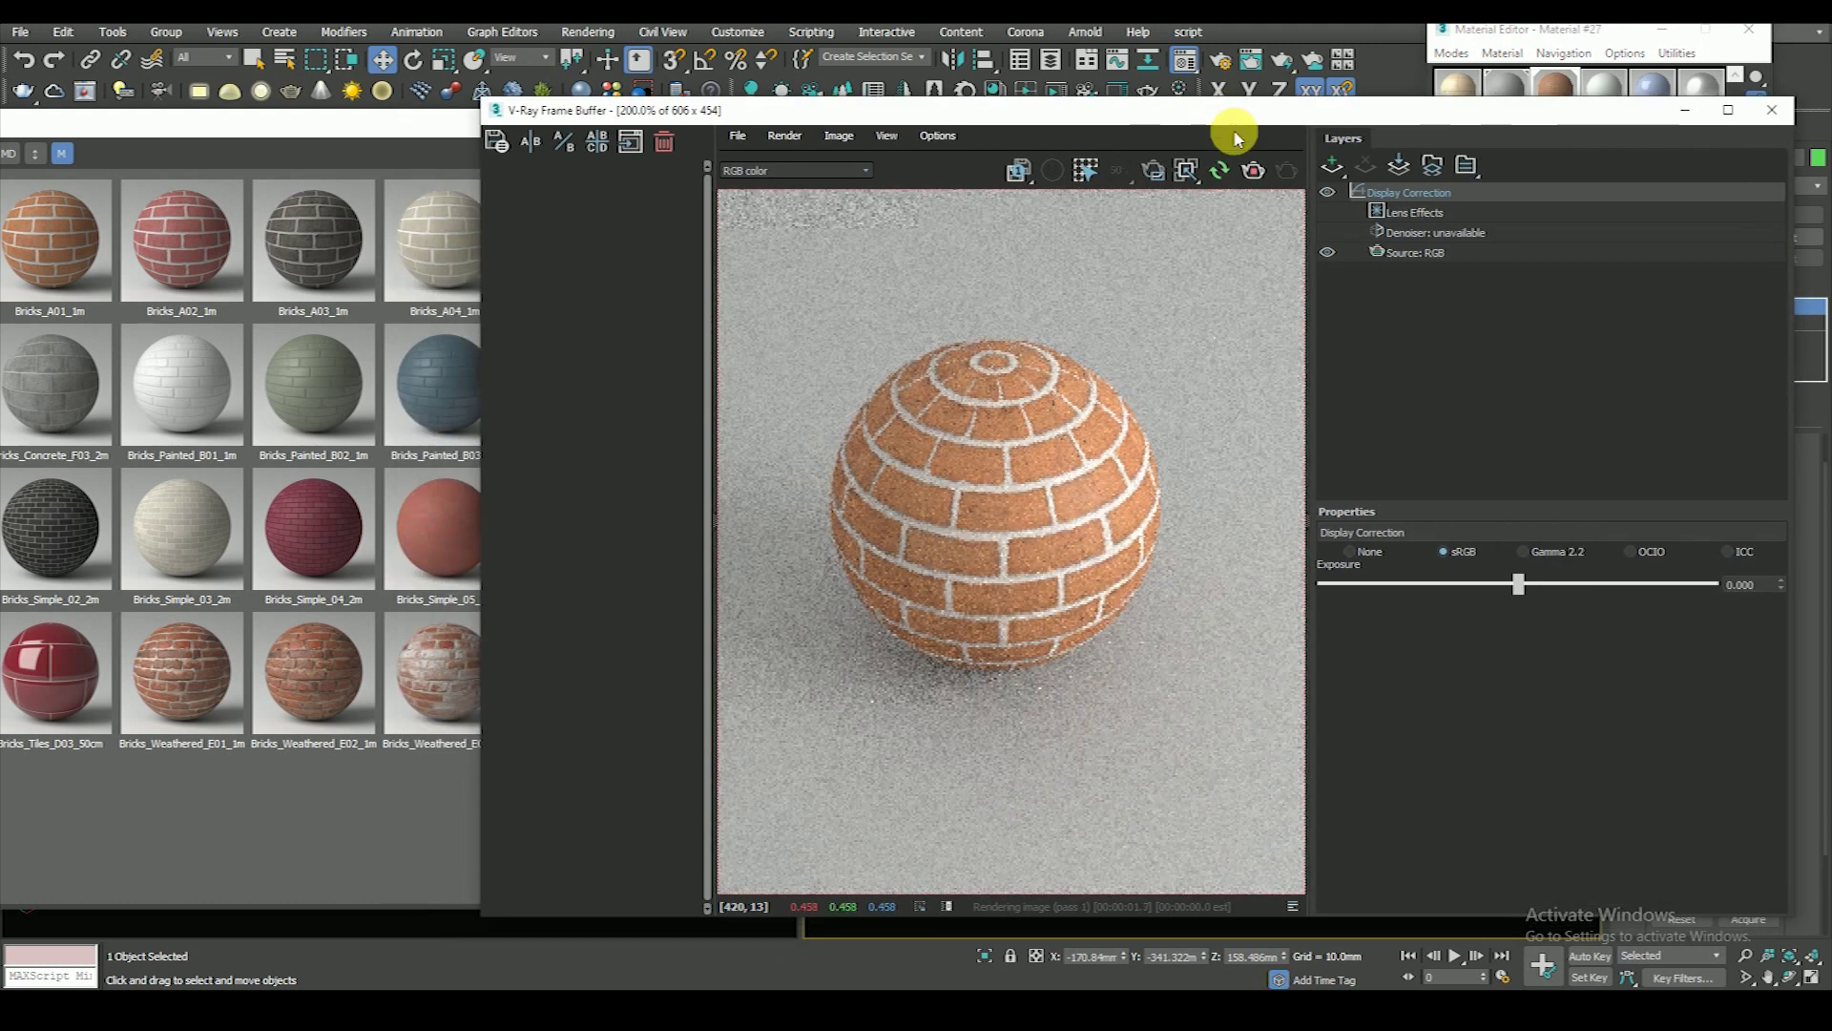
- Turn off Fresnel reflections on the parent brick material
left_click(1521, 34)
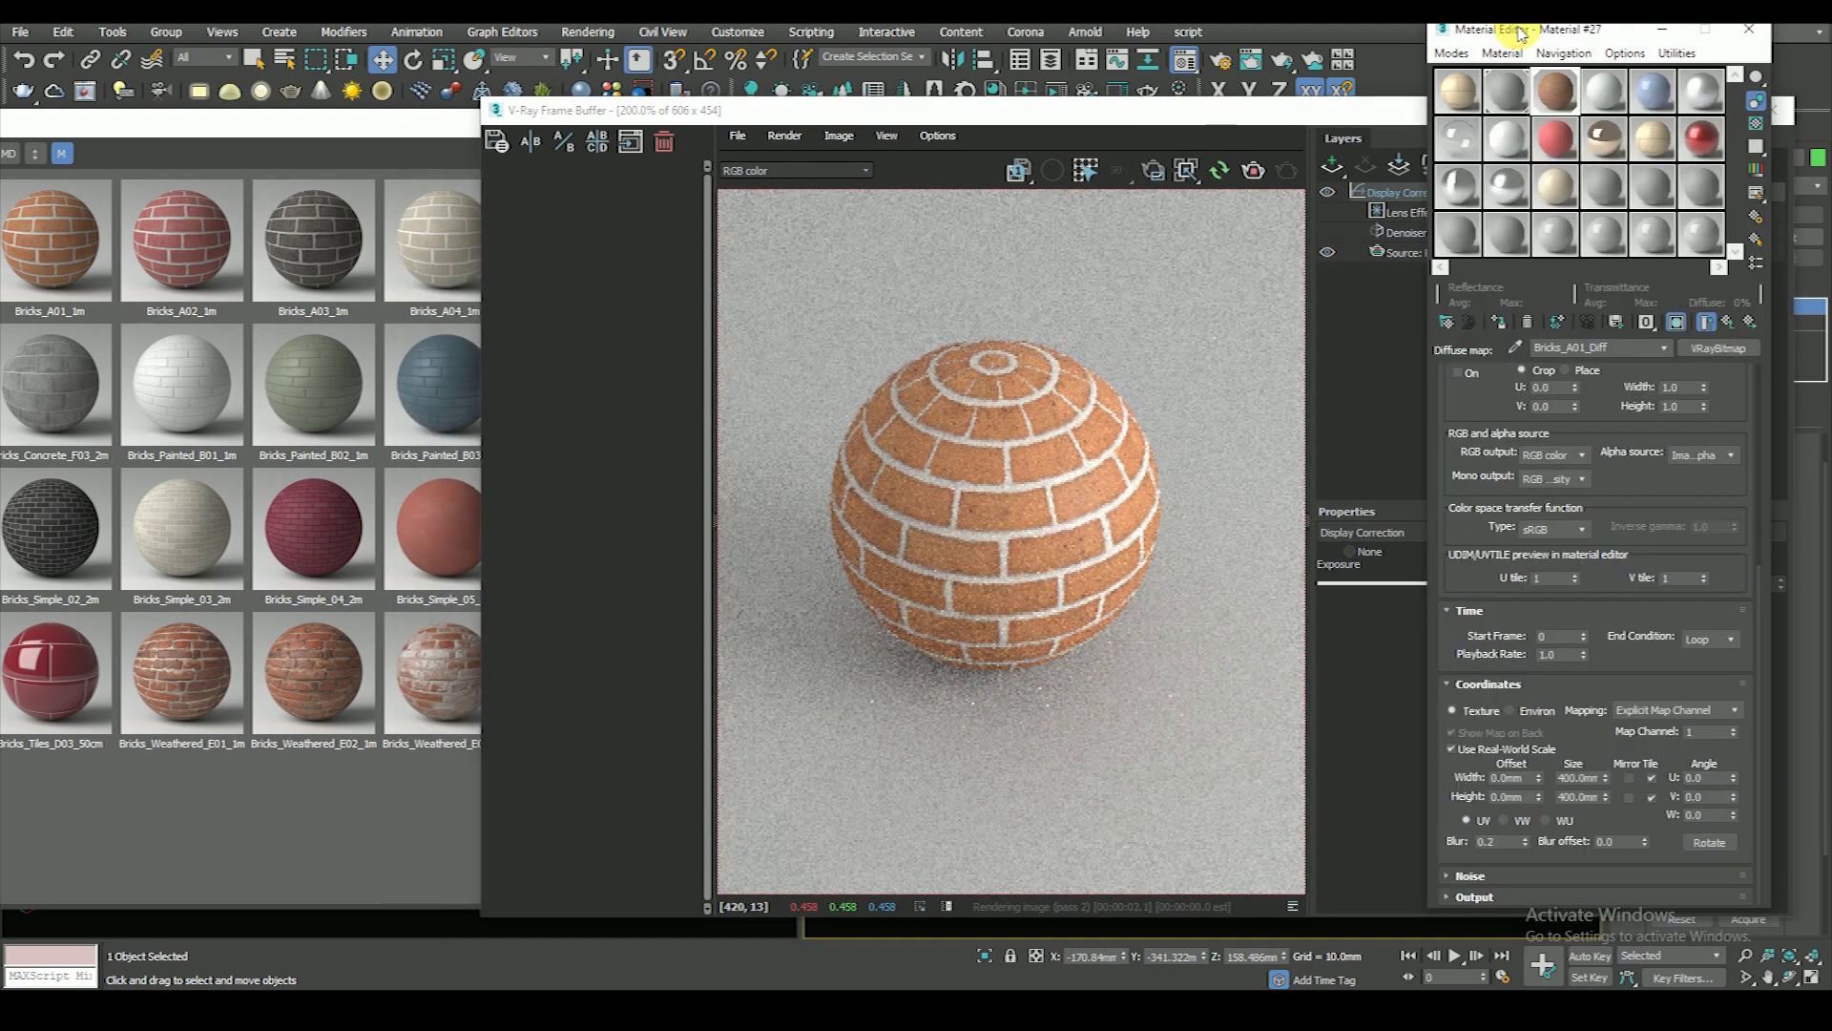
left_click(1732, 325)
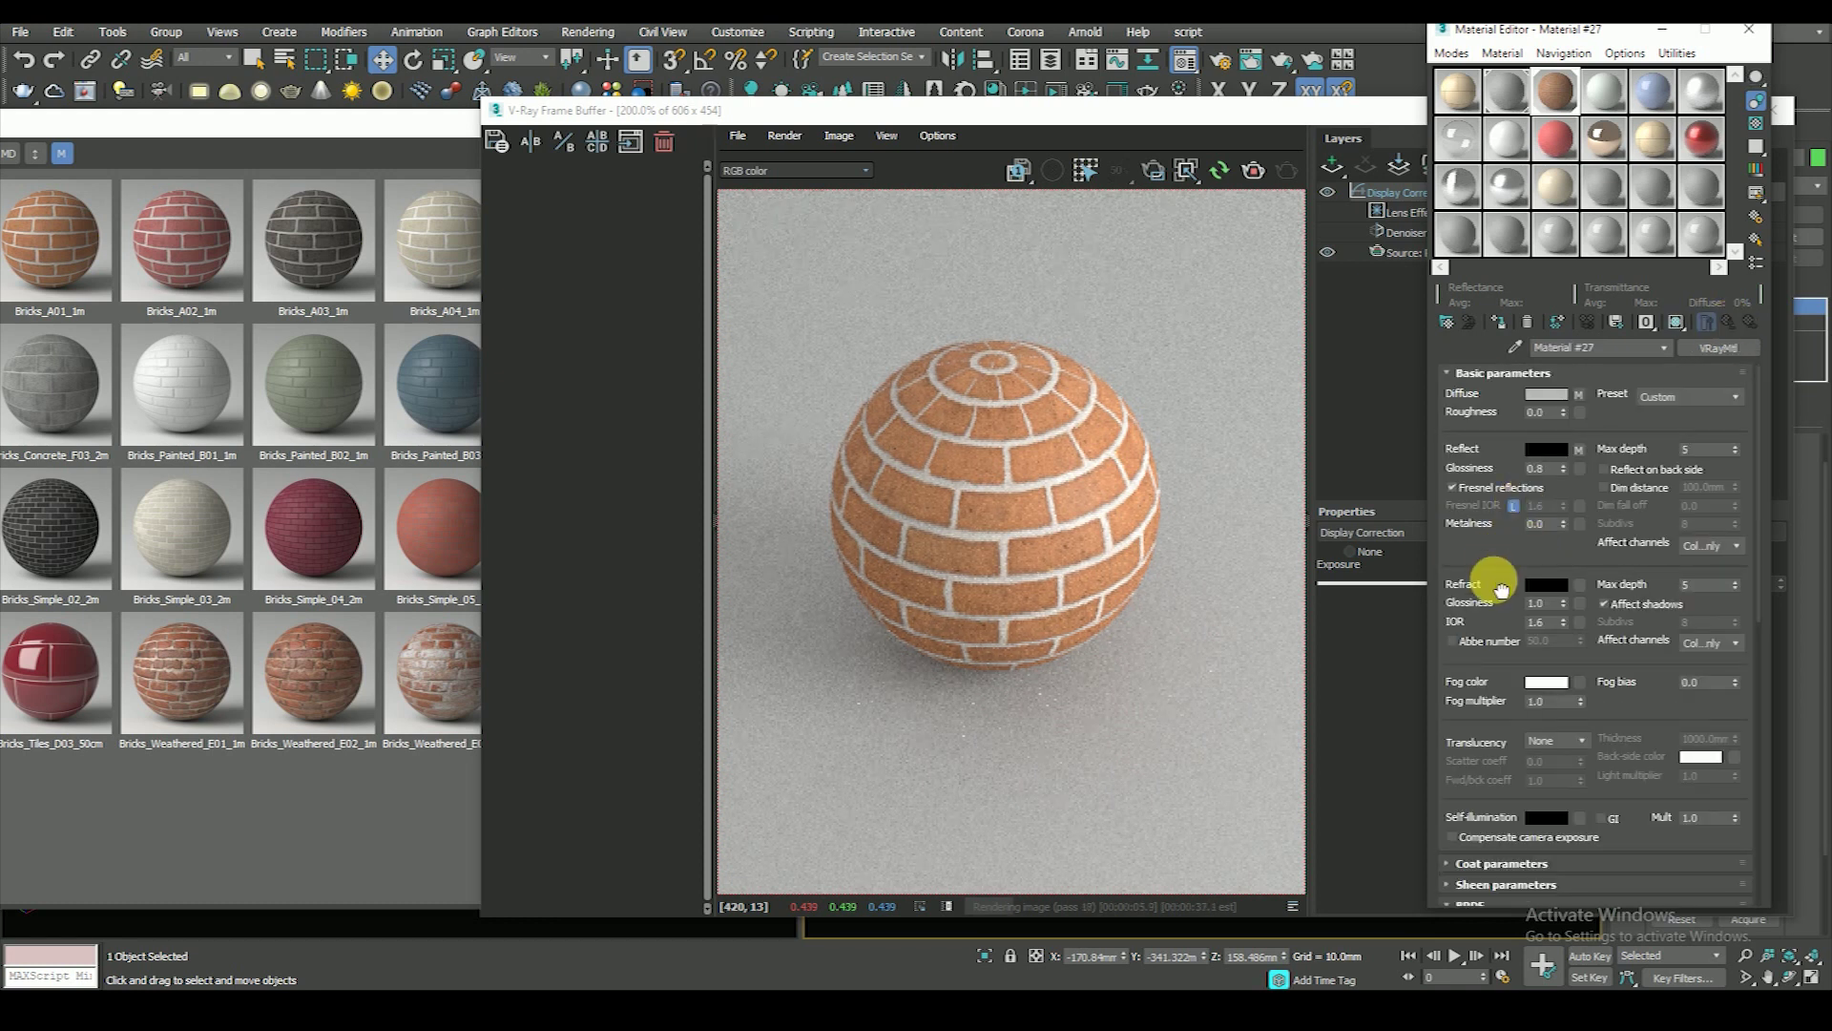
left_click(1475, 490)
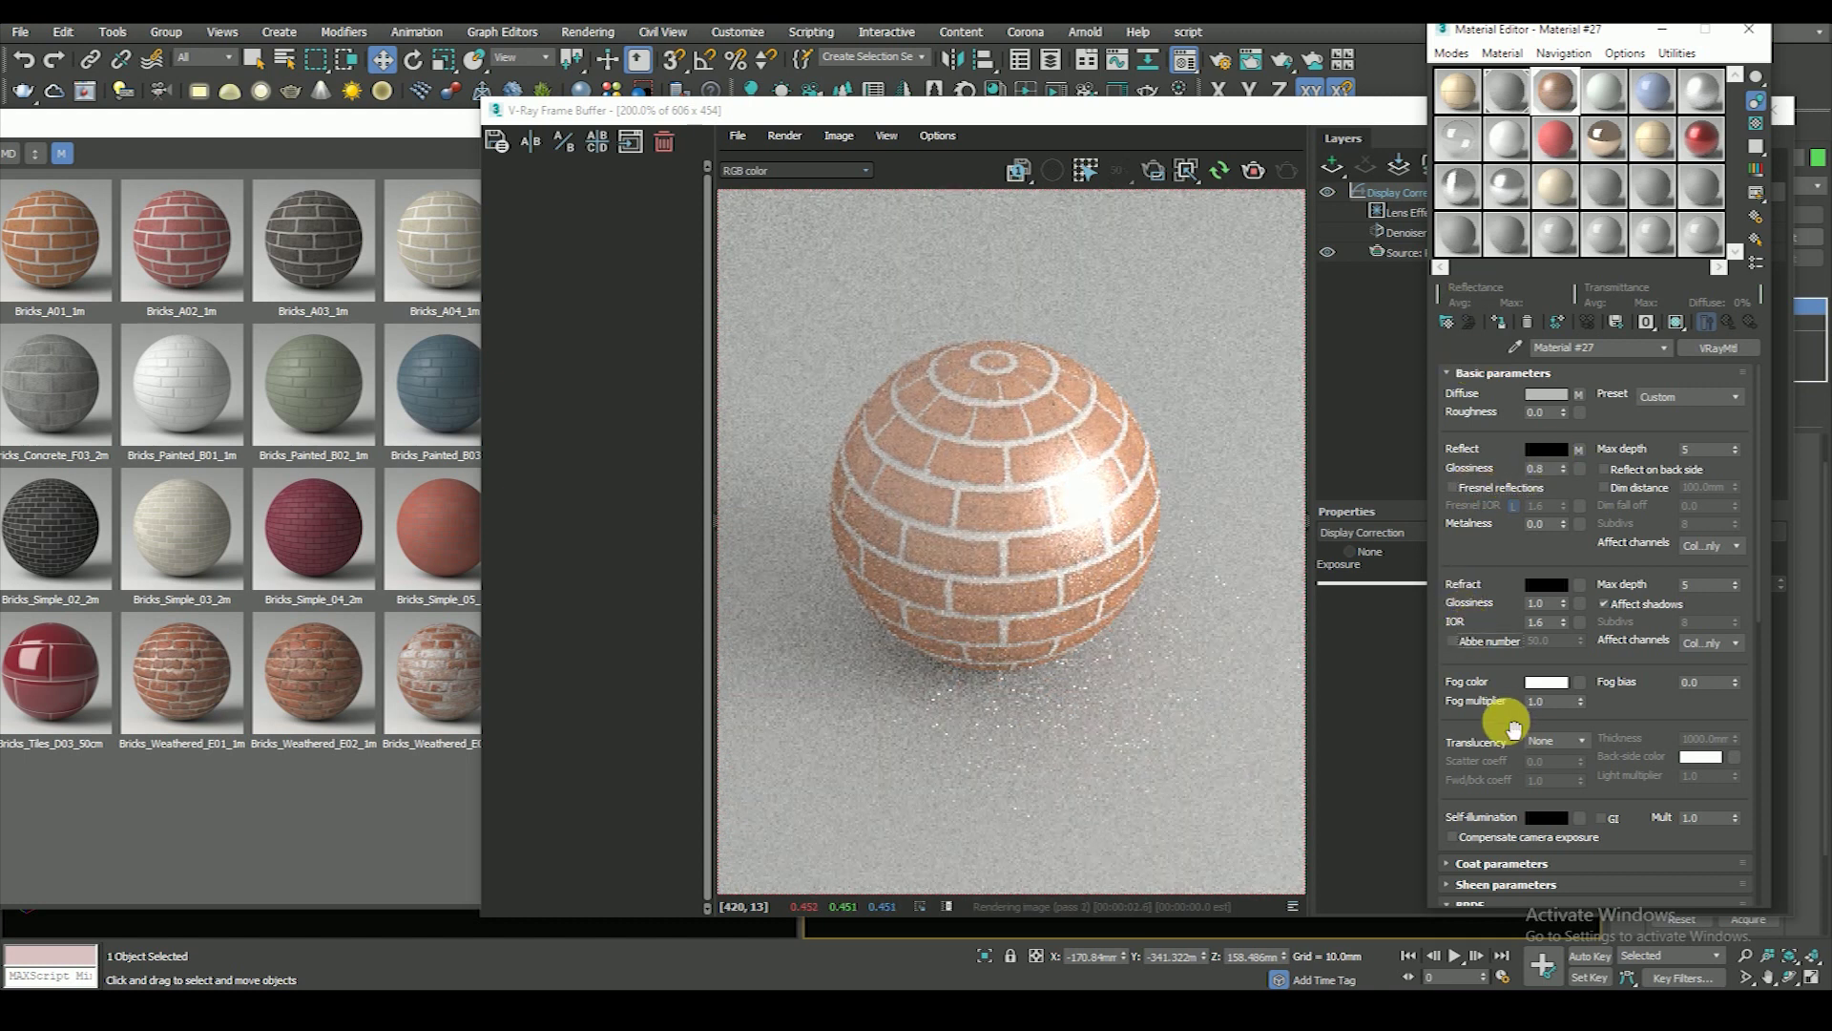
- Set the brick material's Reflect map amount to 30 and Bump amount to 100
left_click_drag(1495, 790, 1505, 536)
scroll(1504, 753, "down", 2)
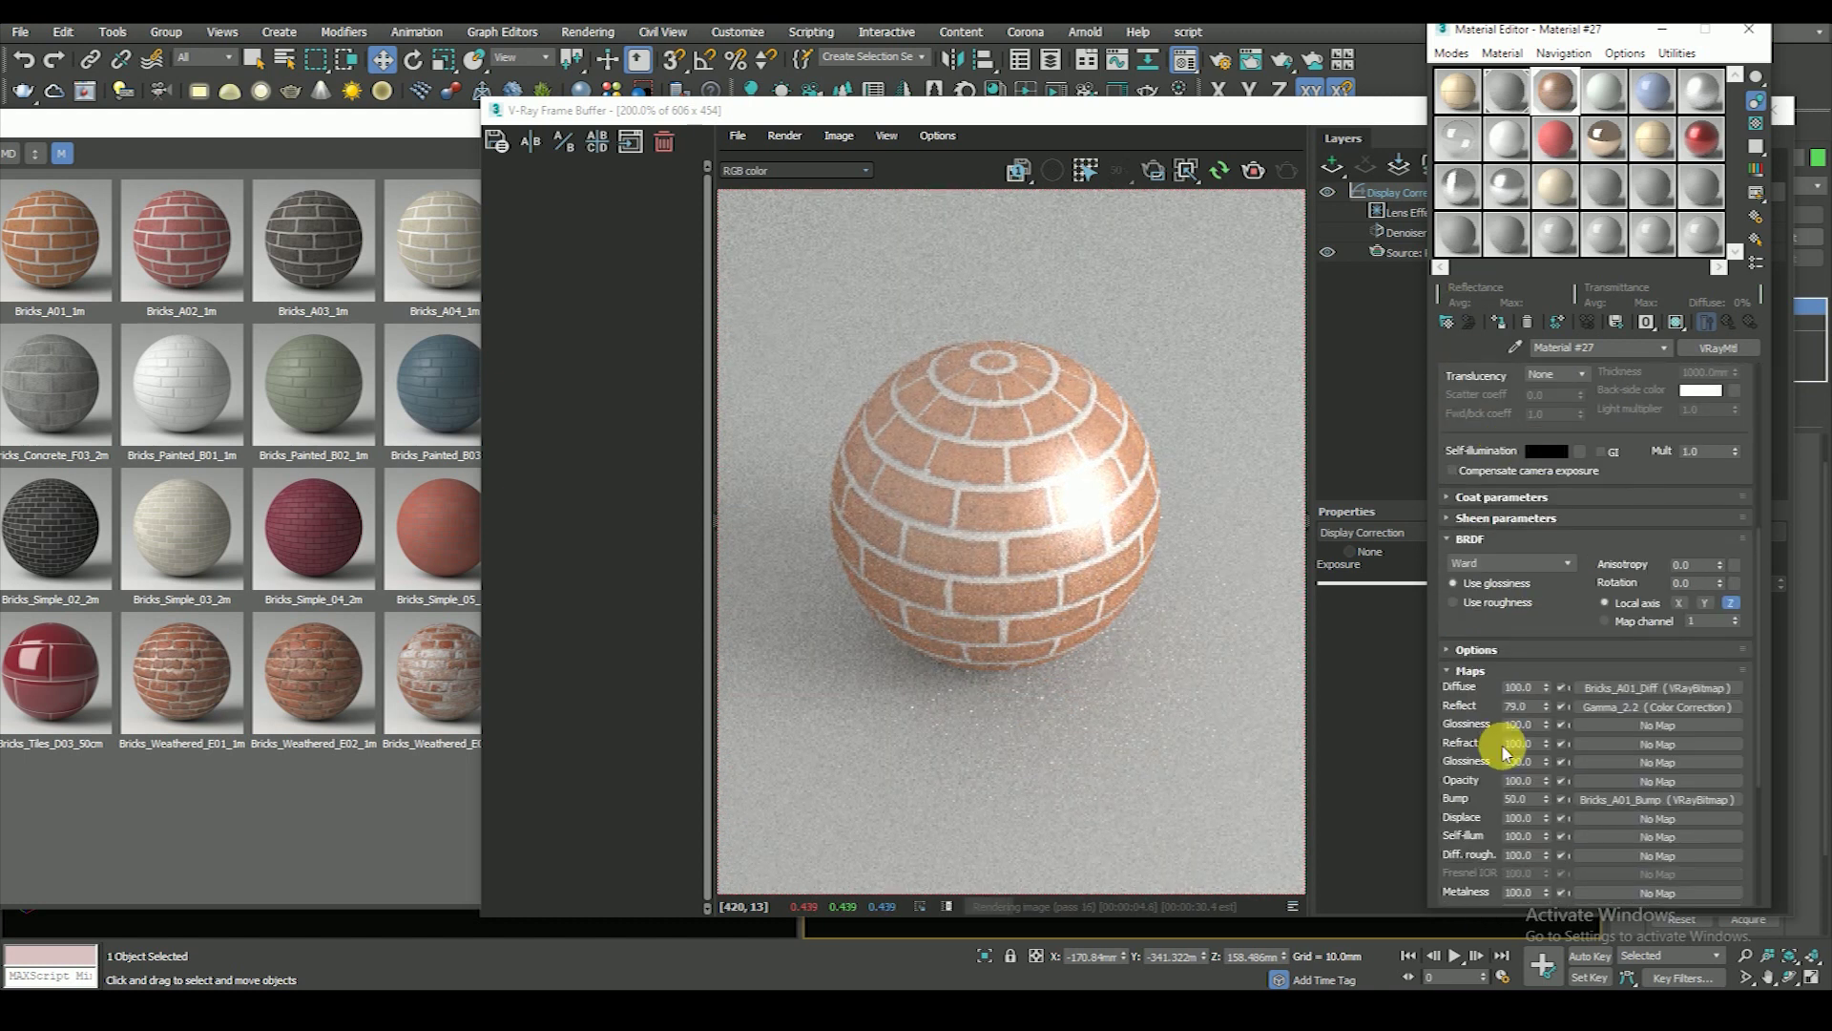
key("Return")
left_click(1535, 708)
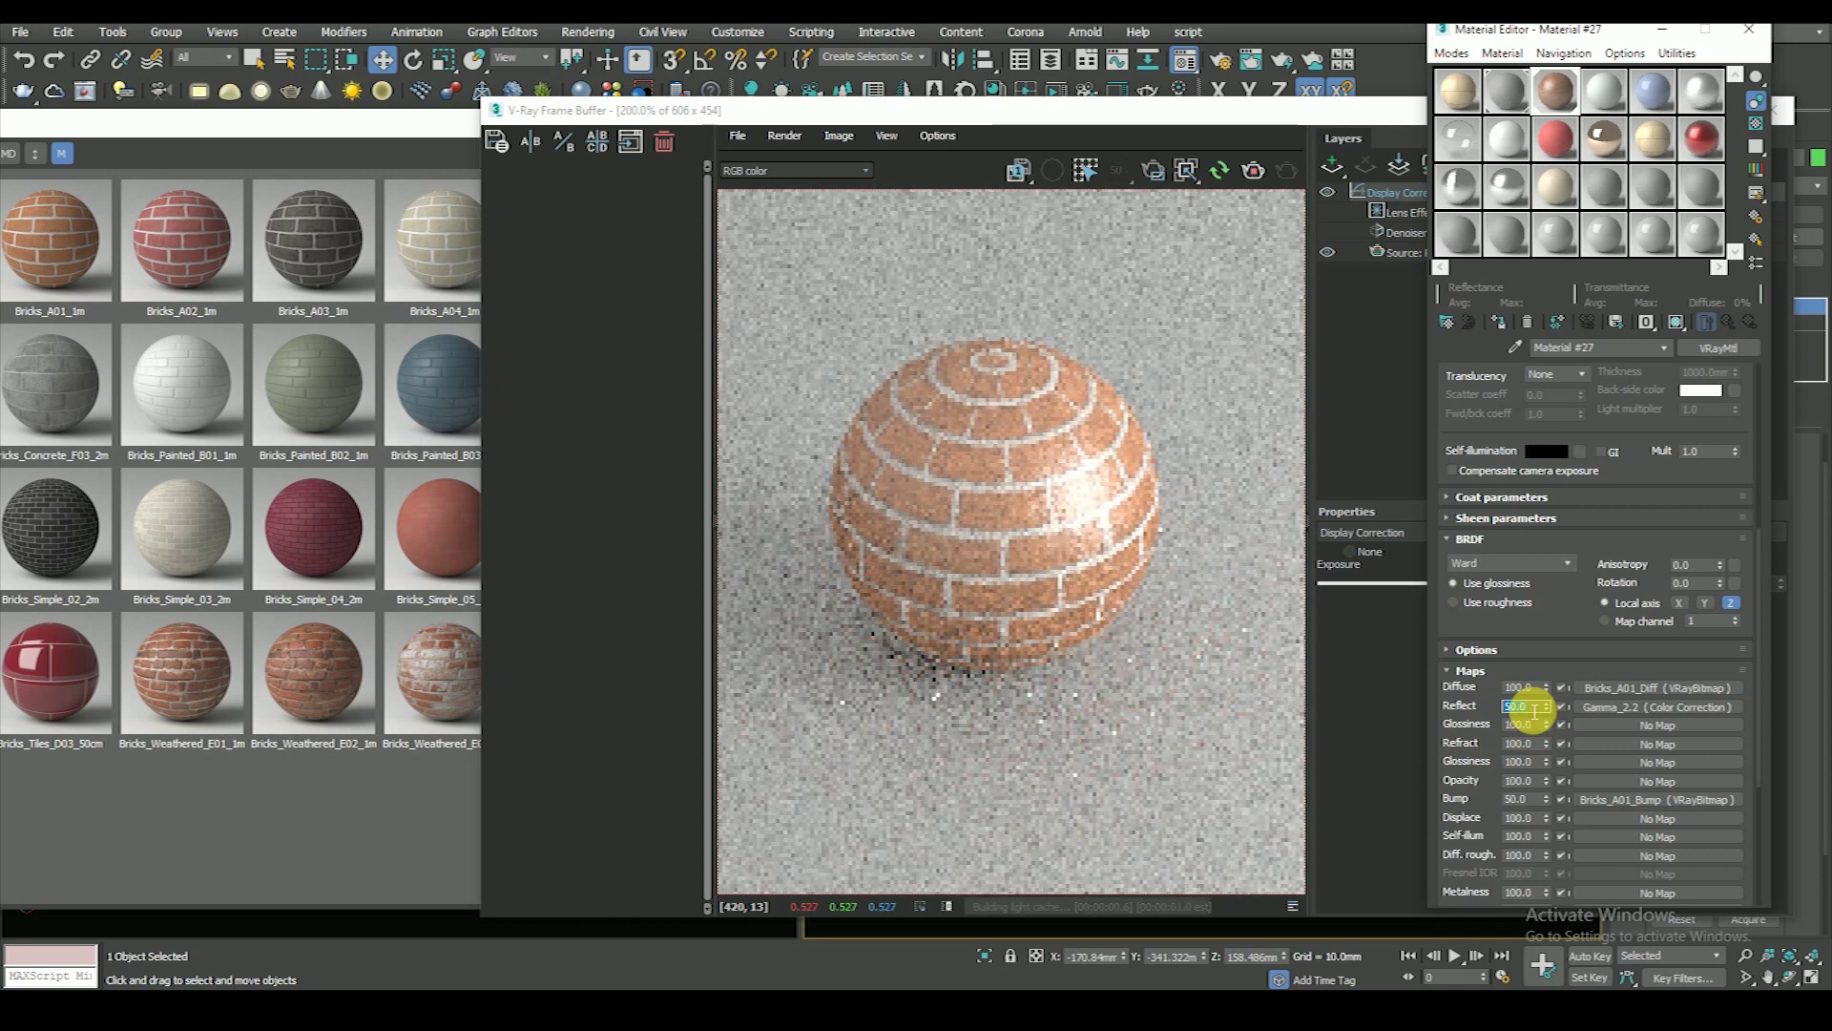
left_click_drag(1492, 621, 1499, 359)
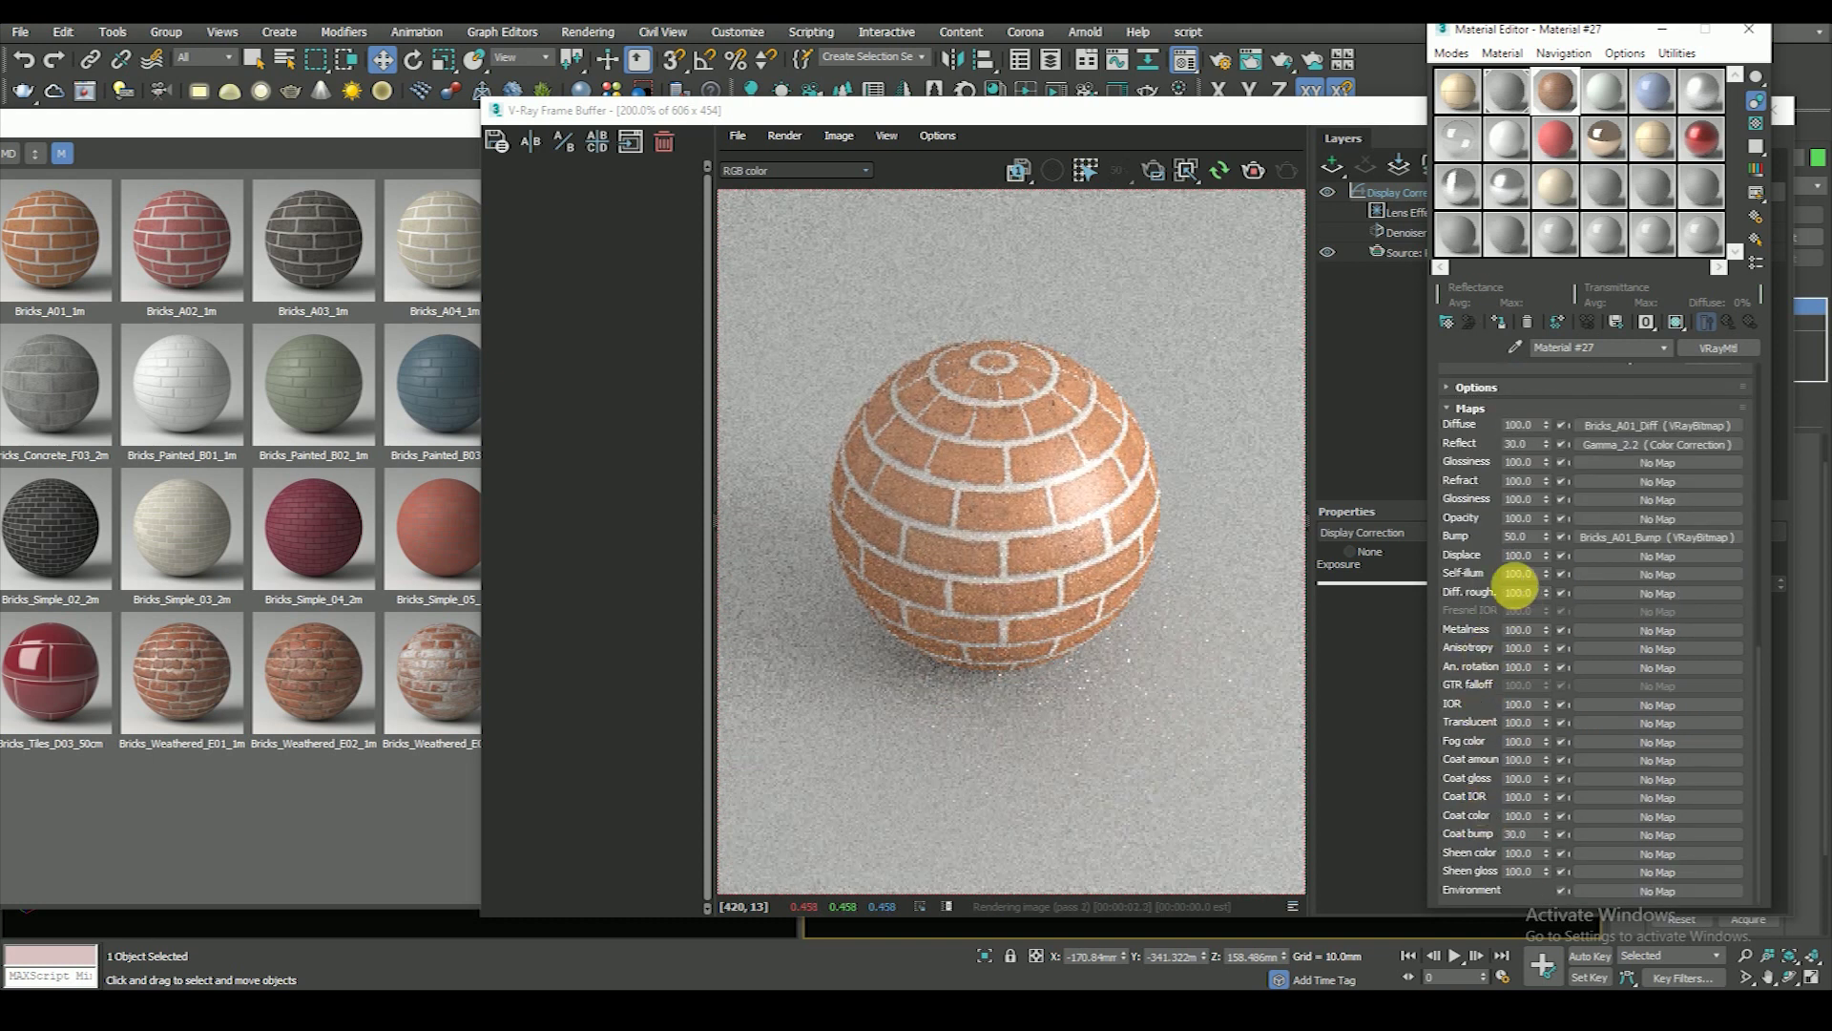
type("100")
key("Return")
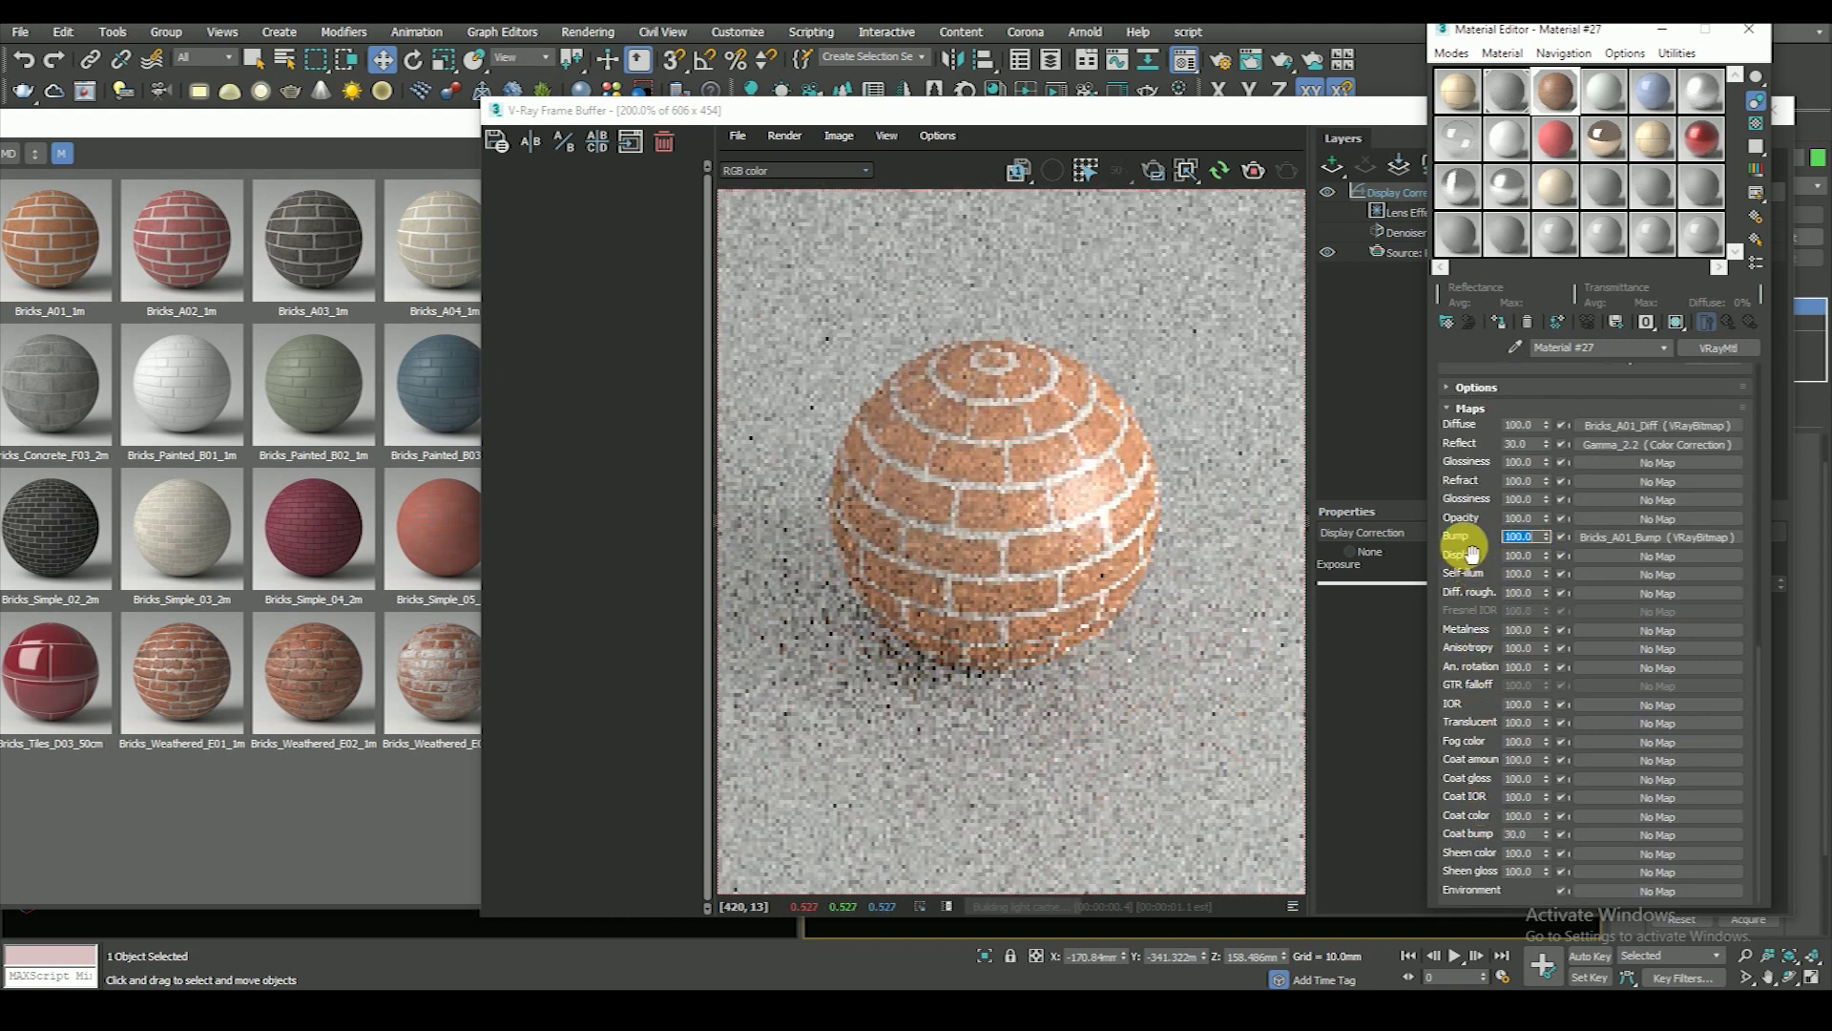
scroll(1465, 578, "up", 1)
mouse_move(1226, 113)
left_mouse_down()
mouse_move(1243, 250)
mouse_move(1517, 111)
left_mouse_up()
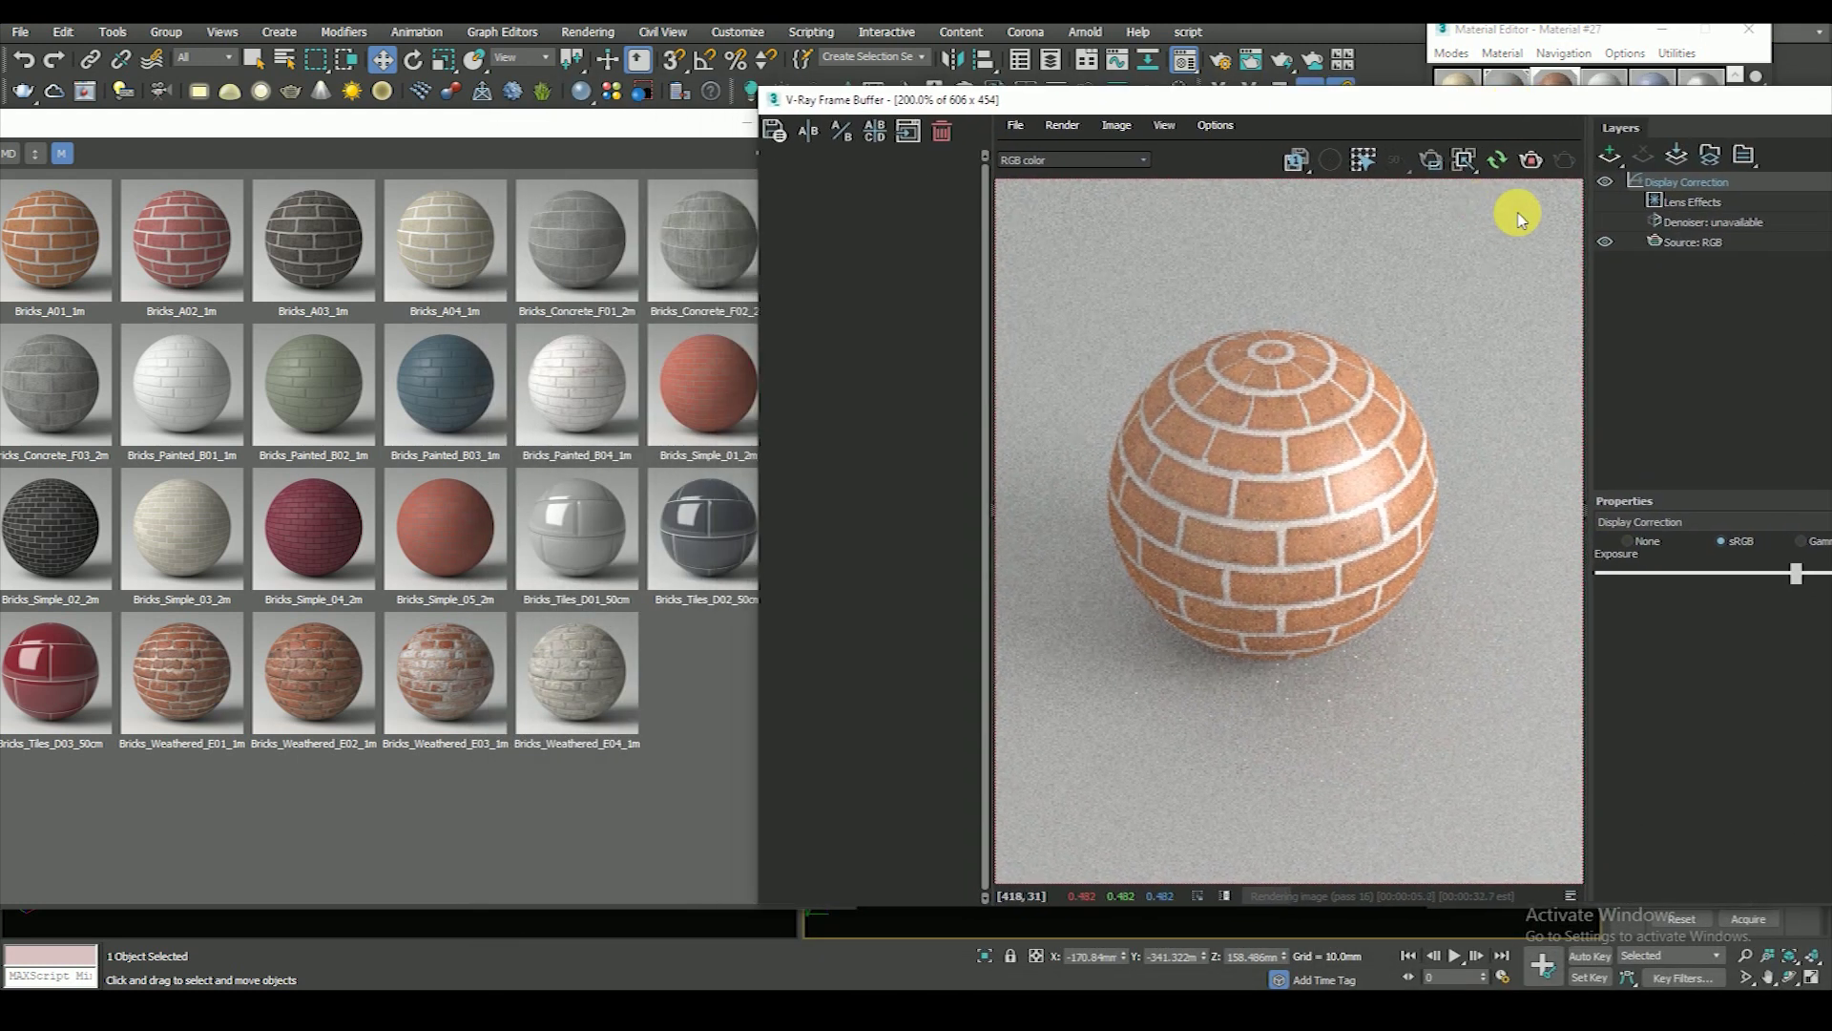
left_click_drag(620, 122, 675, 101)
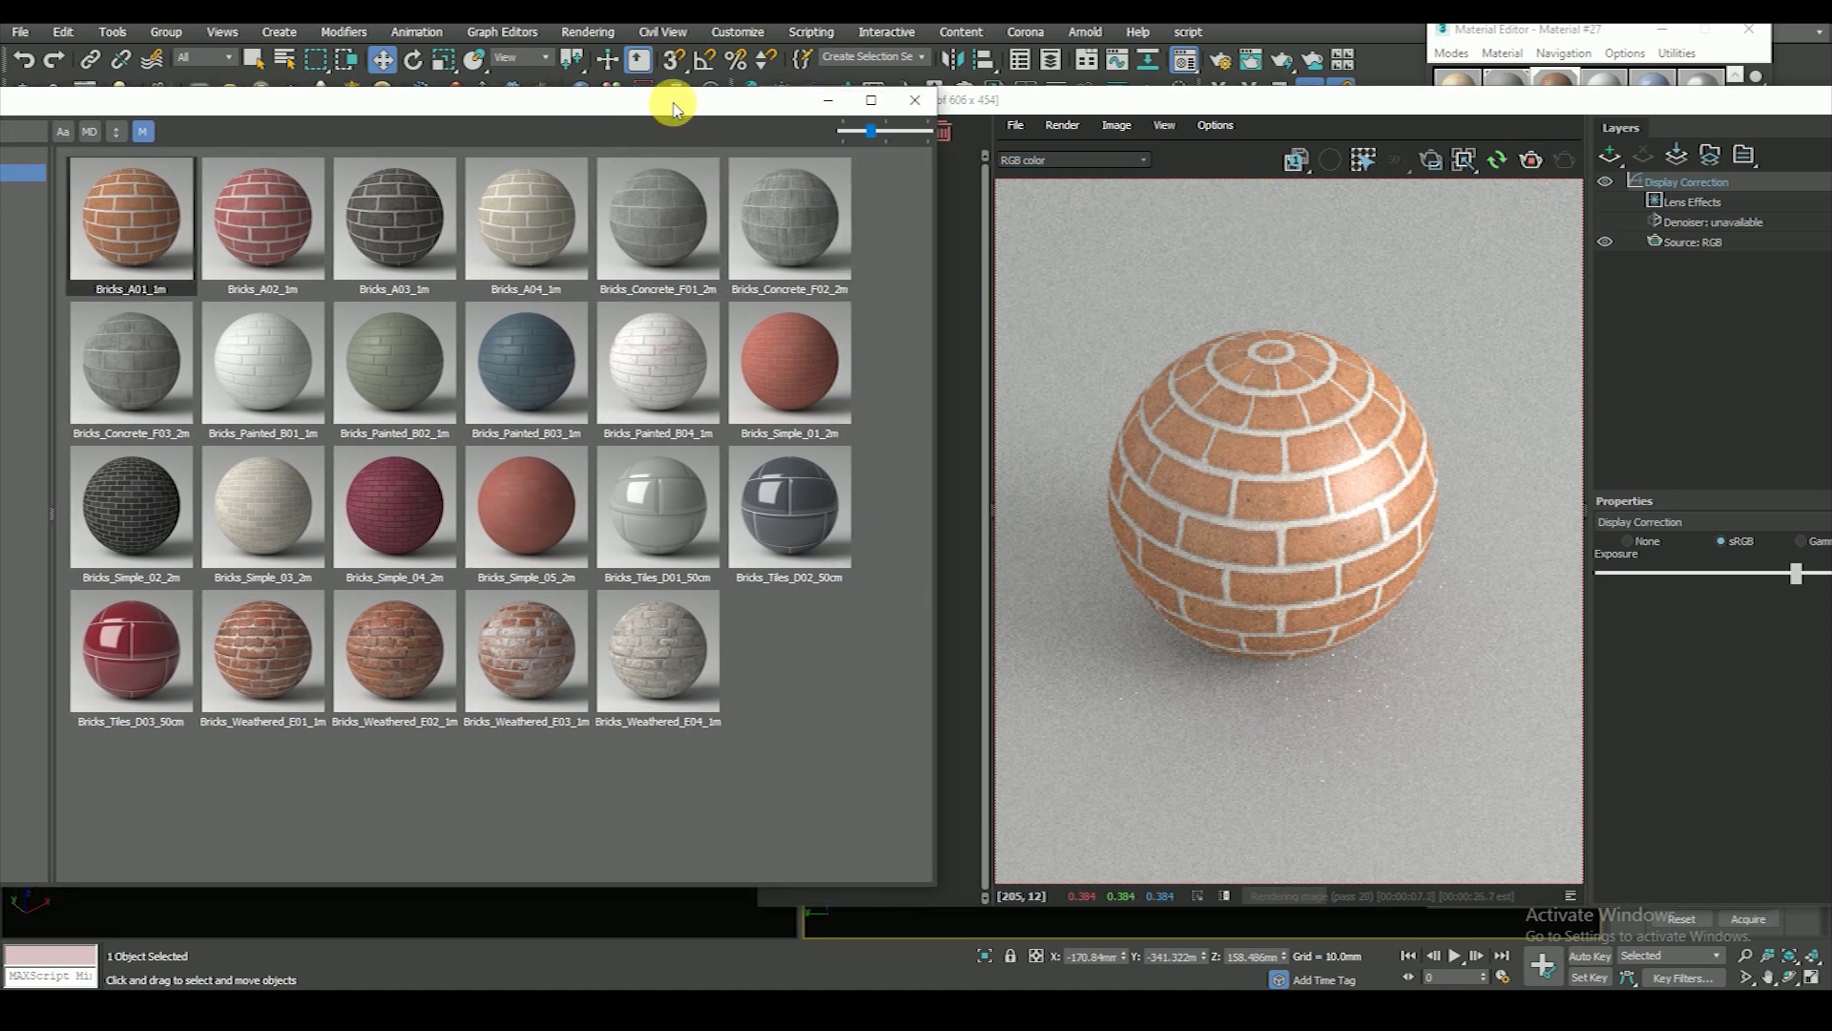
- Apply Bricks_Weathered_E03_1m to the sphere after previewing Bricks_Weathered_E02_1m
left_click(1533, 162)
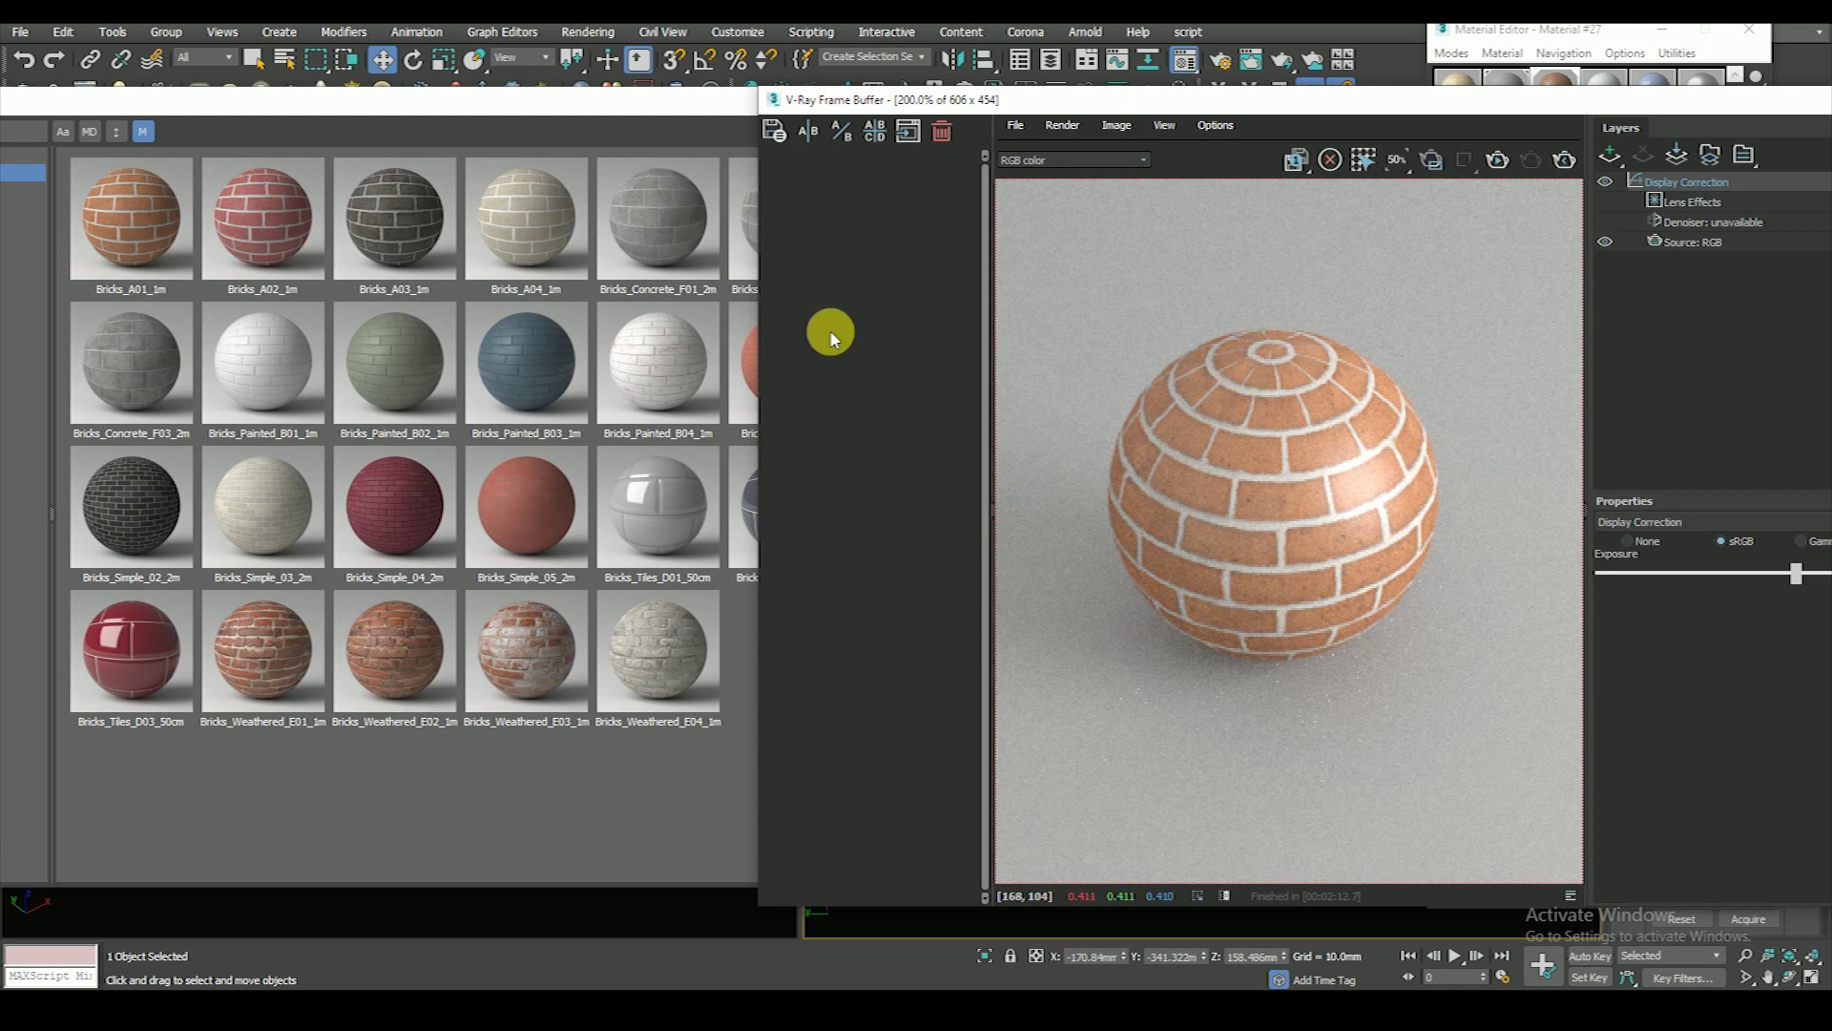
left_click_drag(393, 105, 439, 107)
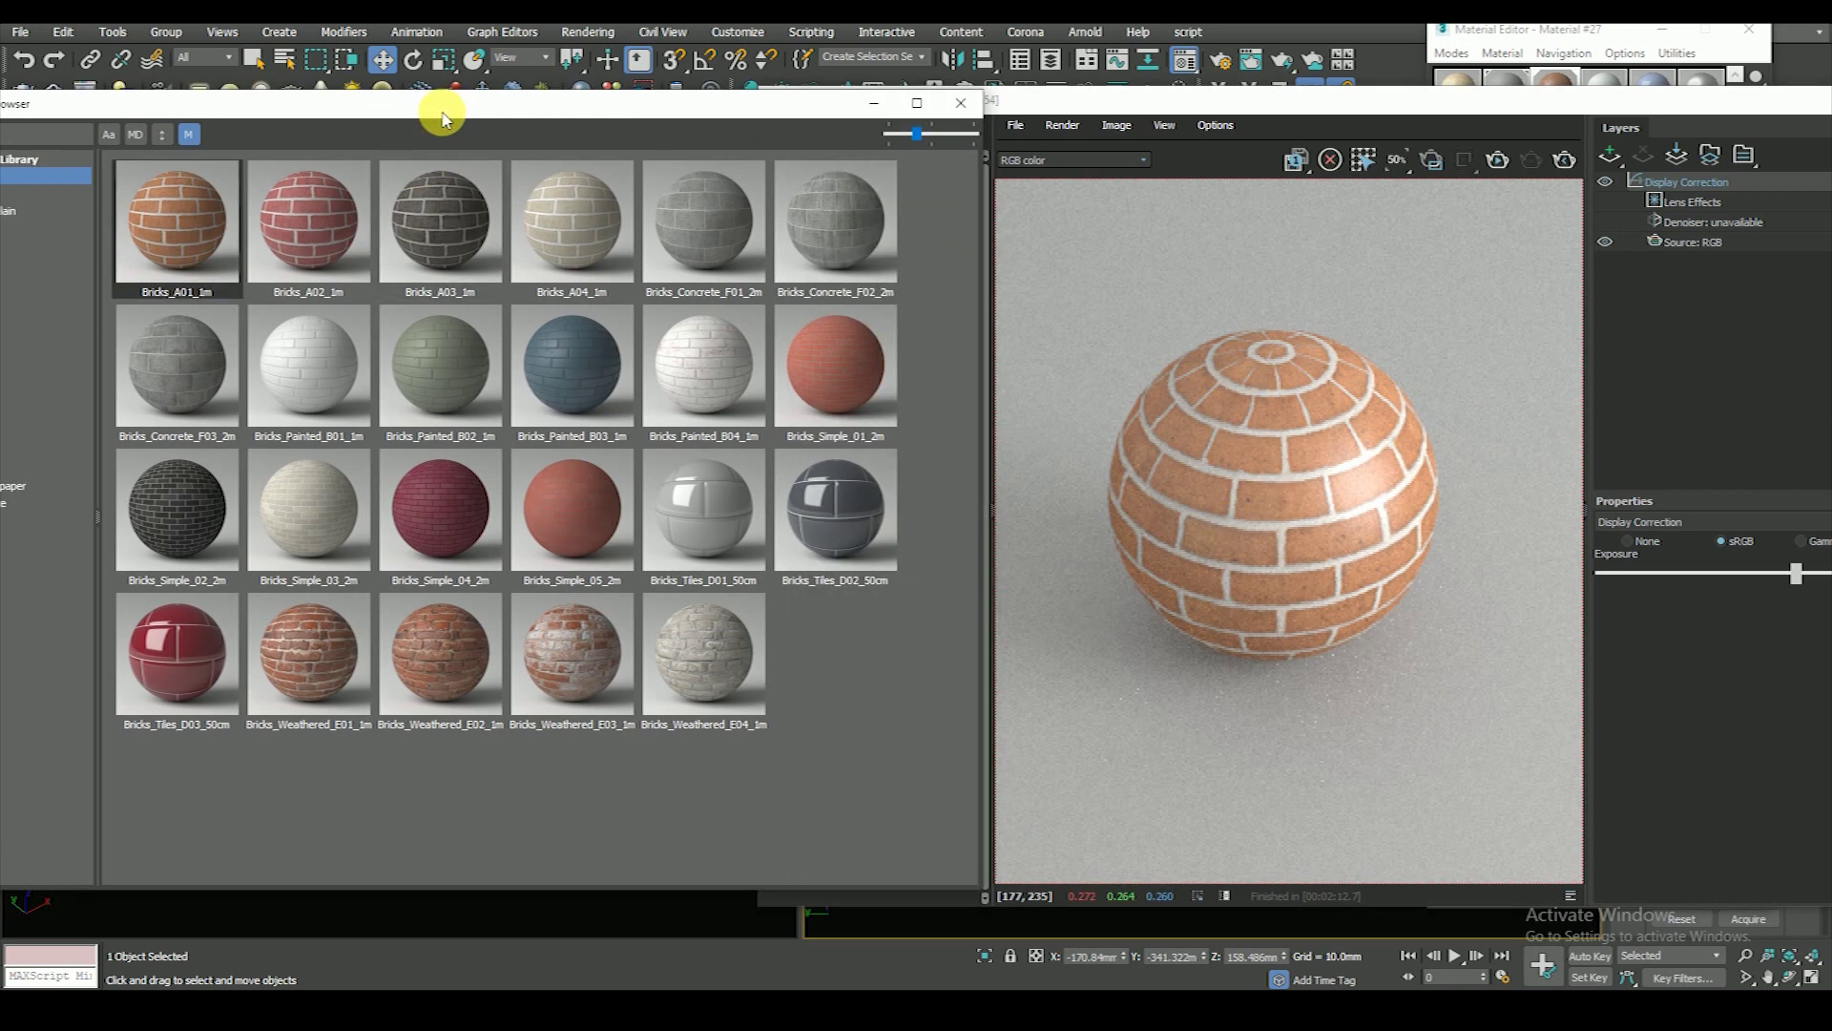
left_click(439, 639)
left_click(590, 665)
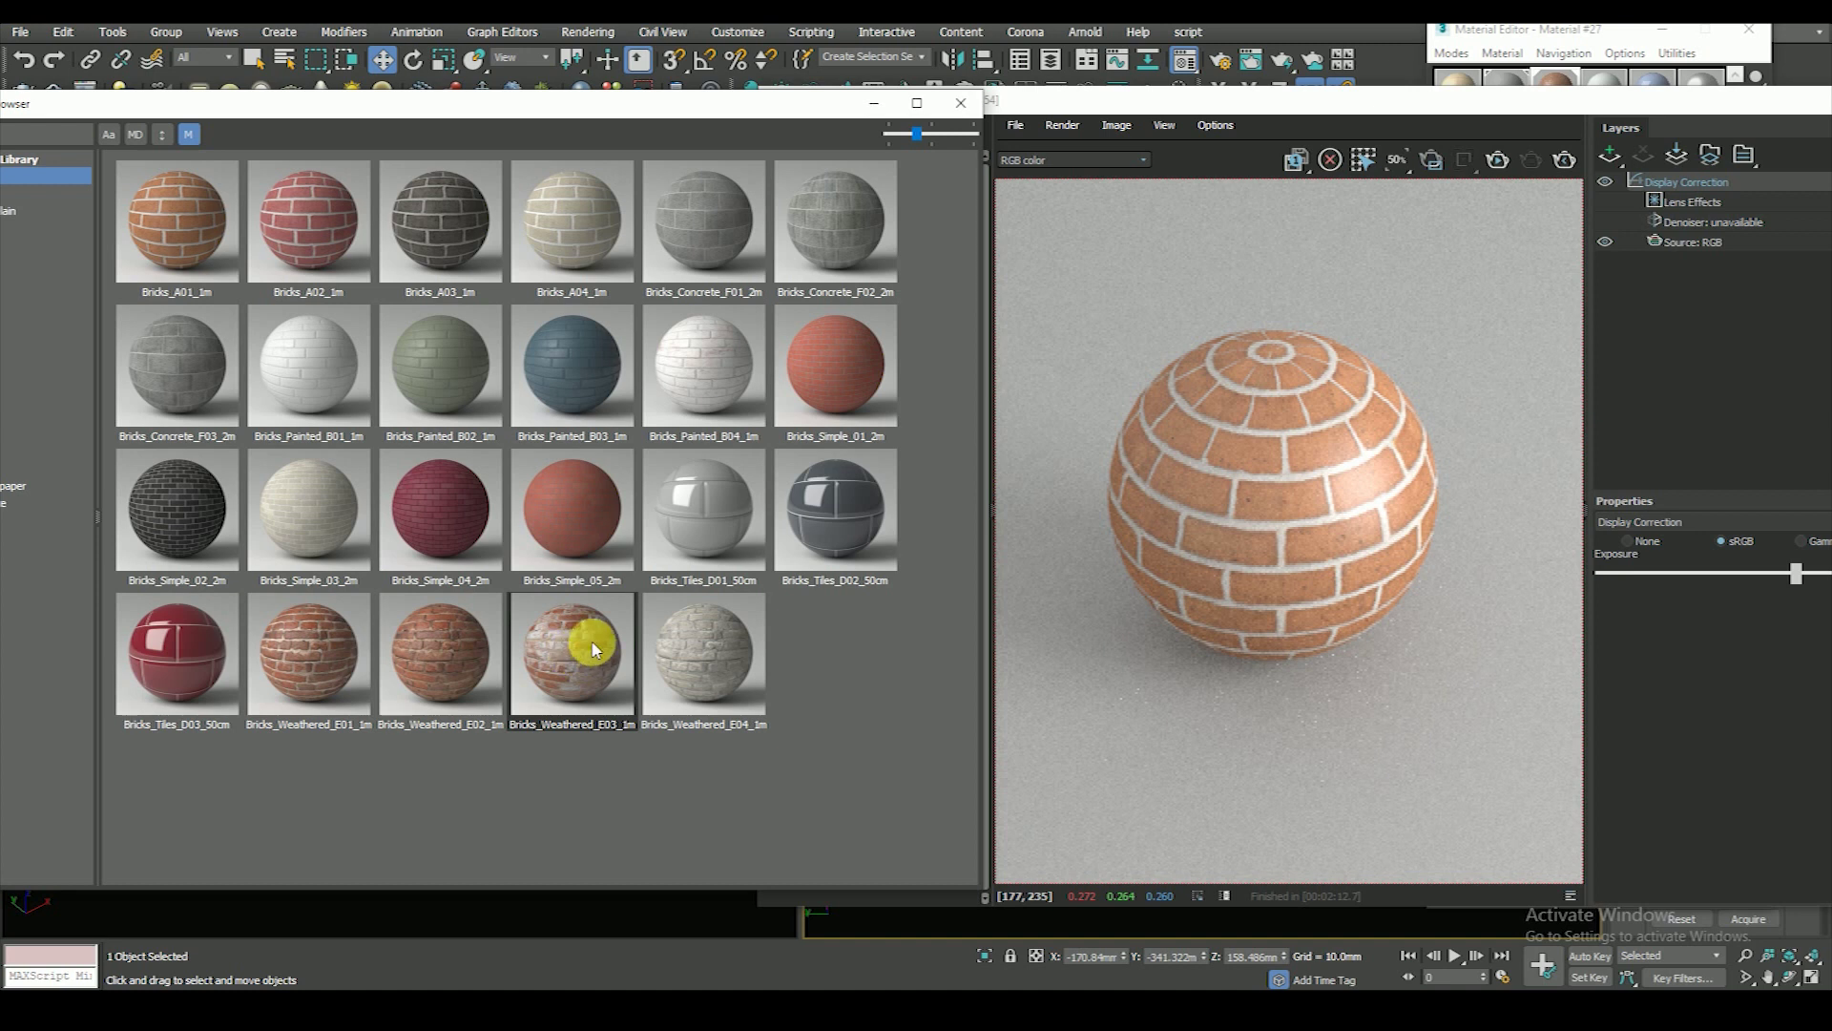
mouse_move(1261, 103)
left_mouse_down()
mouse_move(1303, 198)
mouse_move(1298, 92)
left_mouse_up()
left_click(584, 630)
right_click(584, 630)
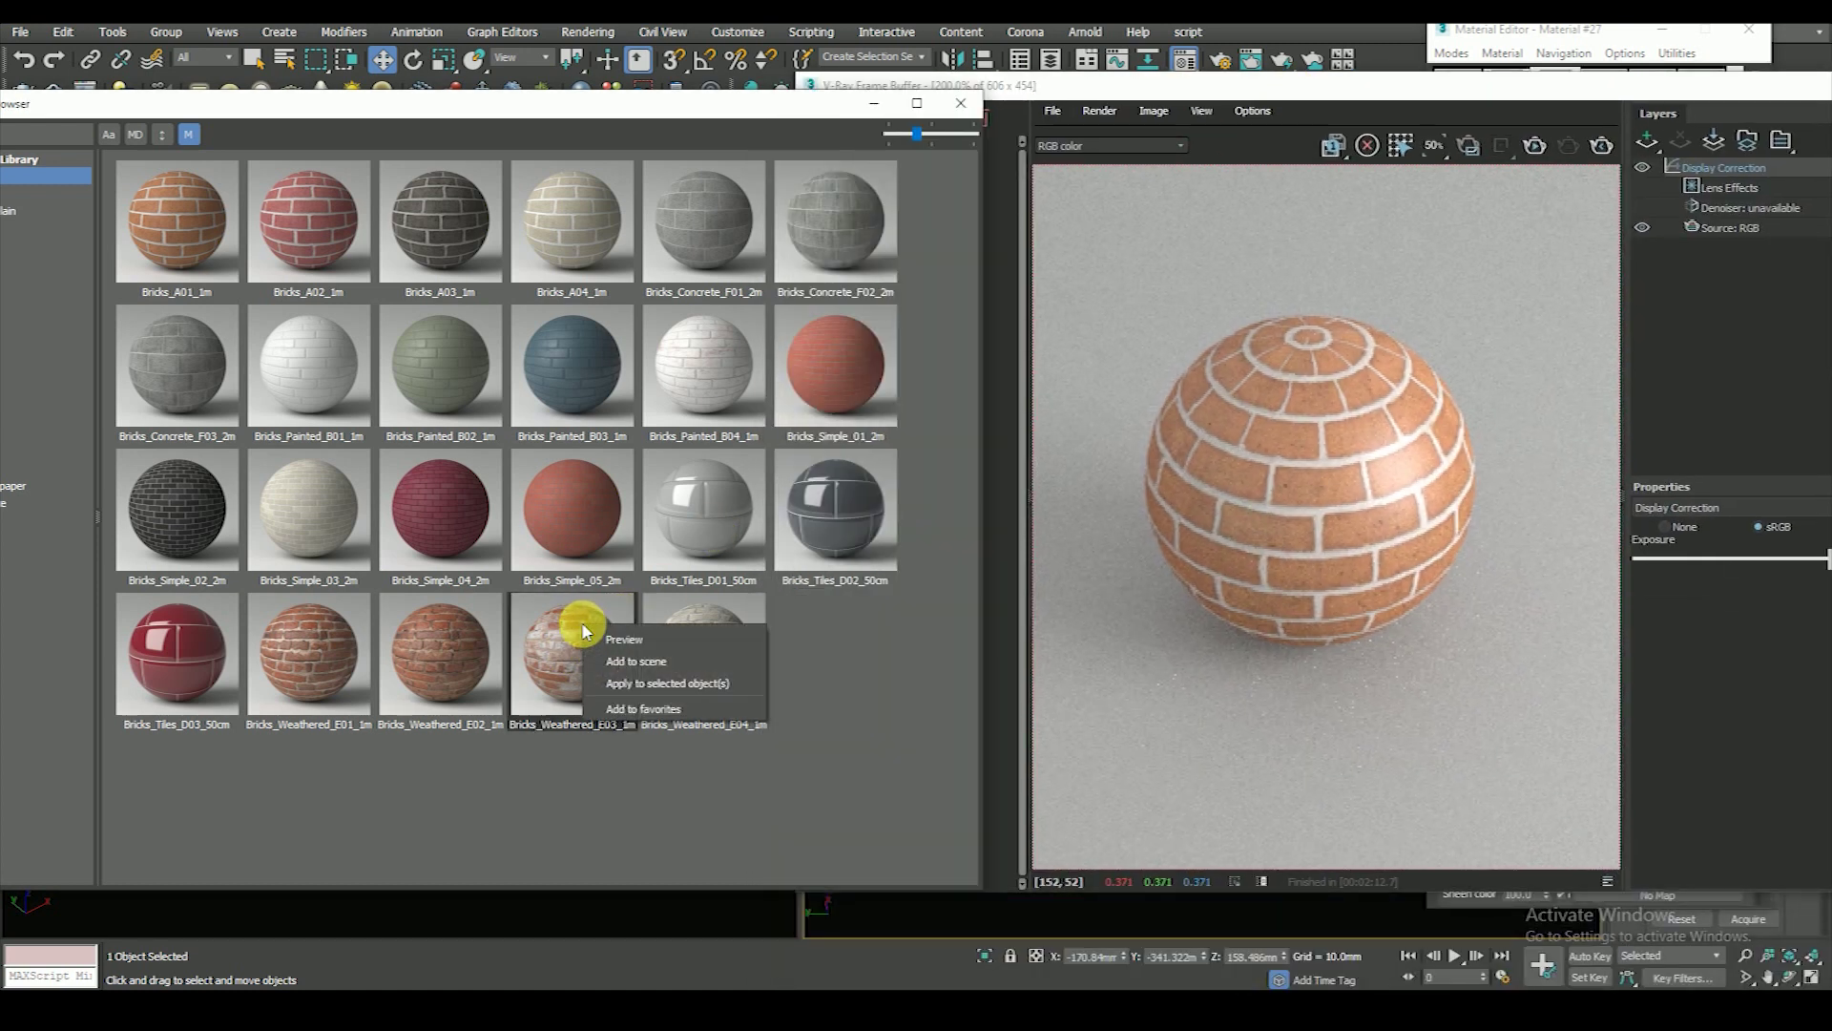
left_click(655, 682)
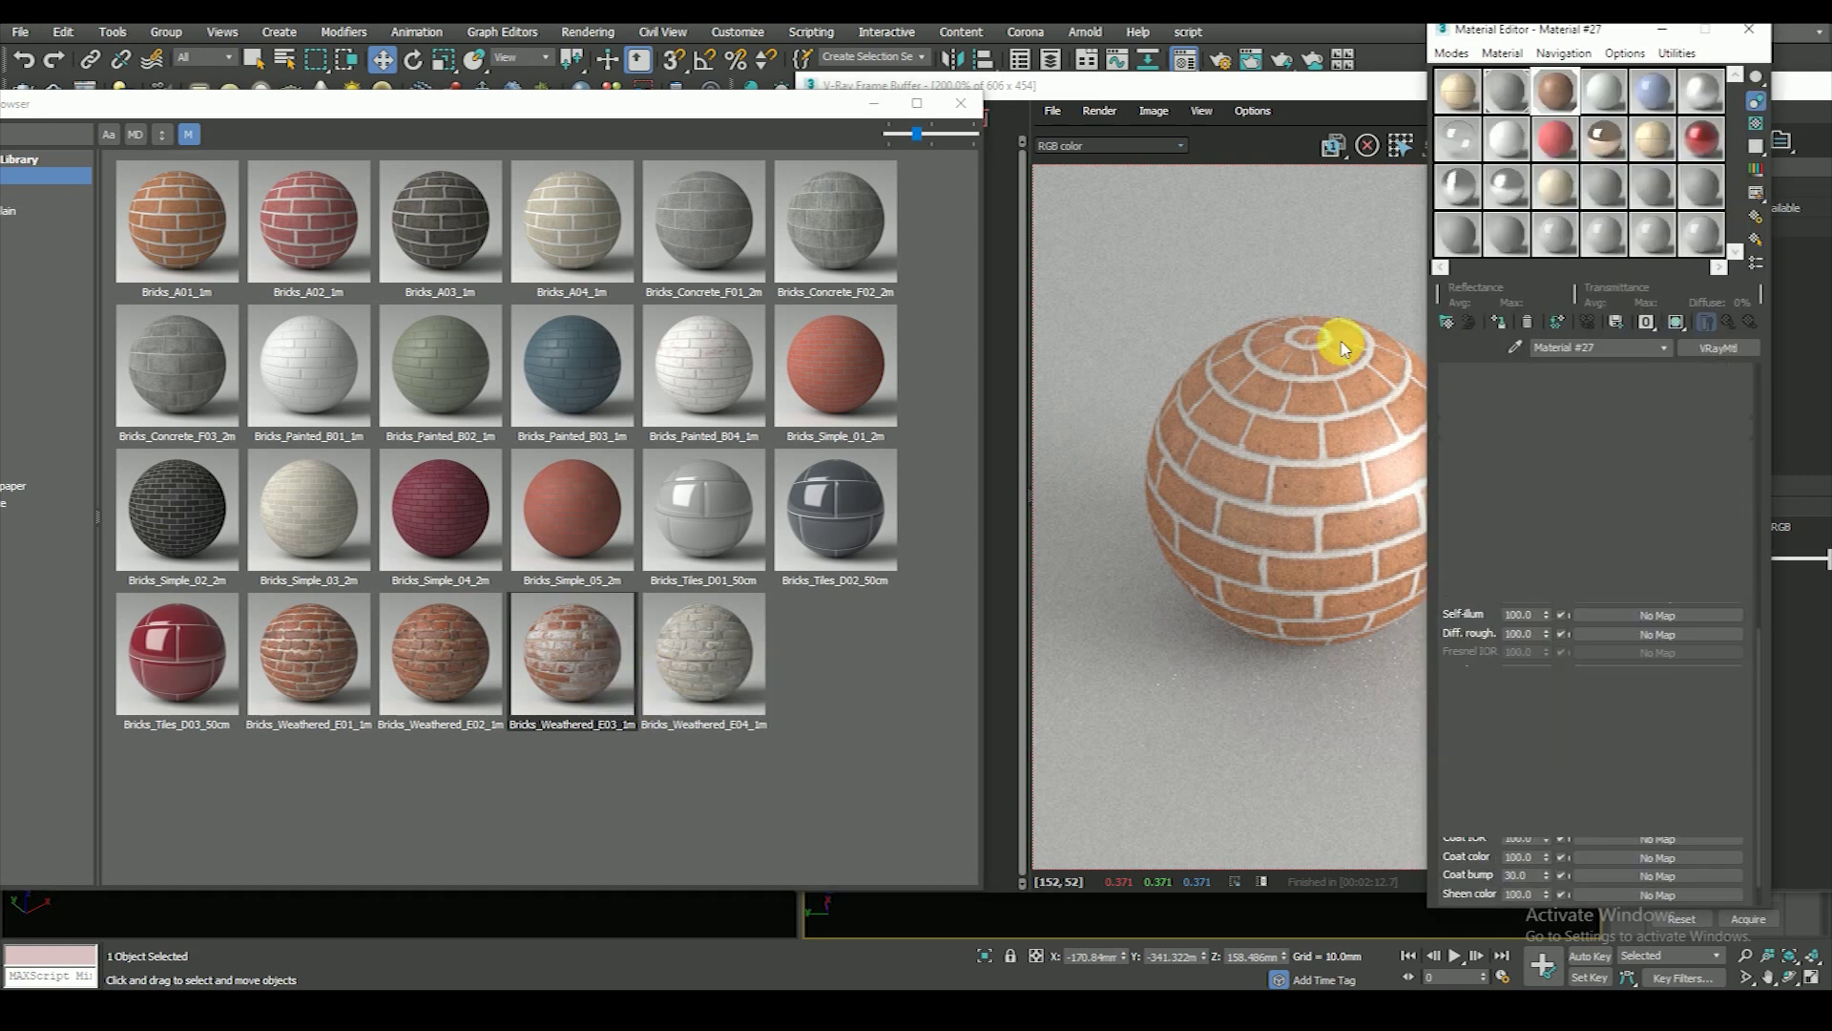
left_click(1333, 91)
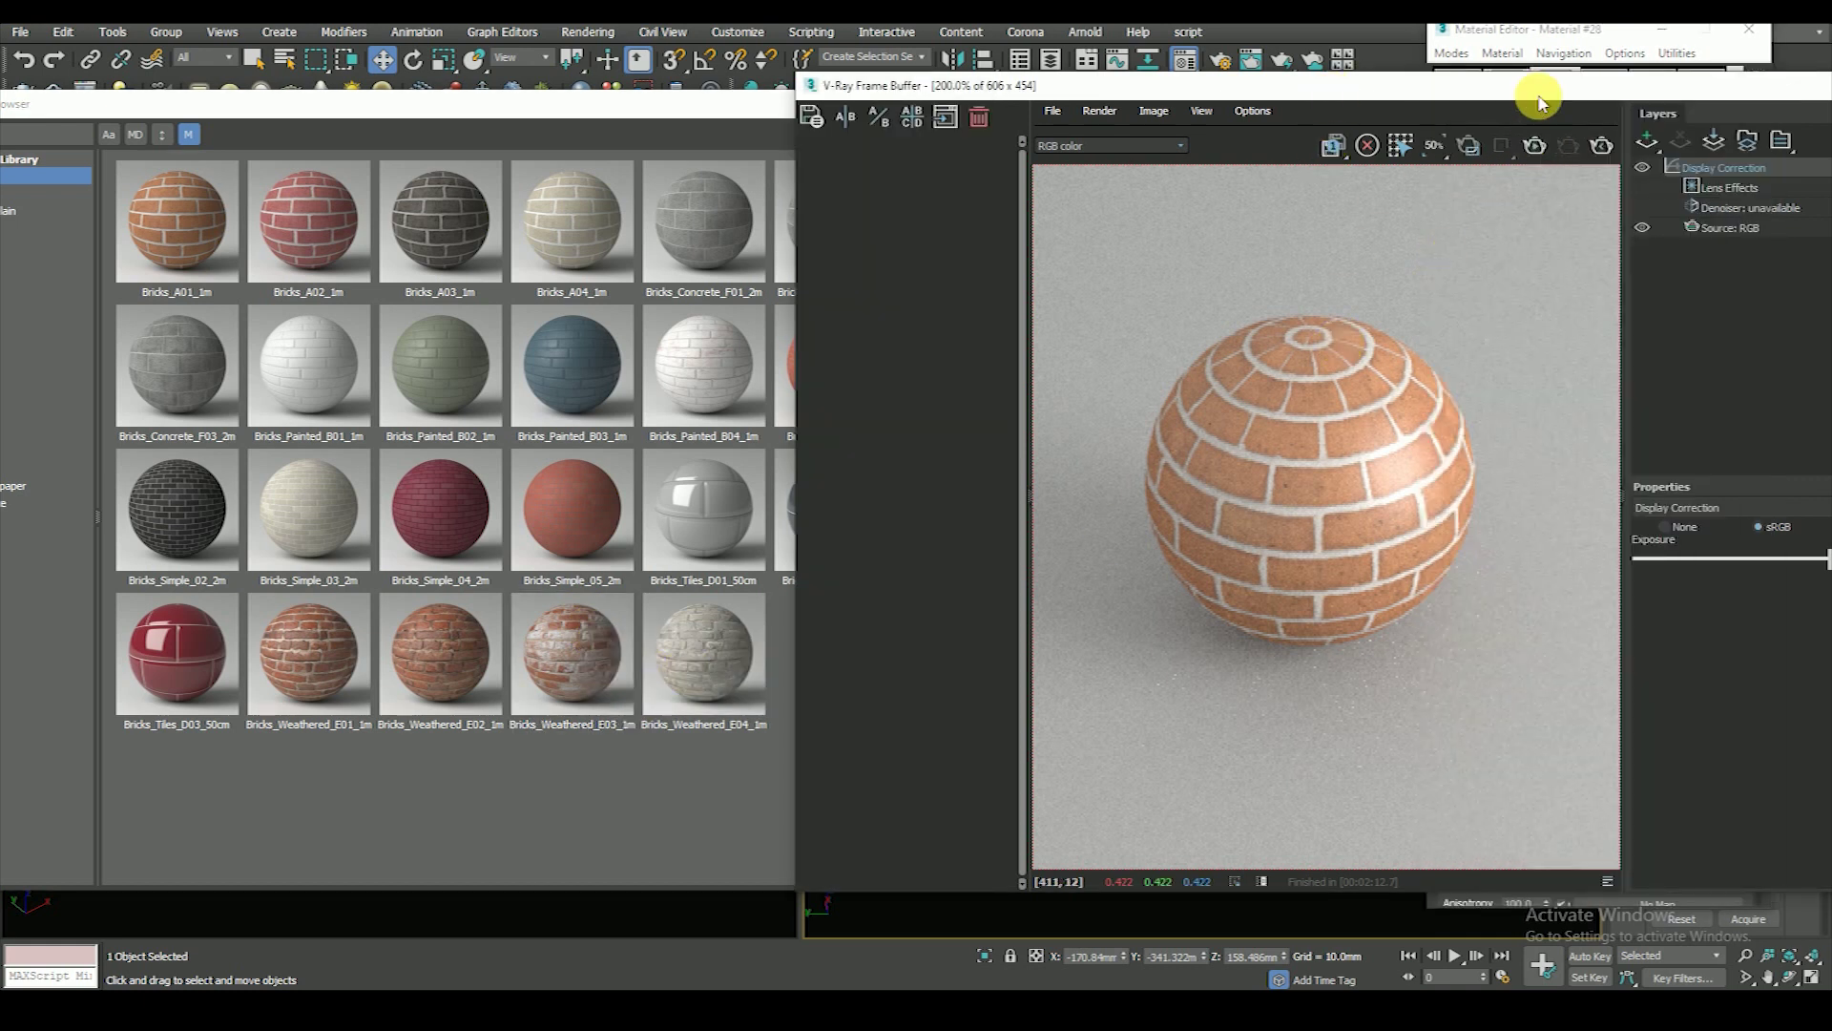
- Start a new V-Ray render of the sphere and rearrange the render, editor and browser windows
left_click_drag(1539, 101, 1422, 152)
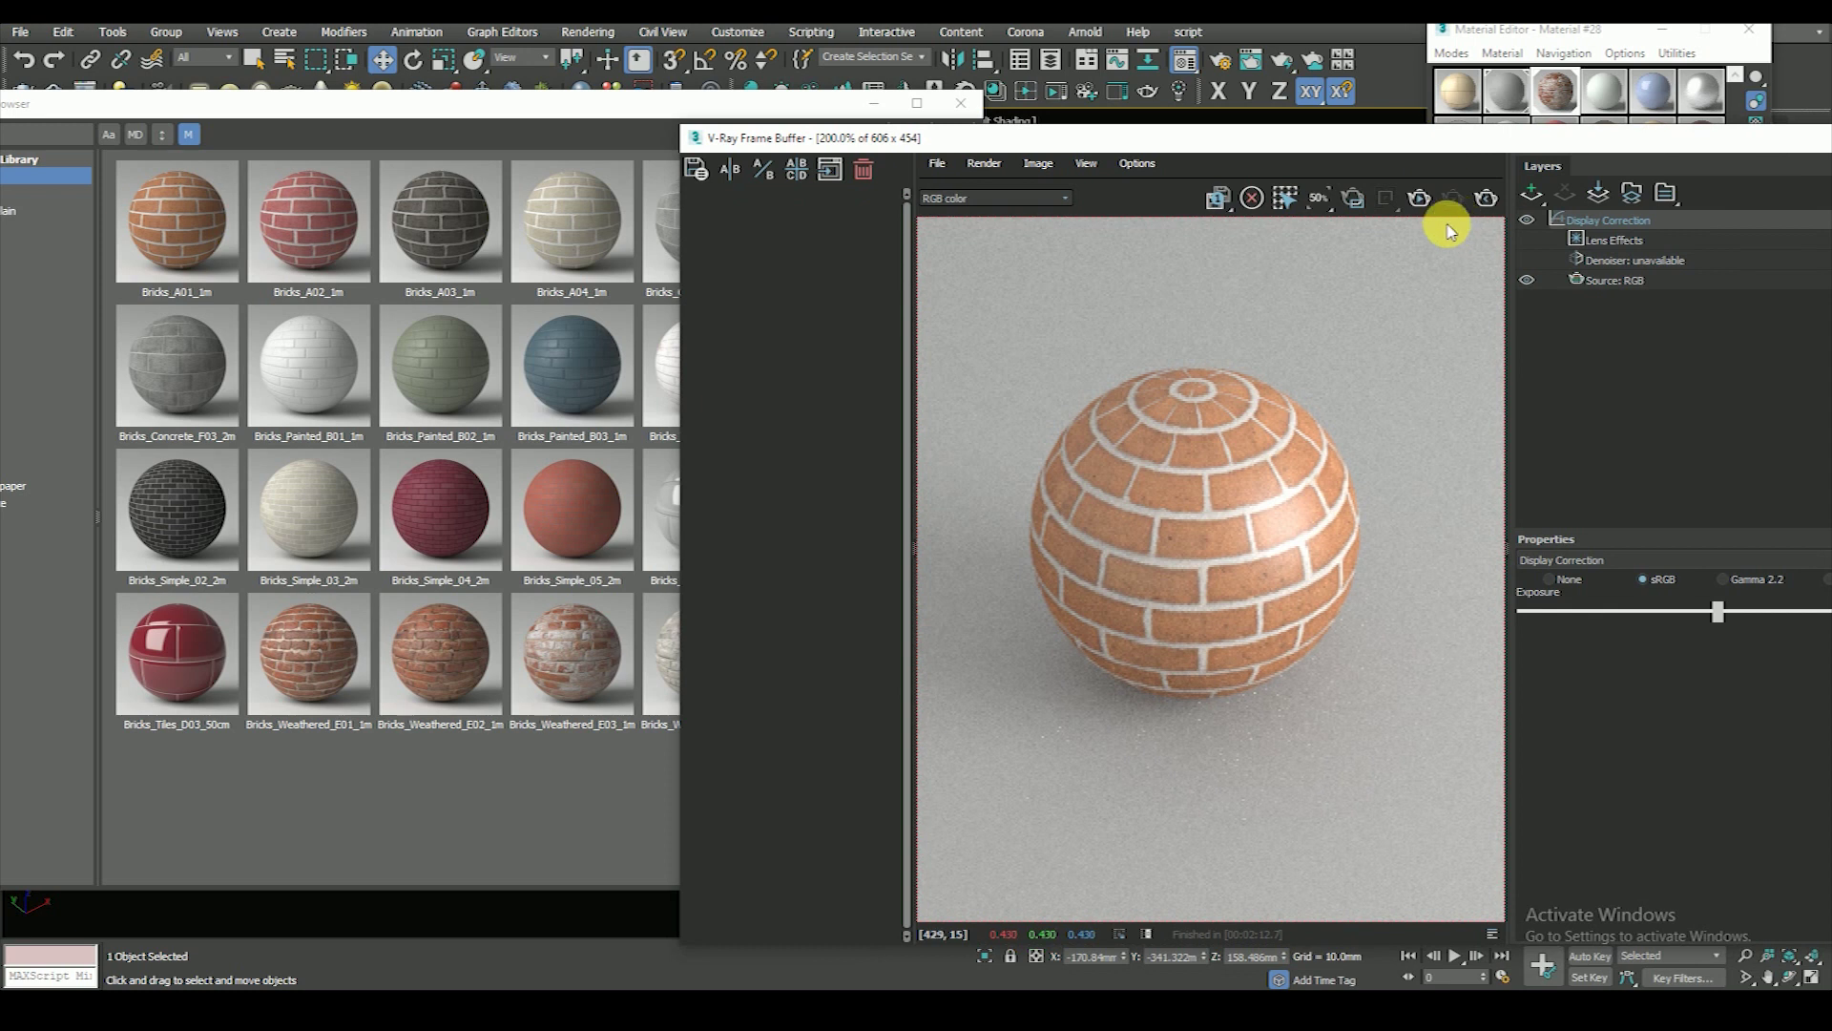
left_click(1418, 201)
mouse_move(1407, 143)
left_mouse_down()
mouse_move(1508, 107)
mouse_move(1457, 120)
left_mouse_up()
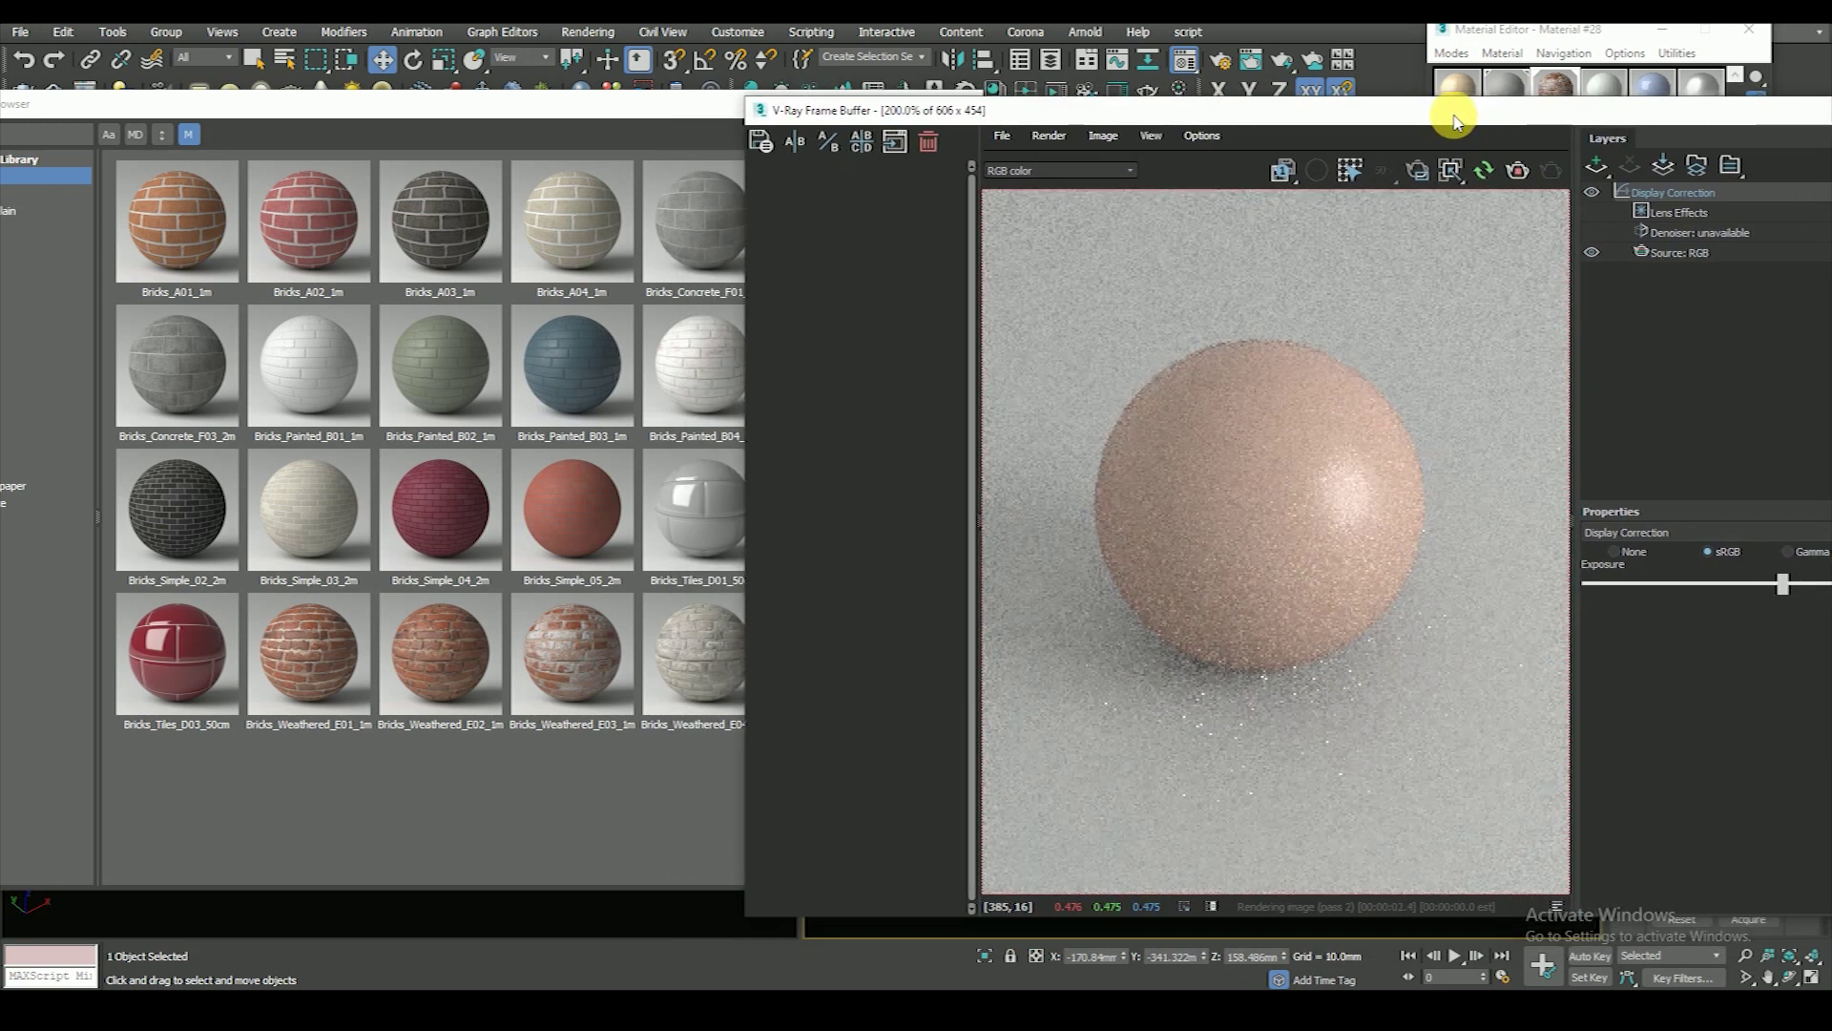
left_click(1529, 35)
scroll(1494, 745, "up", 1)
scroll(1486, 749, "up", 1)
scroll(1470, 735, "up", 1)
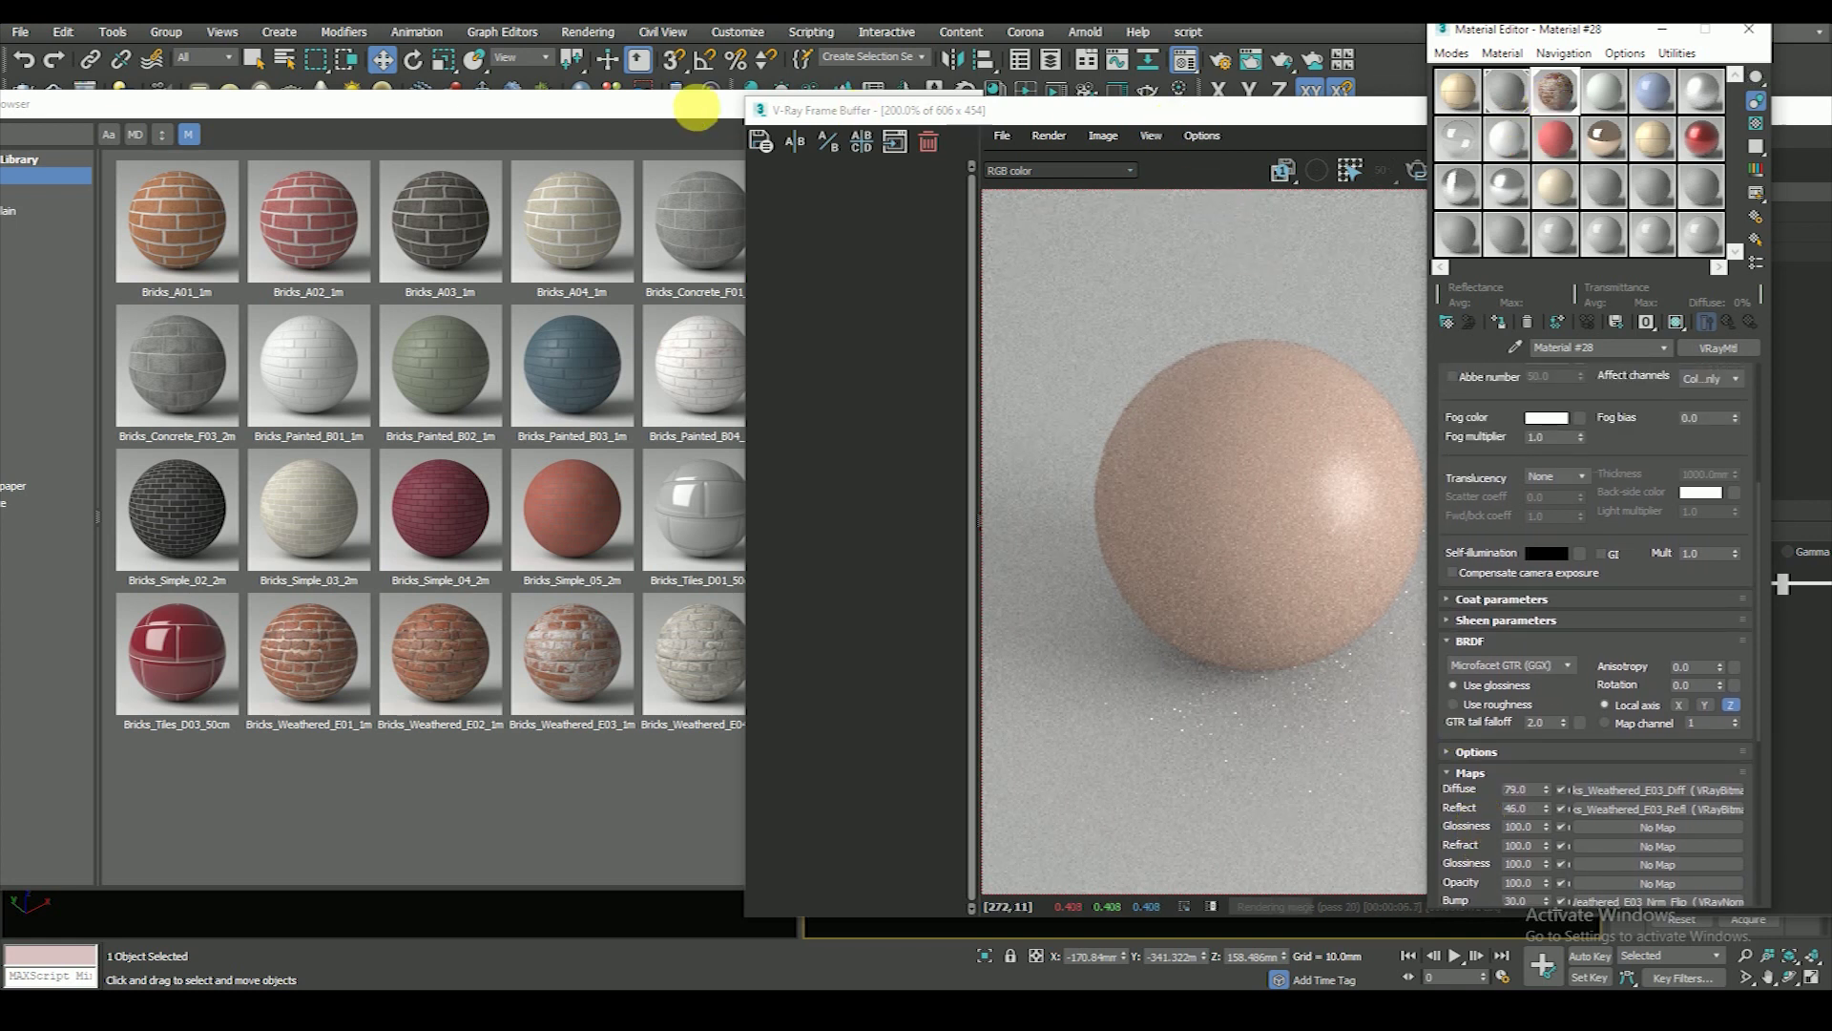
left_click(680, 114)
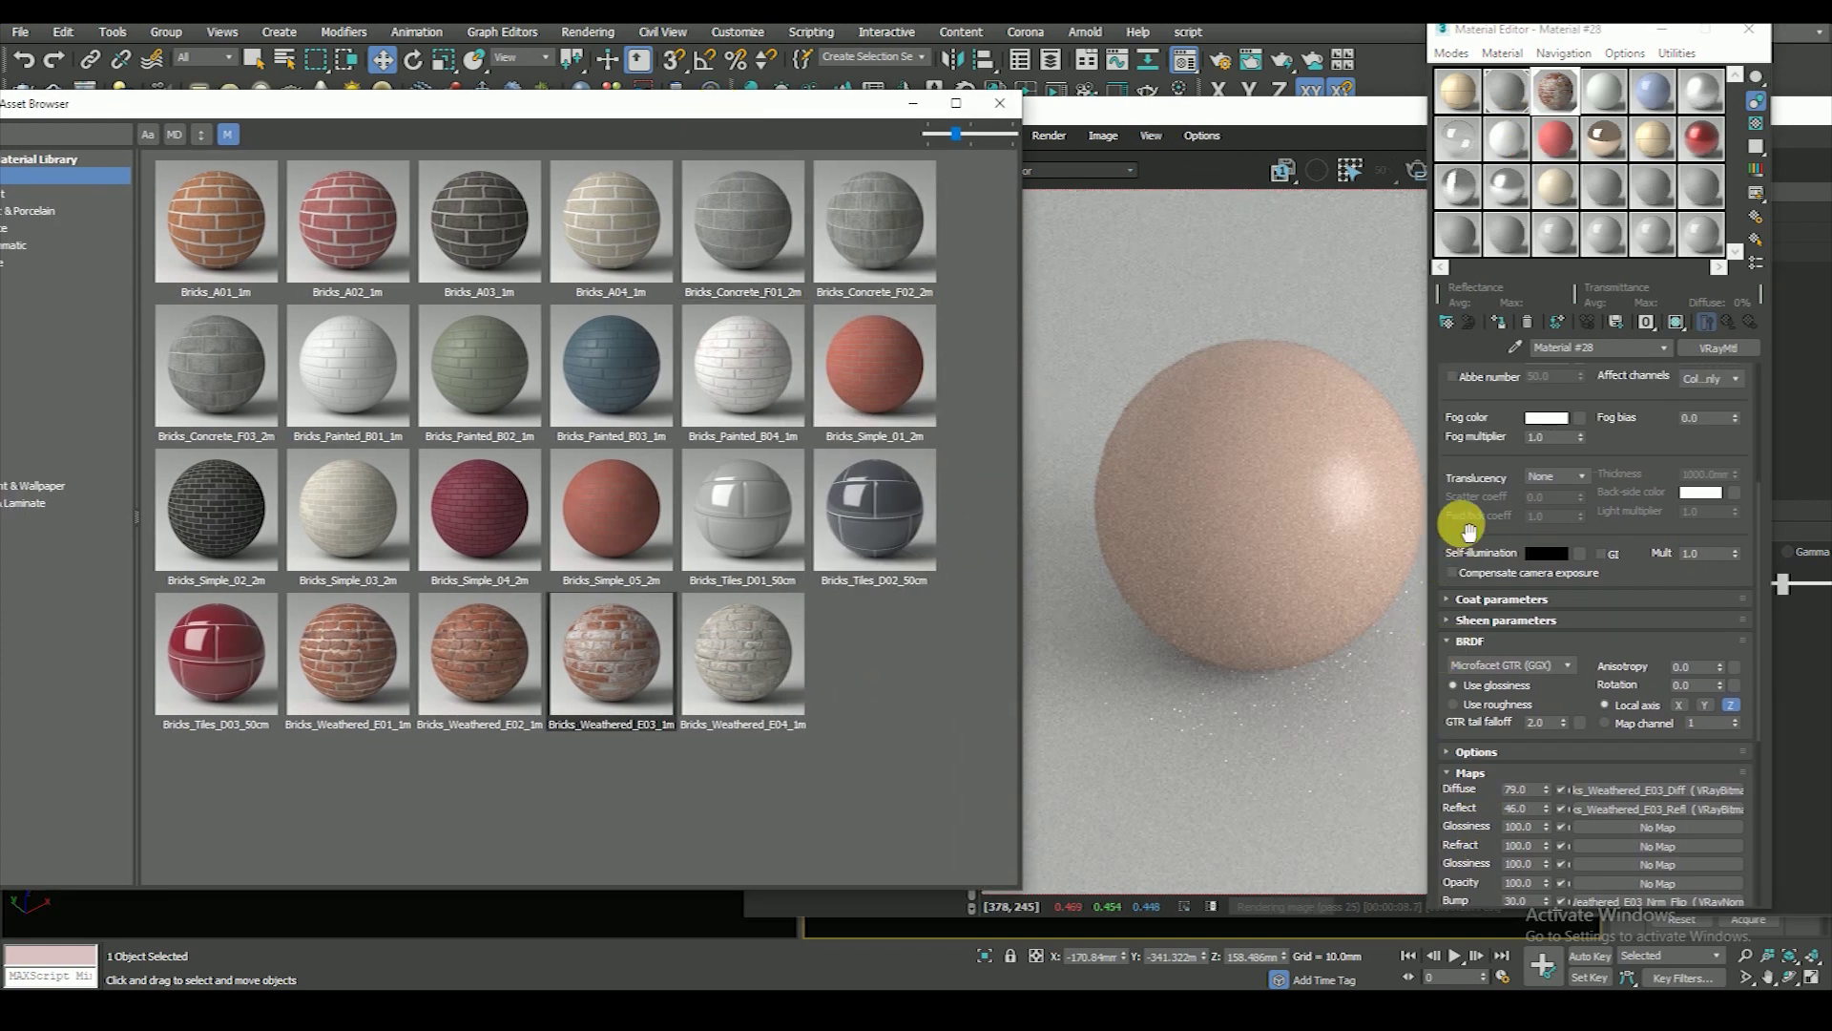
scroll(1468, 531, "up", 4)
scroll(1464, 441, "up", 3)
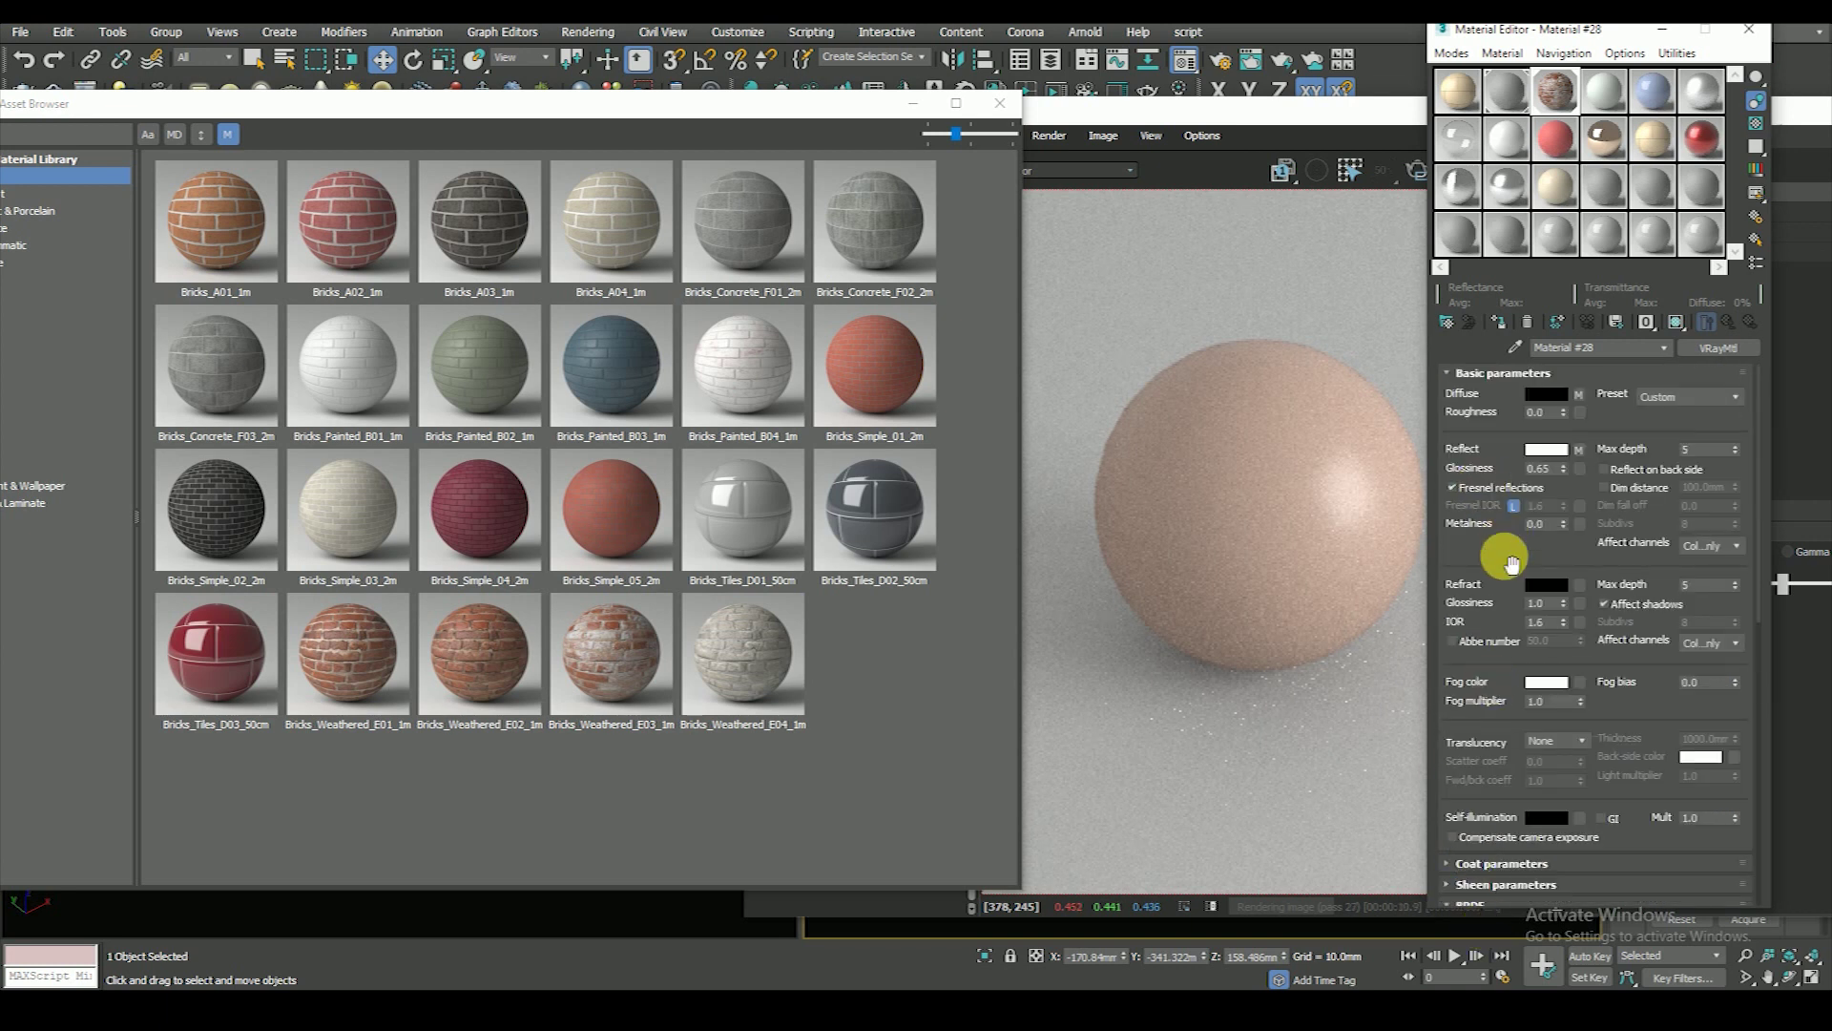
left_click(1371, 119)
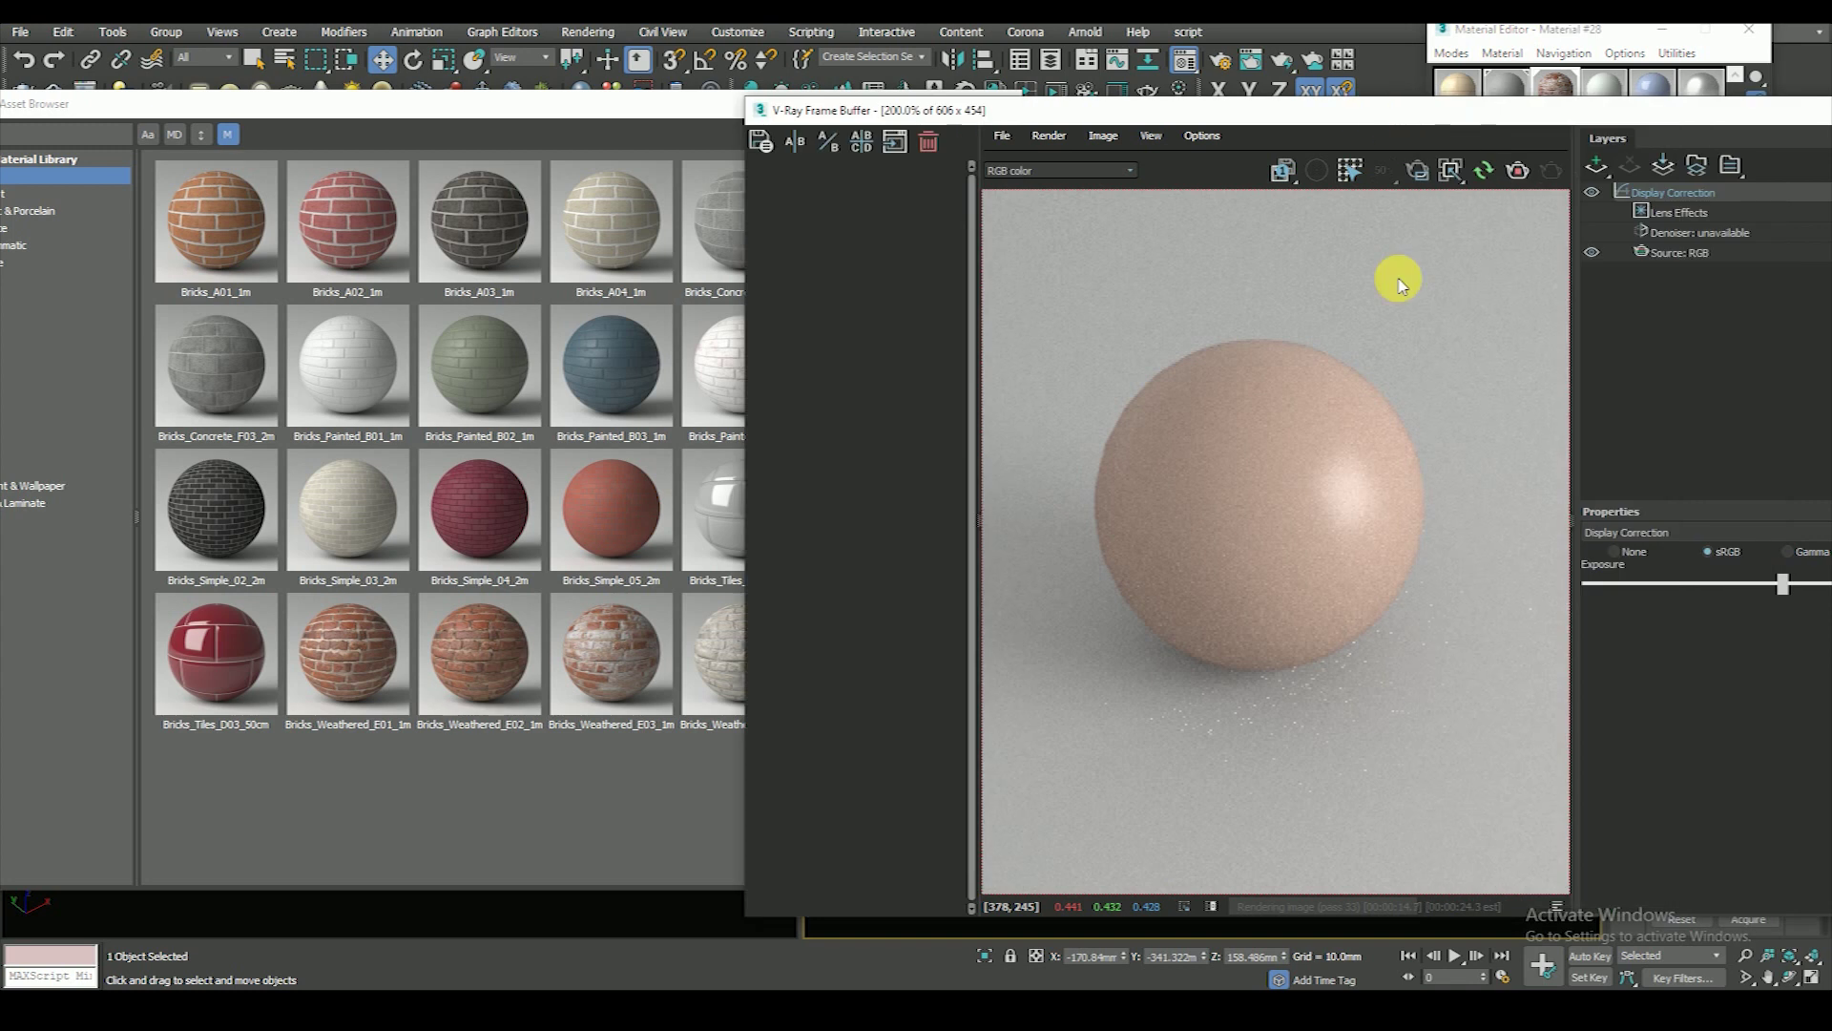
left_click(1562, 89)
scroll(1498, 678, "down", 10)
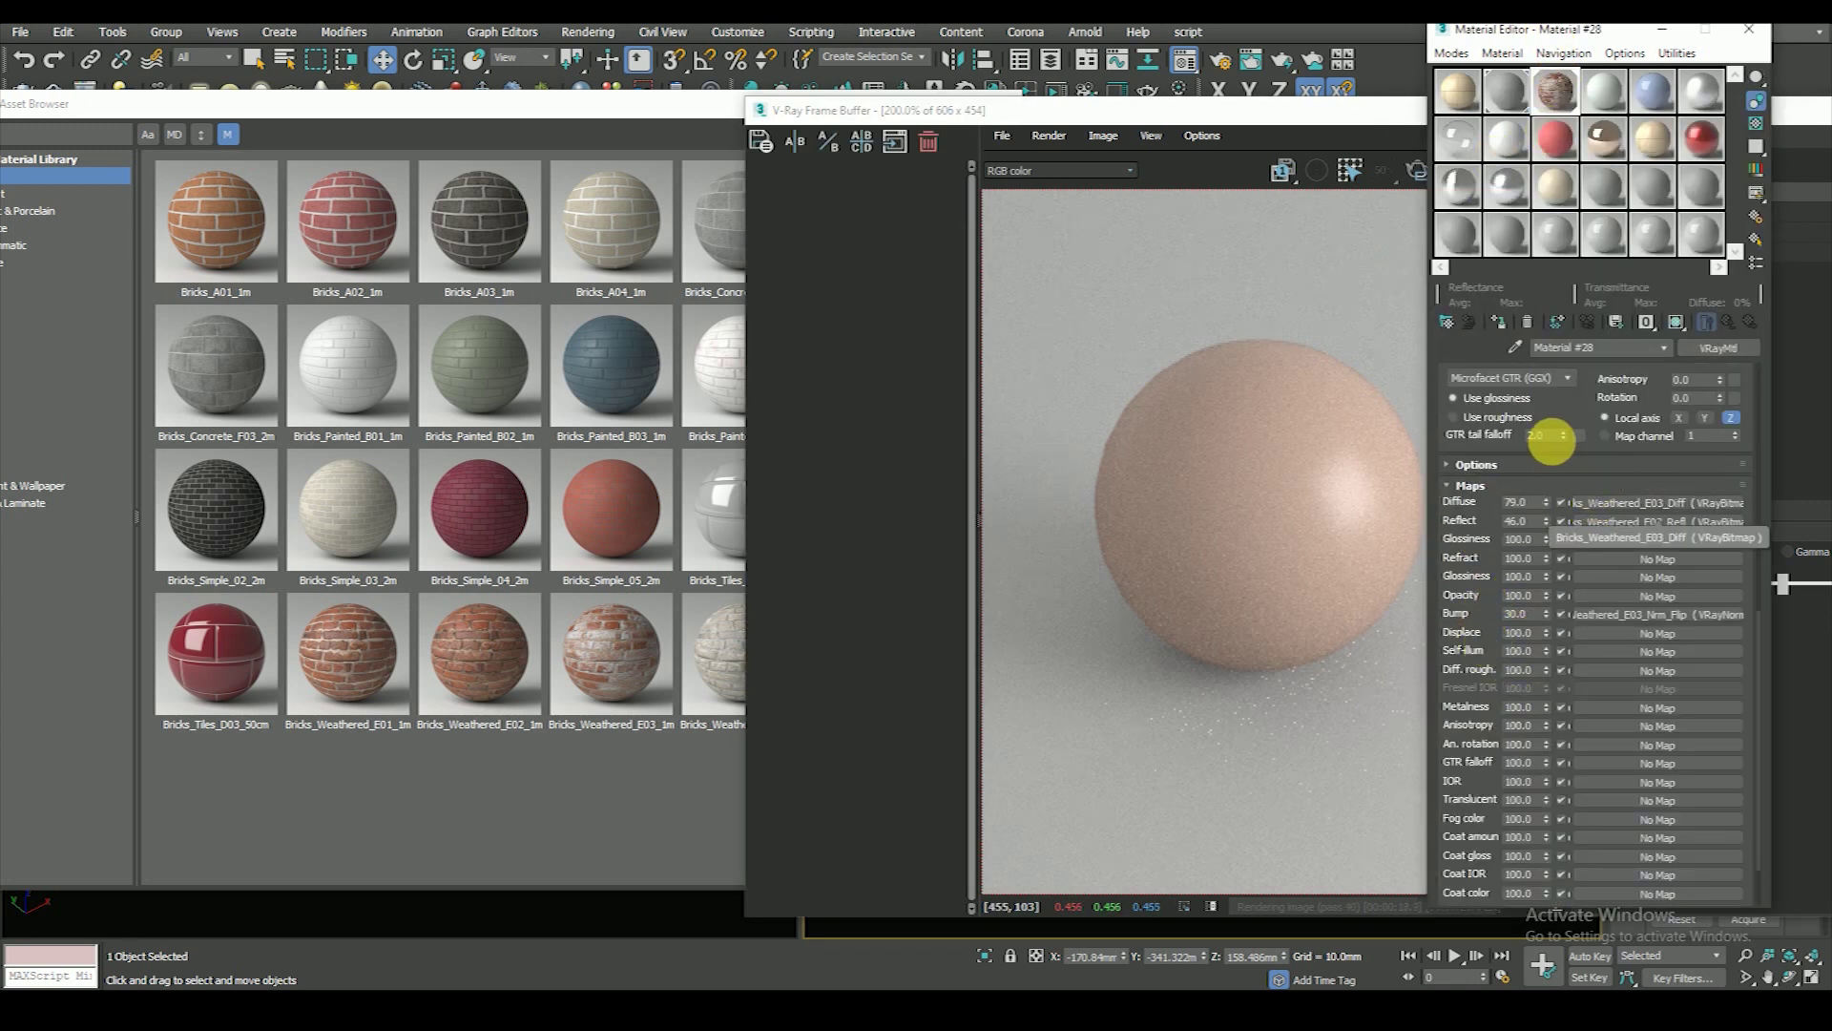
scroll(1513, 716, "up", 5)
- Collapse all rollouts, expand Maps and open the Diffuse bitmap down to its Coordinates
right_click(1505, 370)
left_click(1521, 411)
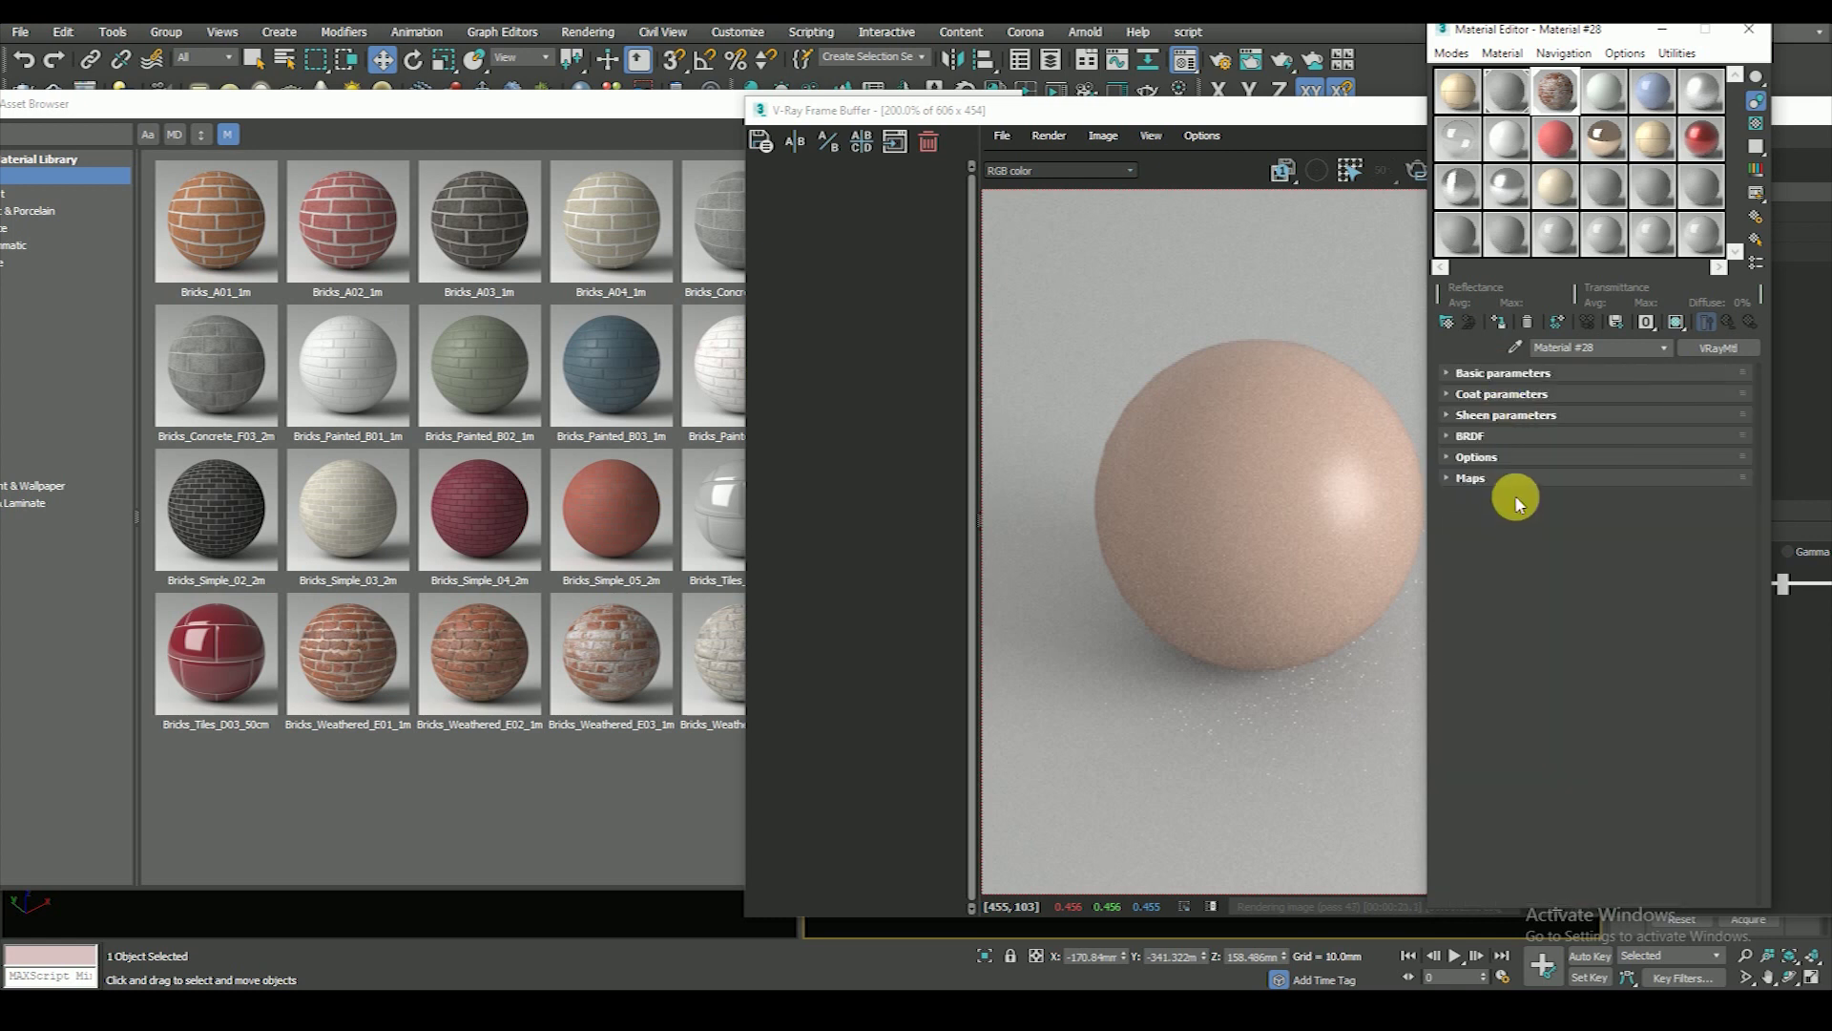
left_click(1498, 475)
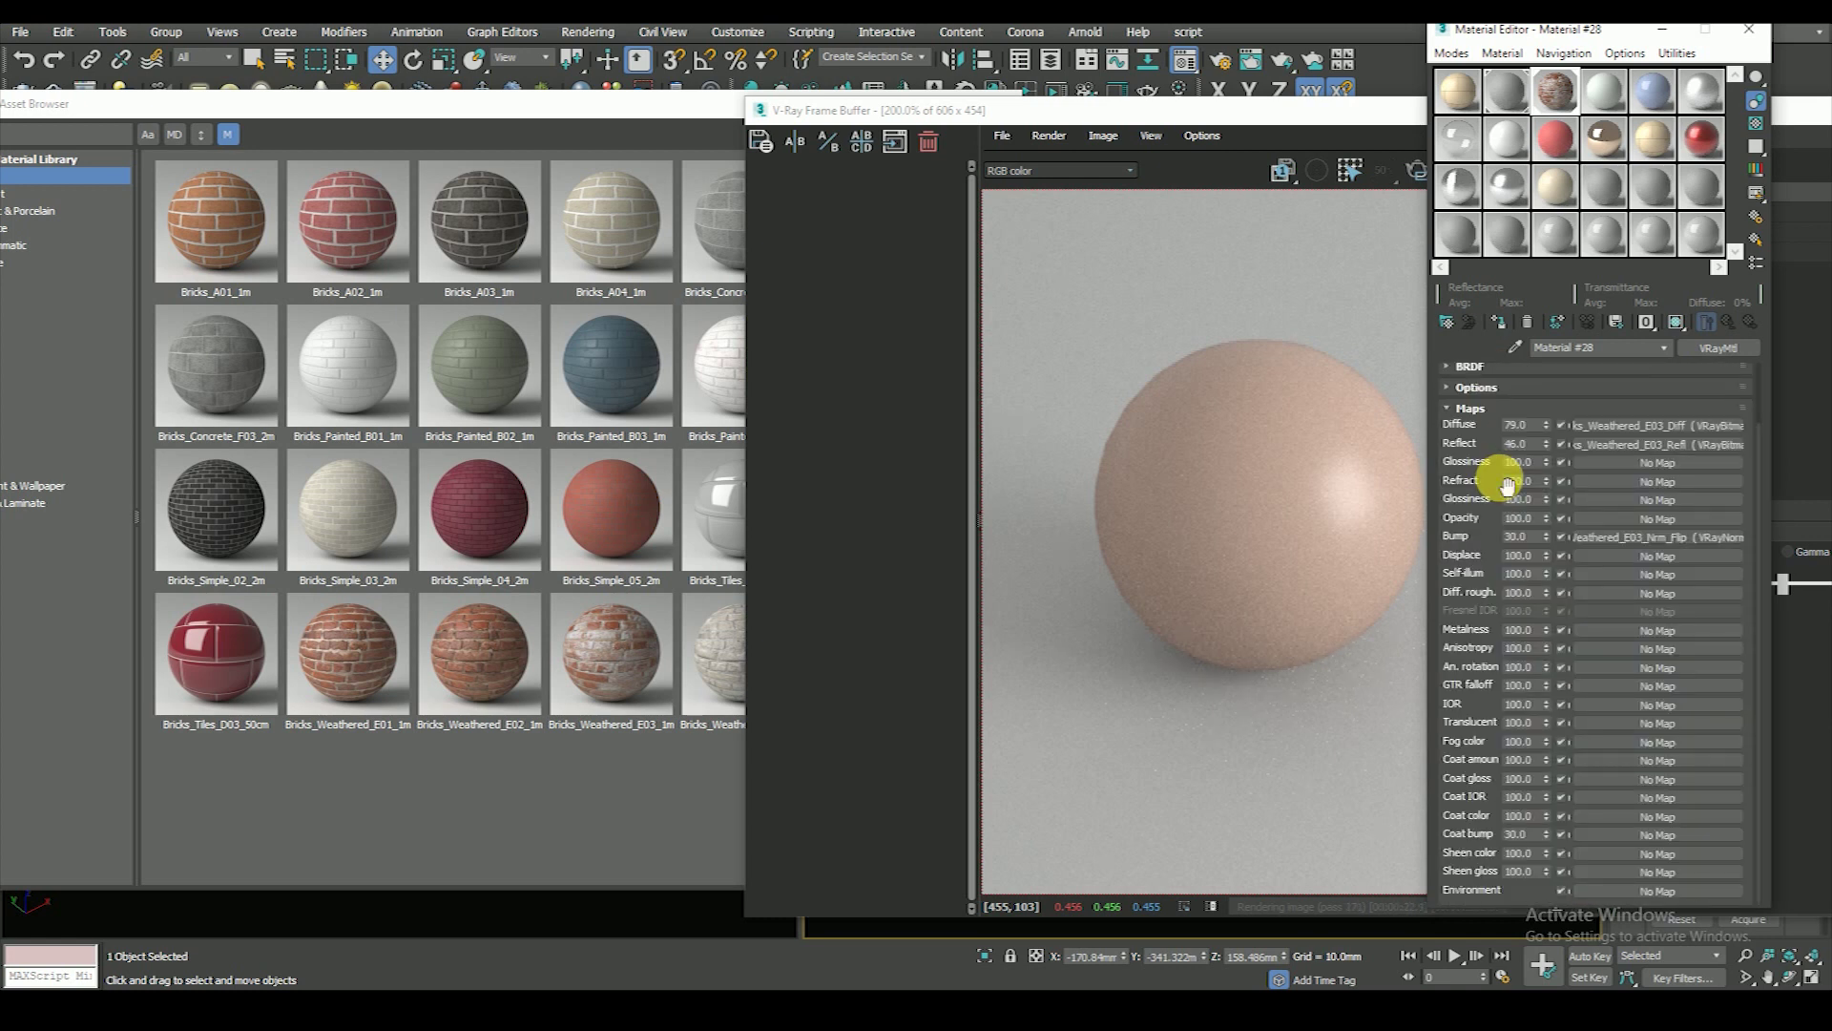
left_click(1658, 424)
scroll(1518, 592, "down", 5)
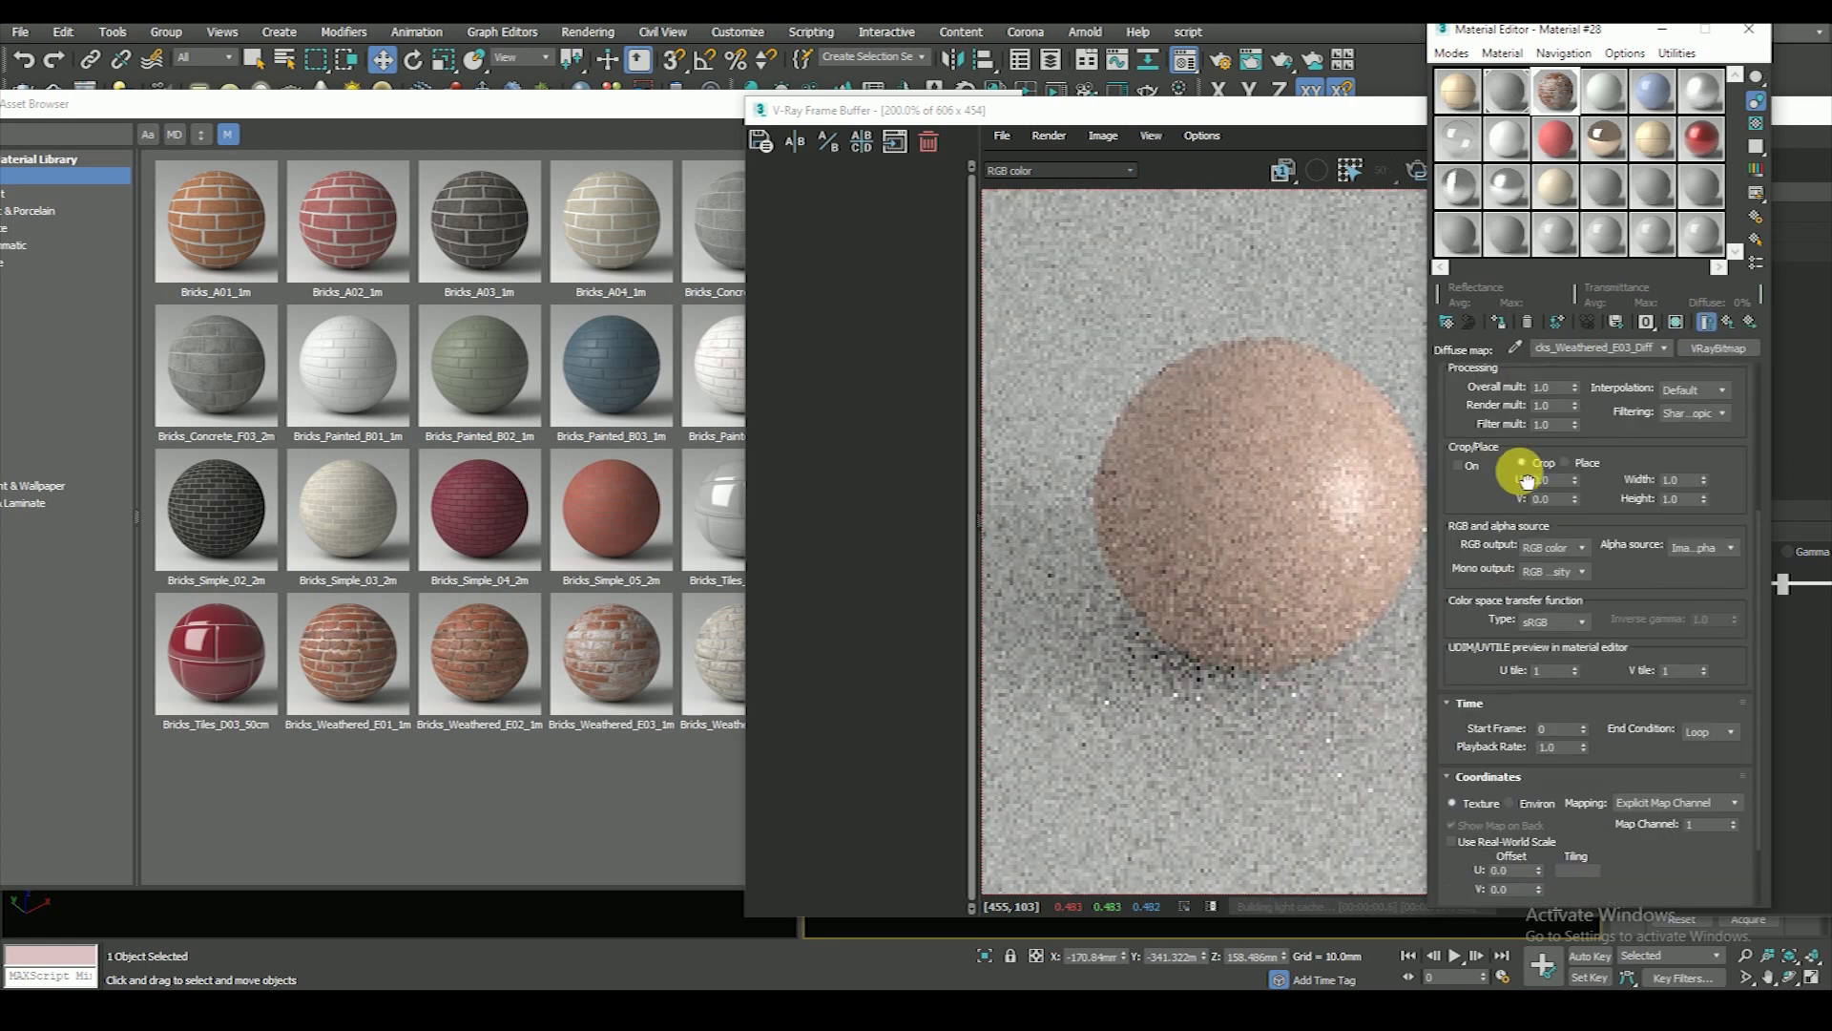
- Leave Use Real-World Scale off in the diffuse bitmap and close the Material Editor
left_click(1452, 750)
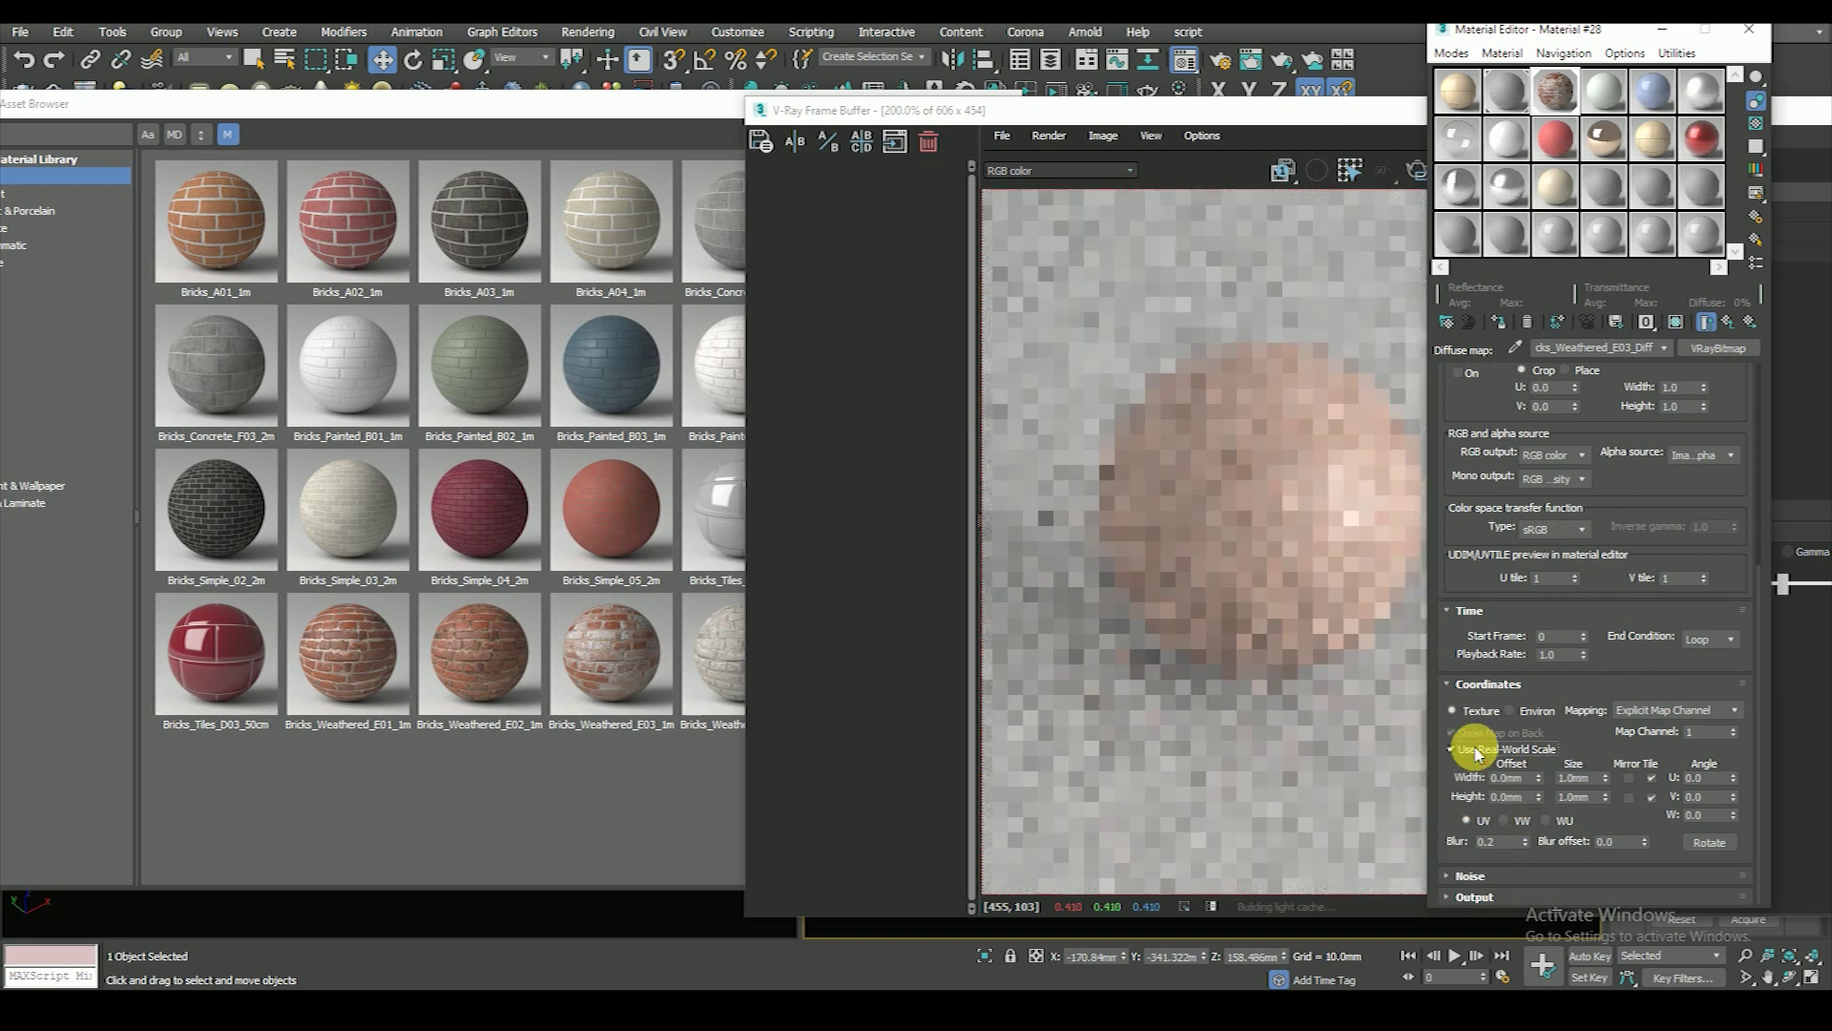
double_click(1594, 780)
type("50")
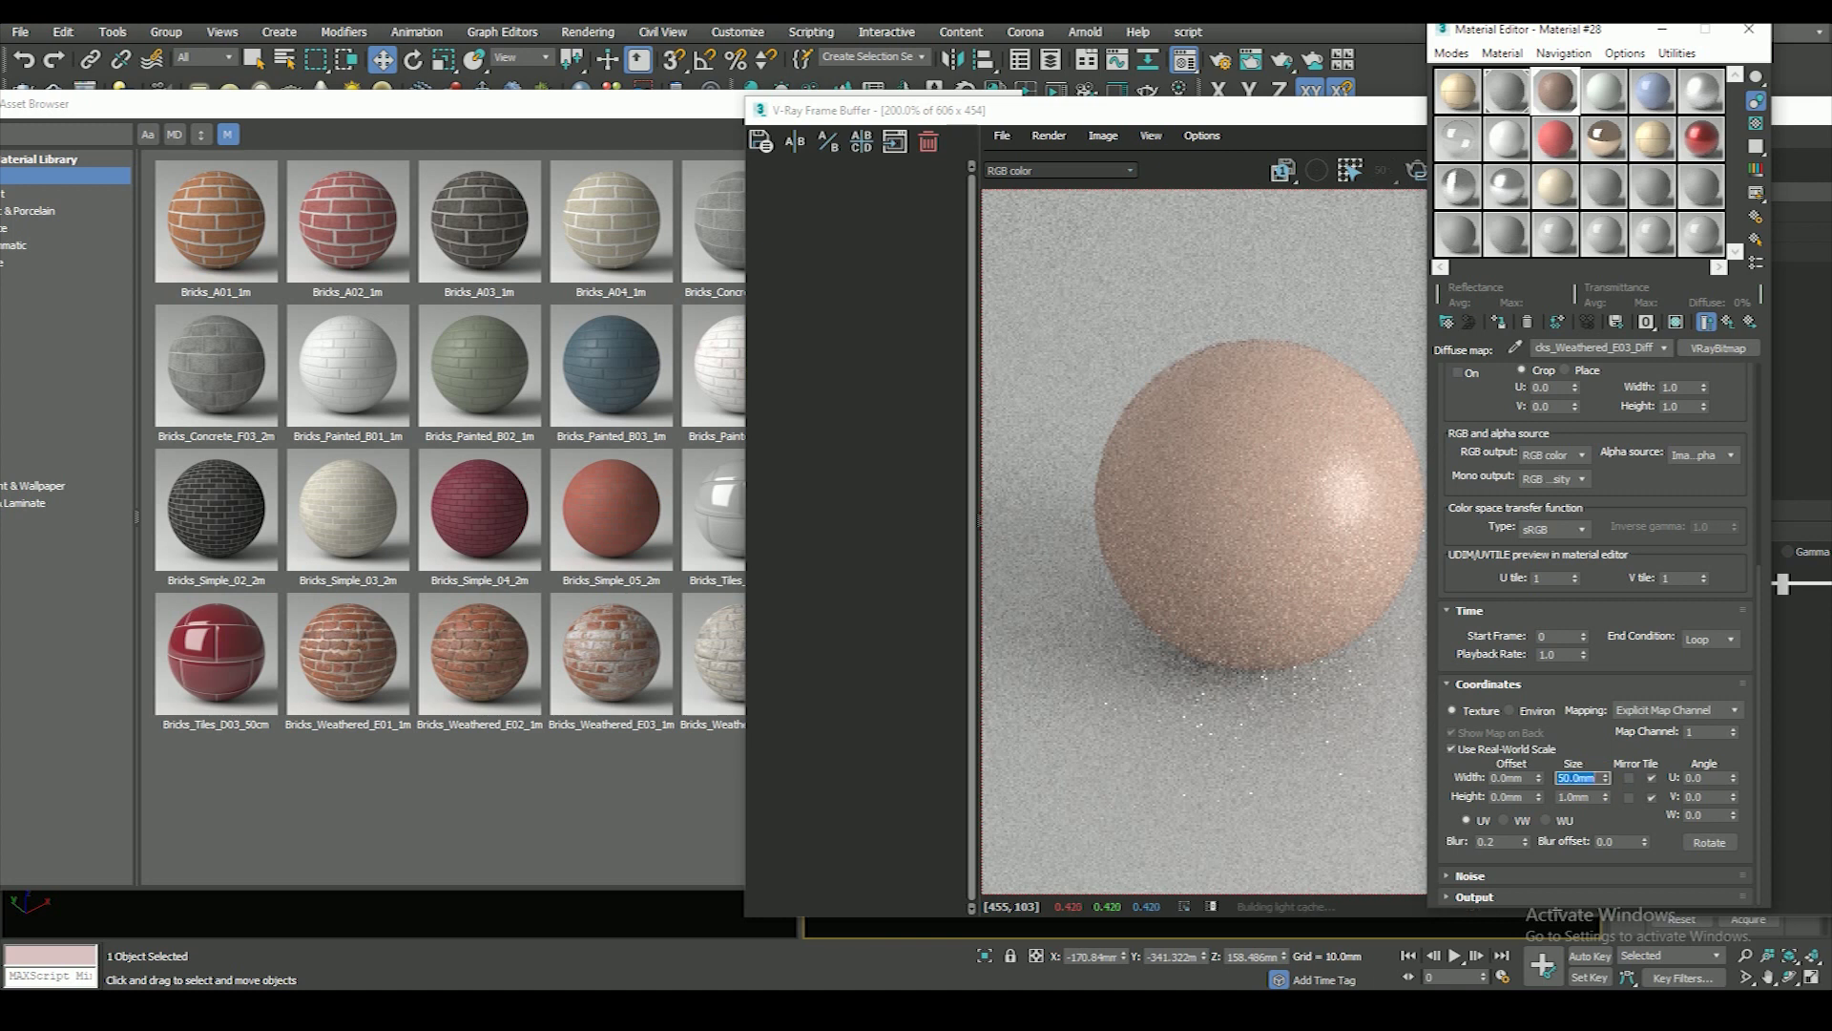
left_click(1461, 752)
left_click(1748, 38)
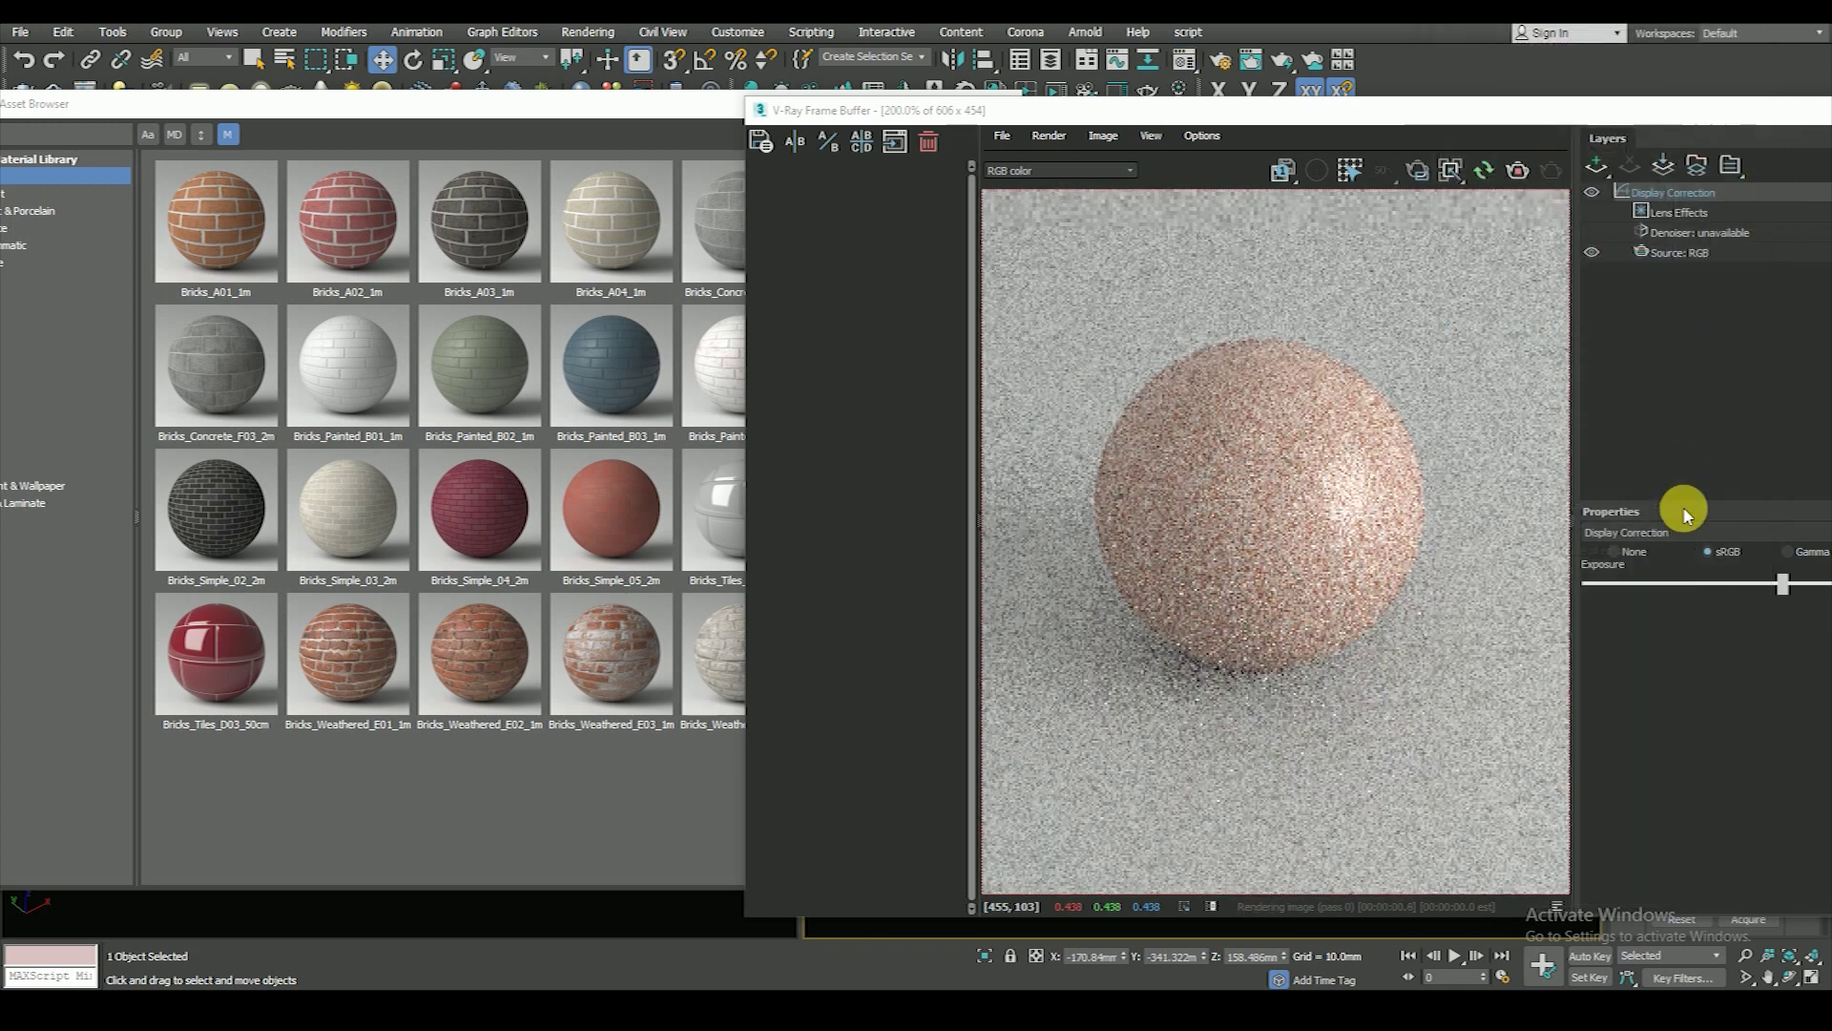
- Uncheck Real-World Map Size on the sphere's UVW Map modifier
left_click_drag(1619, 111, 1061, 119)
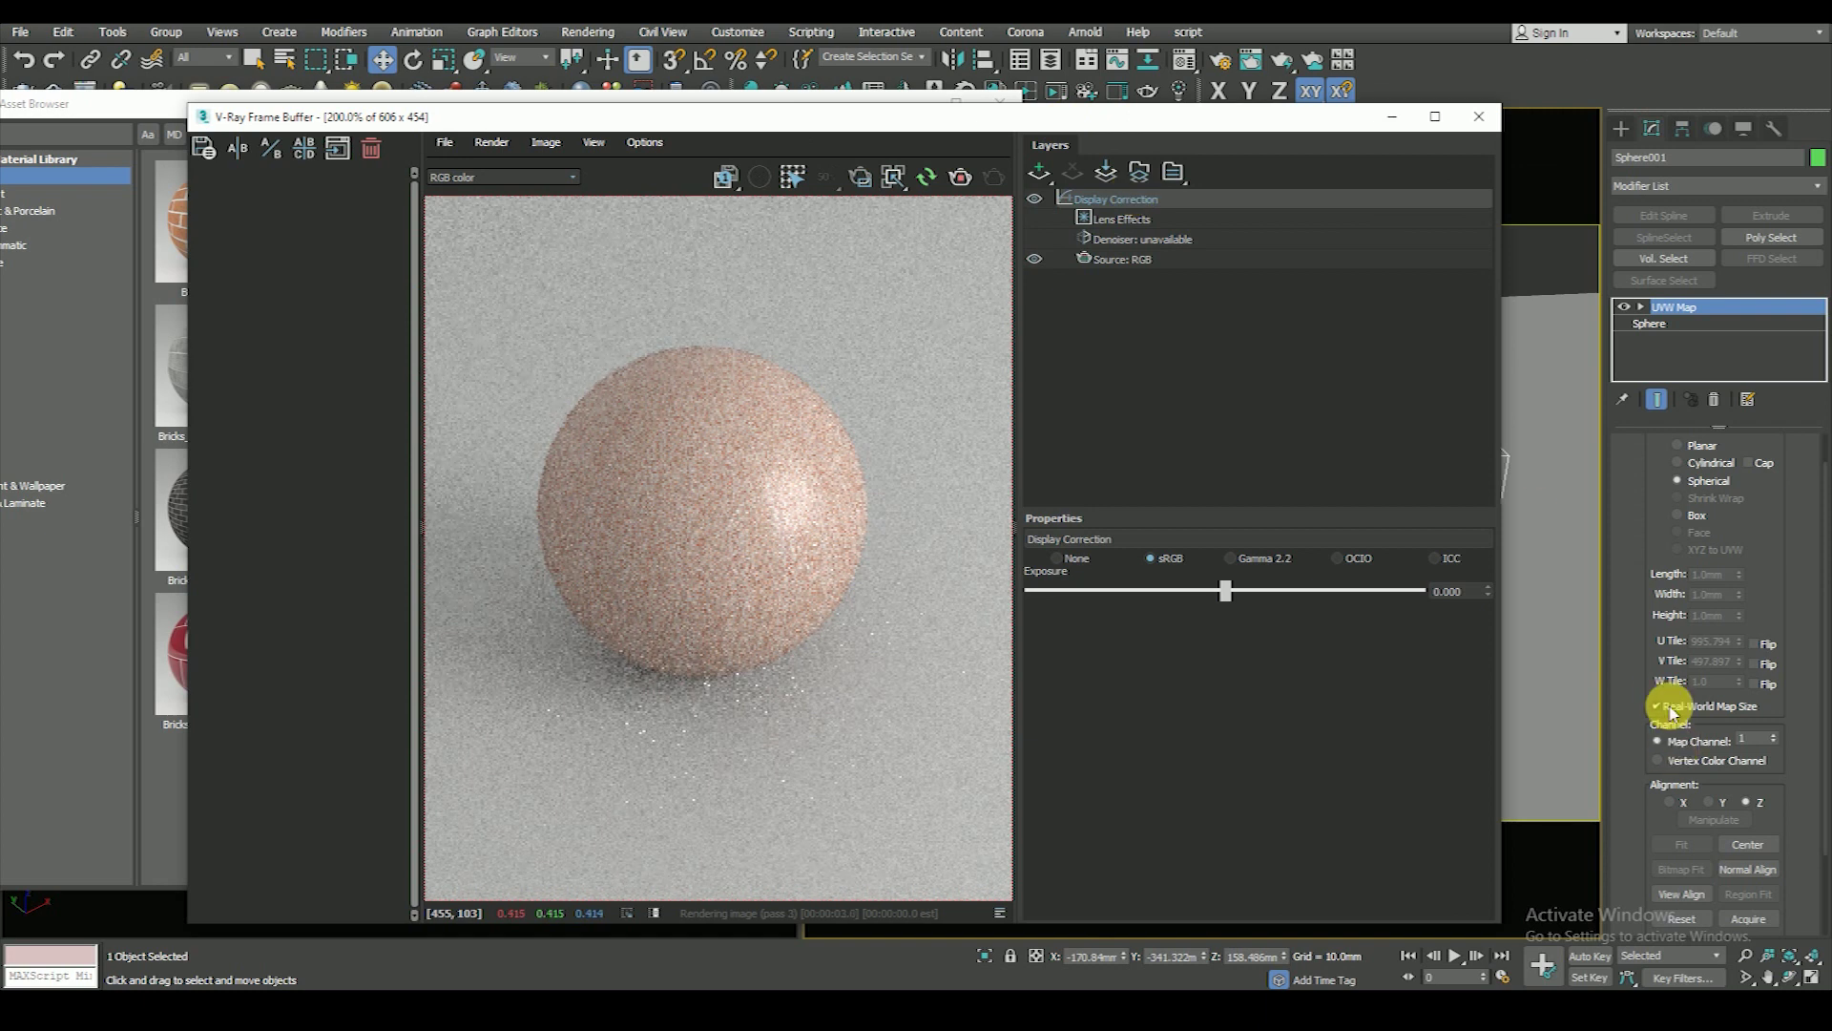
left_click(1670, 708)
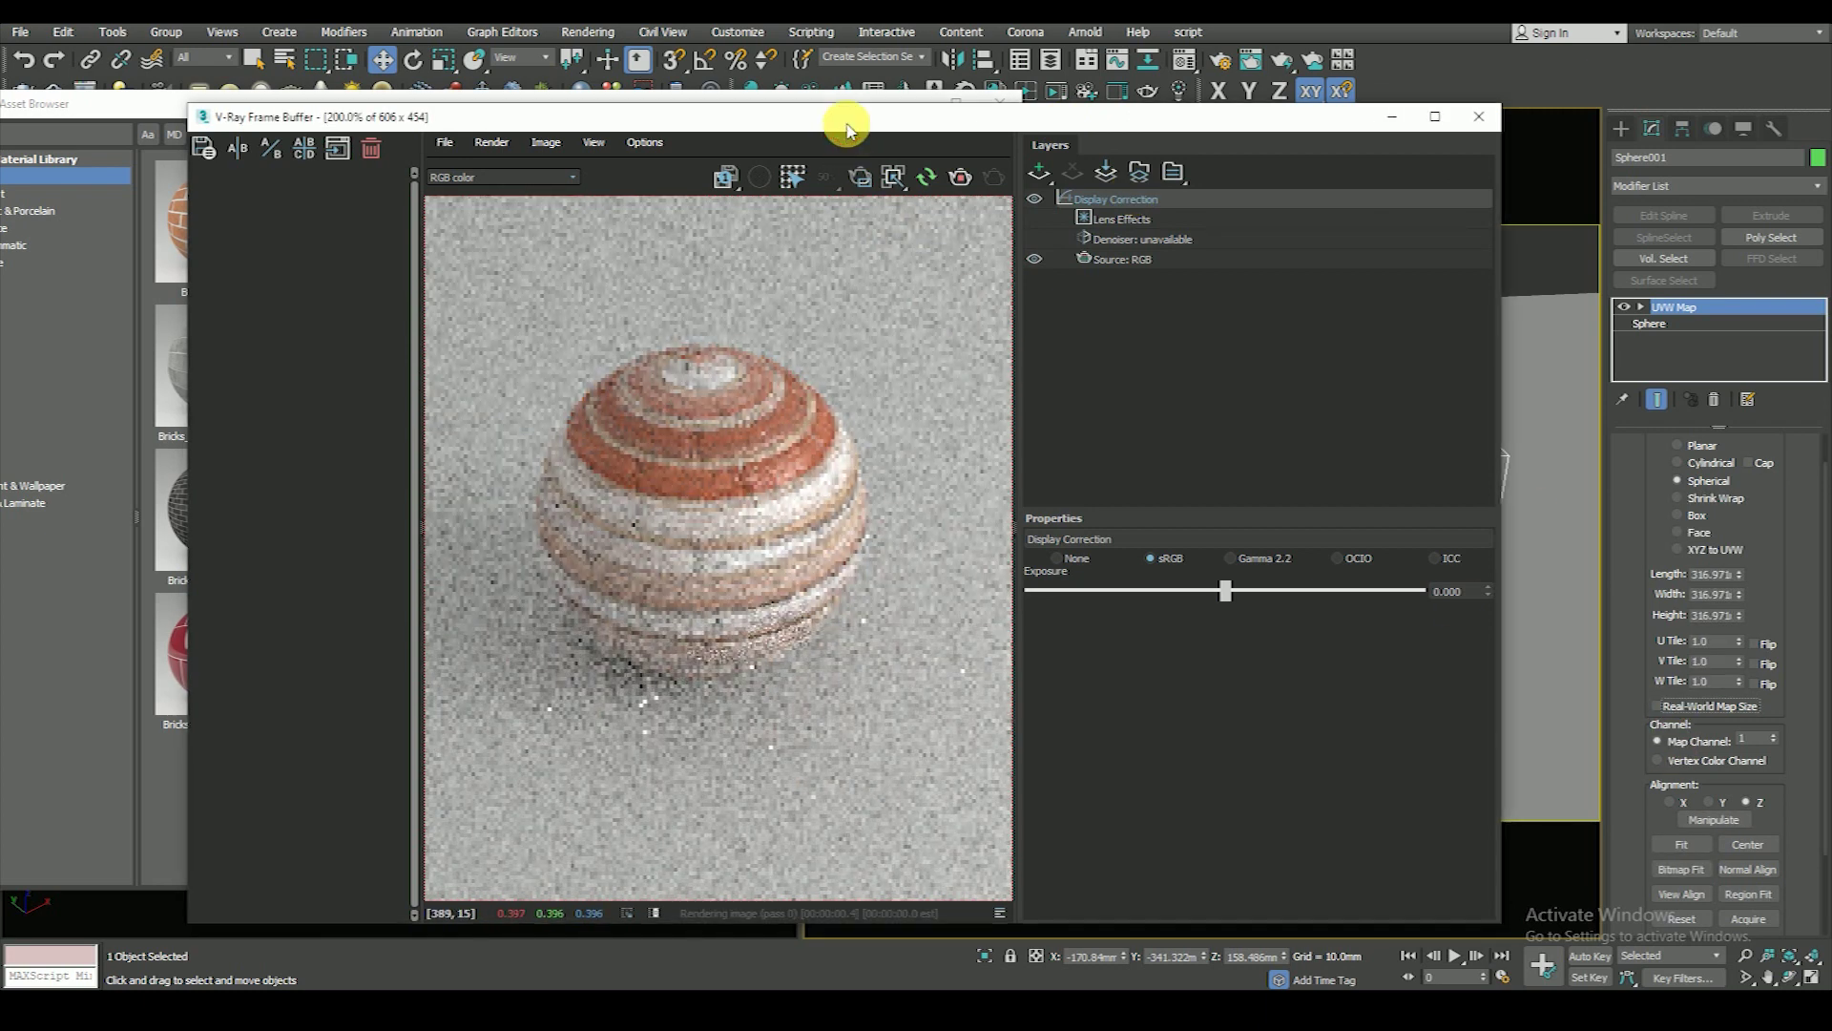
left_click_drag(845, 125, 1421, 95)
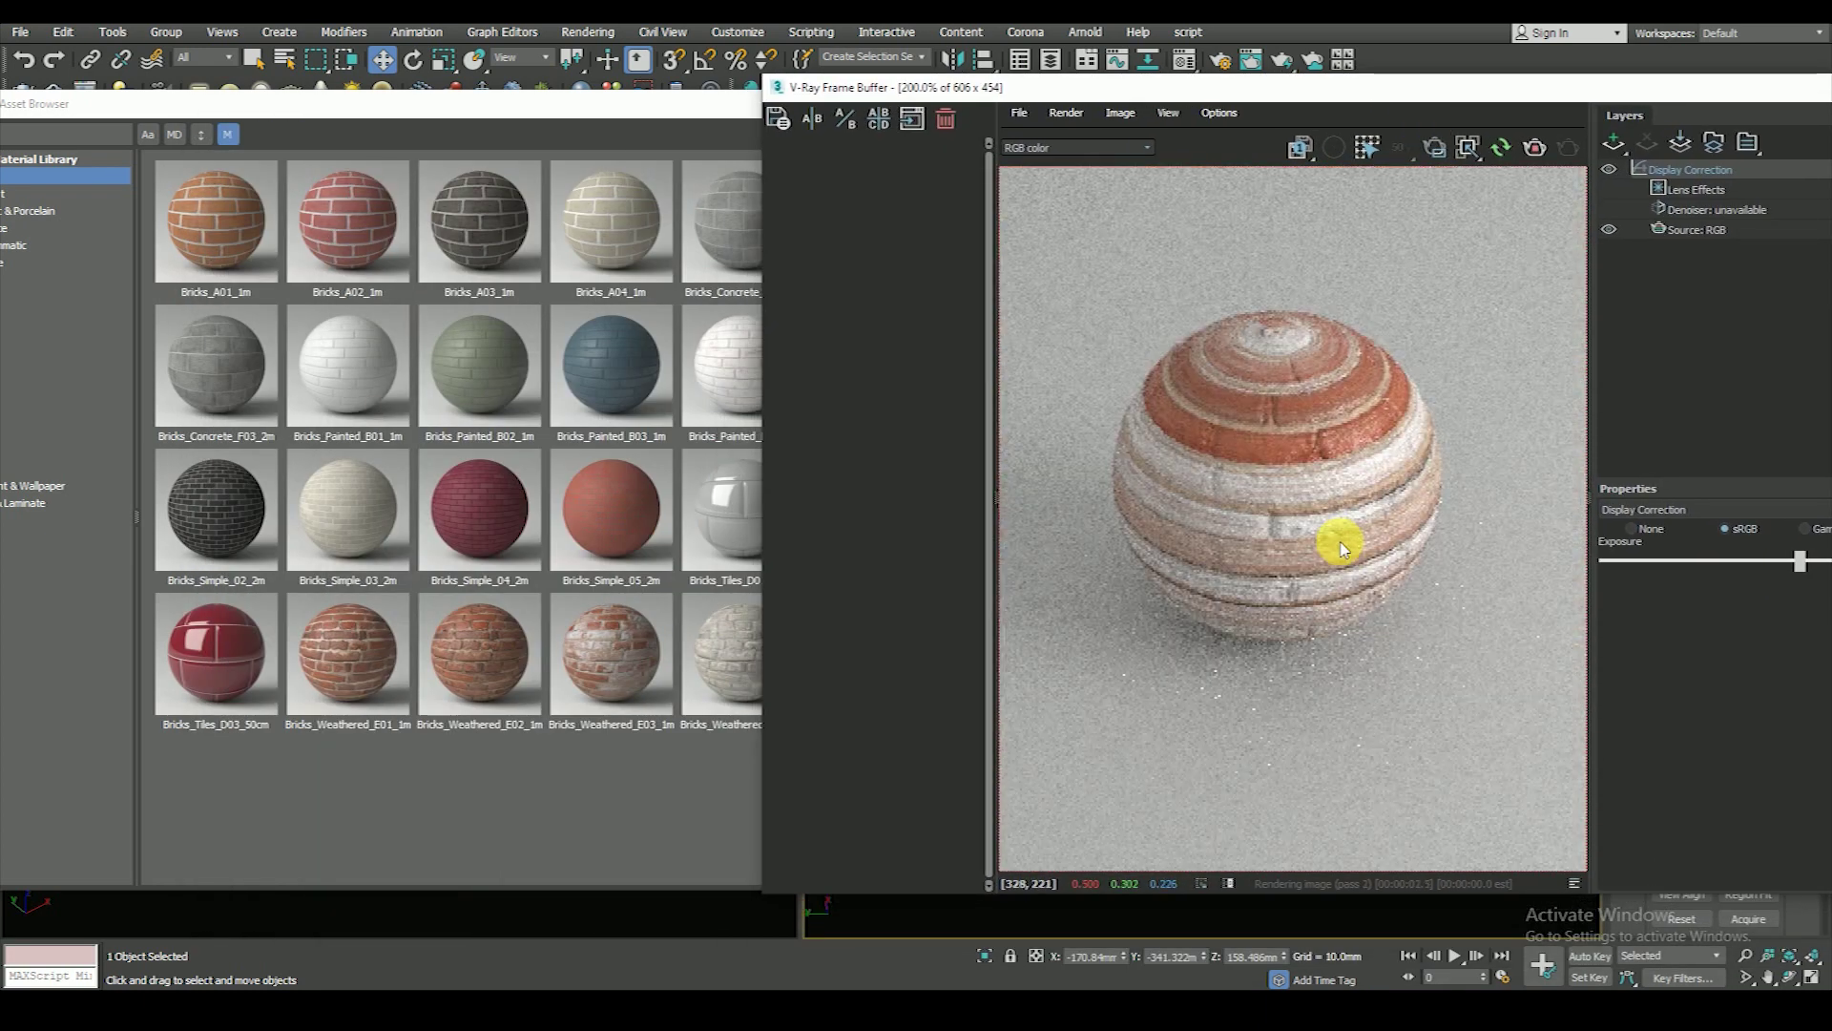
left_click(315, 353)
- Apply Bricks_Concrete_F03_2m to the sphere and view it in the Material Editor
right_click(219, 370)
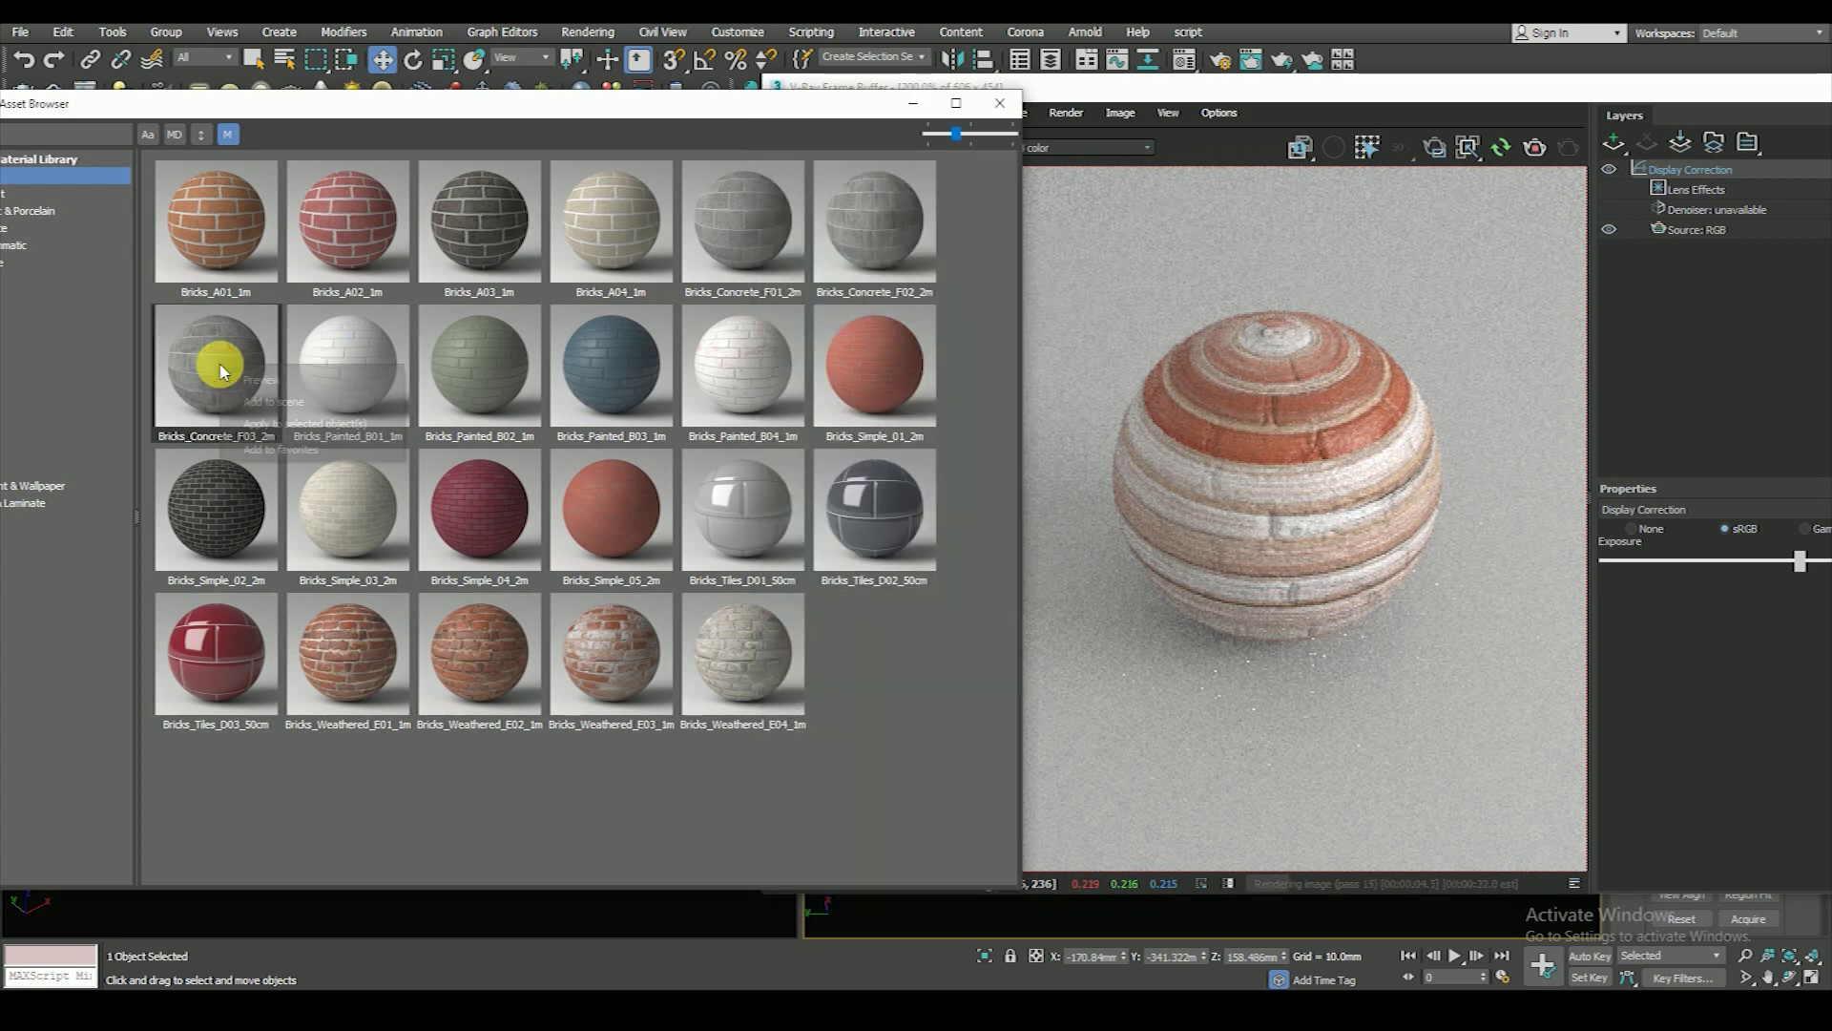
left_click(298, 421)
key("m")
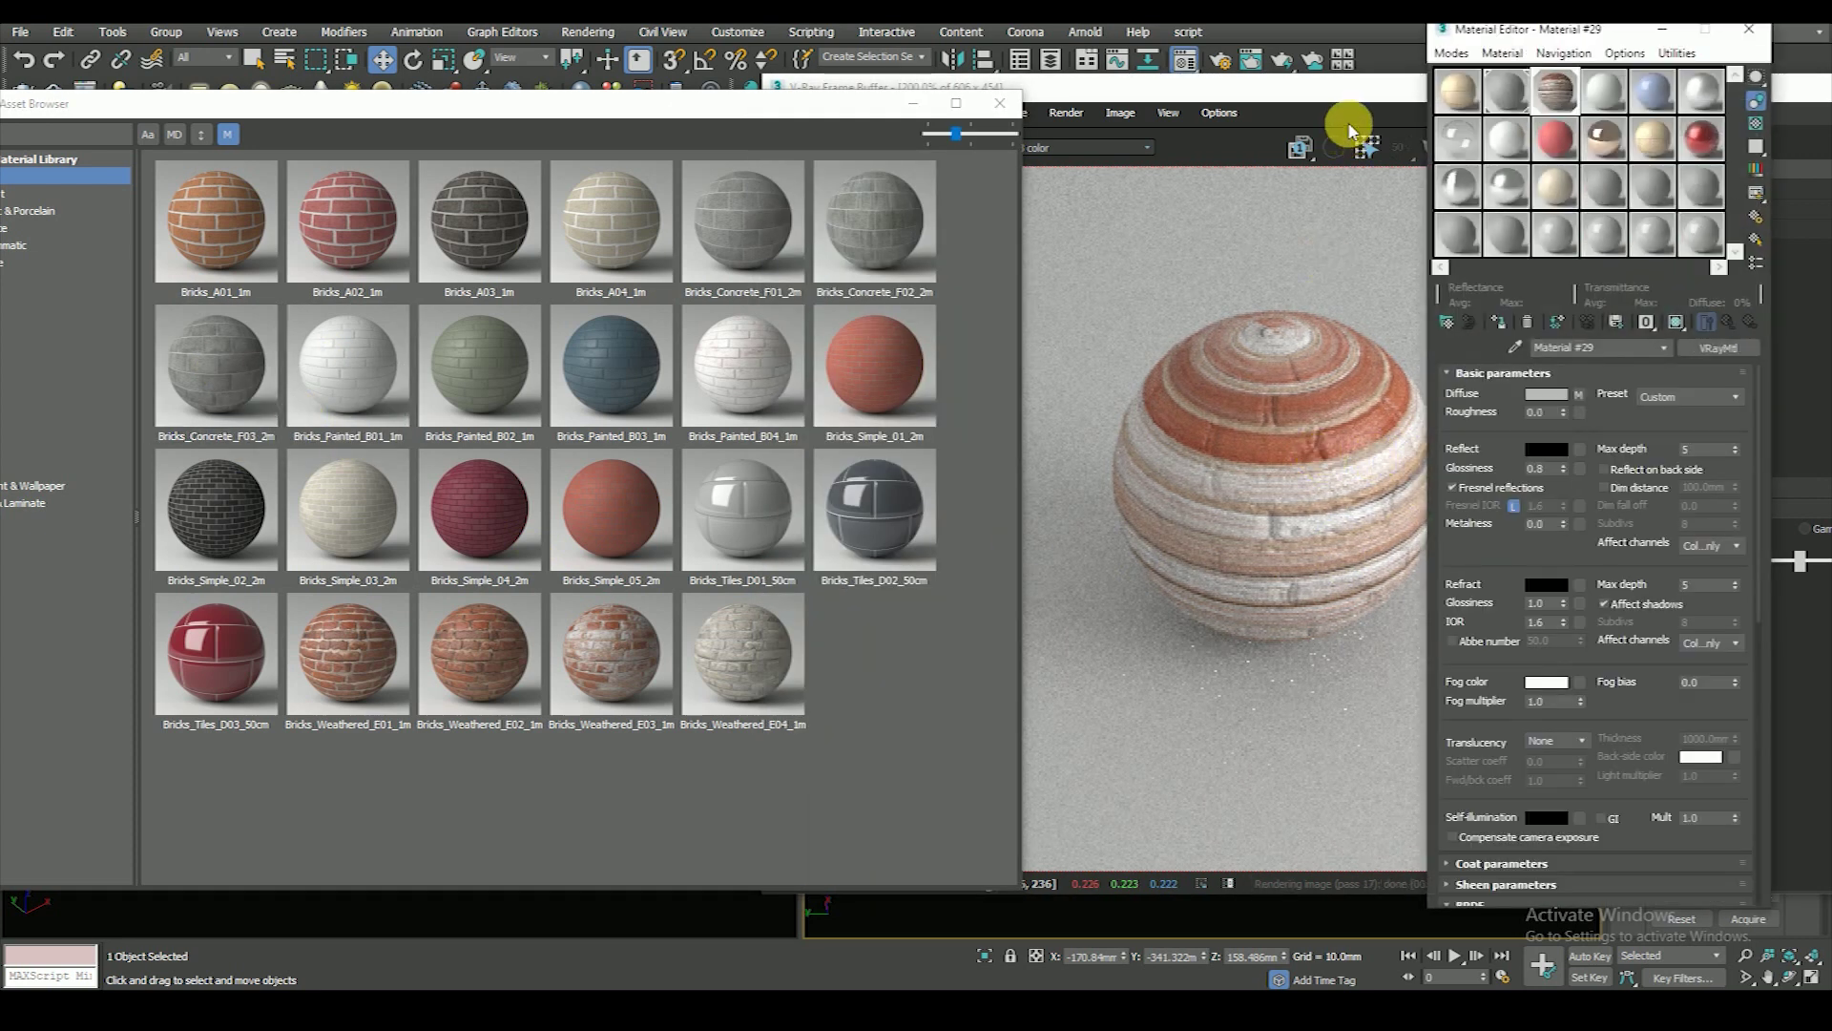
left_click(1351, 132)
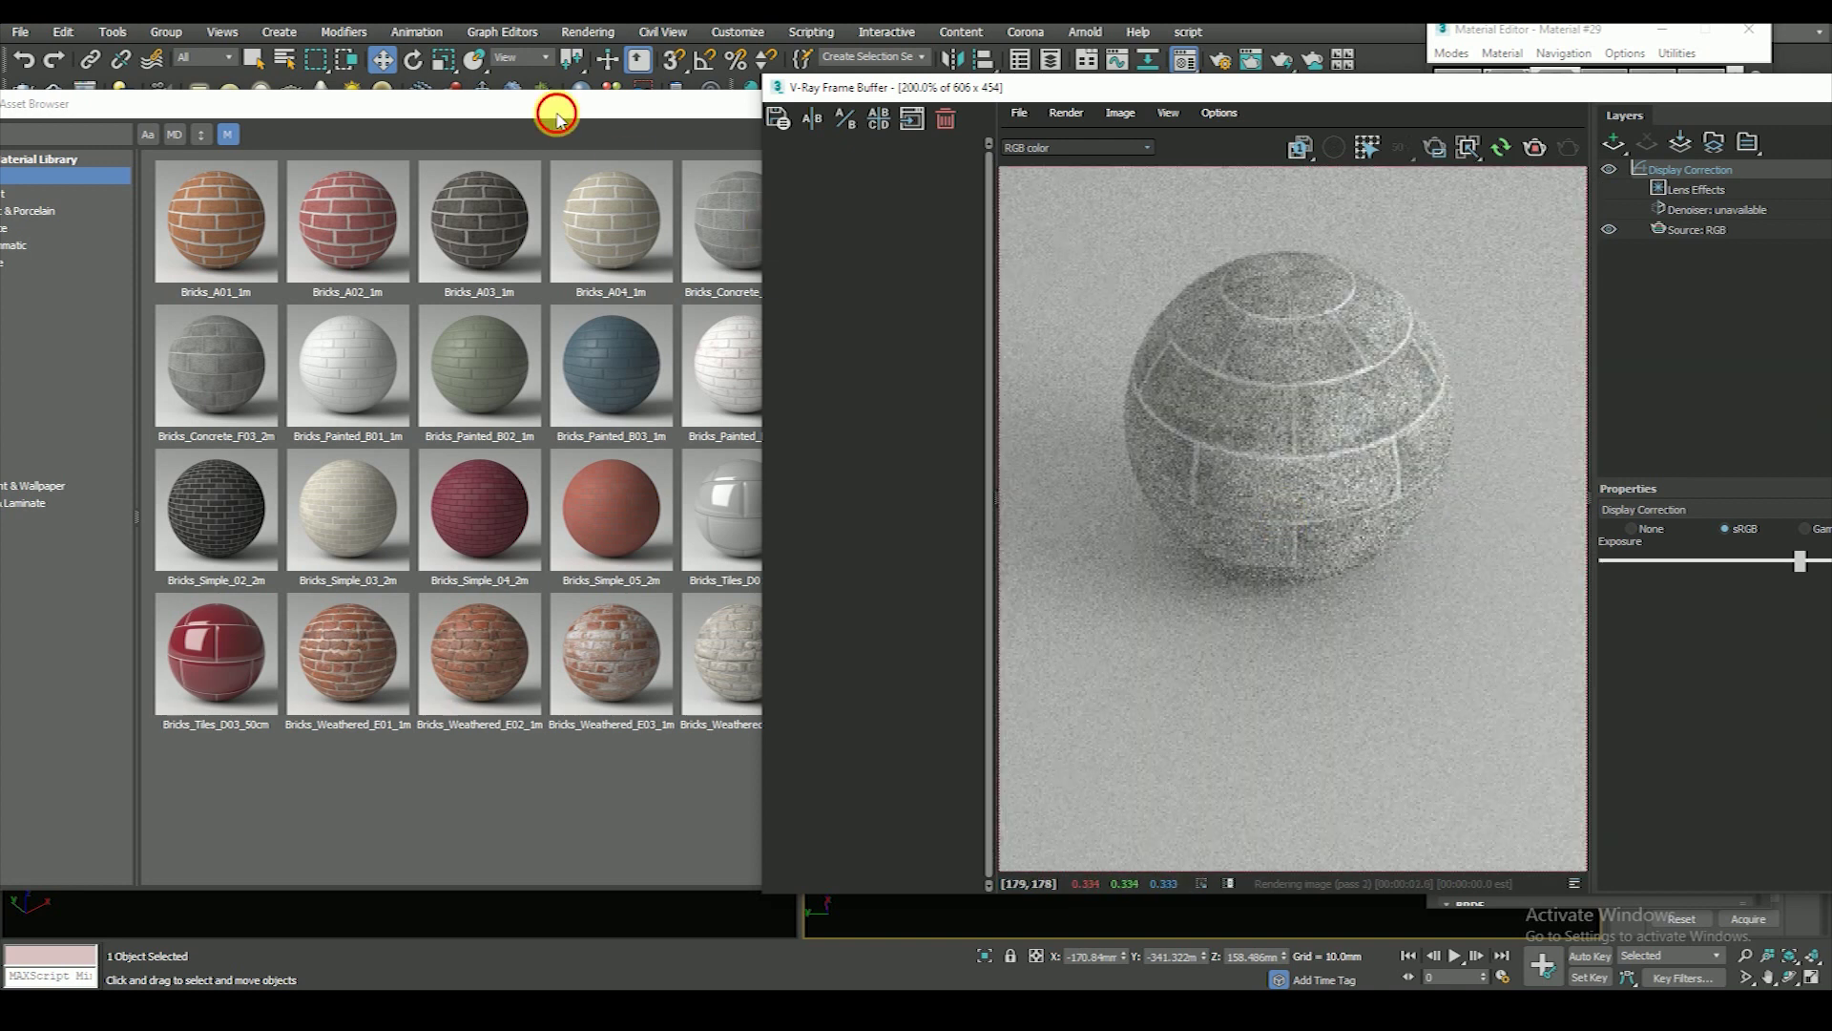
left_click_drag(556, 116, 668, 99)
- Apply Clay_C01_100cm from the library to the sphere
left_click(100, 176)
left_click(100, 193)
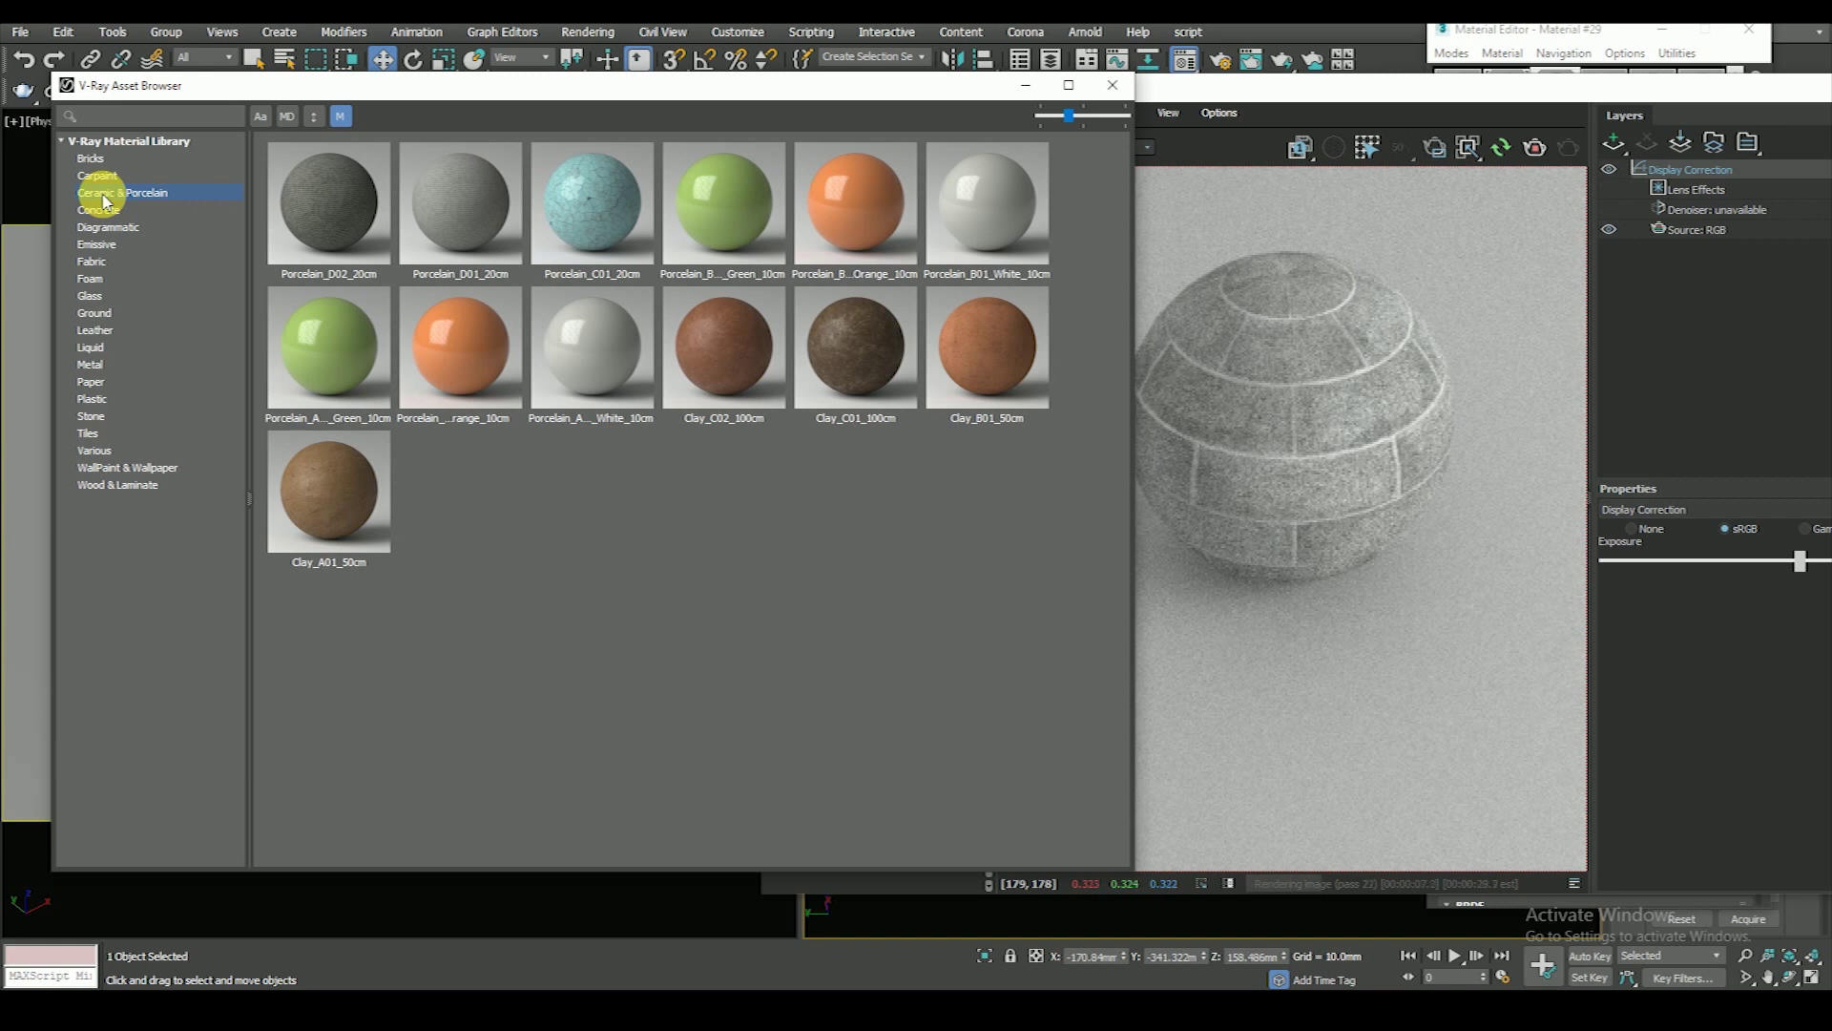
right_click(846, 355)
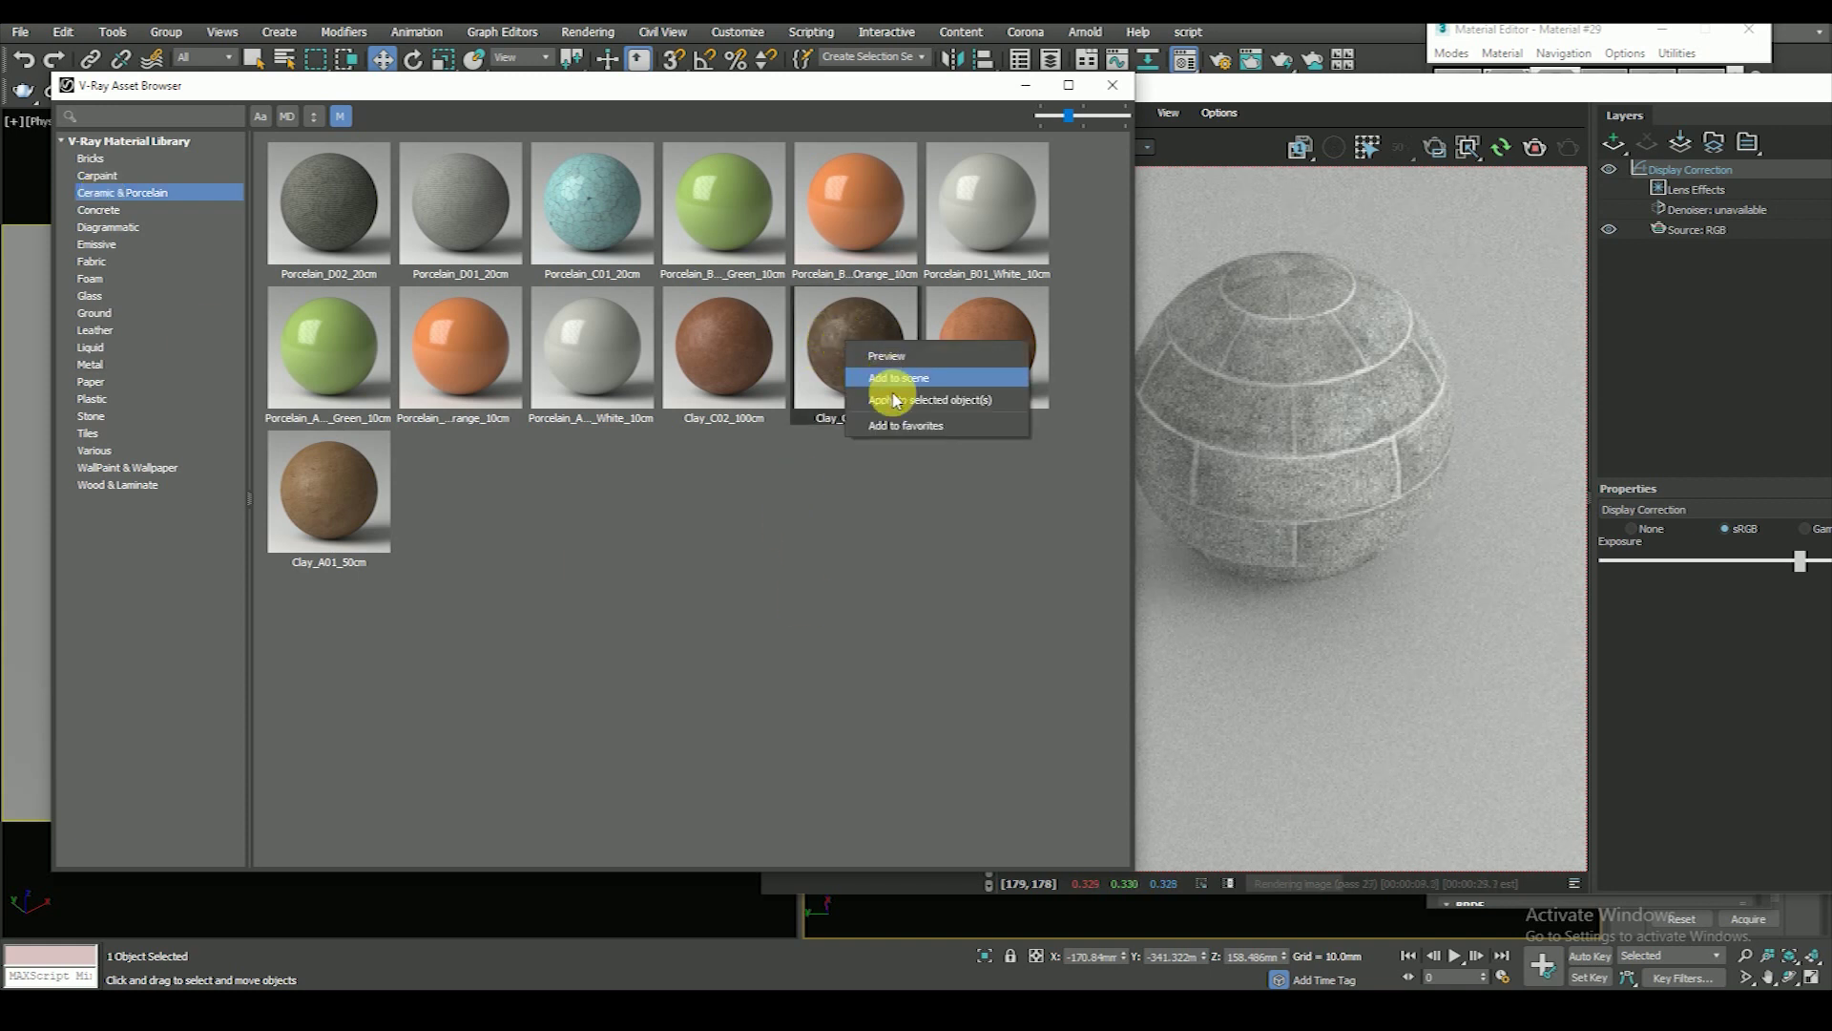
left_click(887, 377)
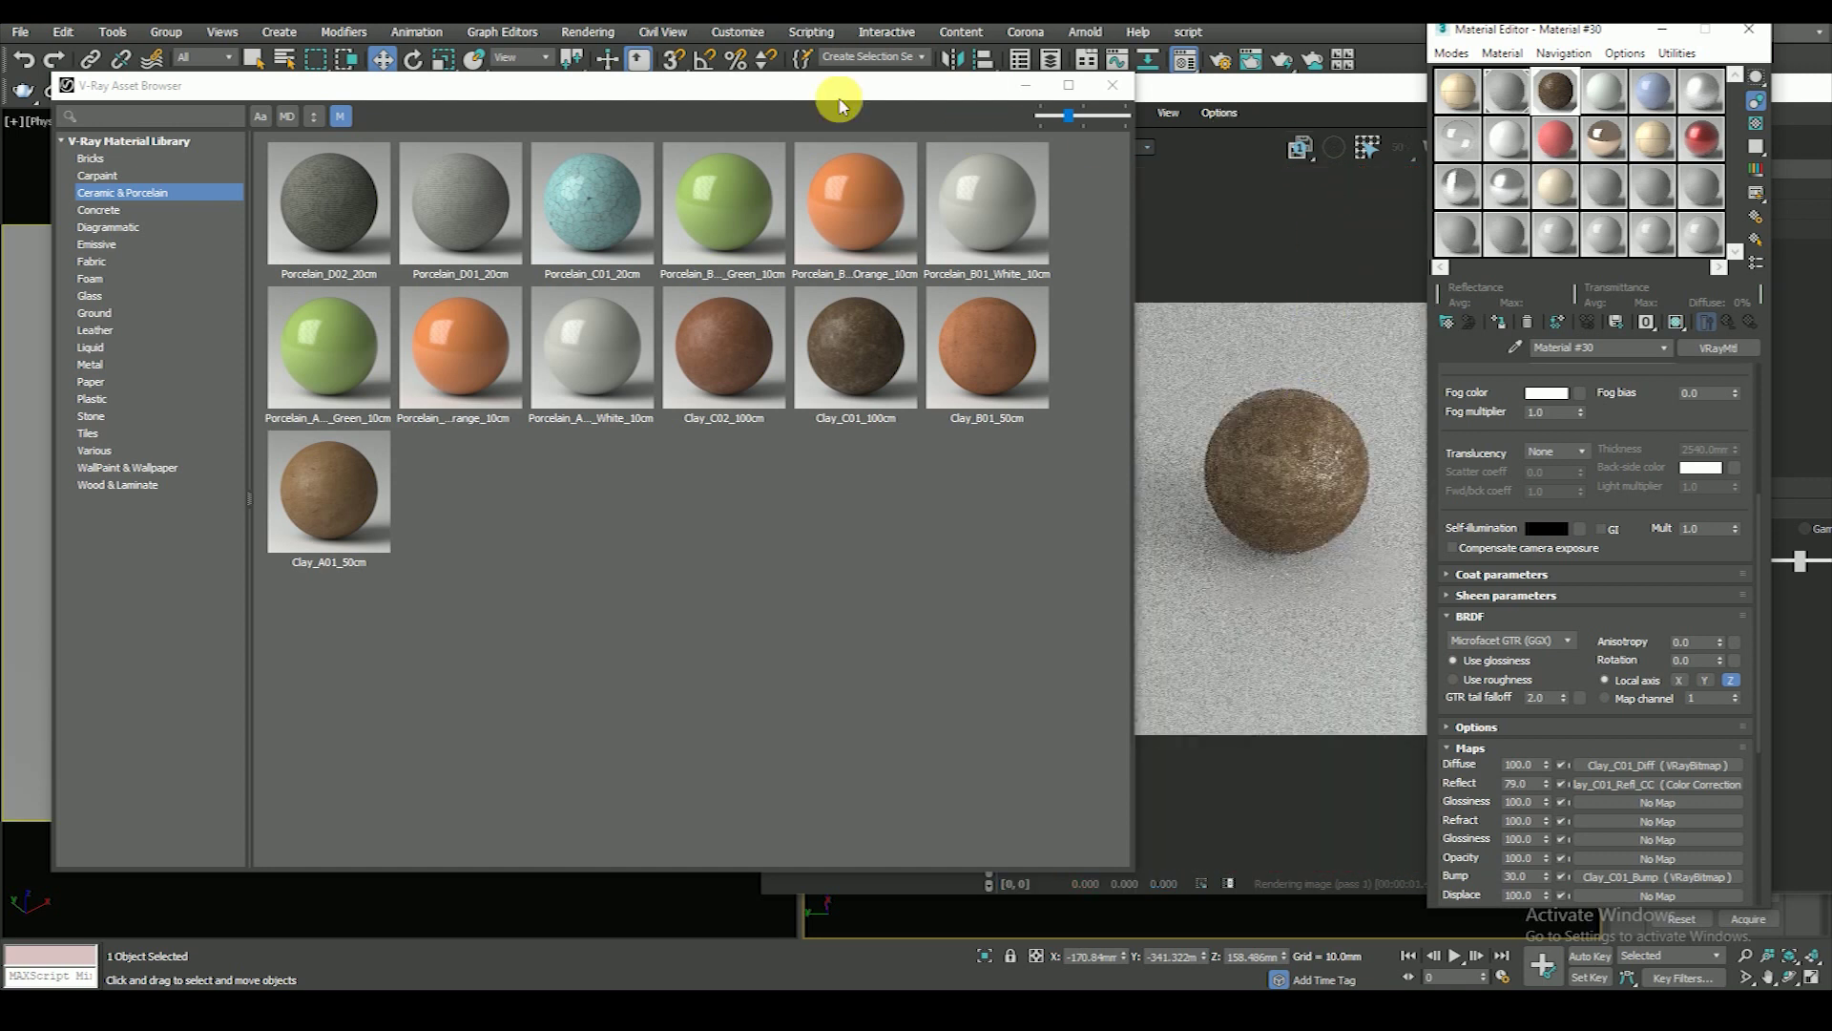
left_click_drag(841, 105, 792, 104)
left_click(1272, 92)
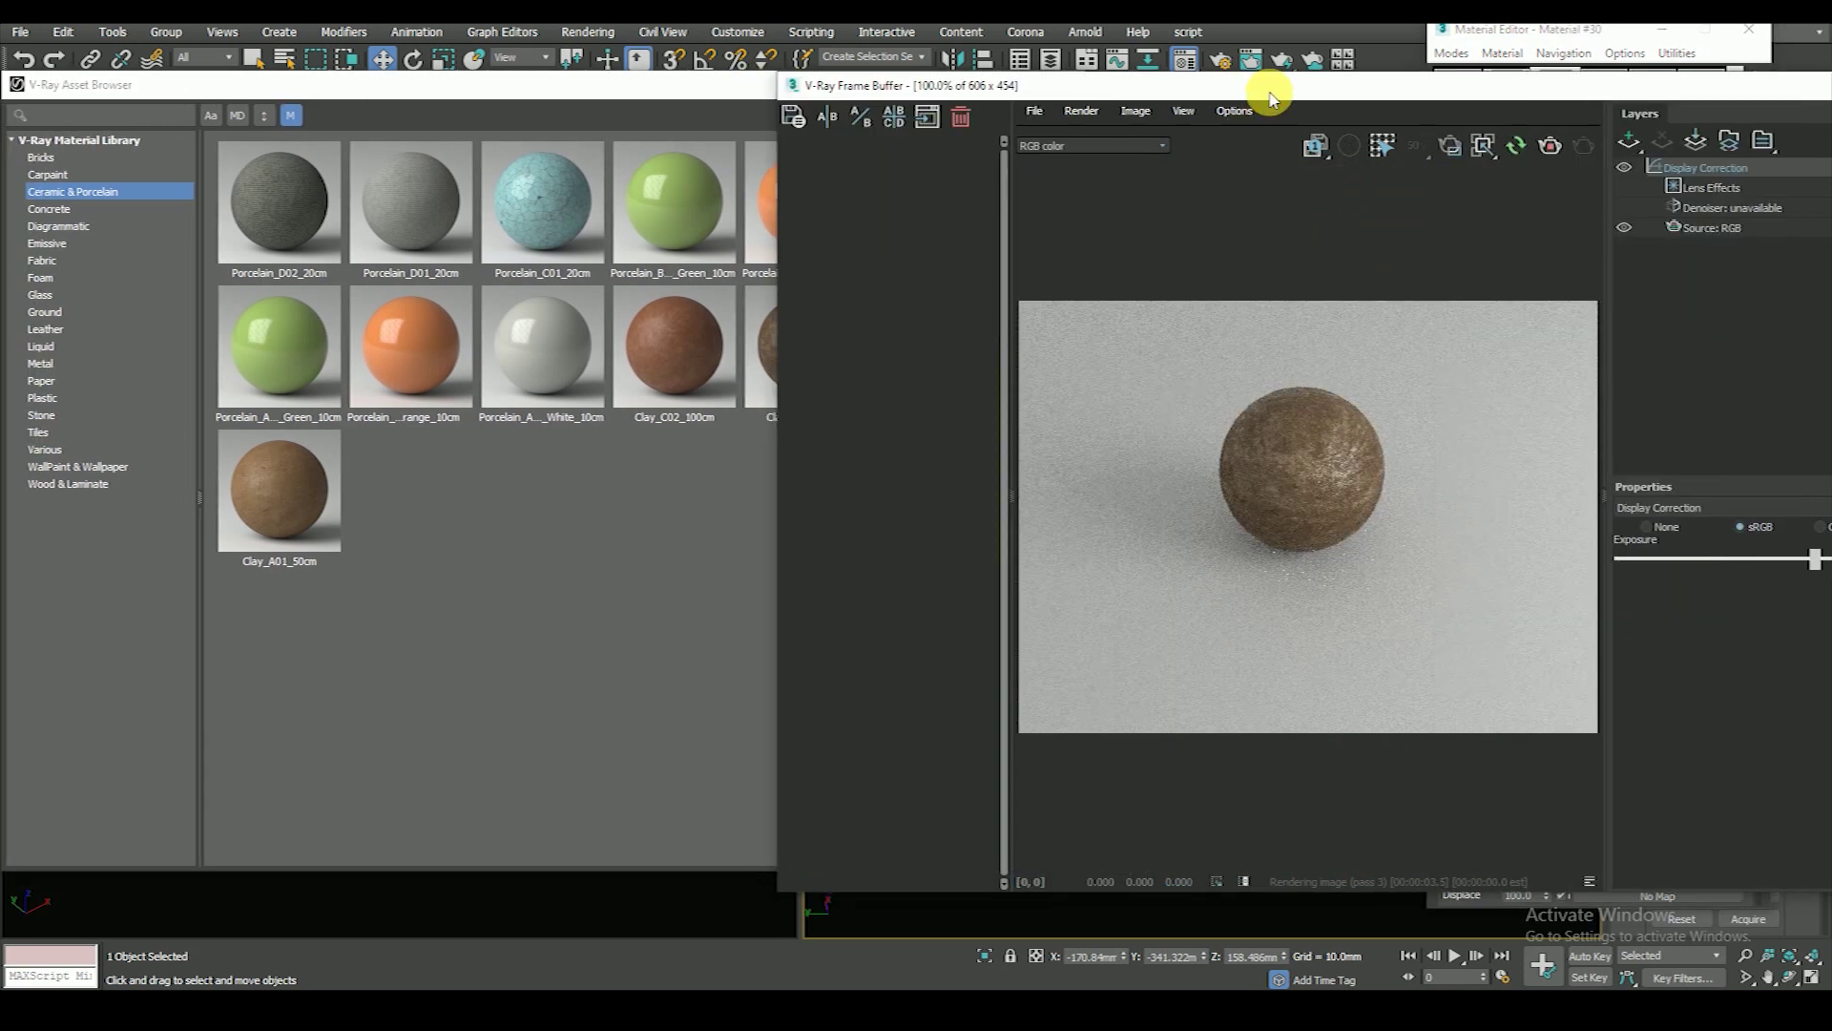
left_click_drag(1271, 93, 1430, 84)
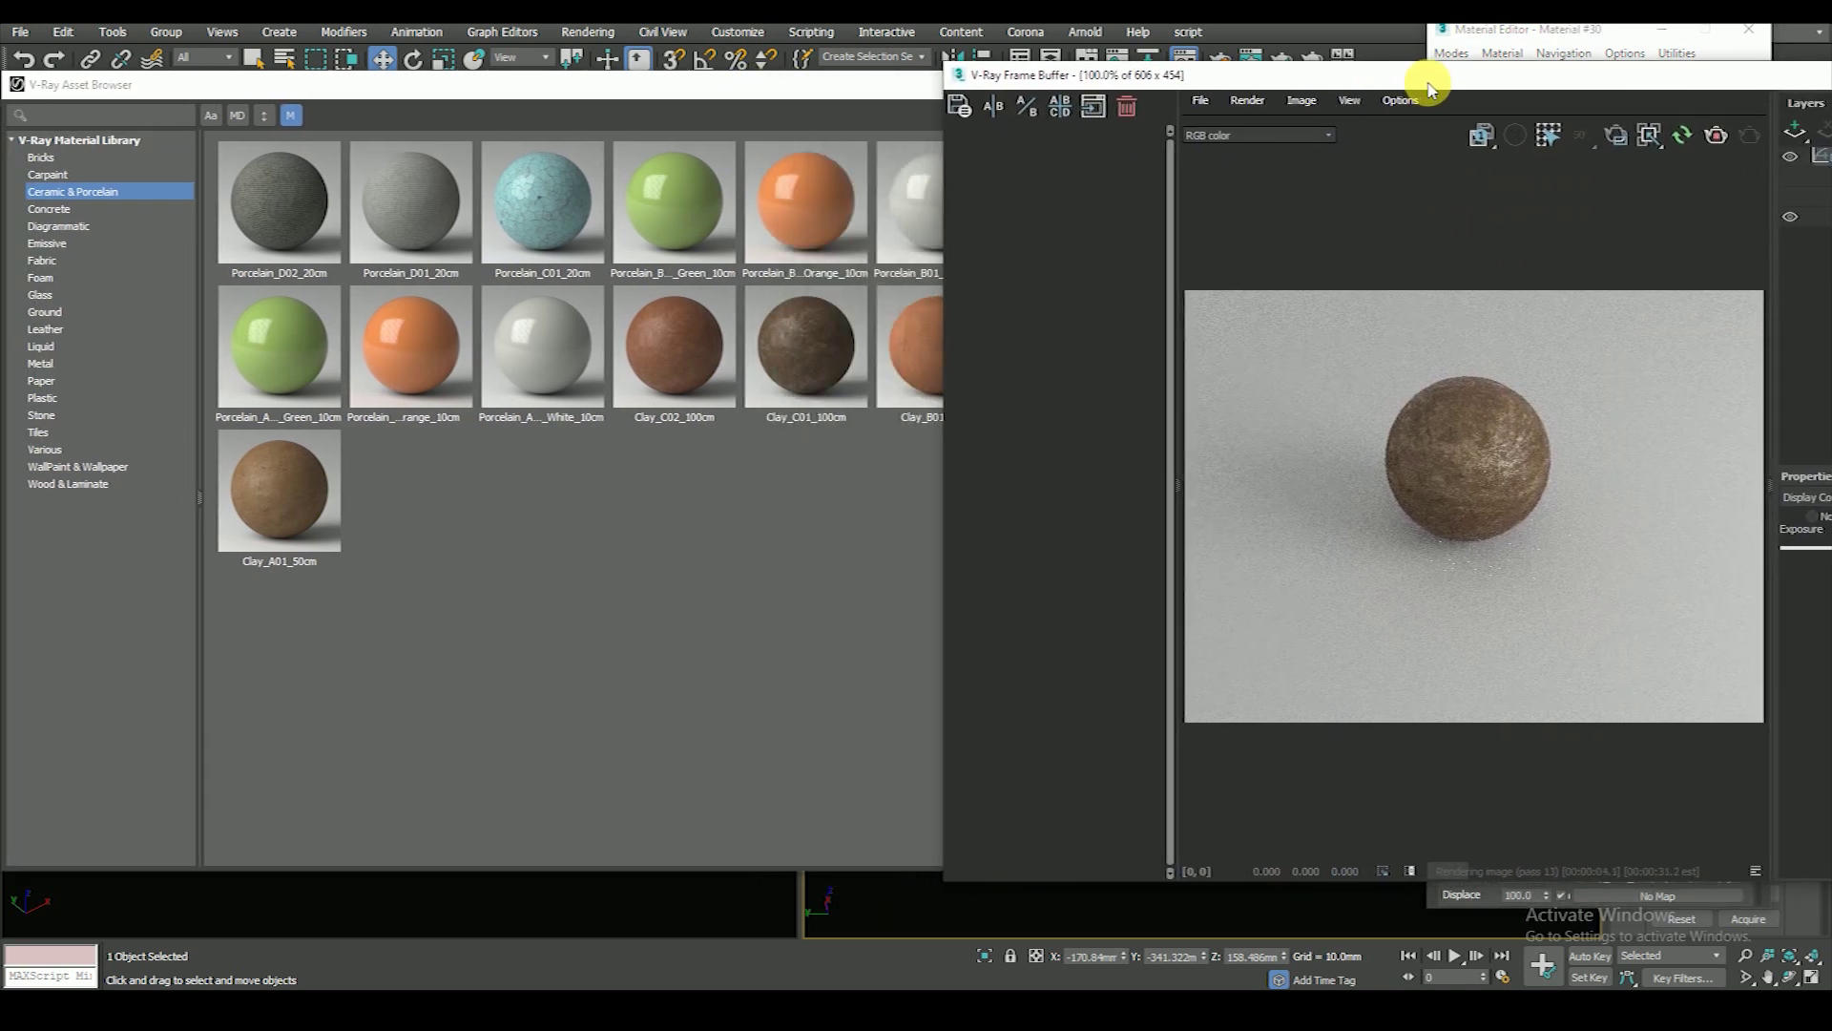
- Close the Material Editor and apply Clay_A01_50cm to the sphere
left_click(1476, 36)
left_click(1749, 35)
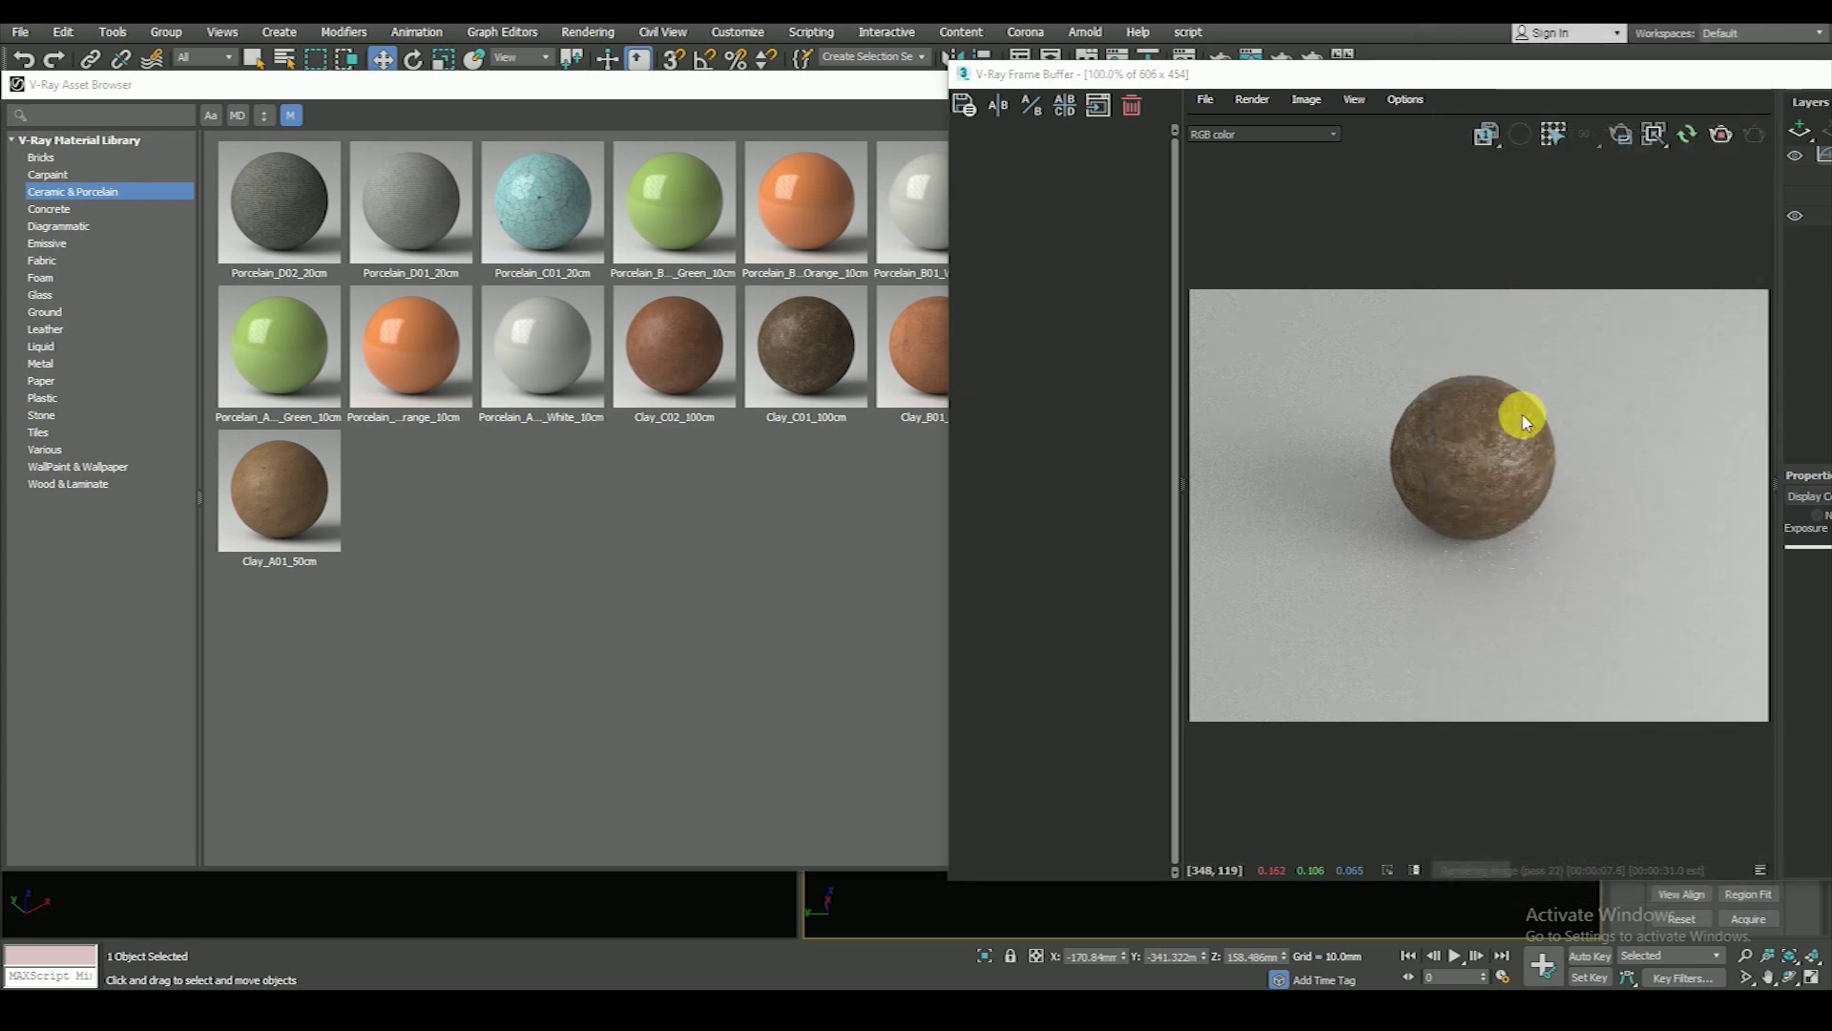
scroll(1440, 458, "up", 3)
scroll(1440, 456, "down", 3)
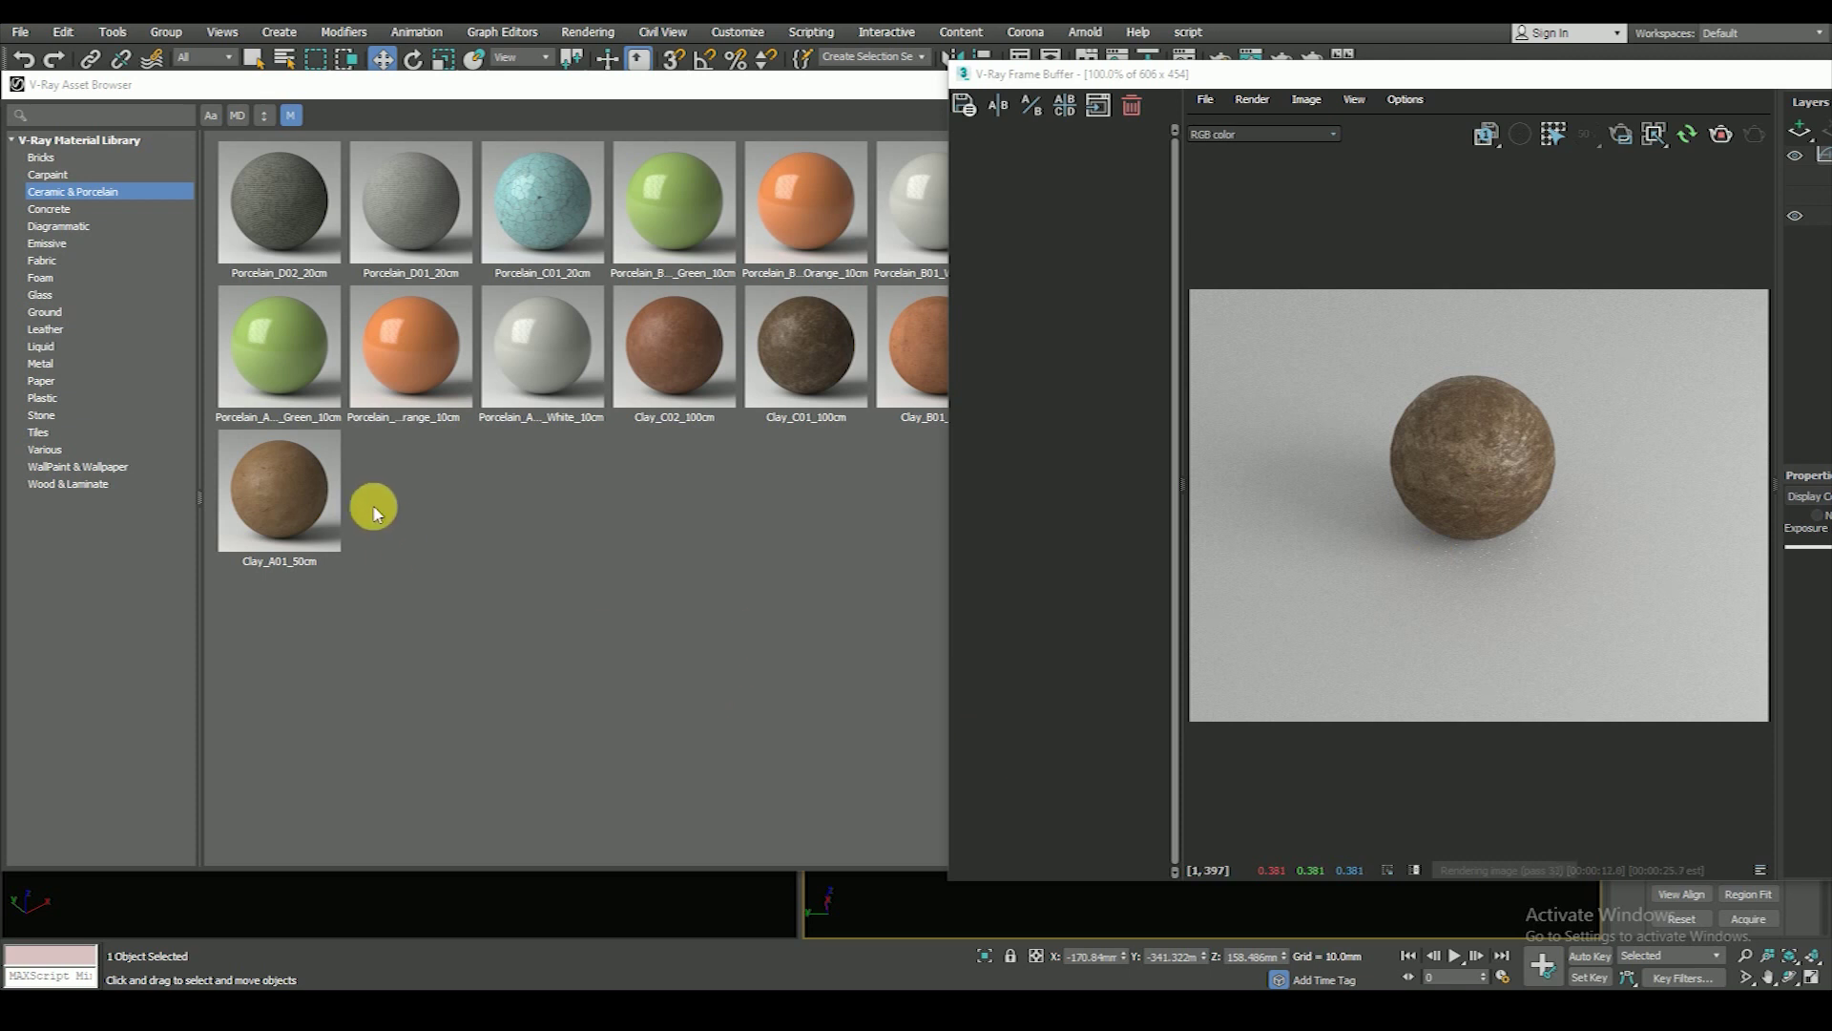
left_click(267, 519)
right_click(298, 471)
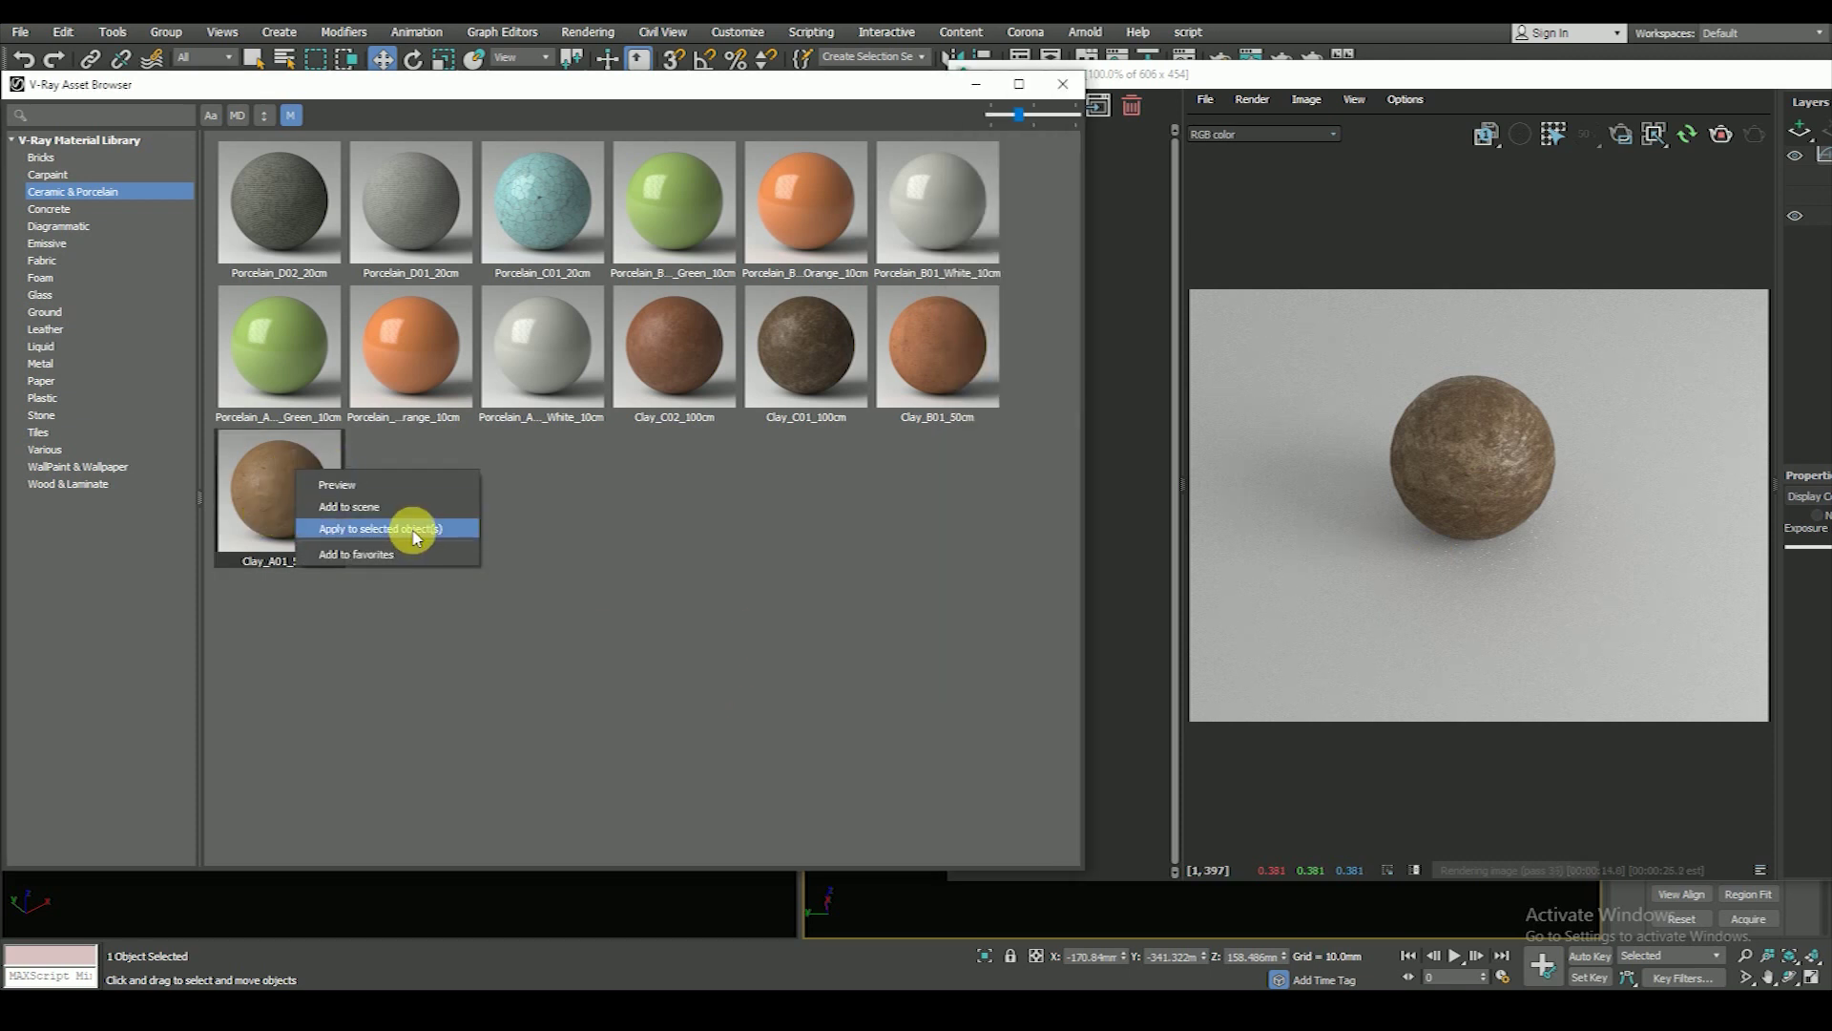
left_click(416, 530)
key("m")
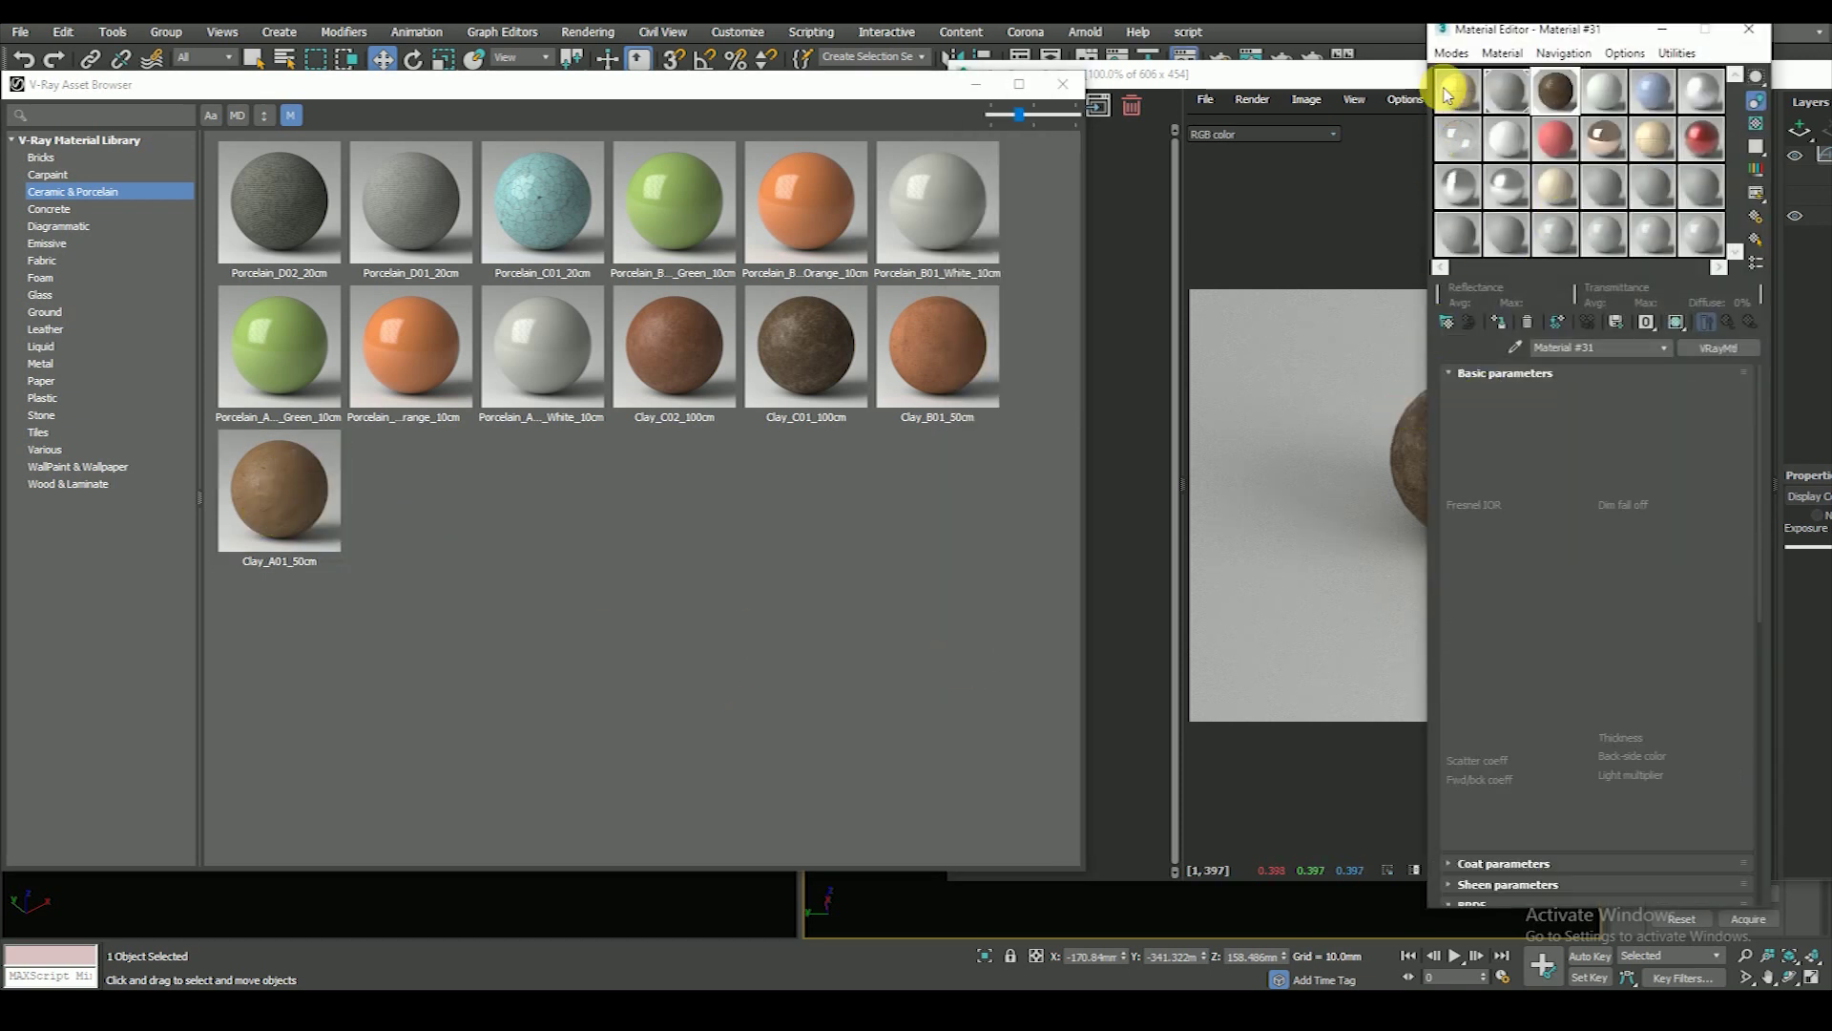
left_click(1403, 72)
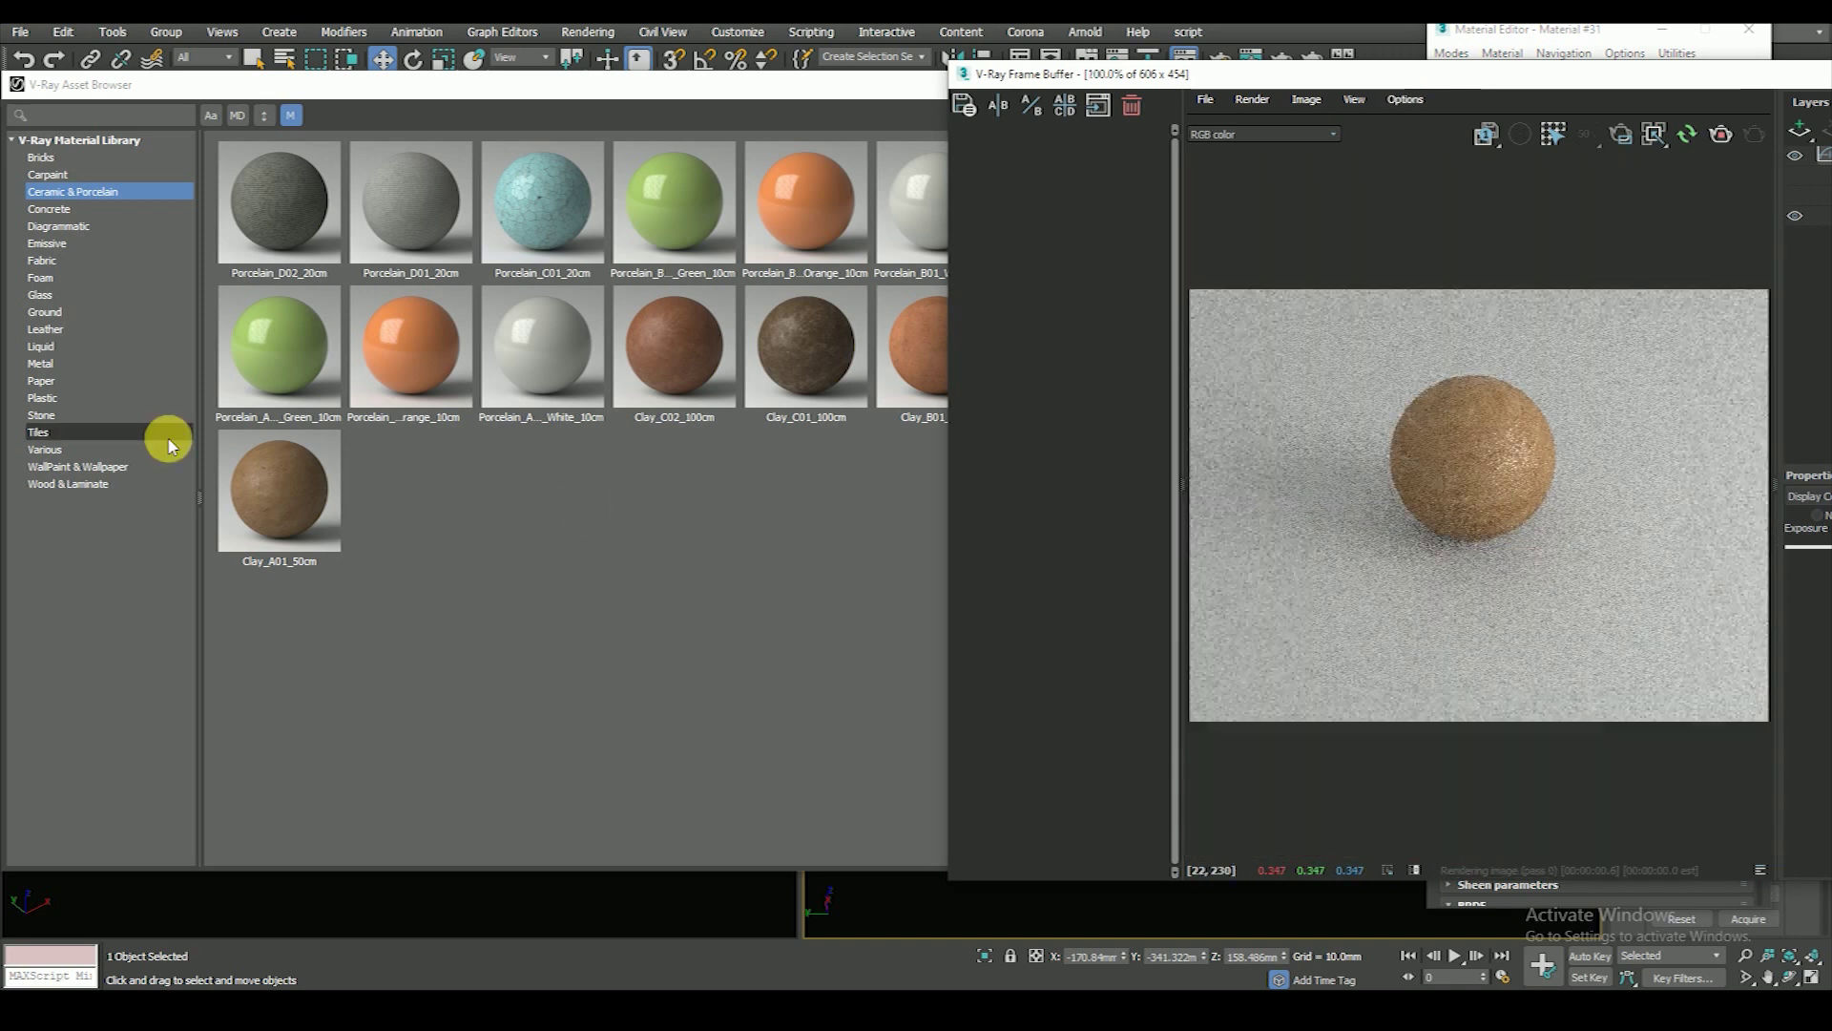
- Apply the red-and-gold wallpaper from the WallPaint & Wallpaper category to the sphere
left_click(52, 434)
left_click(57, 482)
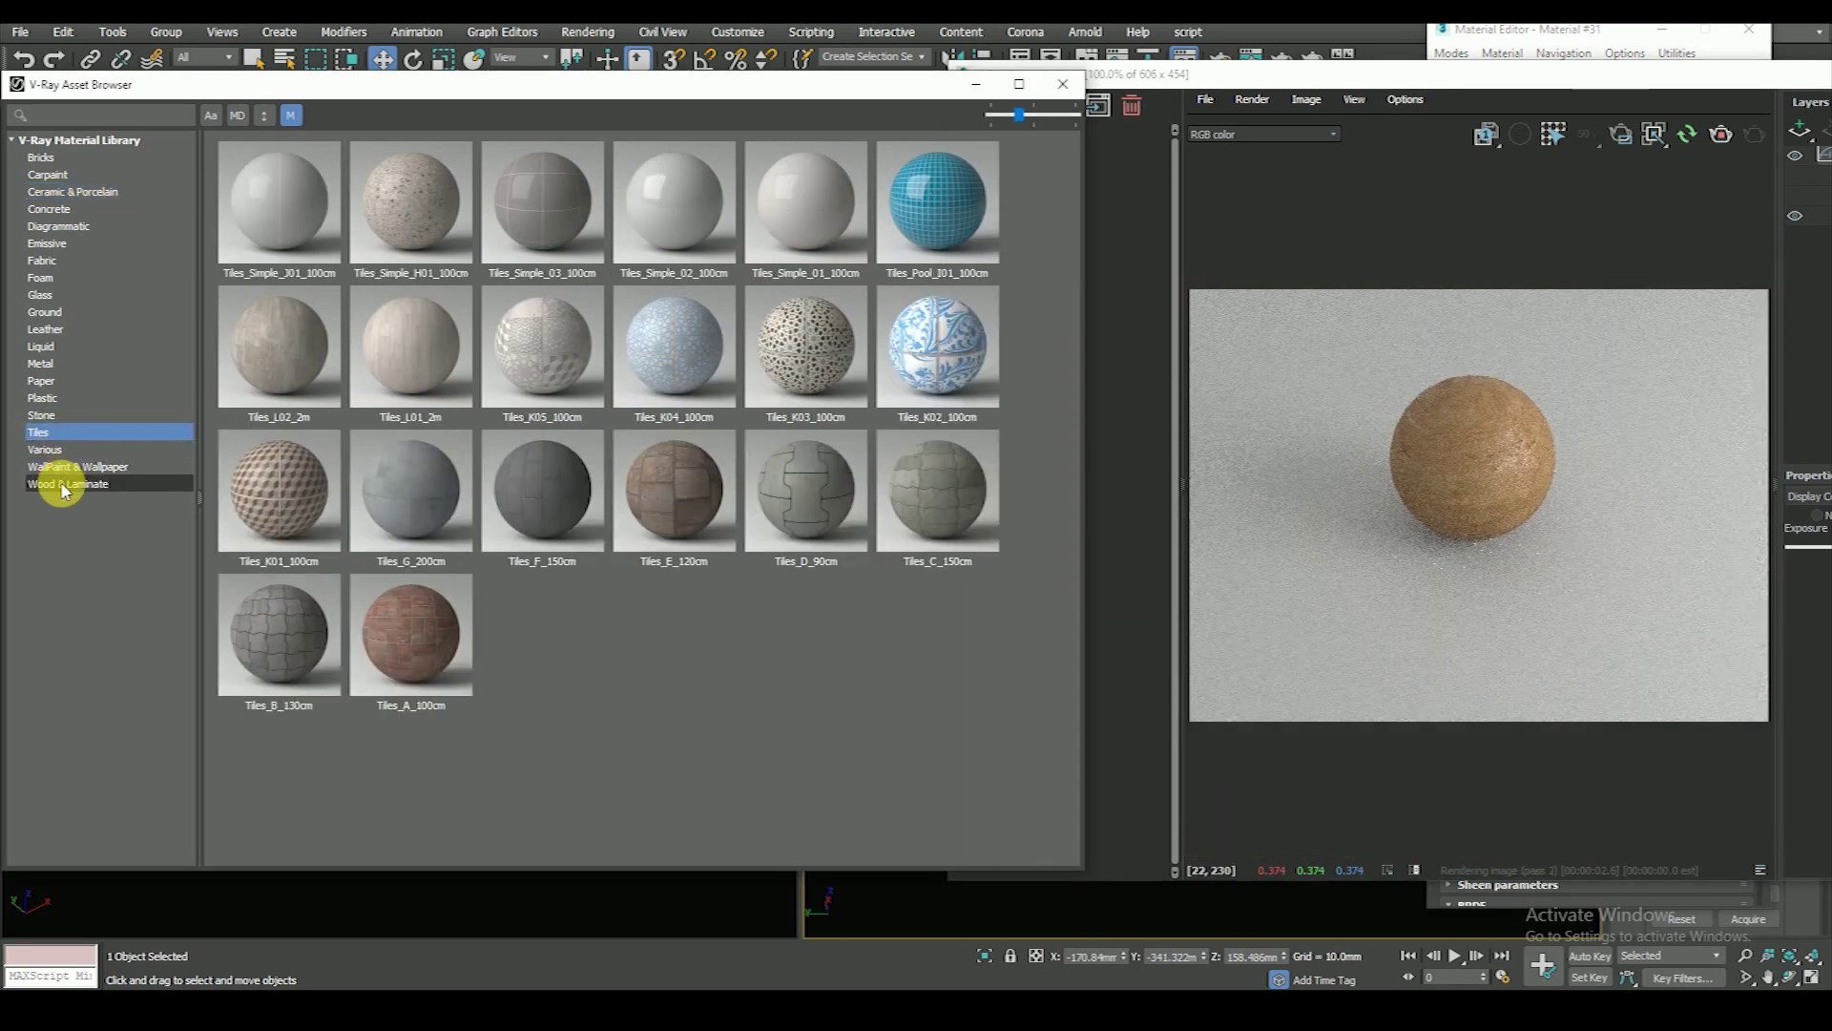
left_click(84, 467)
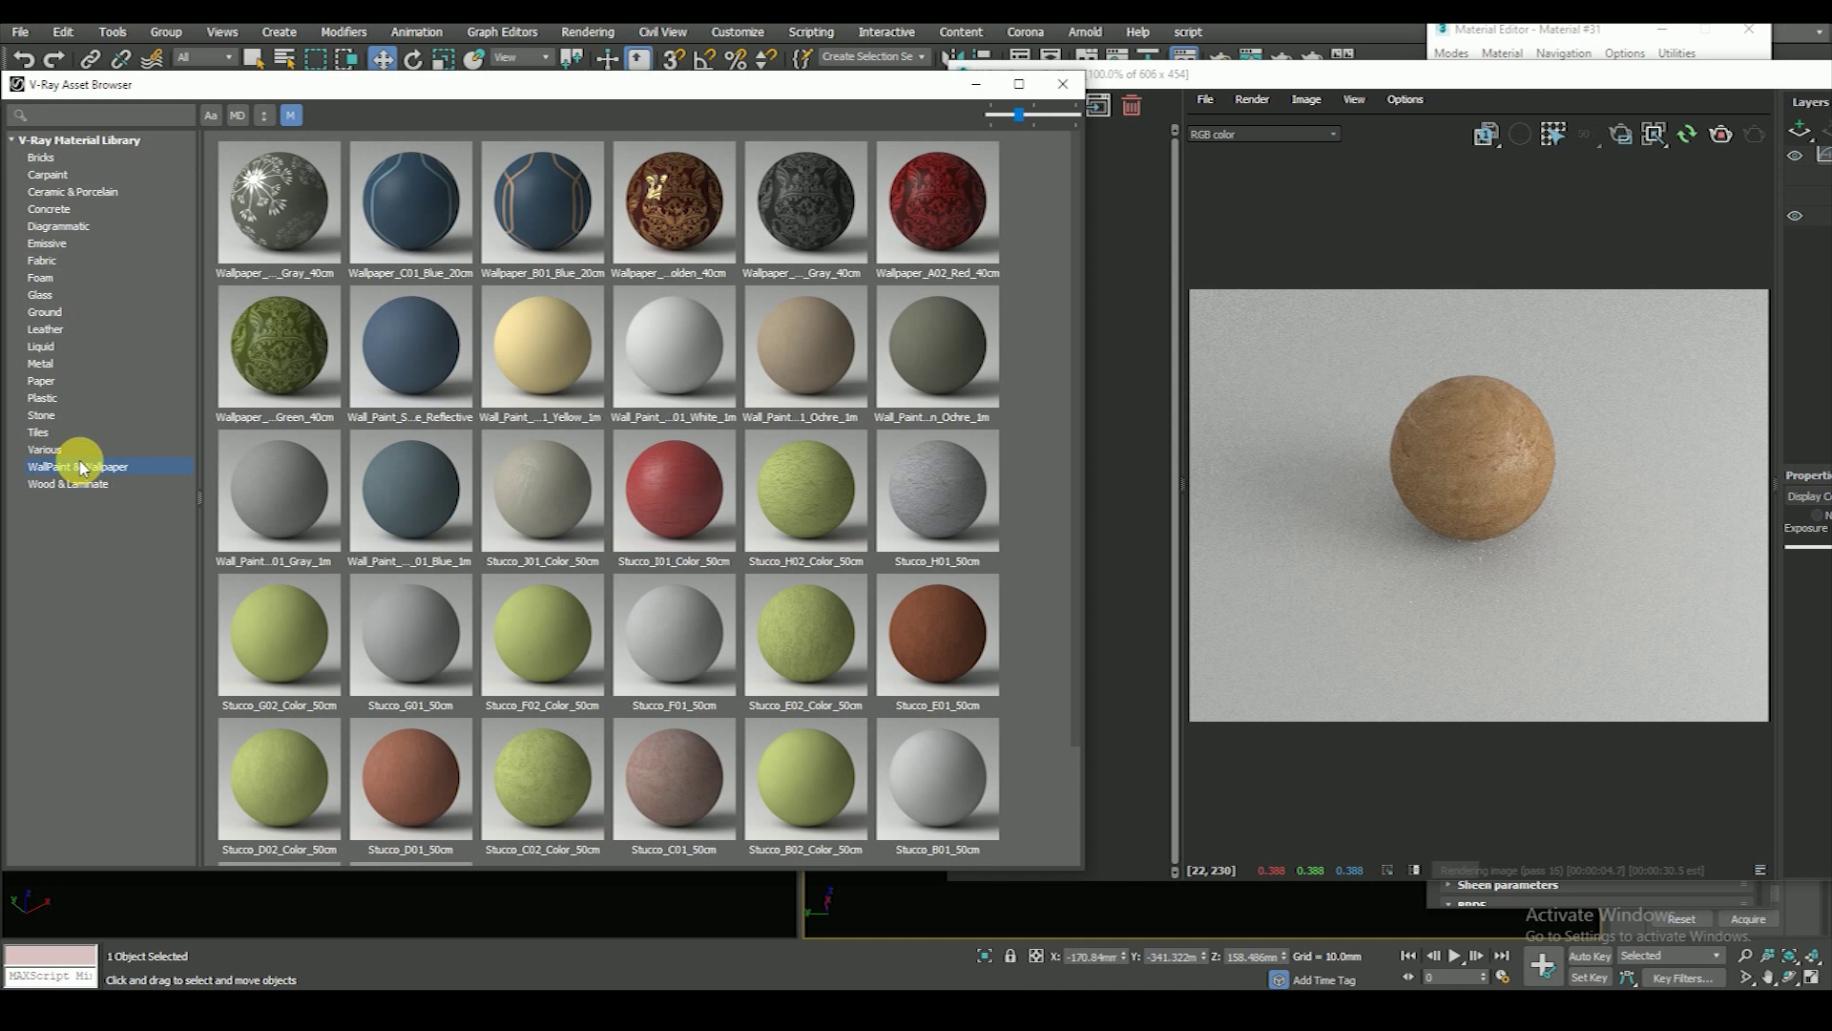
right_click(665, 178)
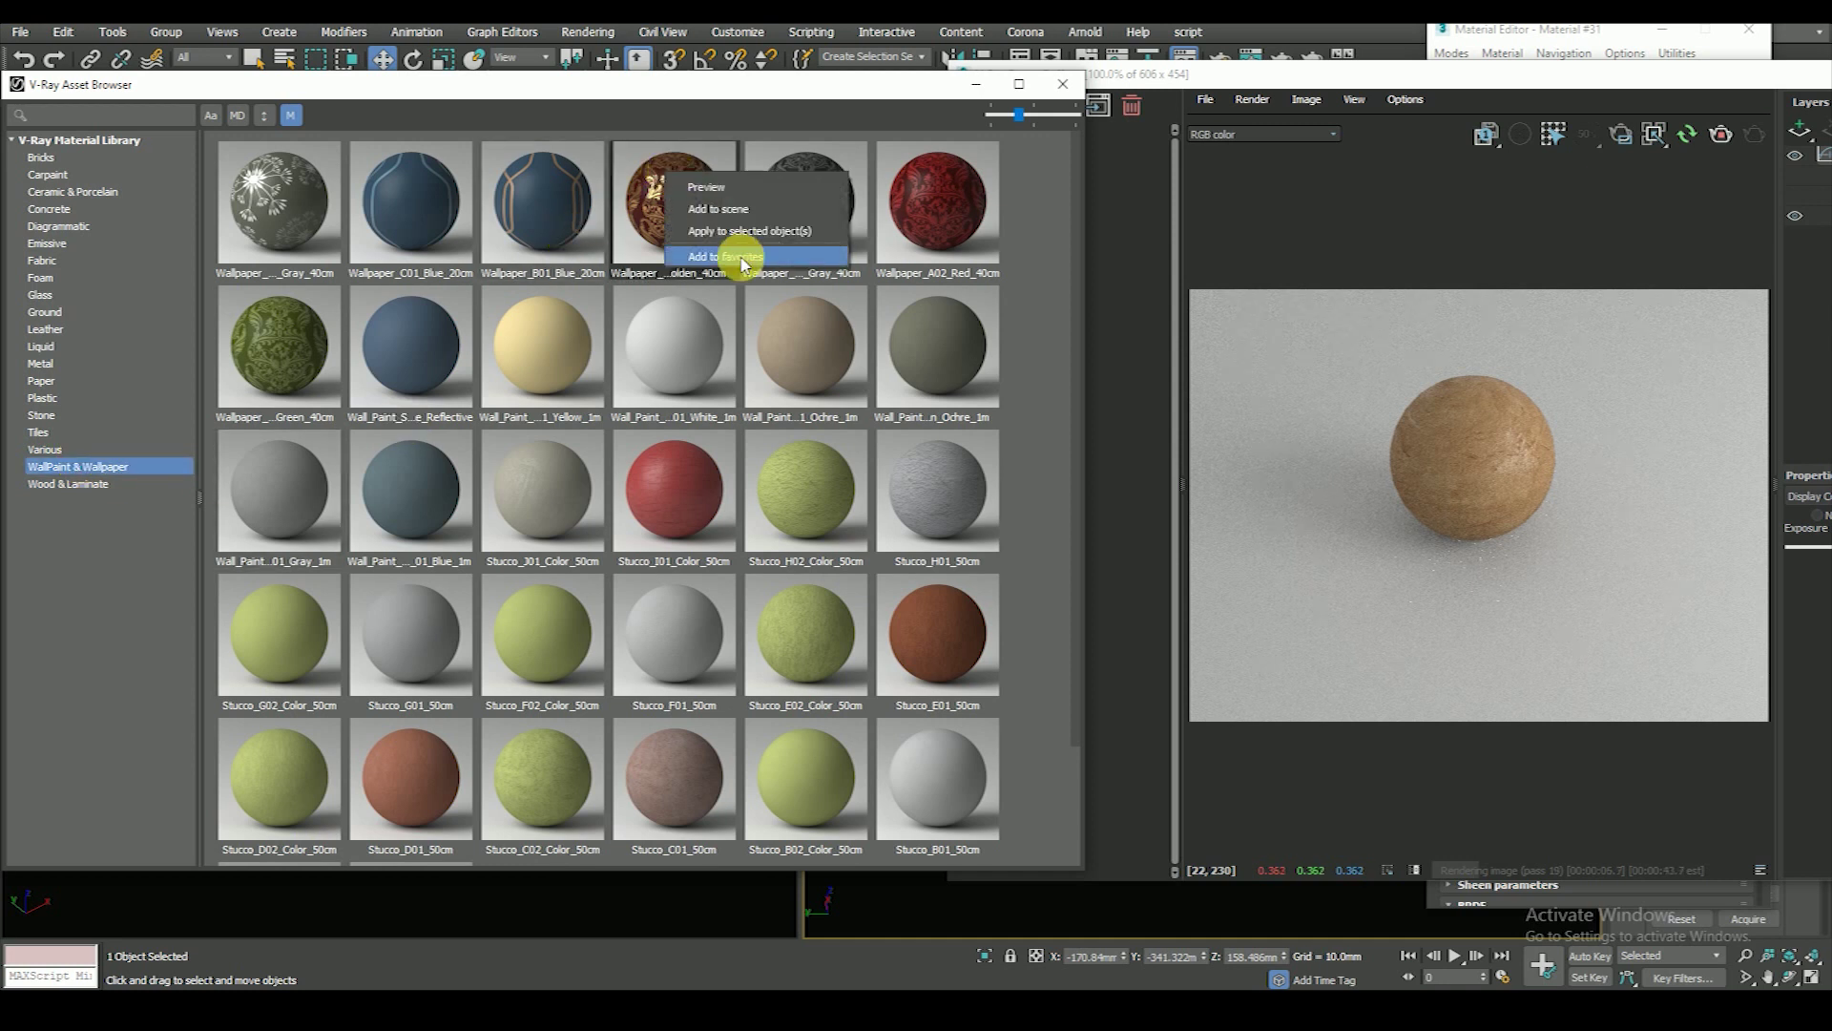
left_click(707, 214)
- Browse the library, picking Stucco_F01_50cm and Stucco_C01_50cm
scroll(1468, 456, "up", 1)
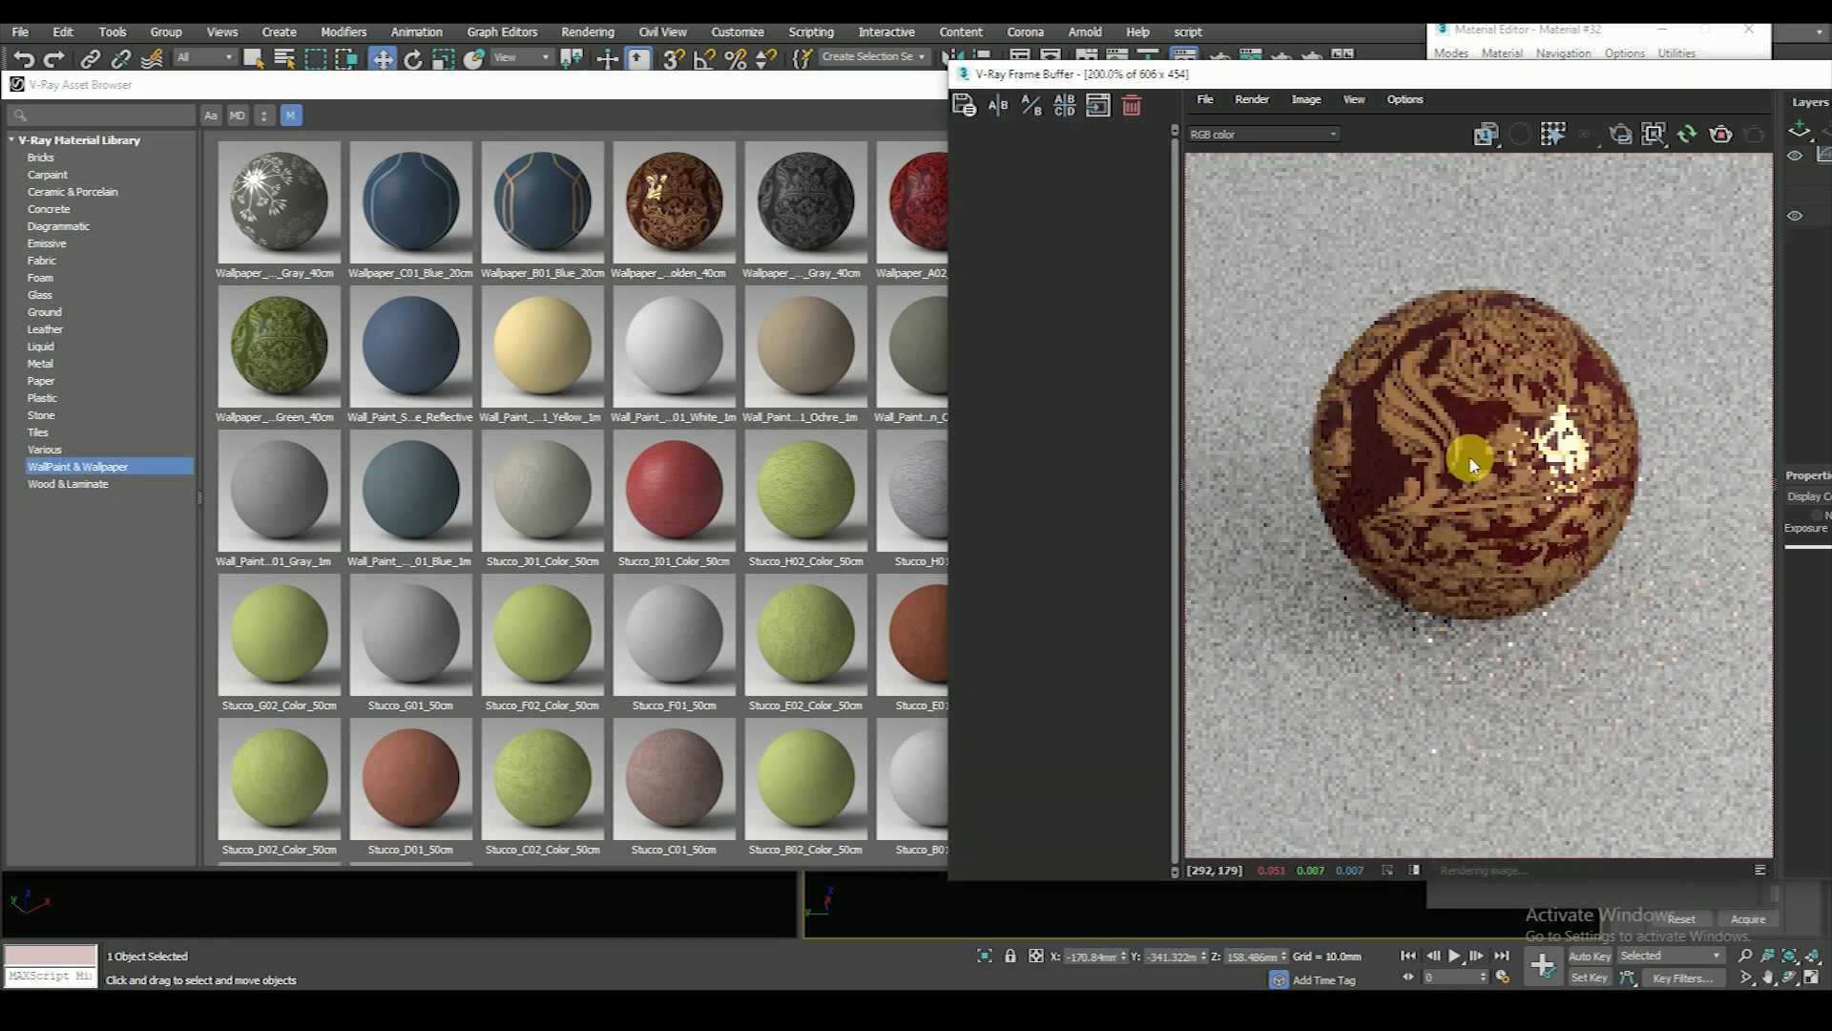
scroll(1469, 455, "down", 1)
scroll(1511, 430, "up", 1)
scroll(1510, 430, "down", 1)
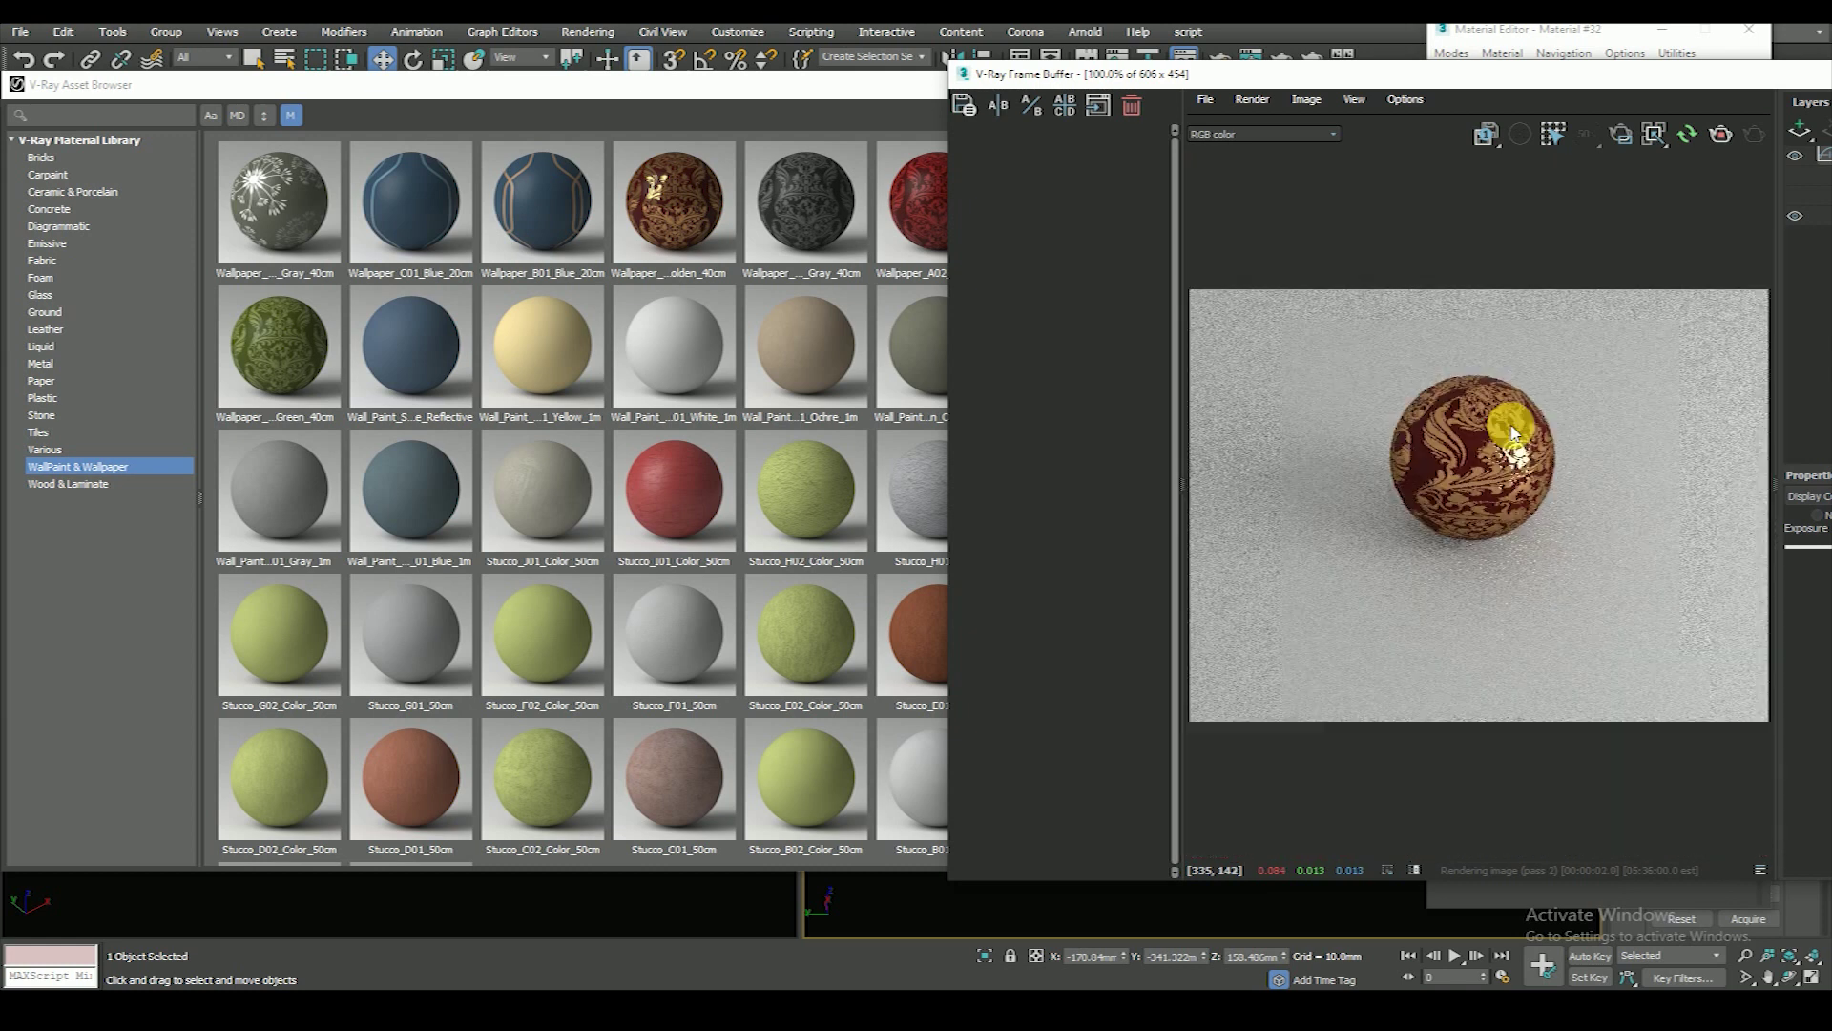
scroll(1495, 453, "up", 1)
scroll(1486, 432, "down", 1)
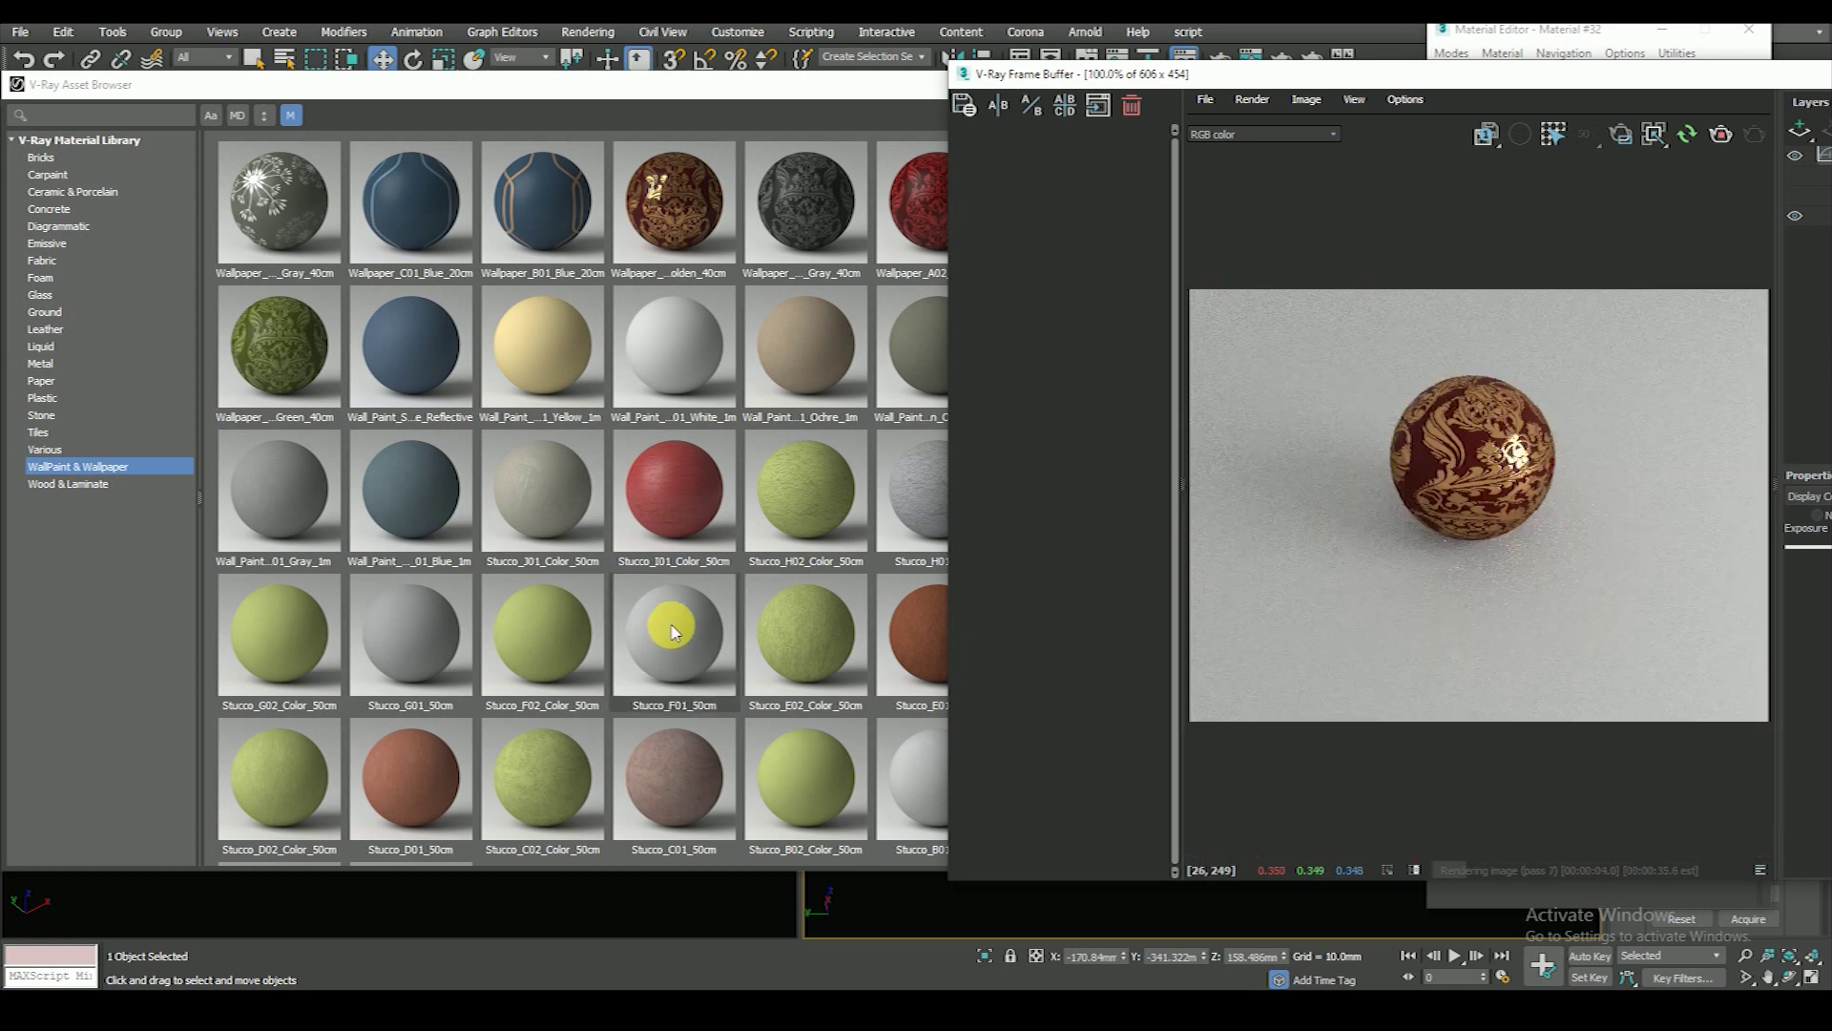
left_click(684, 671)
scroll(683, 670, "down", 1)
left_click(693, 665)
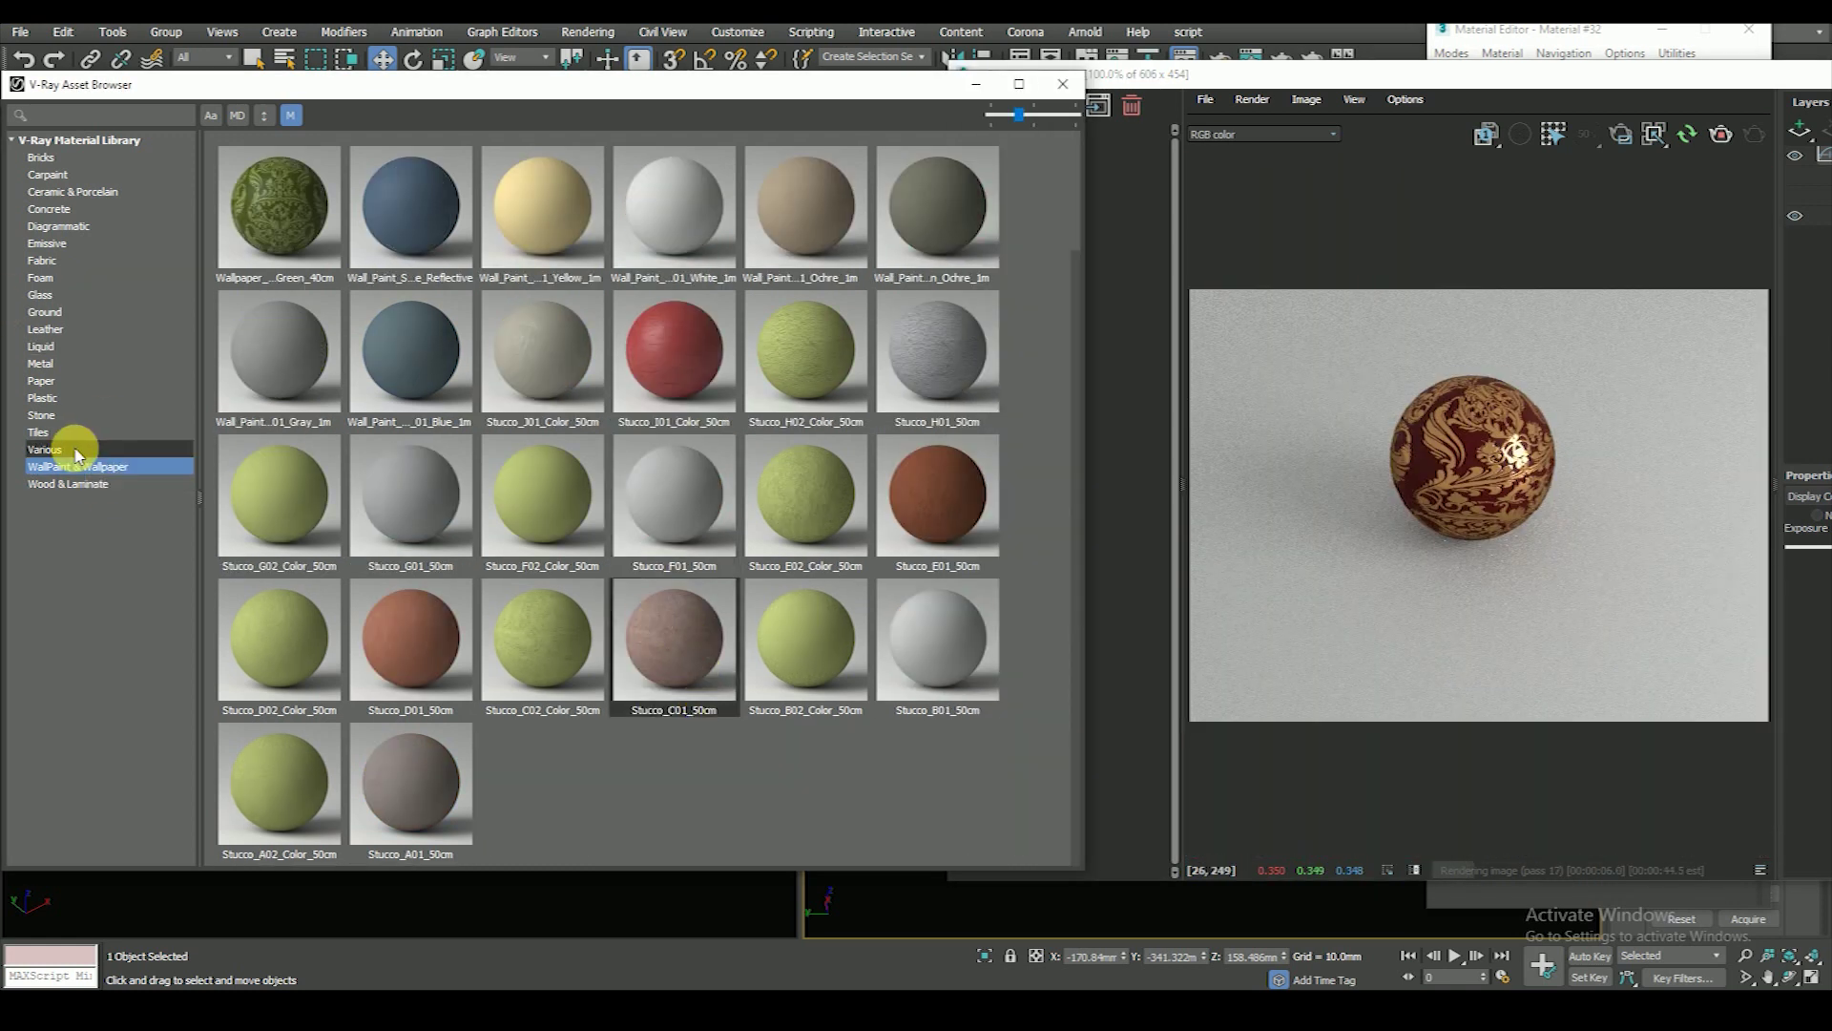
- Apply Roof_Tiles_A02_100cm from the Various category to the sphere
left_click(75, 452)
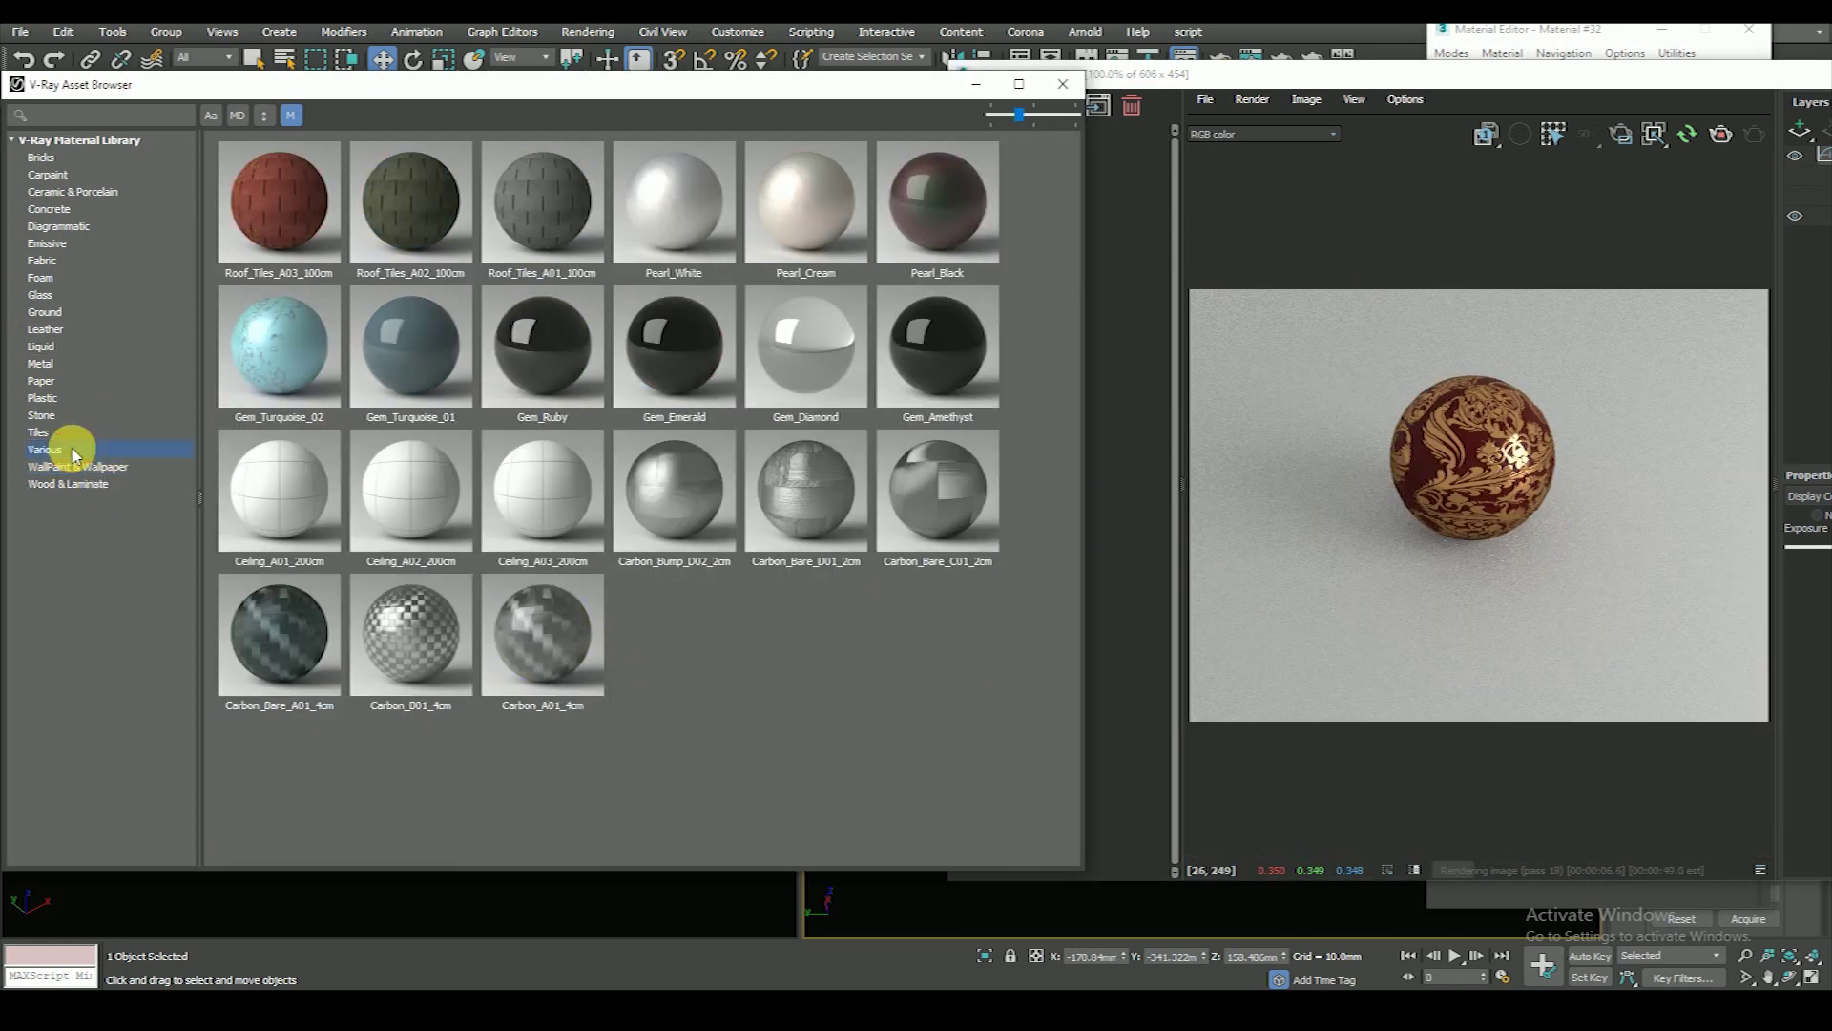
right_click(421, 197)
left_click(470, 245)
left_click(1343, 463)
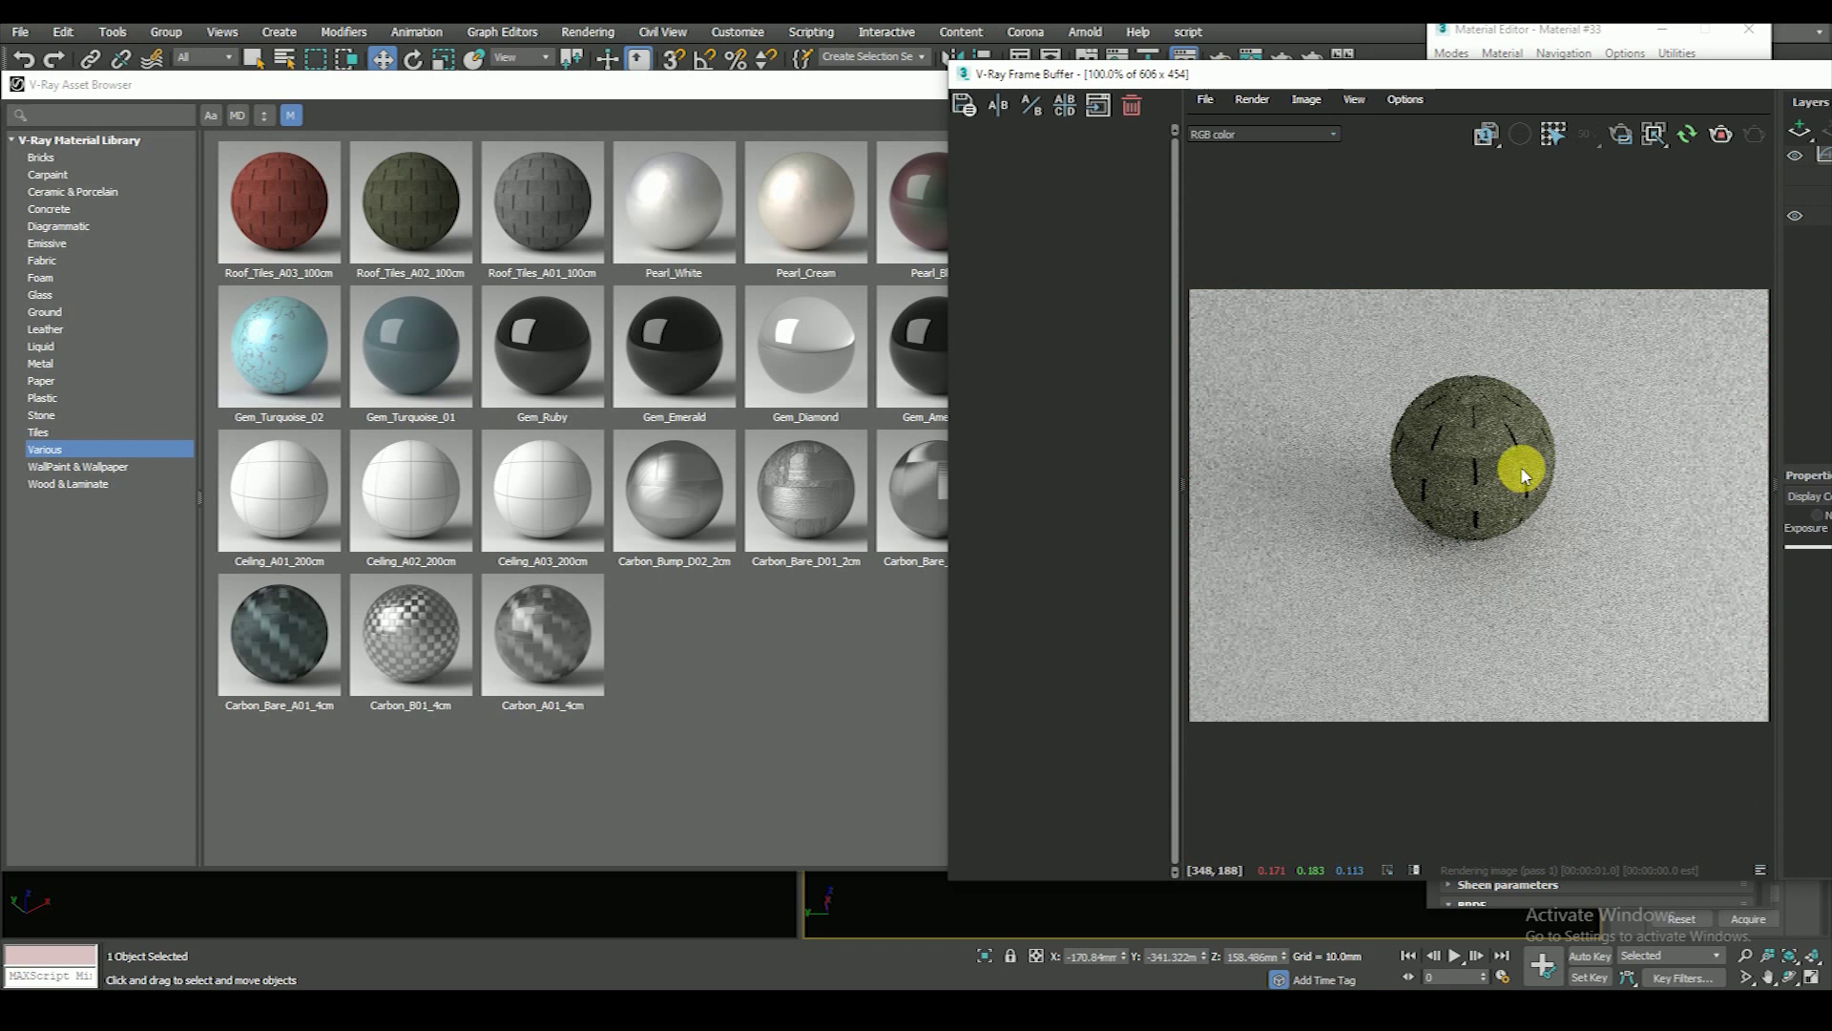
left_click(43, 432)
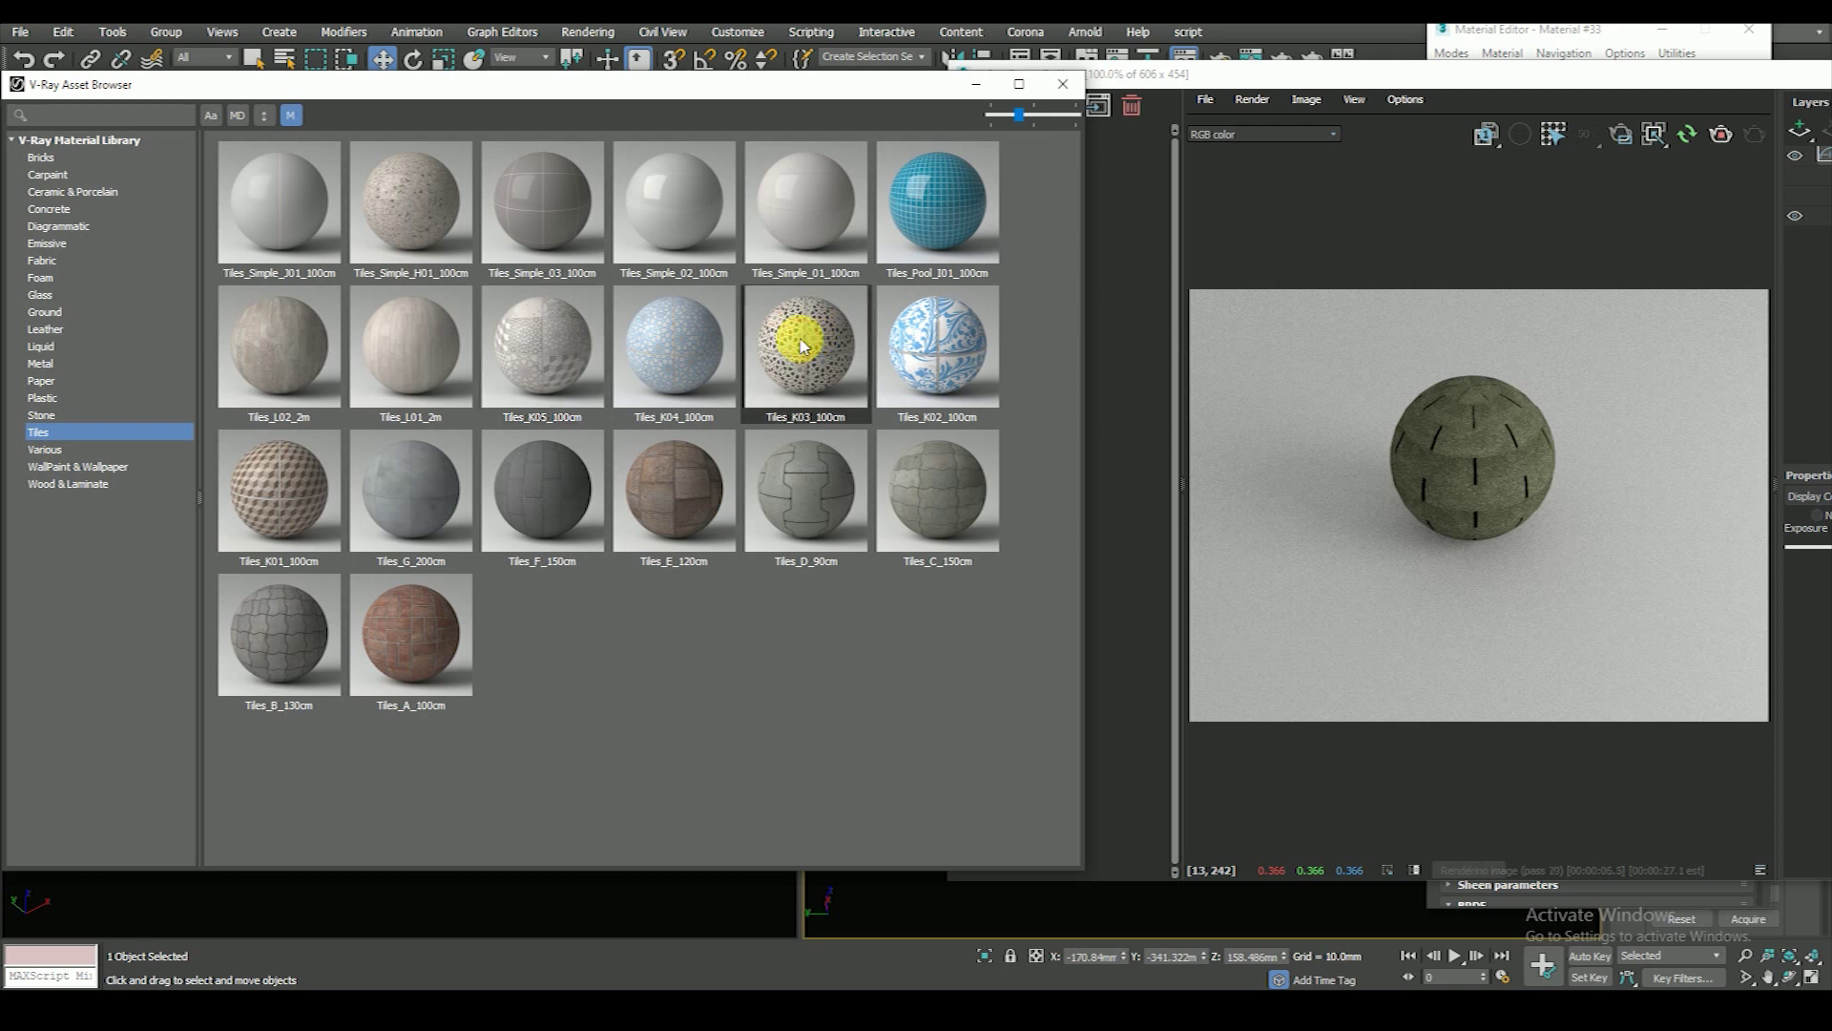
- Apply Tiles_K03 and then Tiles_Simple_03 to the sphere, checking each render
right_click(805, 348)
left_click(839, 391)
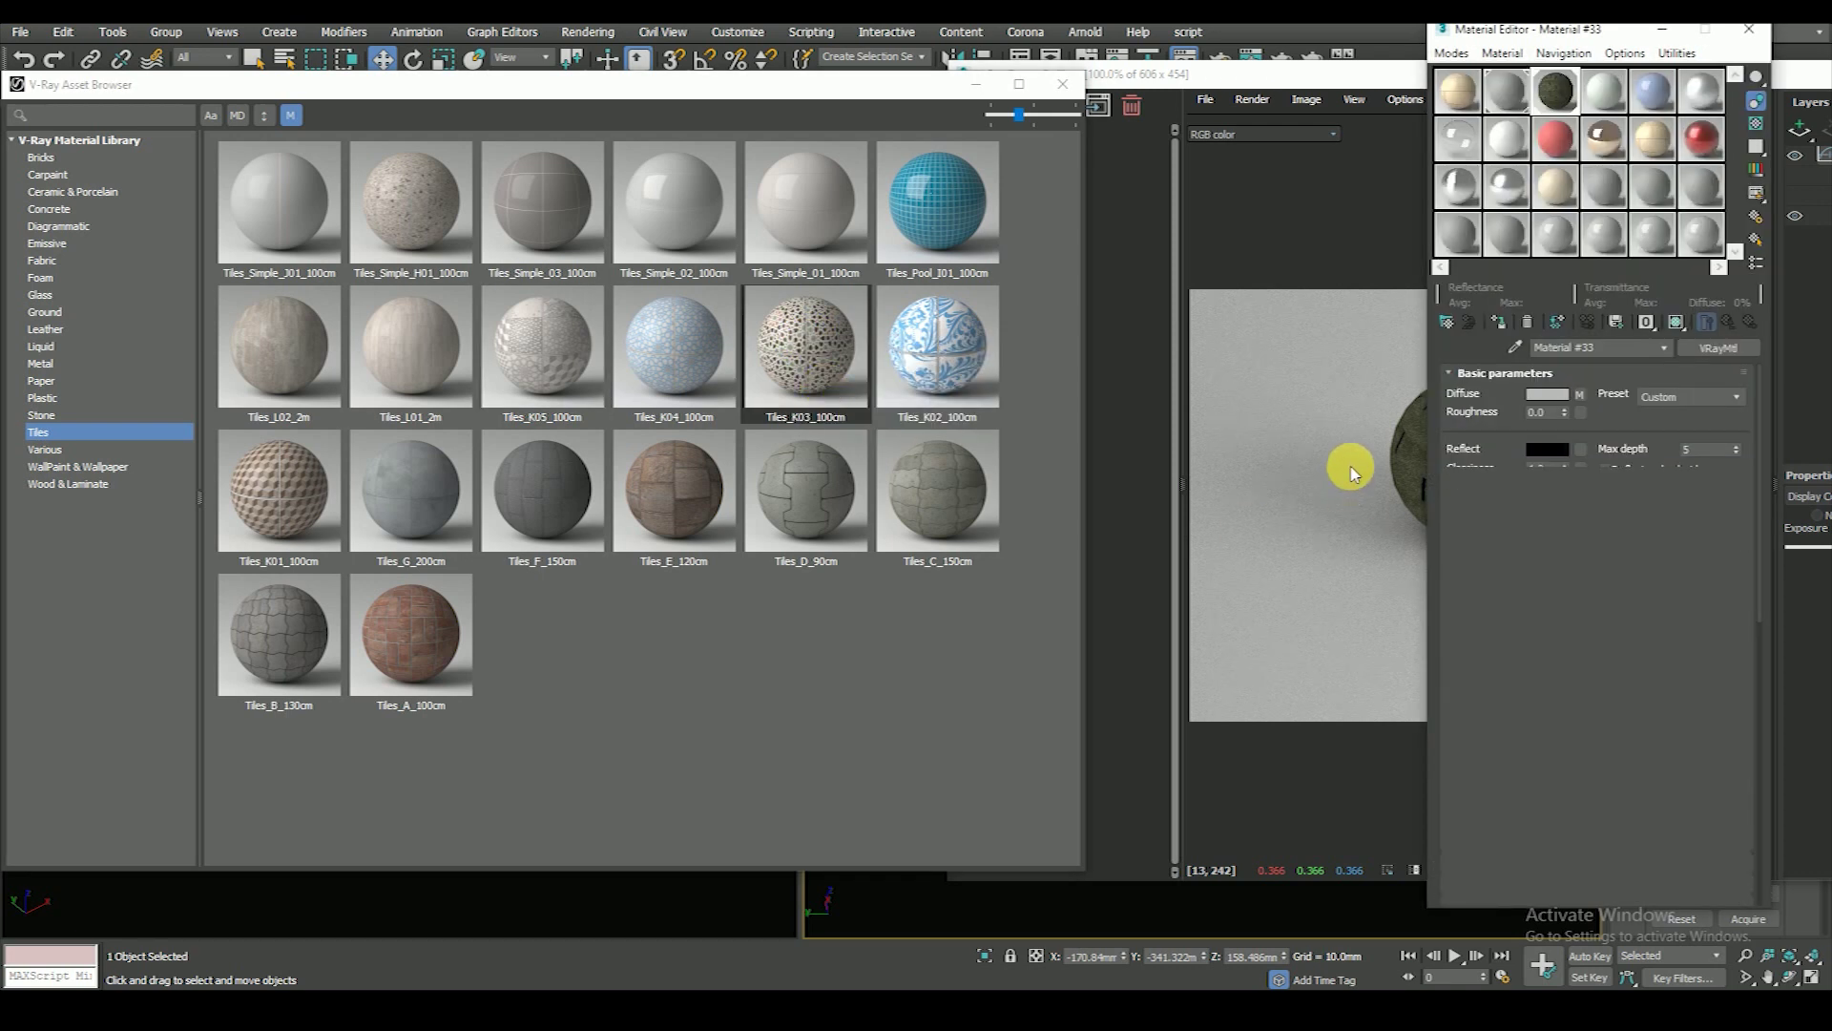
left_click(1431, 468)
scroll(1498, 469, "up", 2)
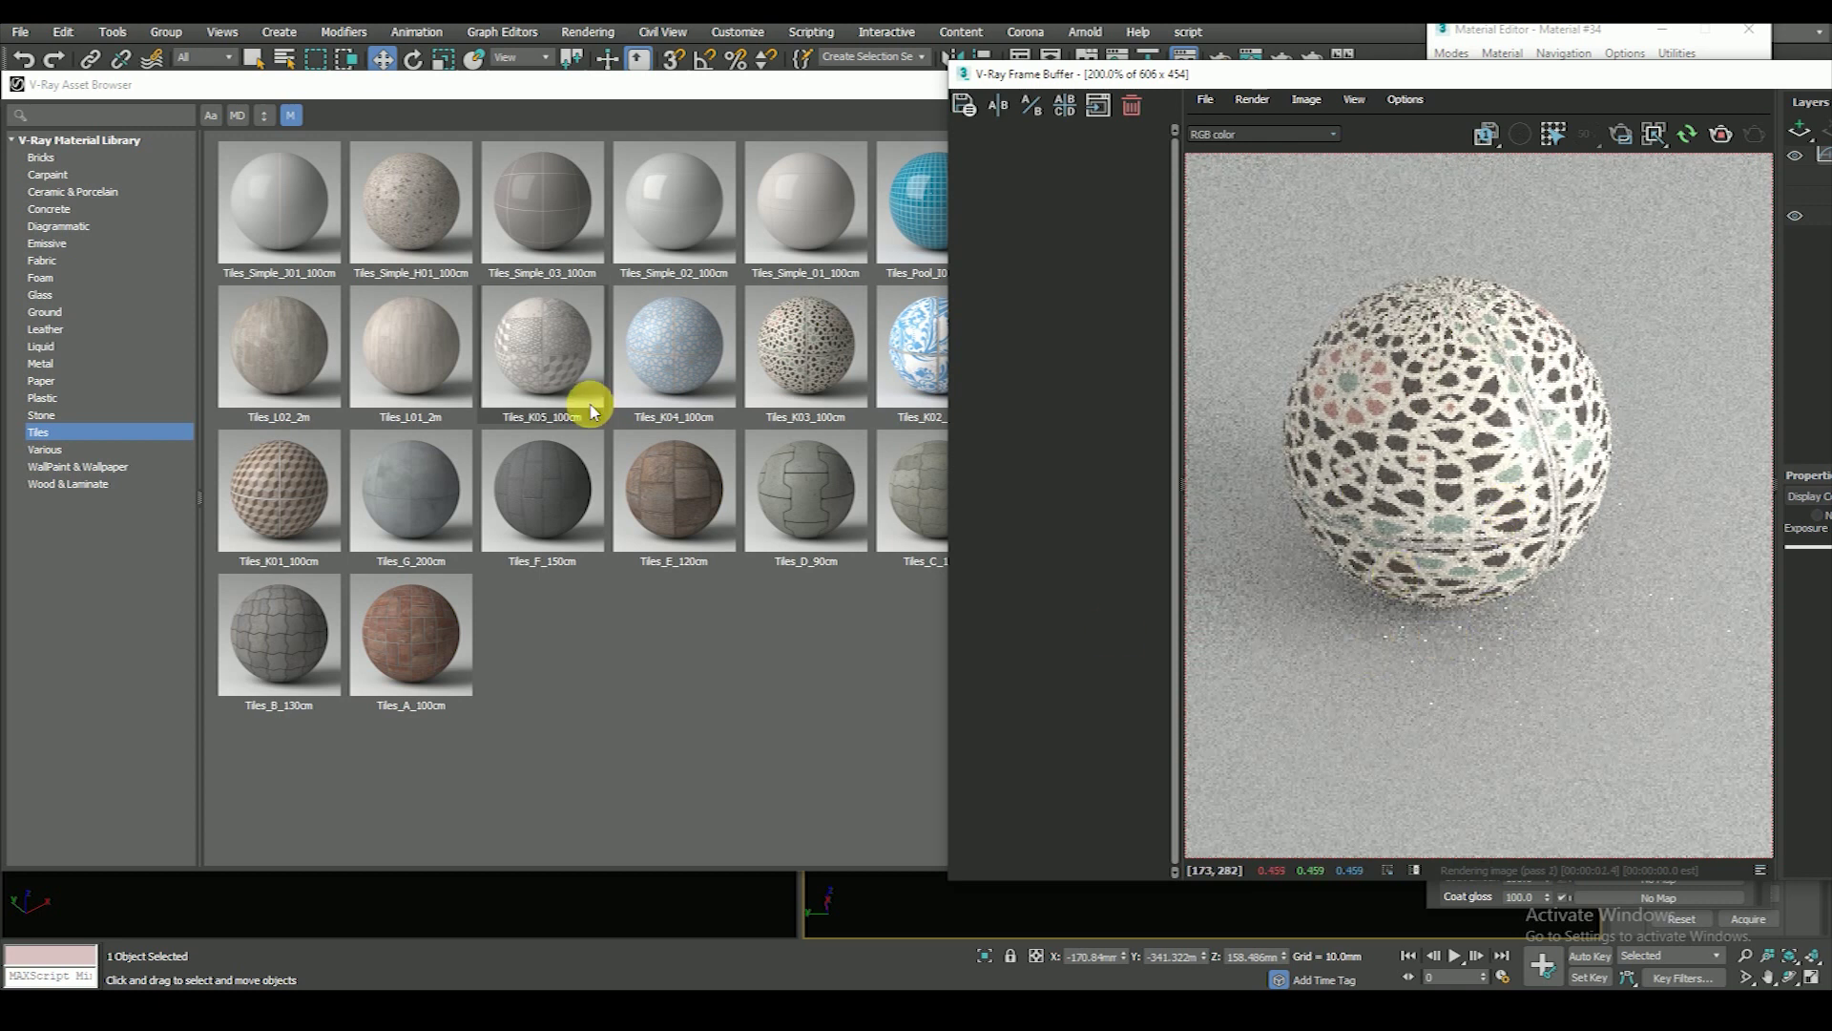
left_click(544, 186)
right_click(547, 191)
left_click(597, 242)
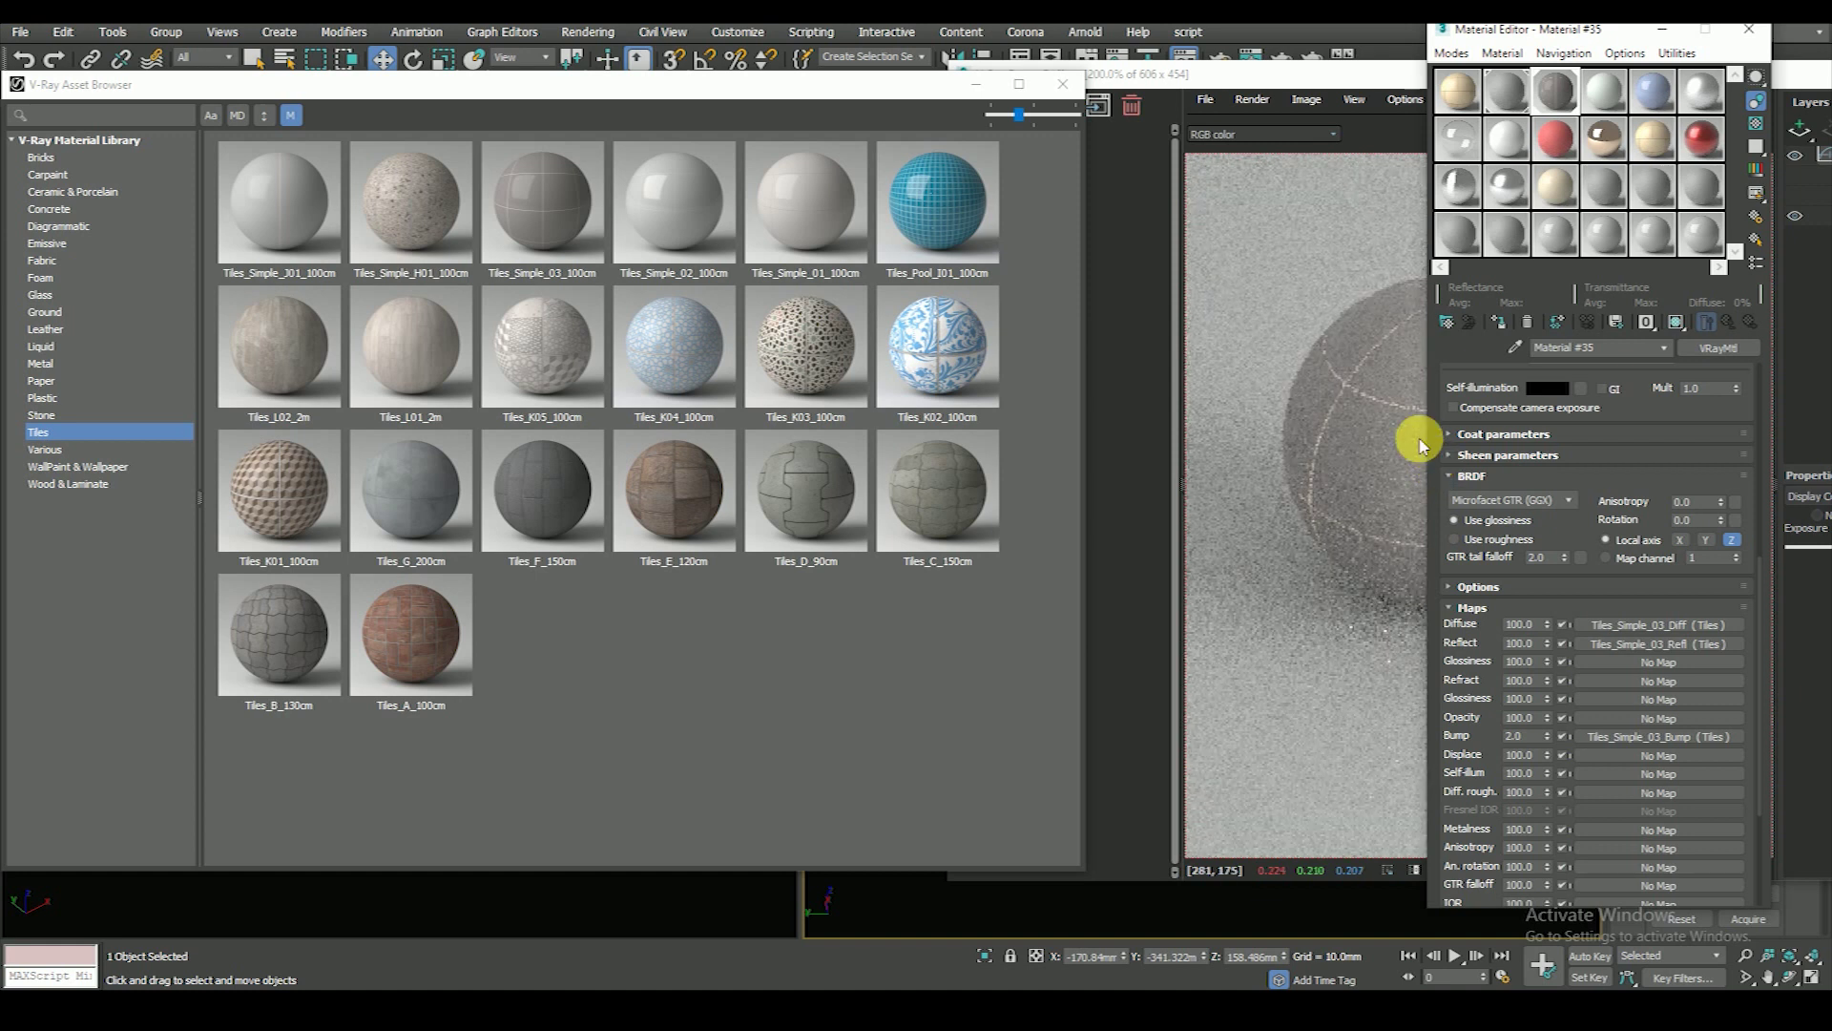
left_click(1383, 436)
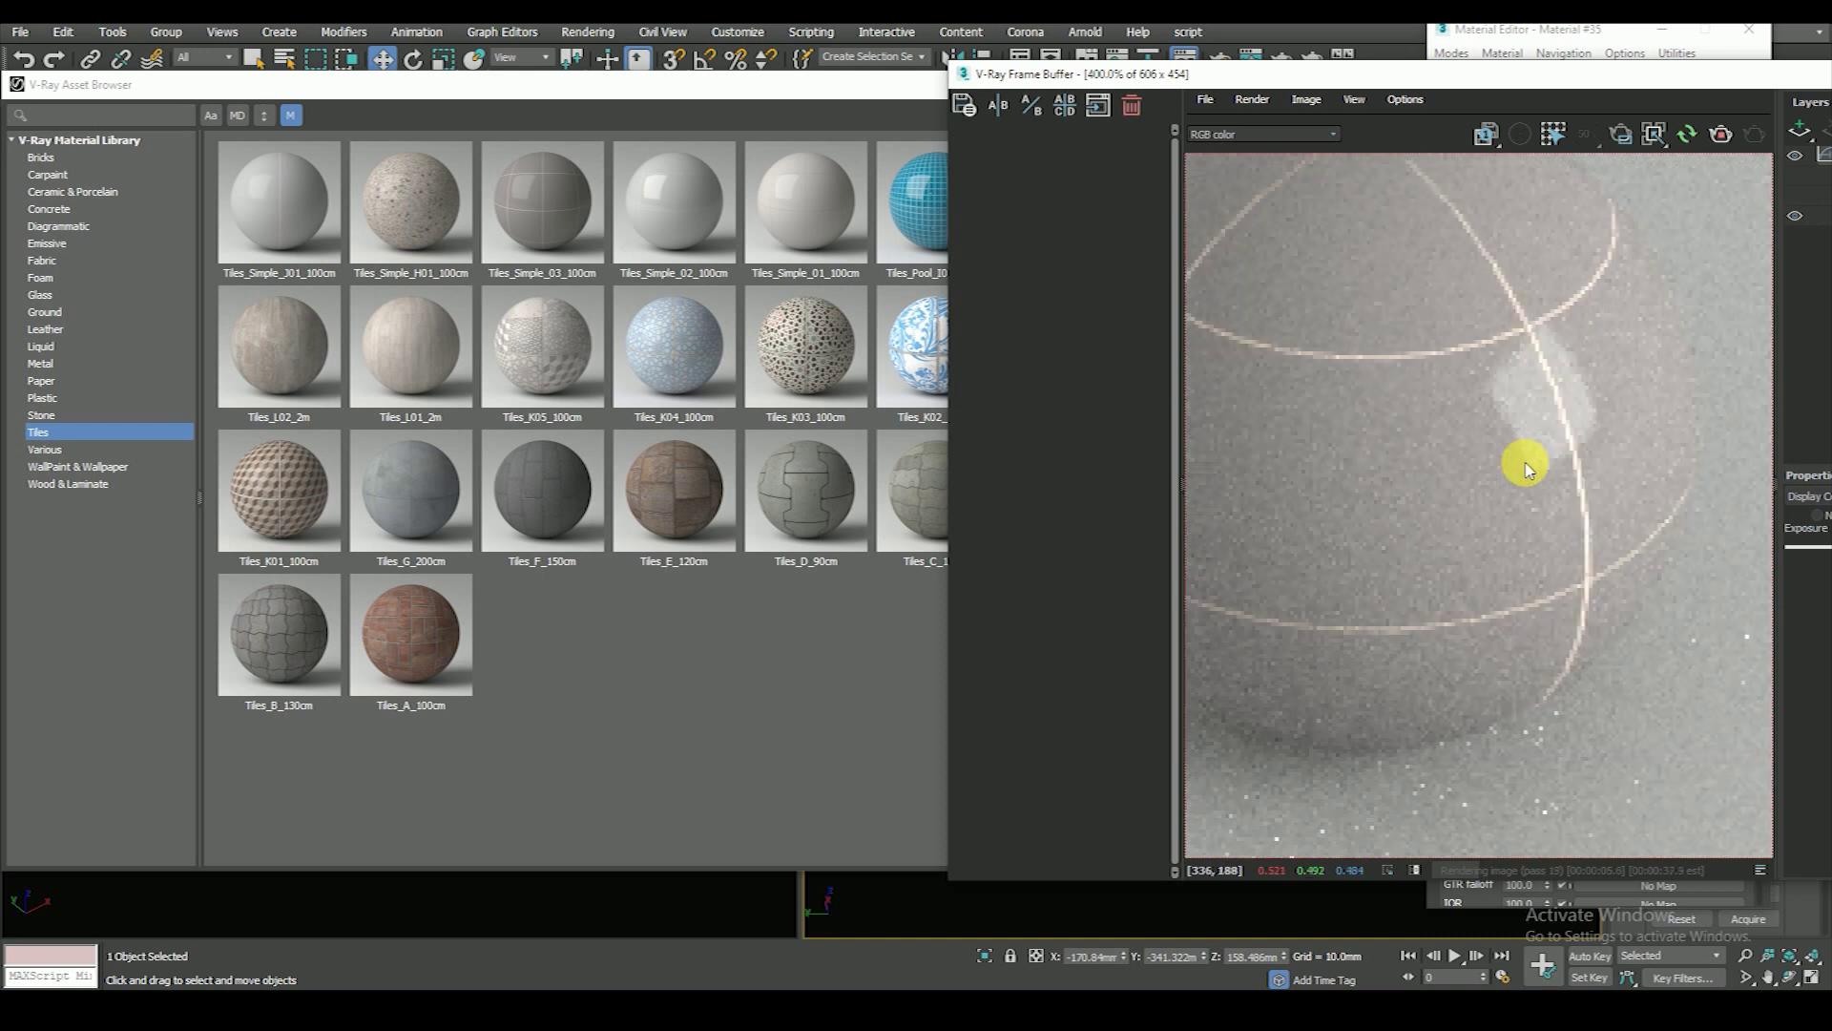
- Apply the blue Tiles_Pool_J01_100cm mosaic to the sphere and inspect the render
left_click(921, 217)
right_click(936, 227)
left_click(955, 249)
left_click(1349, 369)
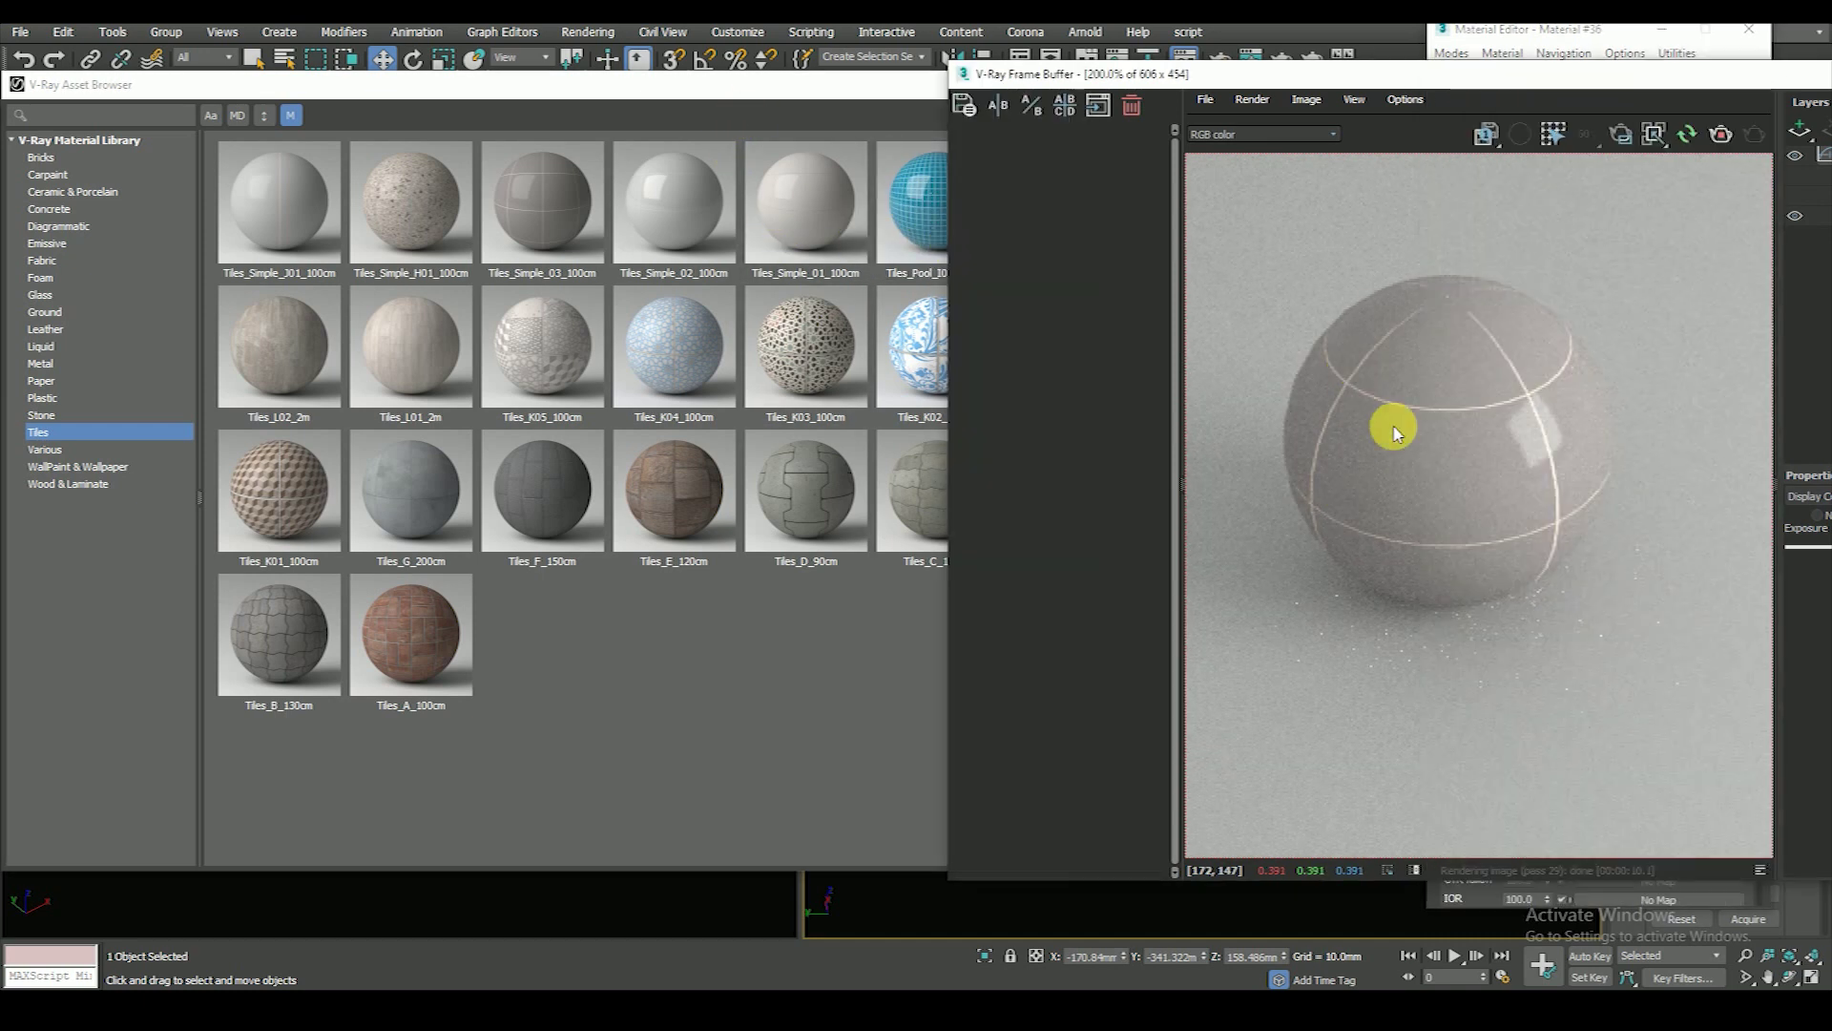
scroll(1519, 412, "up", 2)
scroll(1519, 418, "down", 3)
scroll(1493, 483, "up", 3)
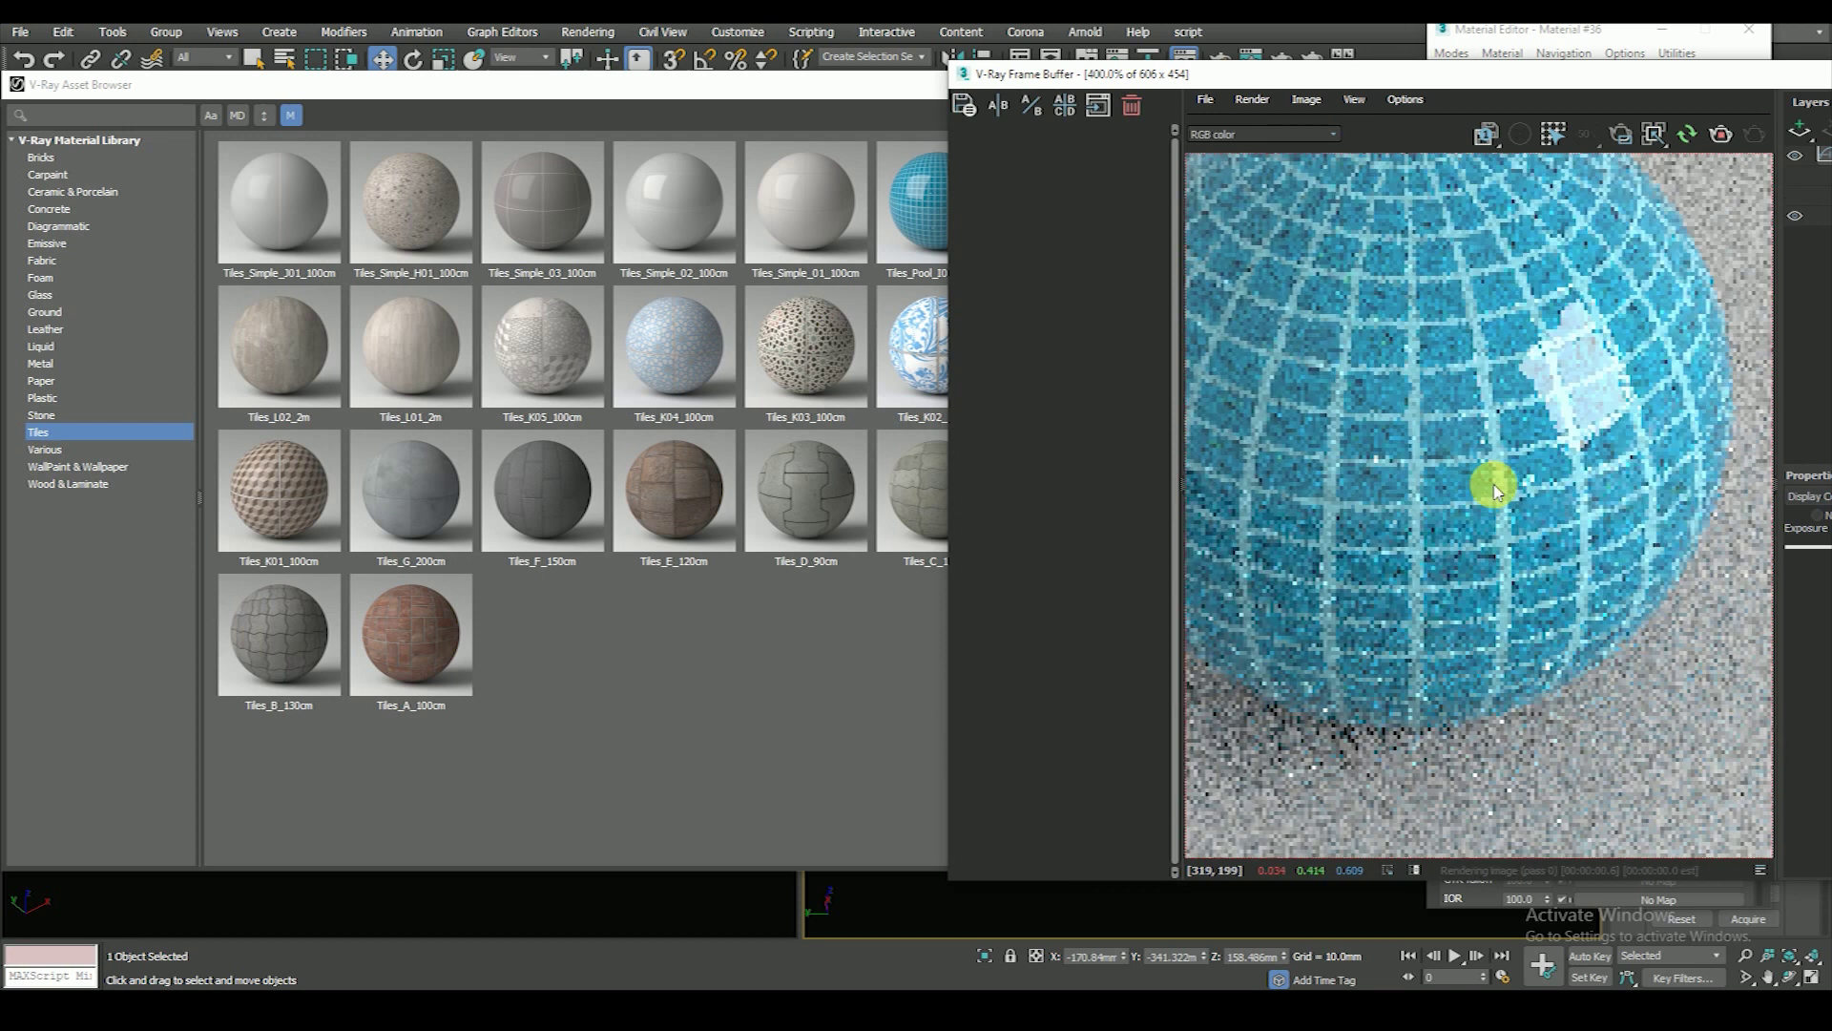
scroll(1492, 483, "down", 4)
left_click(57, 347)
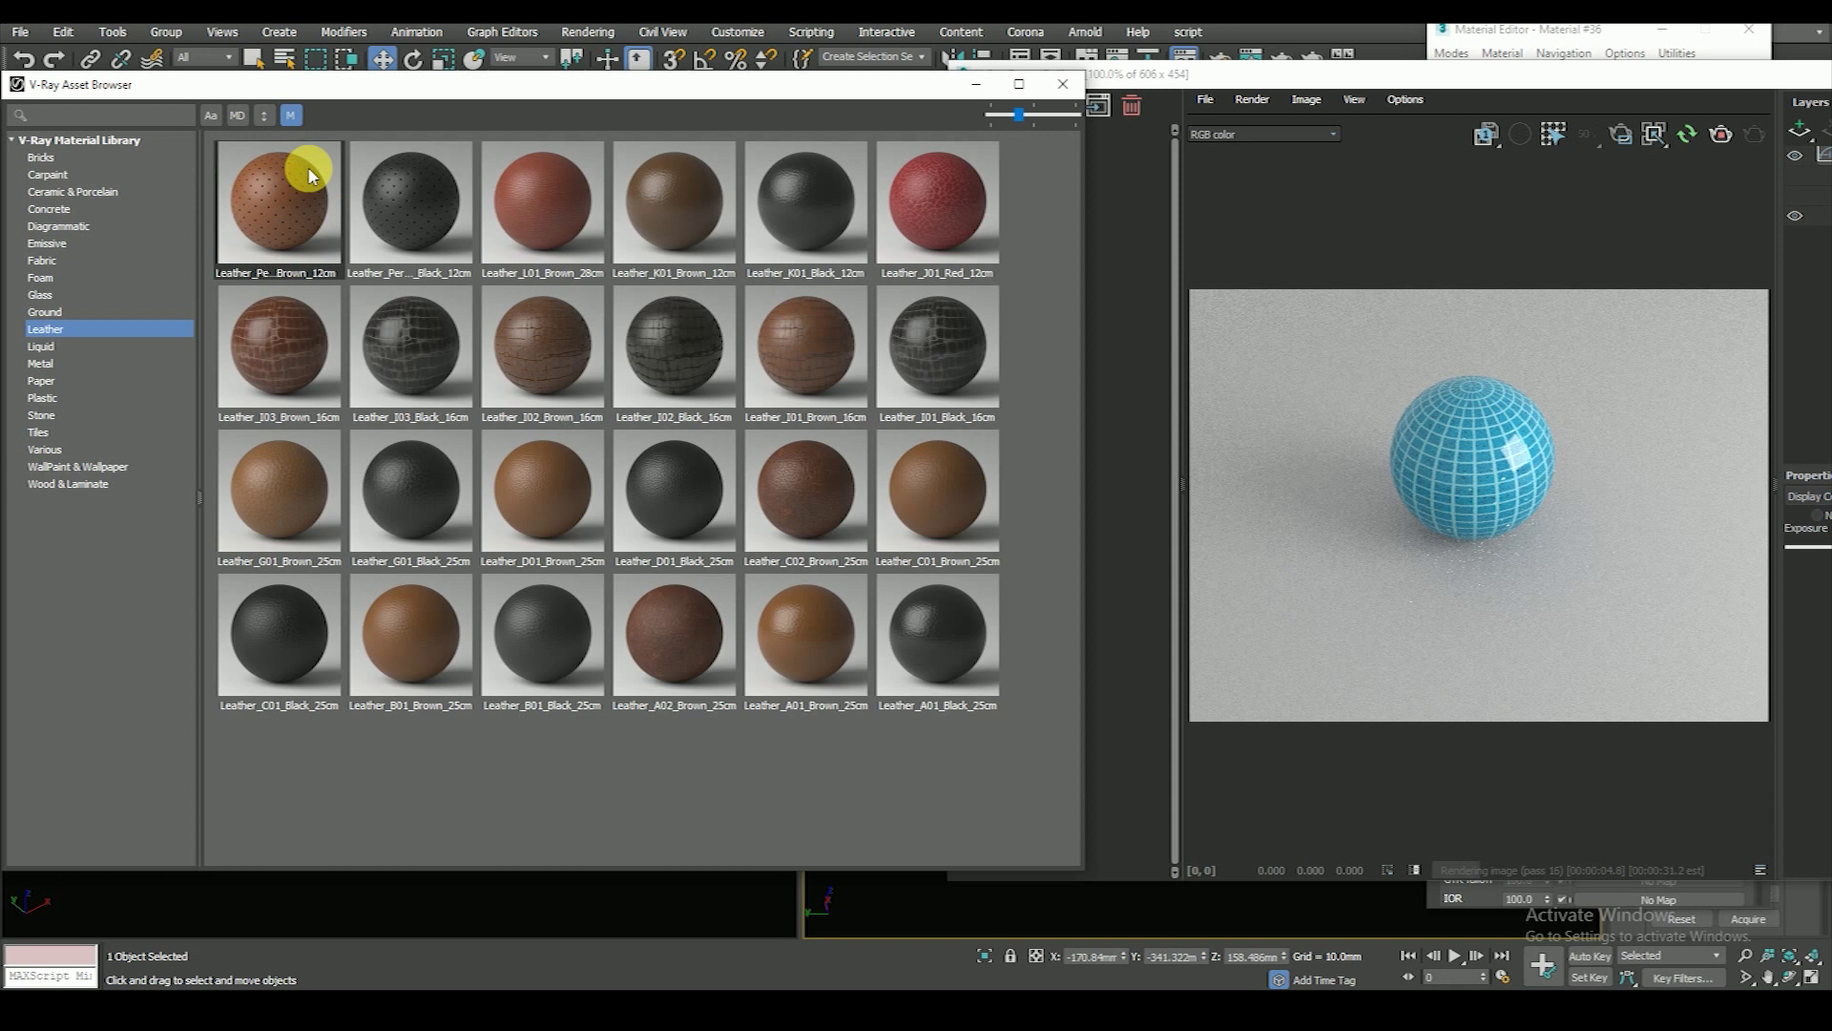
- Try the perforated brown leather and Leather_I03_Brown on the sphere, reviewing each render
right_click(307, 170)
left_click(367, 234)
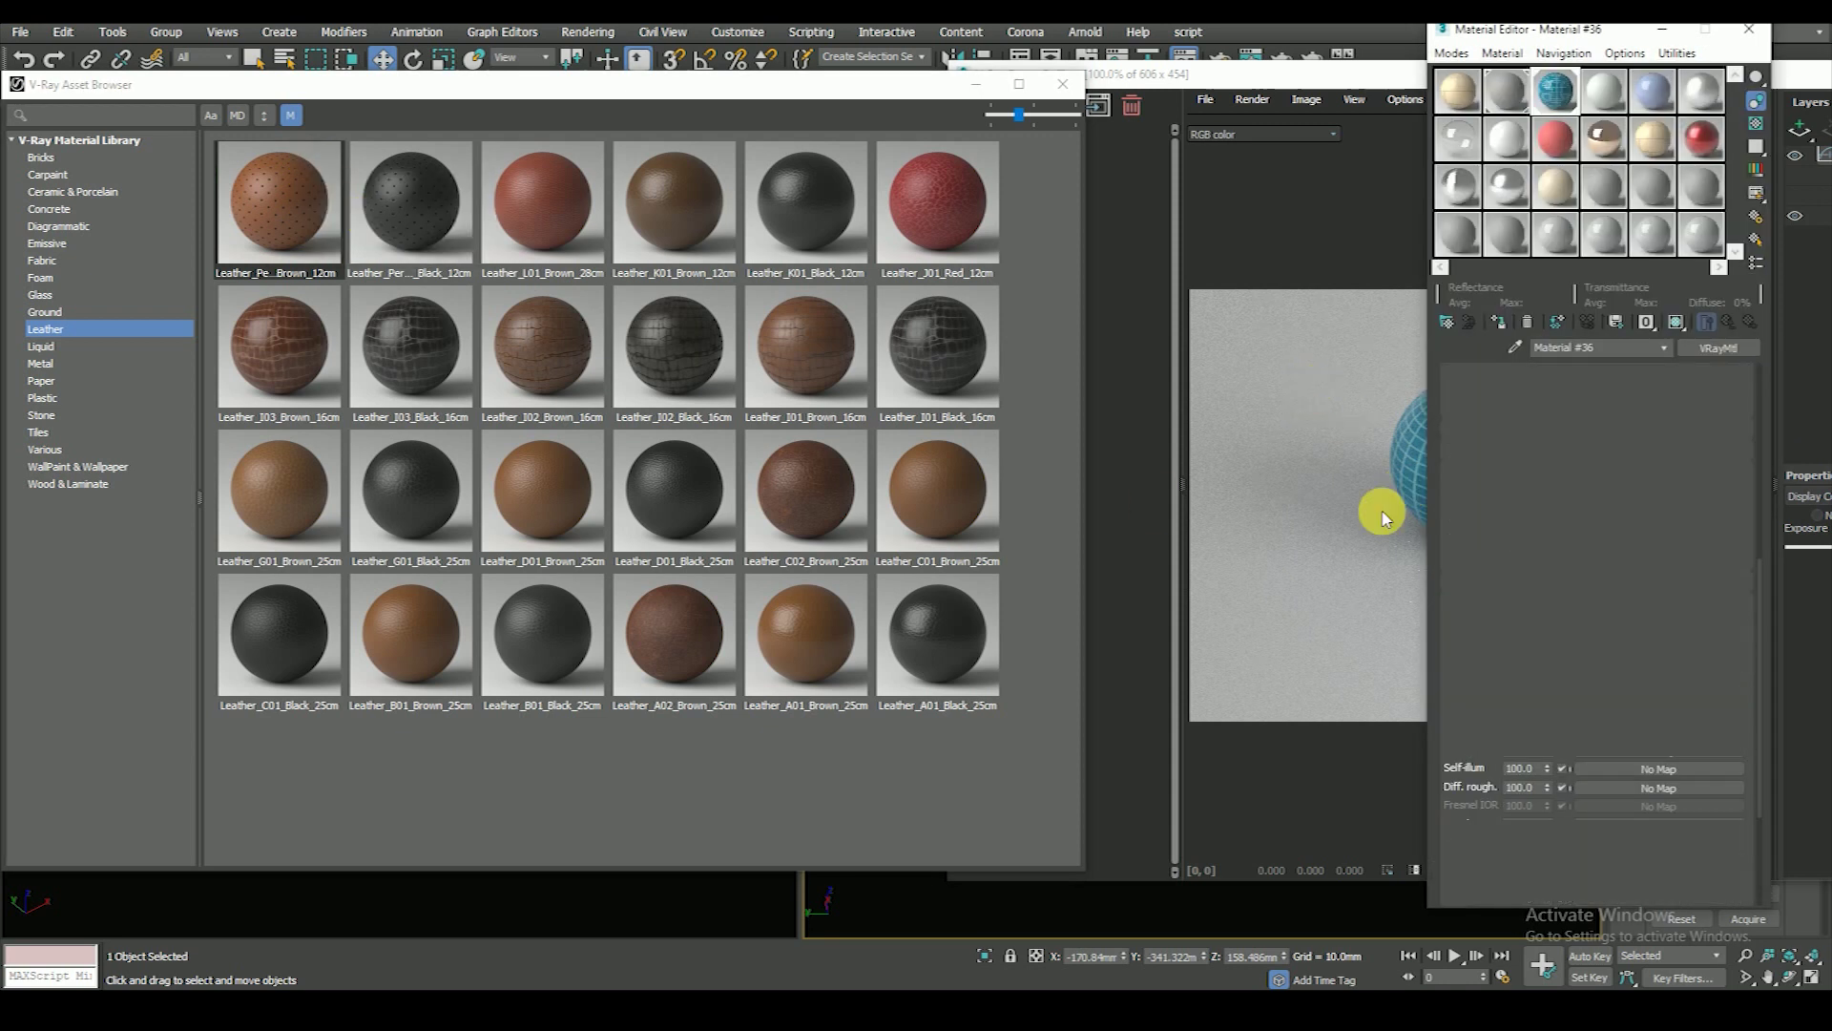
left_click(1317, 395)
scroll(1518, 468, "up", 1)
scroll(1526, 450, "up", 1)
scroll(1508, 458, "down", 1)
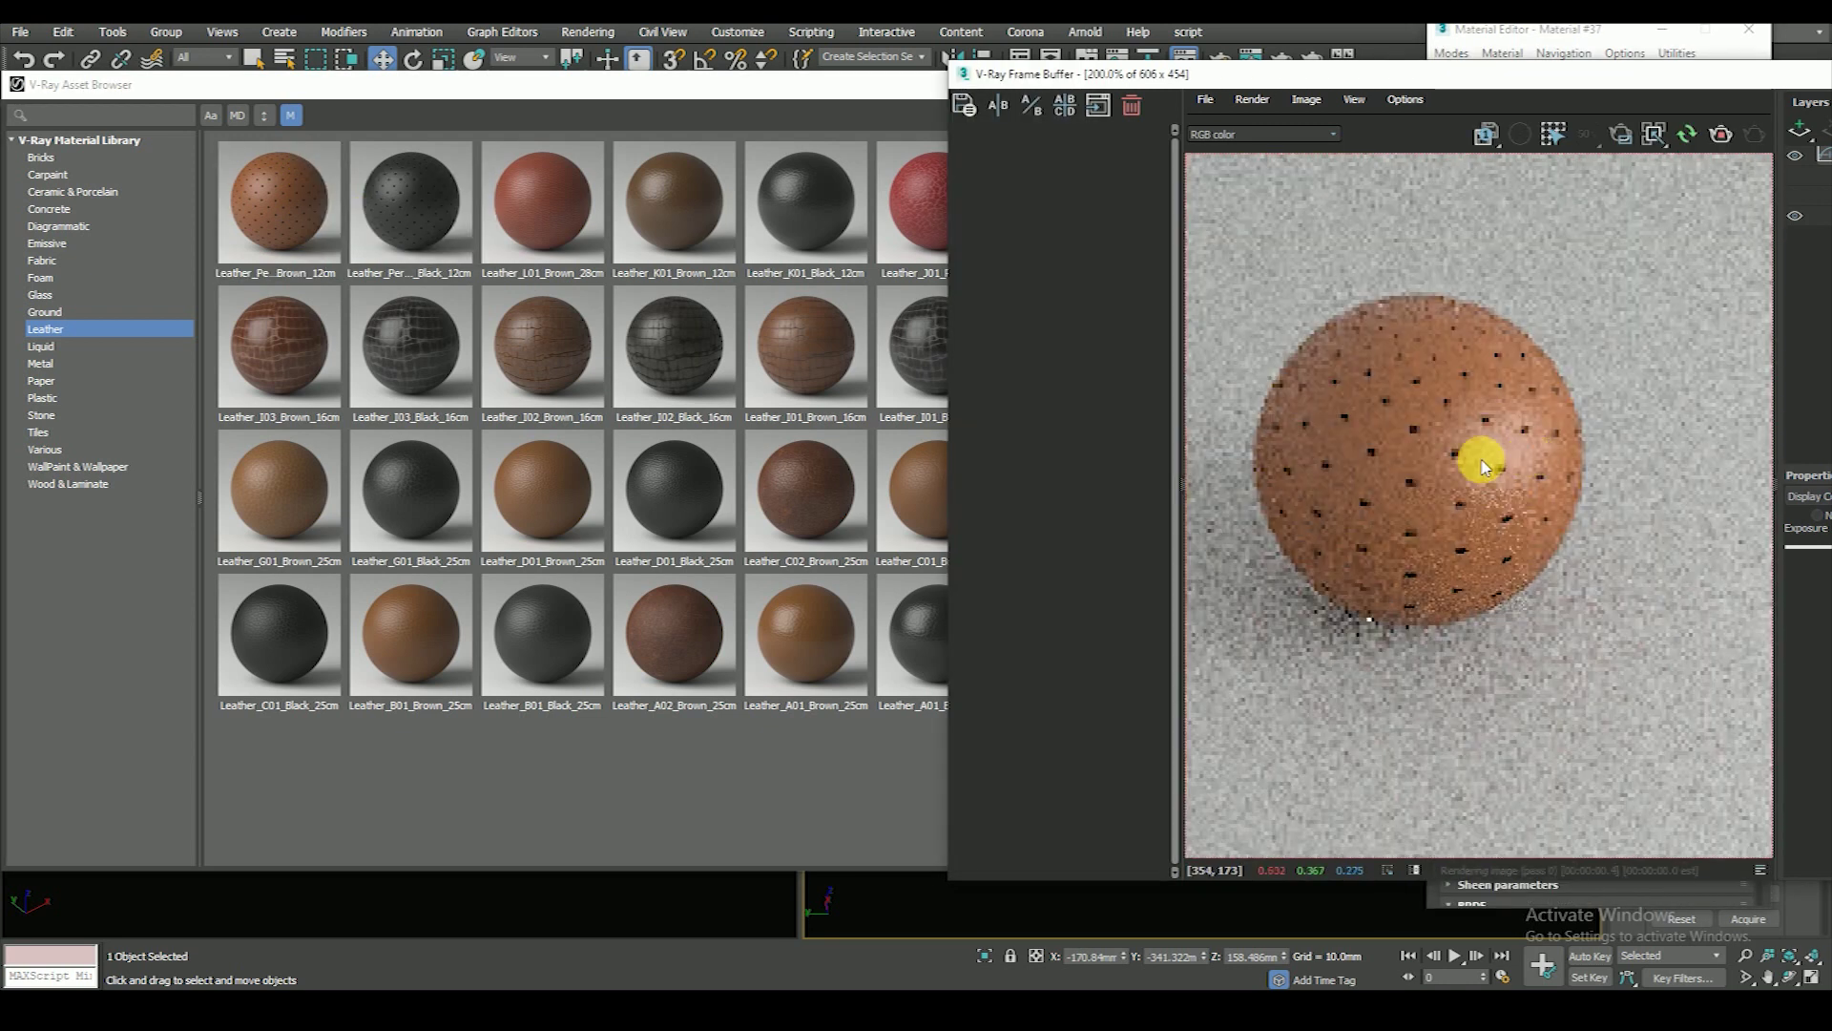
scroll(1394, 413, "up", 3)
scroll(1398, 411, "down", 3)
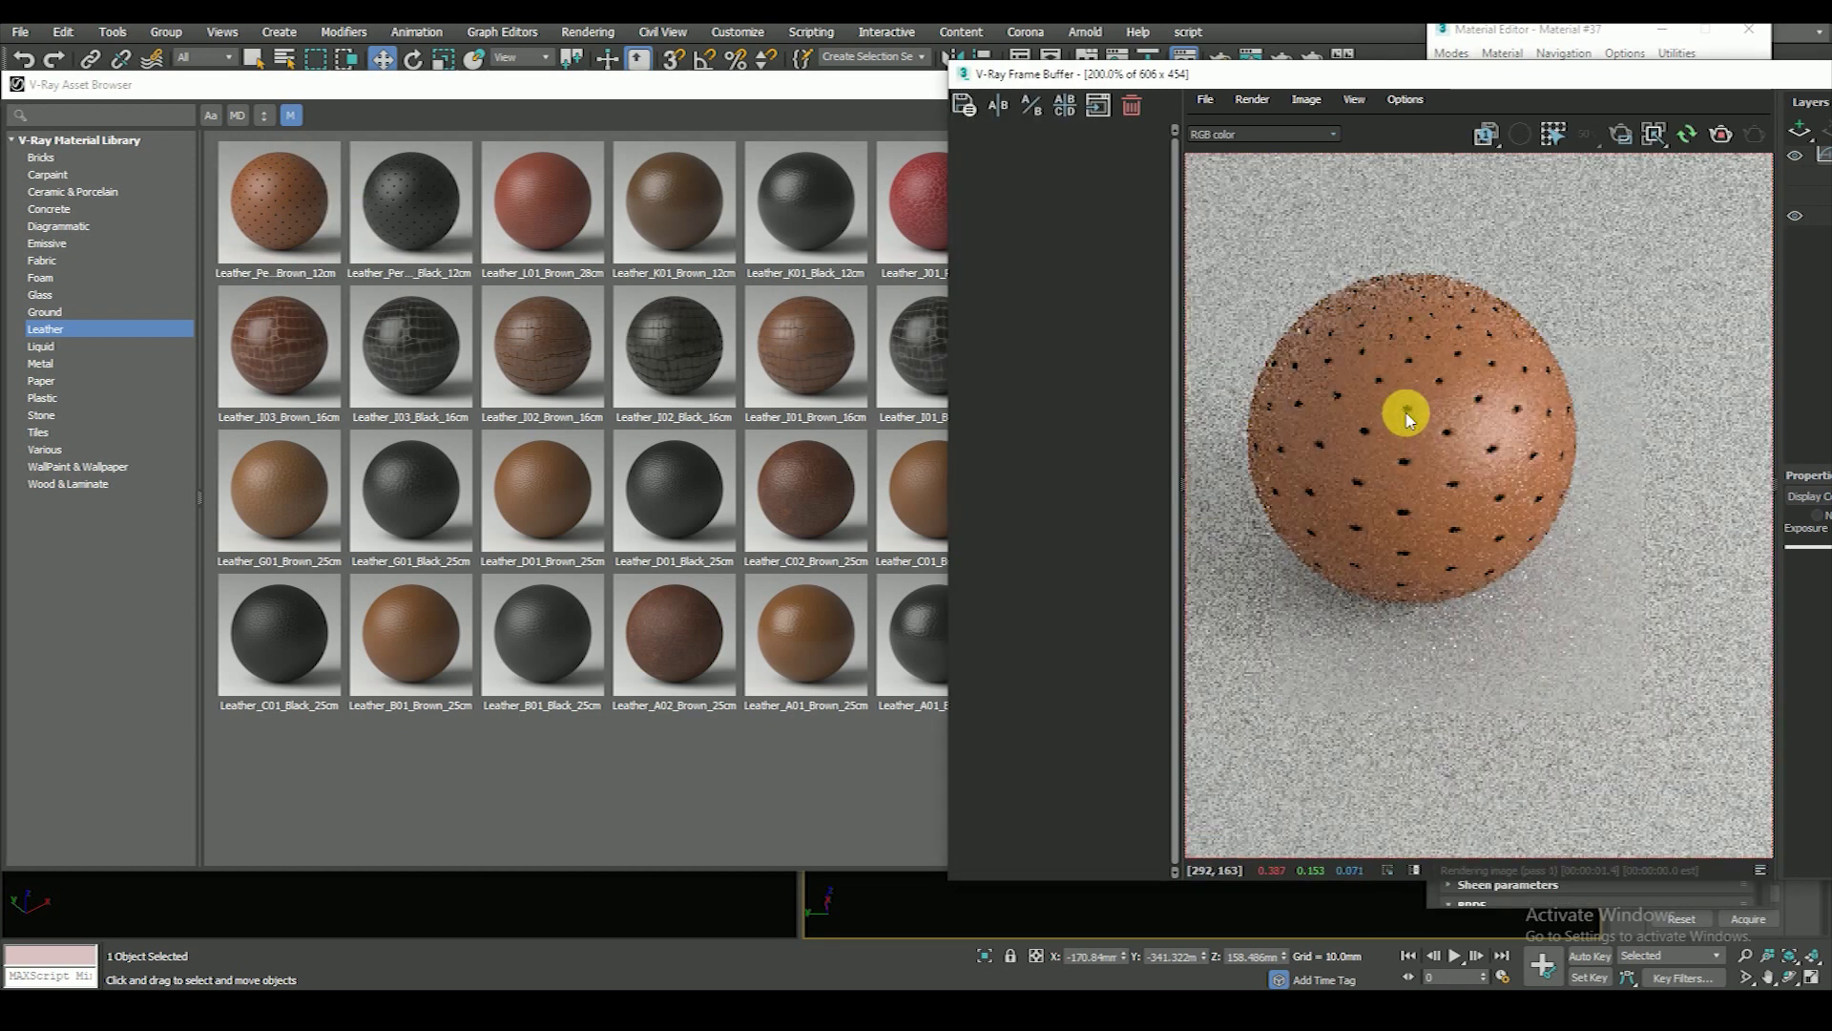
left_click(437, 204)
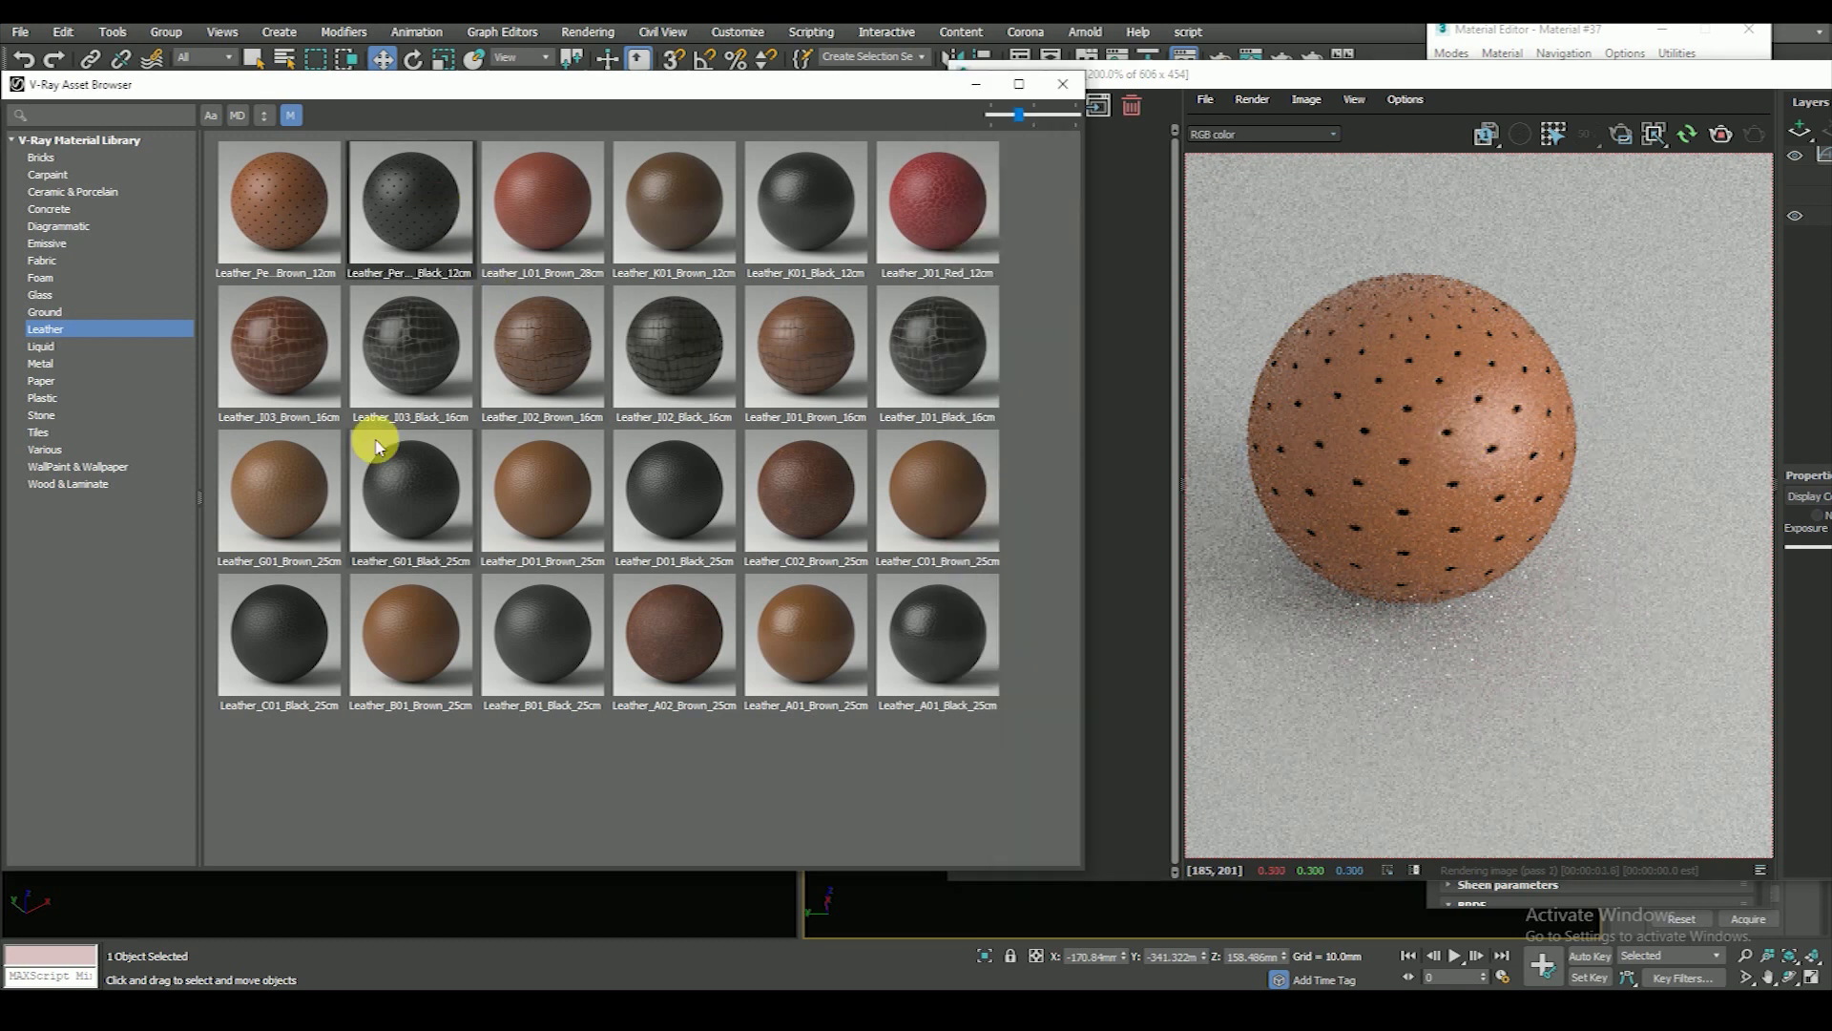
right_click(280, 389)
left_click(319, 451)
left_click(1429, 461)
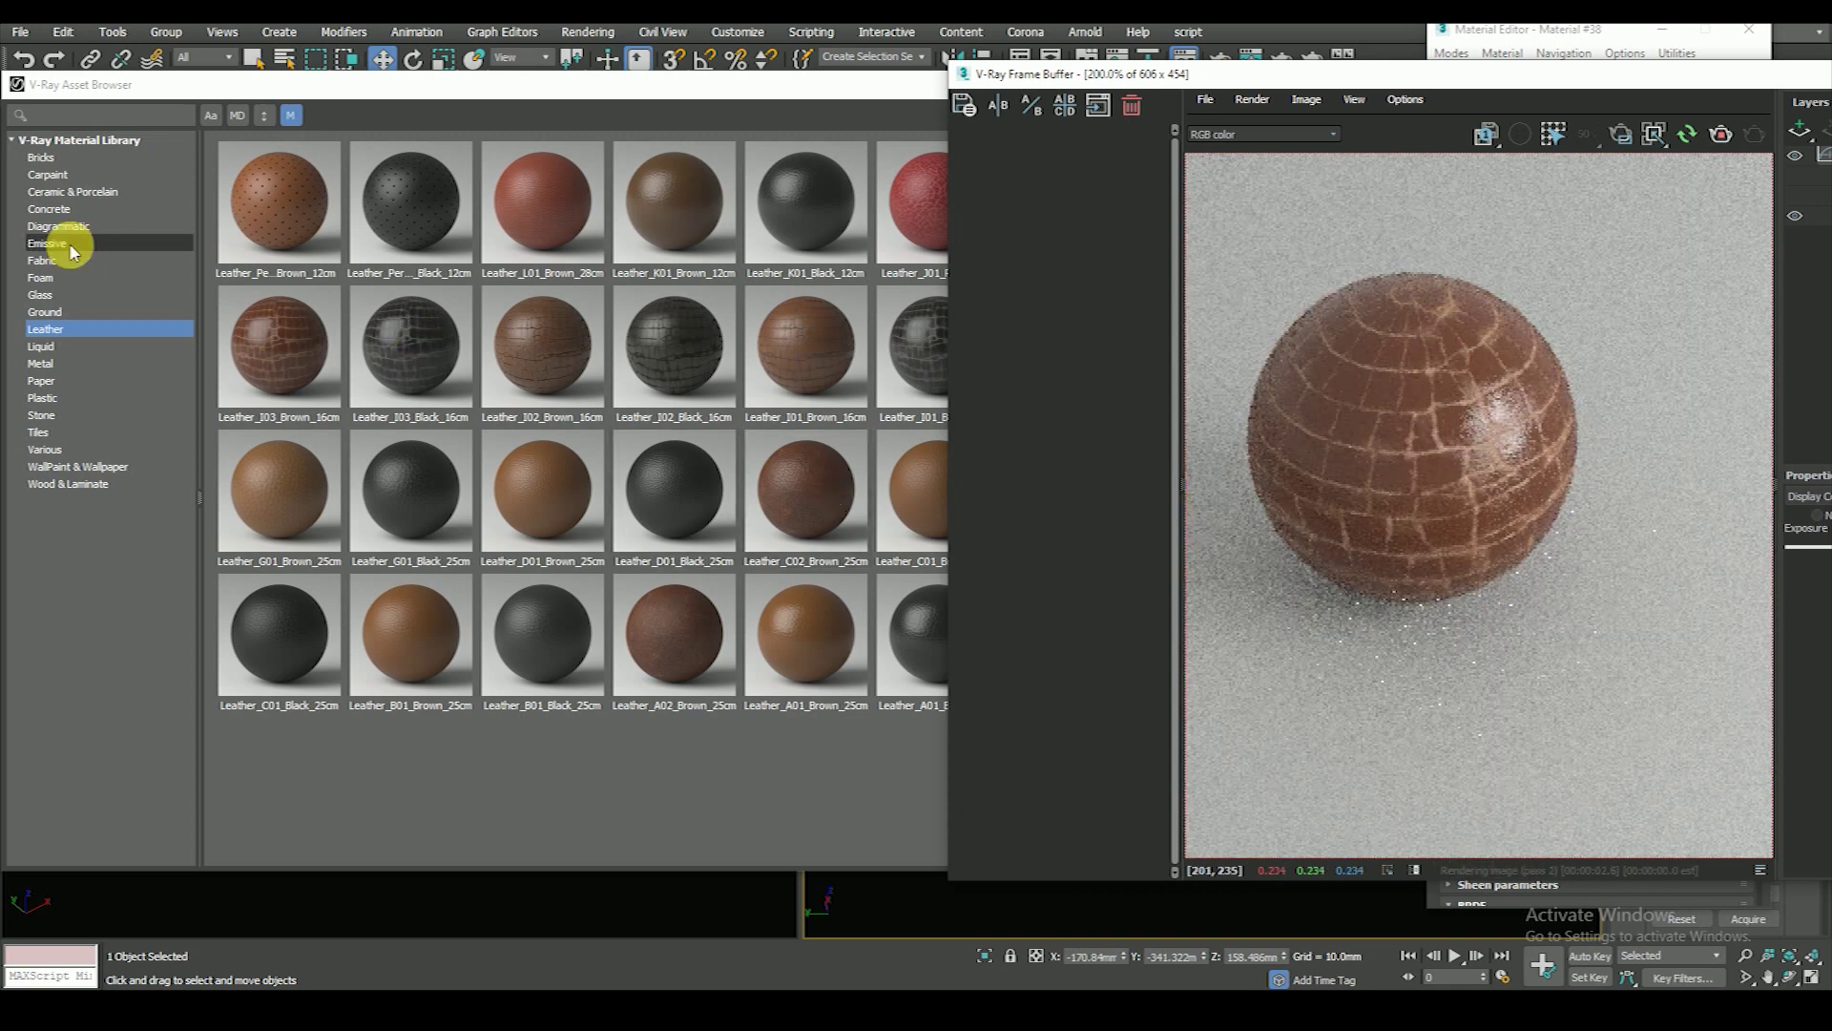
- Apply Wireframe_08_Emissive from the Diagrammatic category to the sphere
left_click(65, 226)
right_click(404, 232)
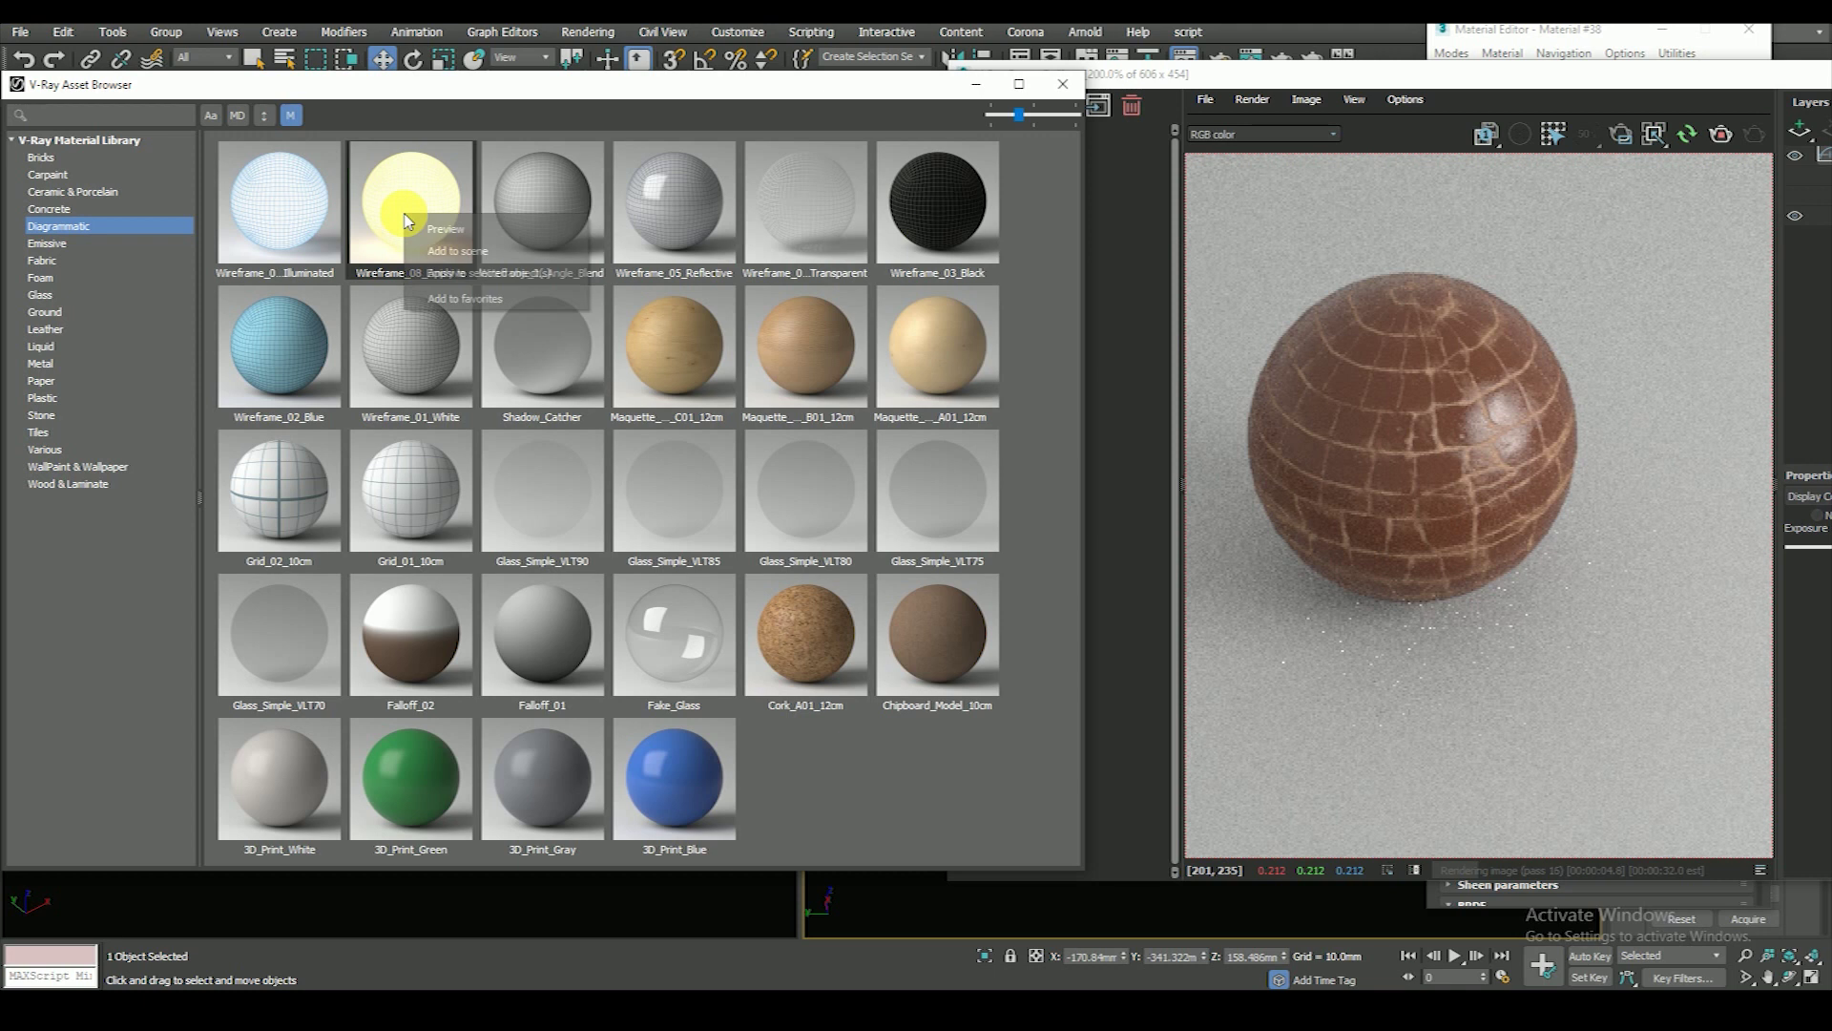
left_click(478, 270)
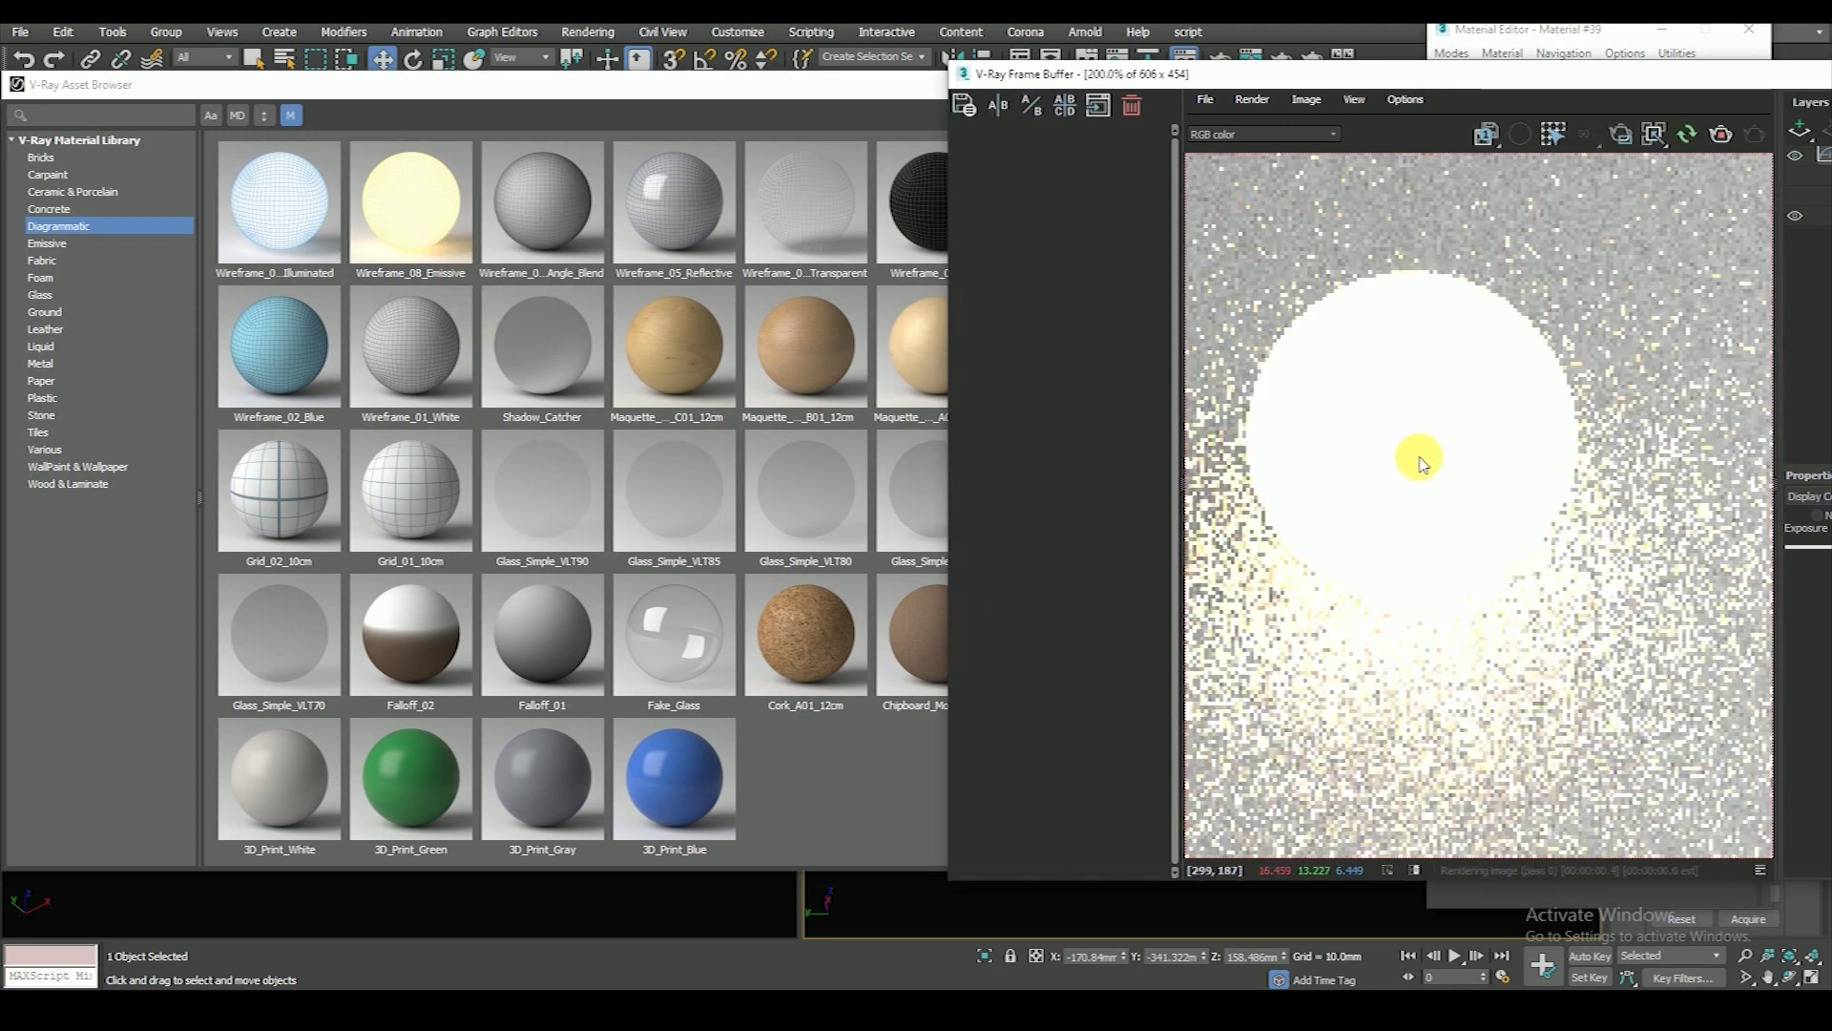
scroll(1415, 454, "down", 2)
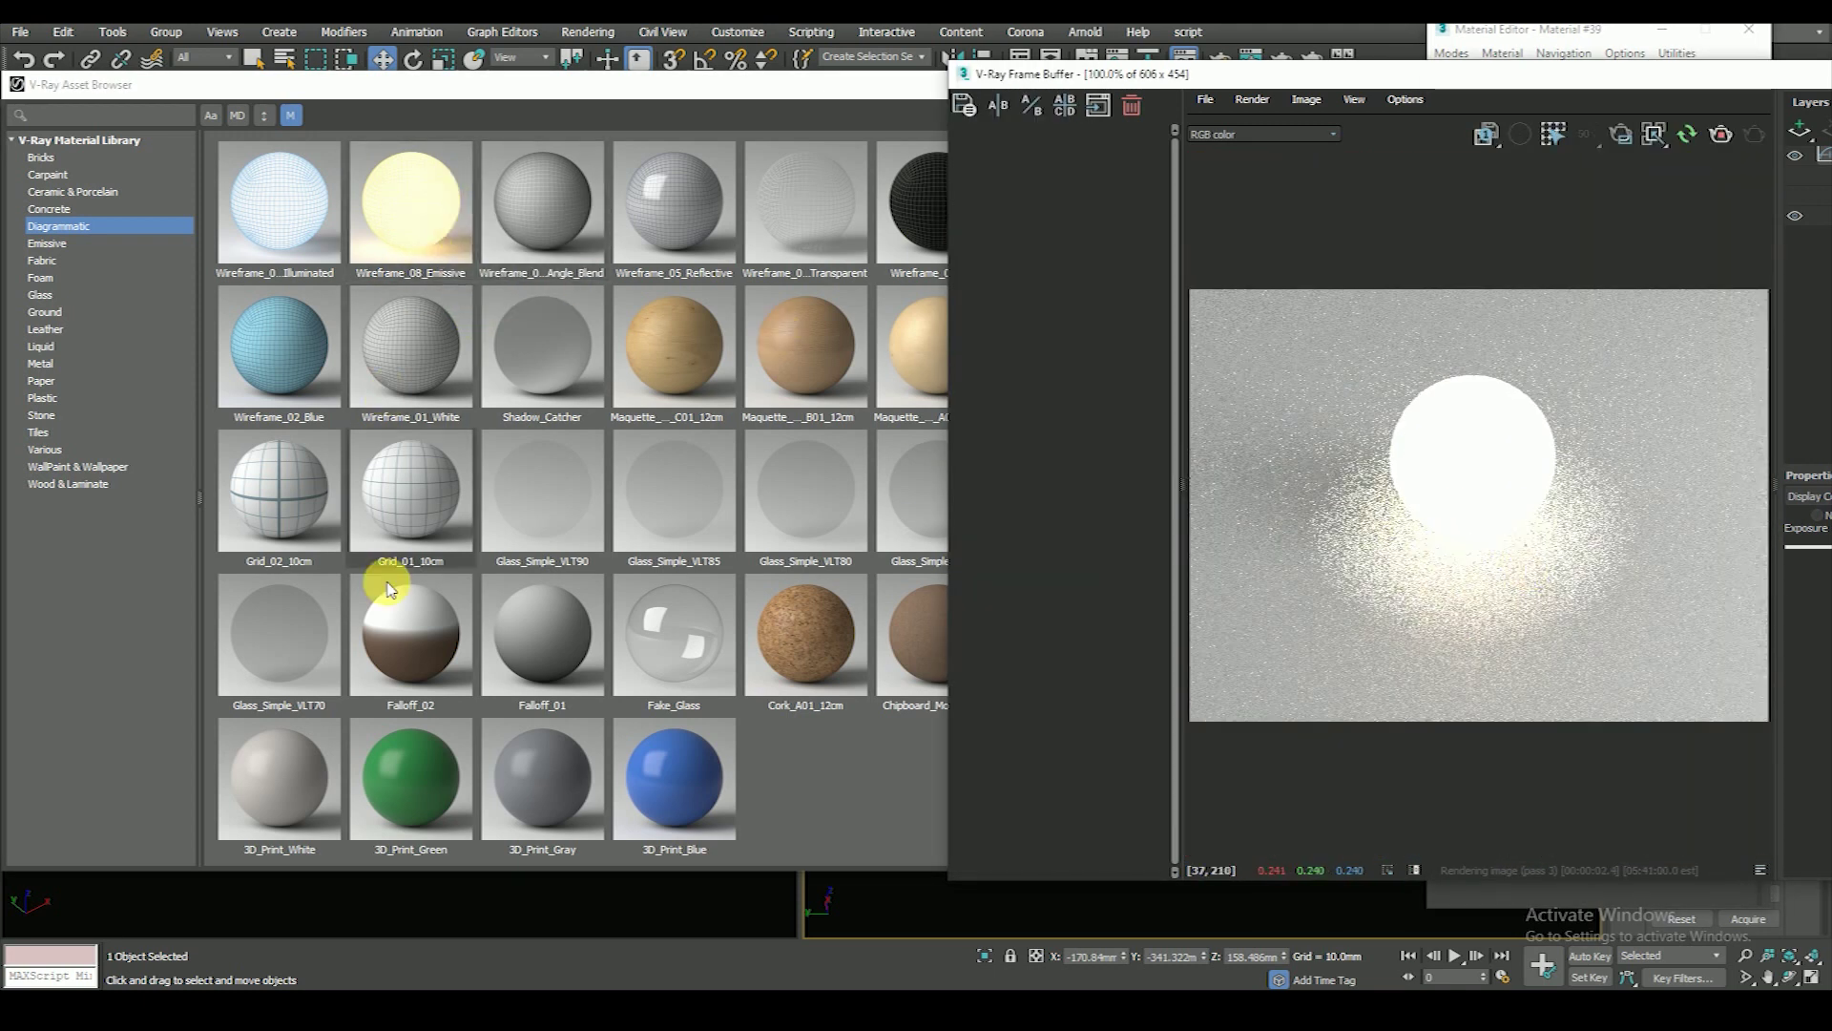
left_click(291, 191)
right_click(293, 196)
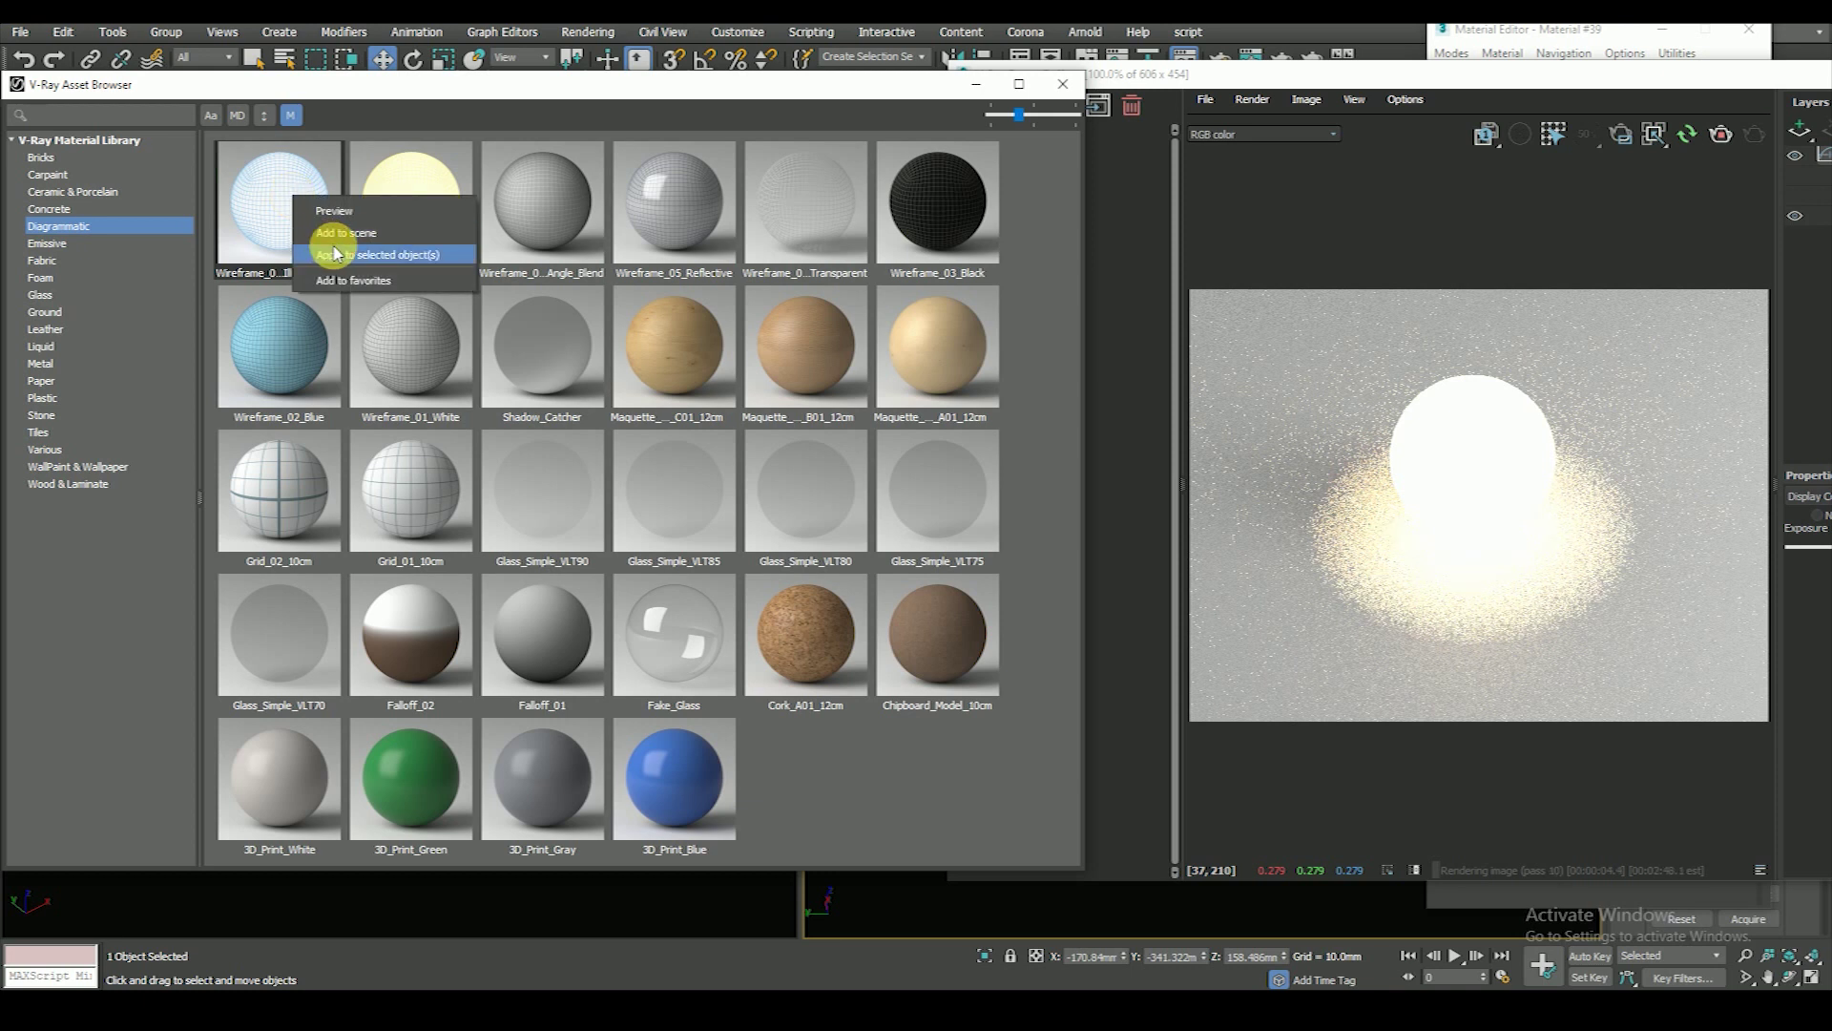
- Apply the illuminated wireframe material to the sphere and view the cyan wireframe render
left_click(336, 253)
left_click(1375, 458)
scroll(1484, 455, "up", 2)
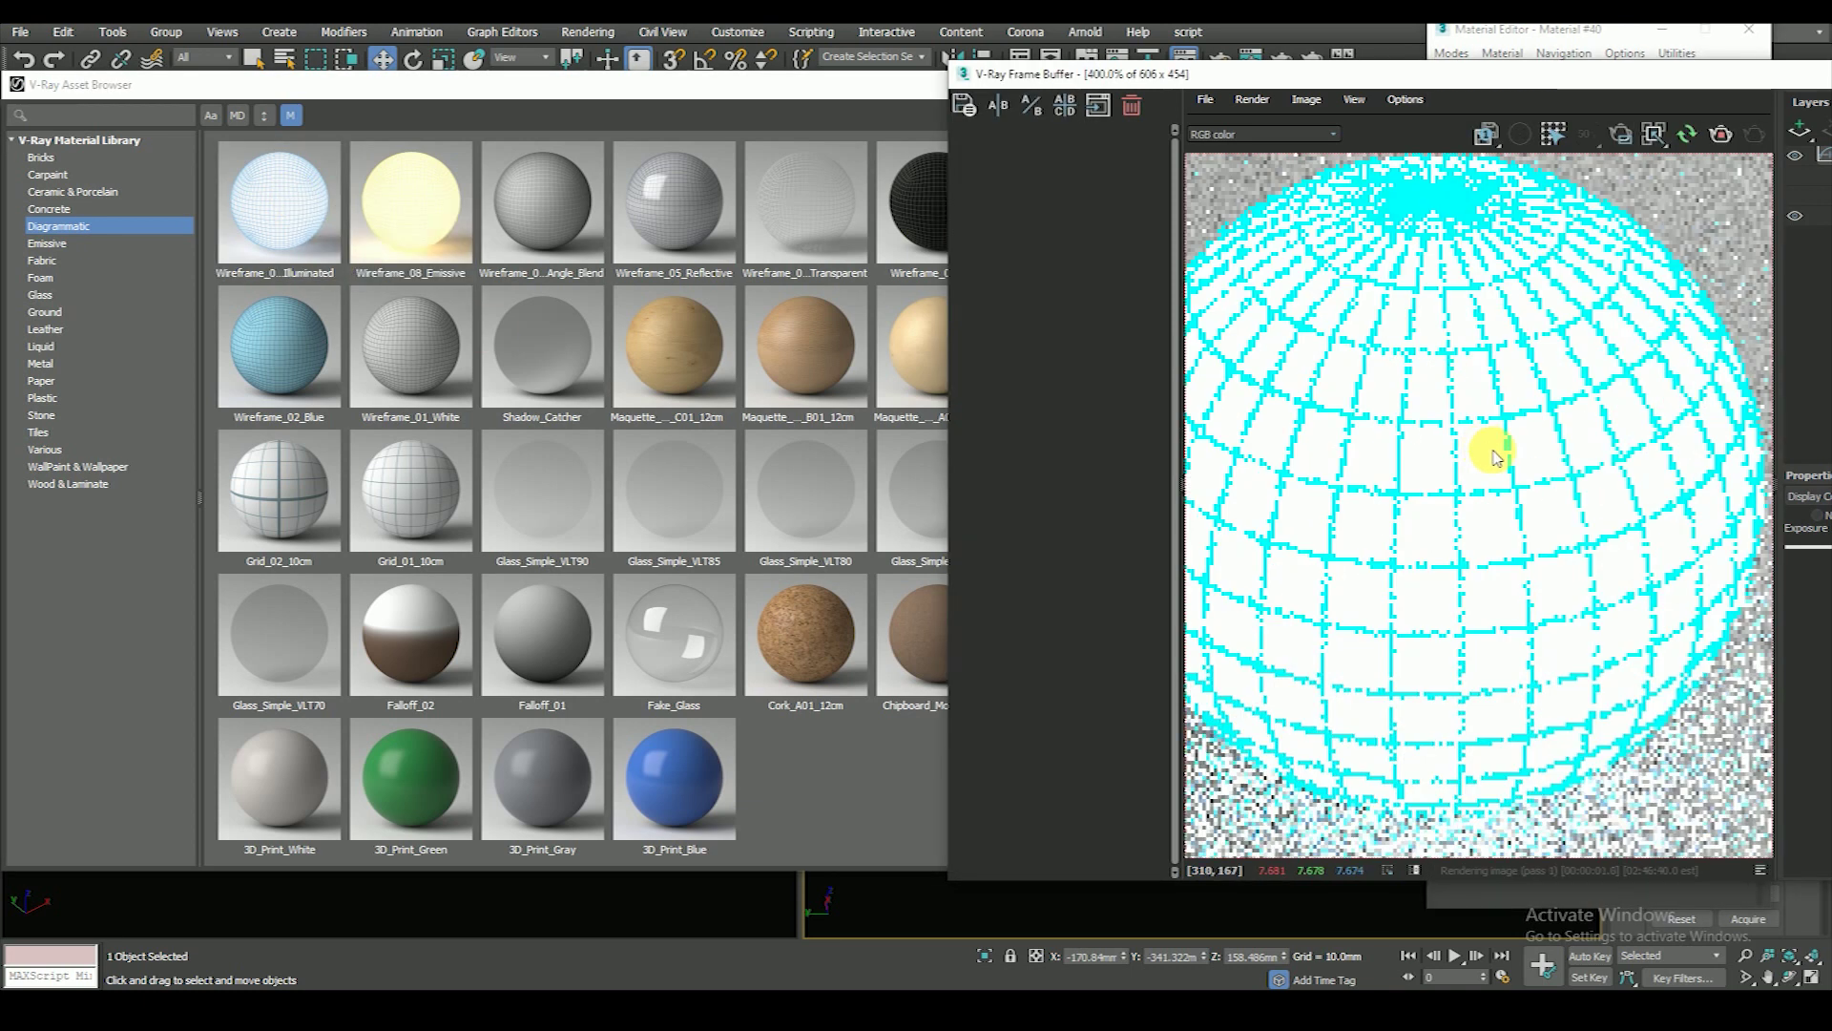
scroll(1495, 456, "down", 1)
- Apply Concrete_Simple_G01_4m from the Concrete materials and view the concrete sphere
left_click(47, 208)
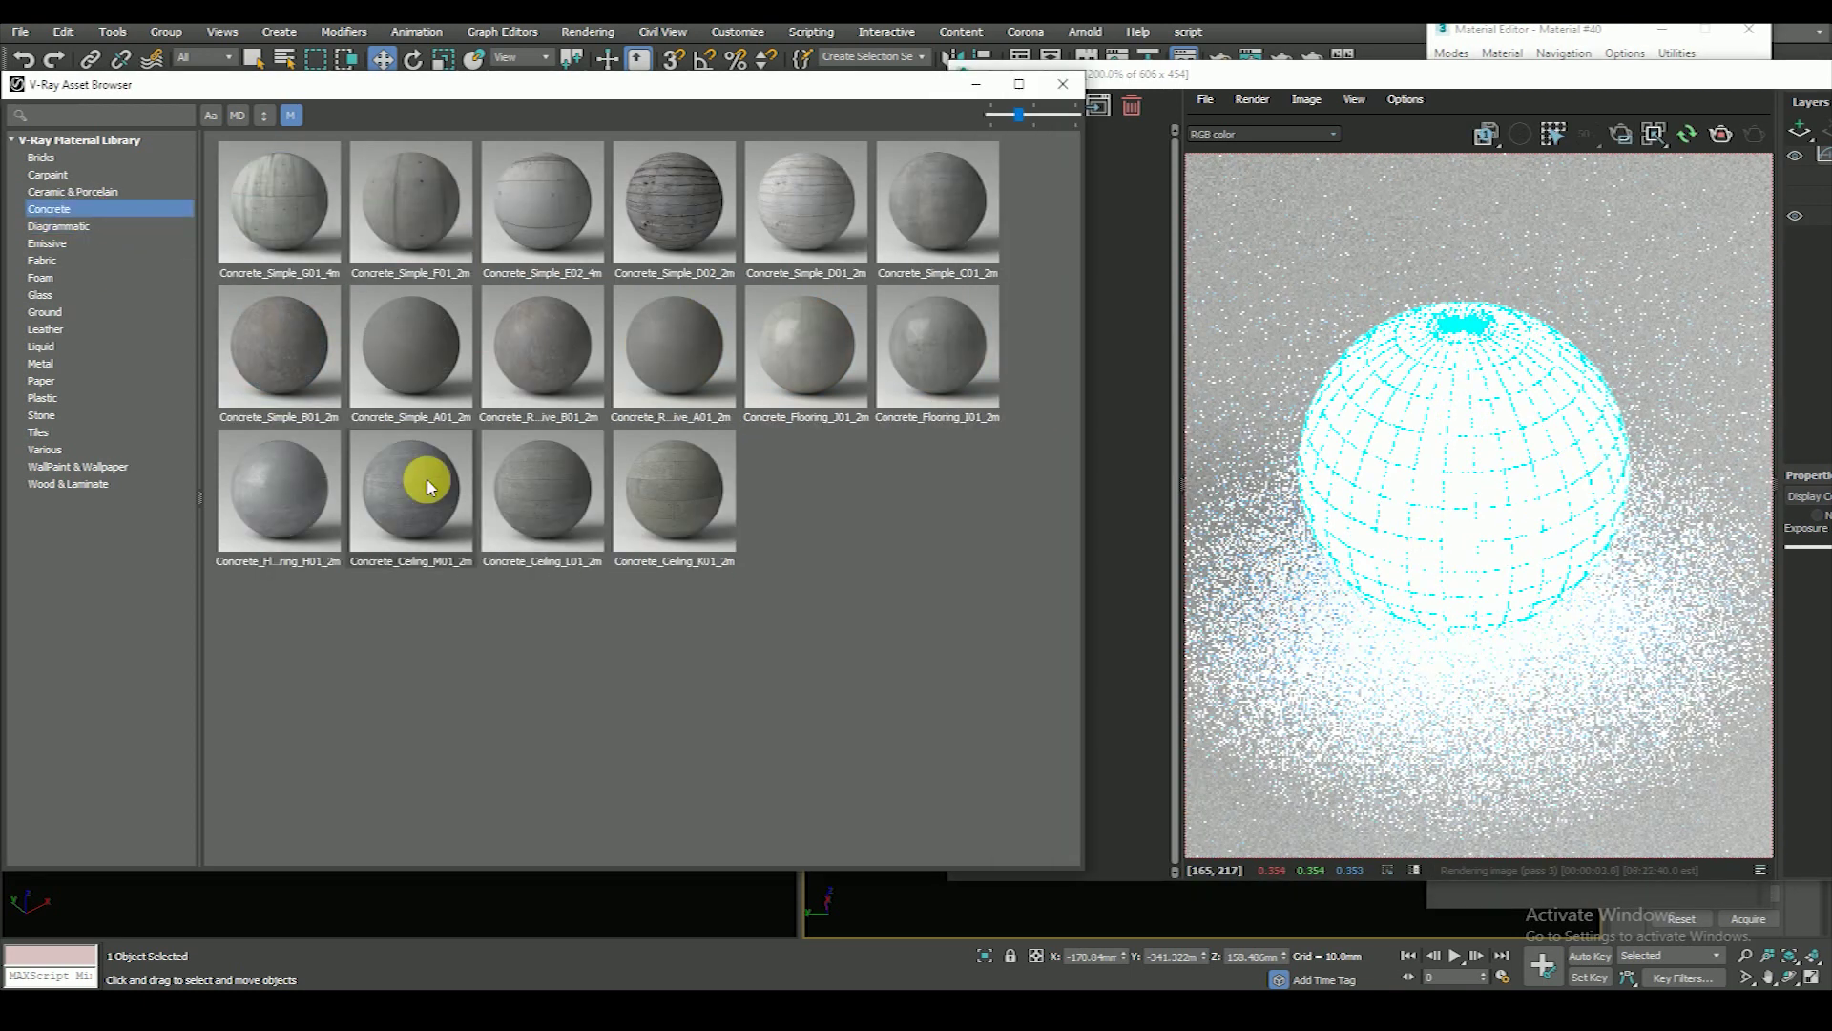
right_click(276, 197)
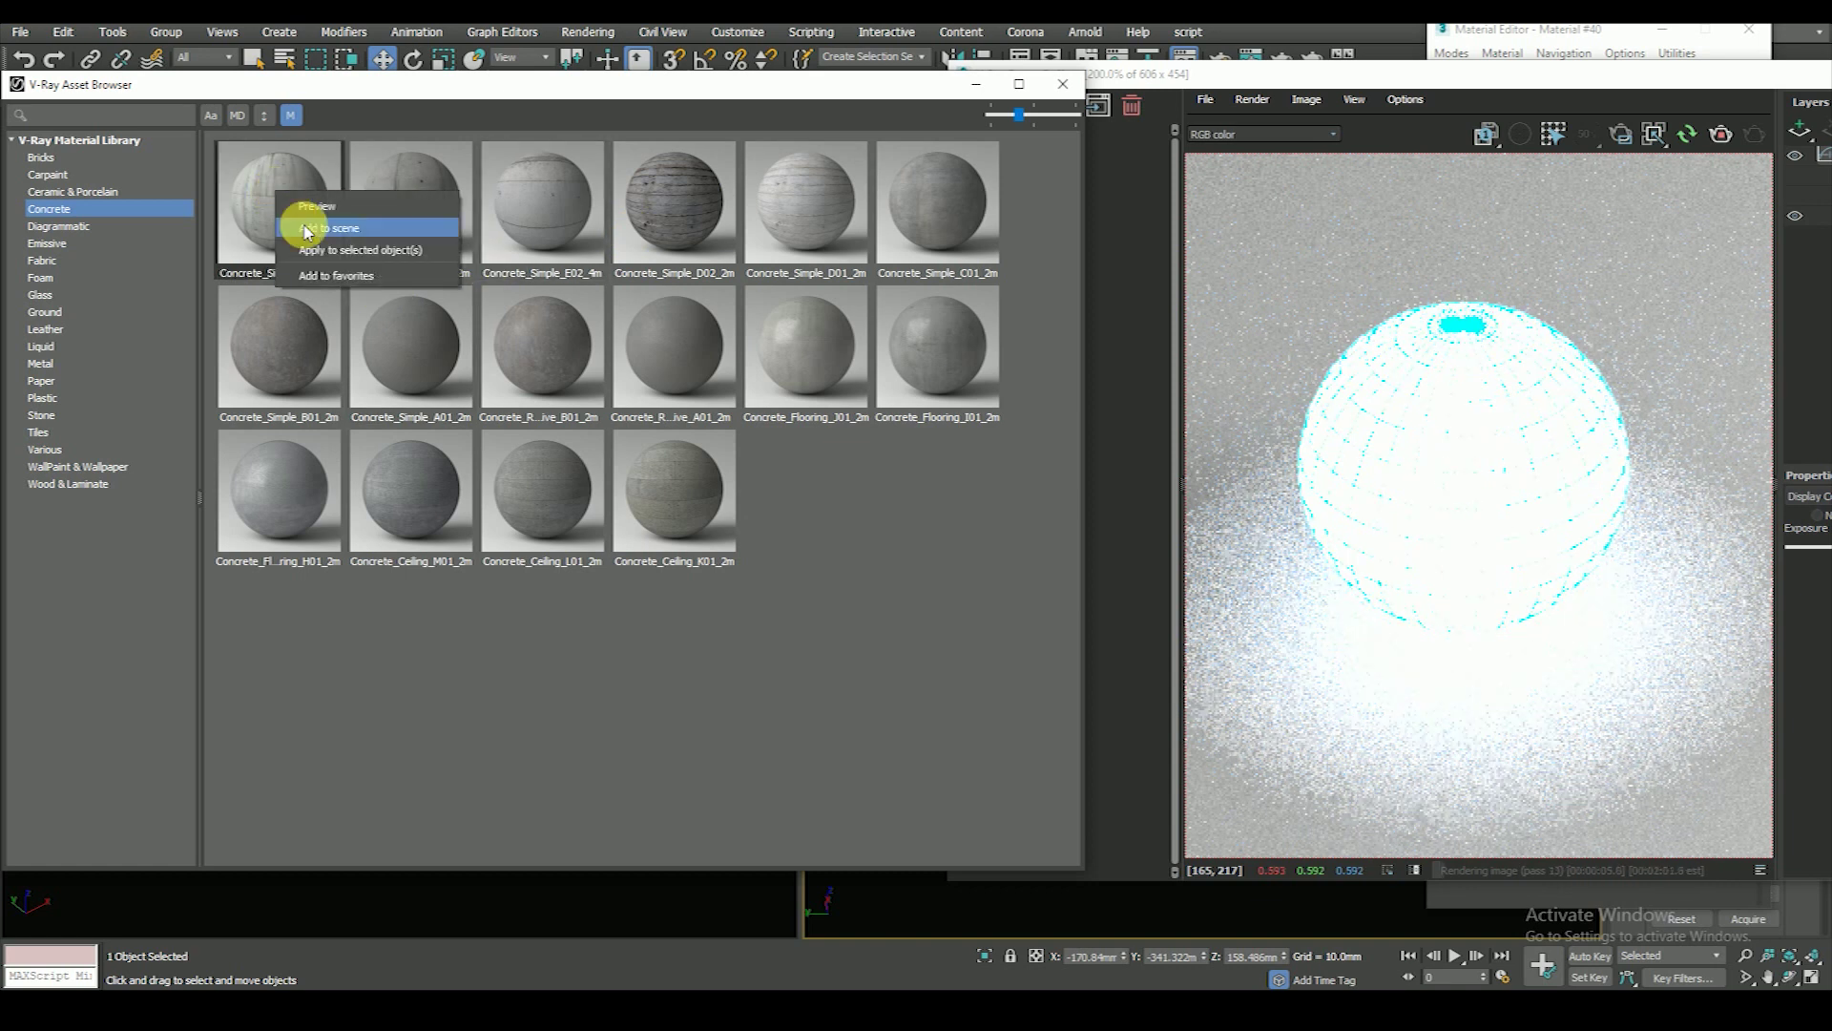
left_click(311, 254)
left_click(1386, 496)
left_click_drag(1386, 496, 1403, 482)
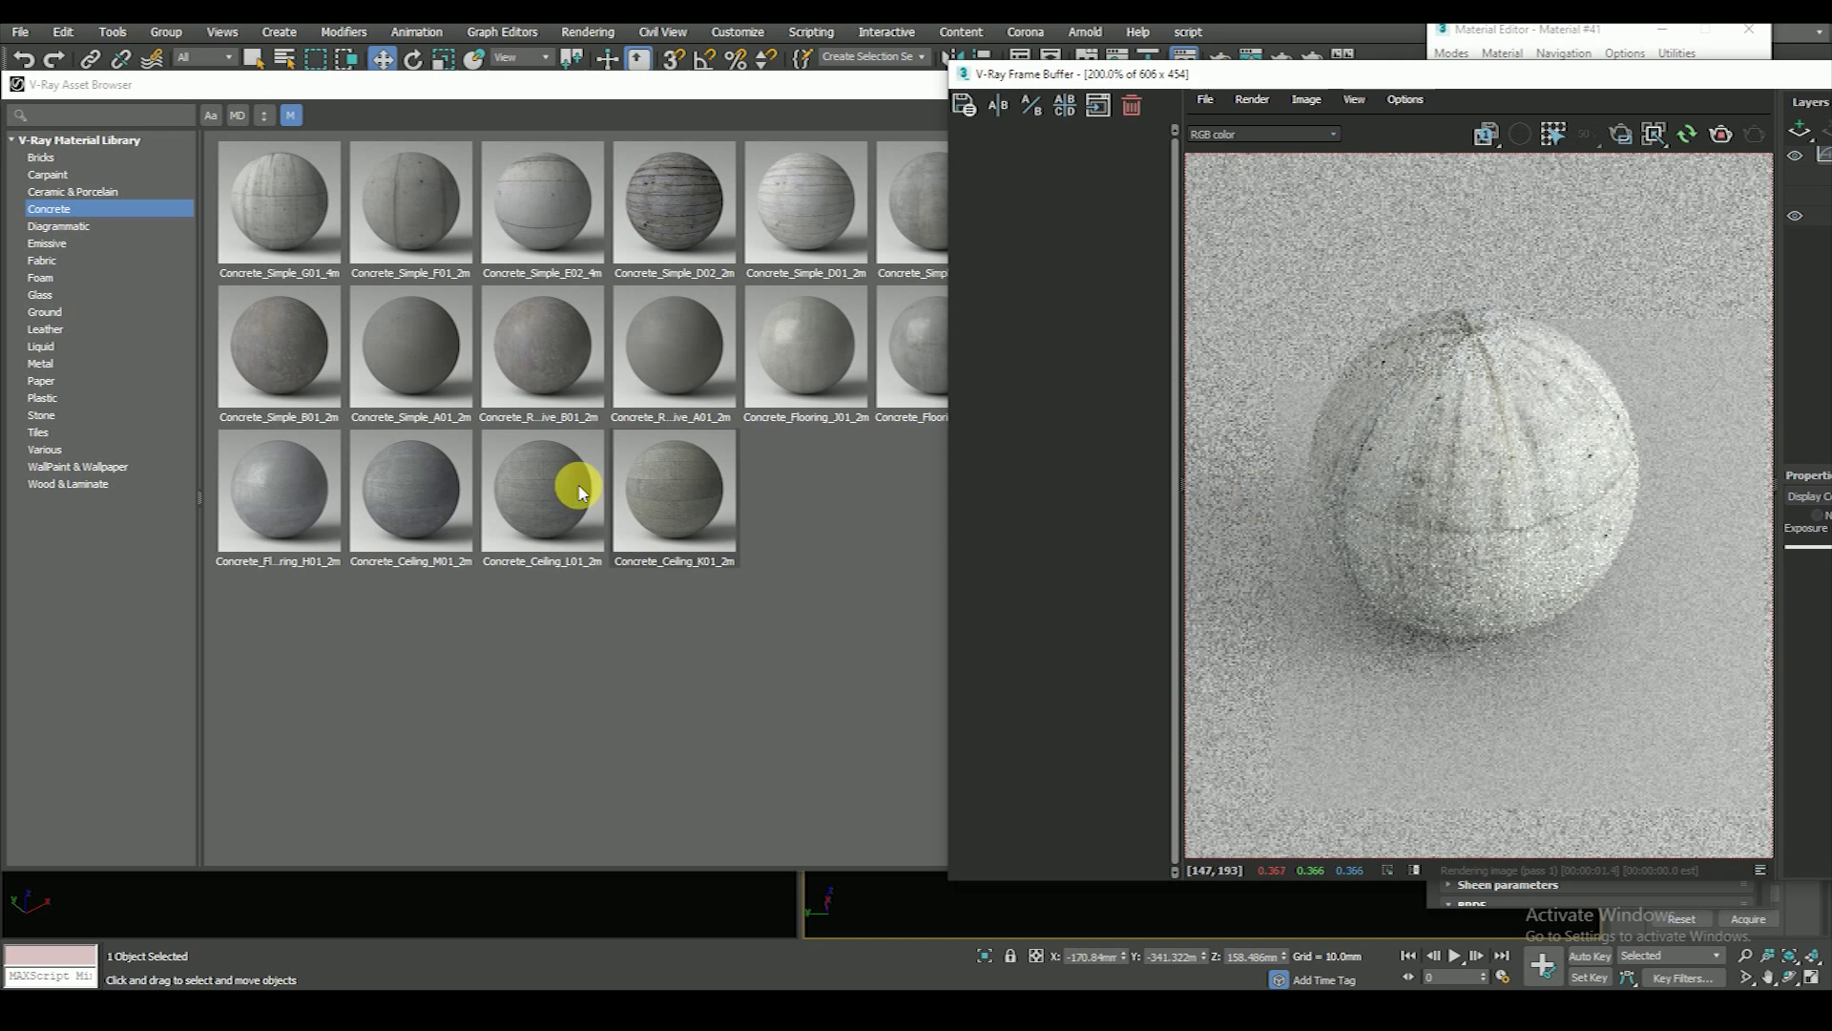
- Apply the blue Mesh_Fabric_B02 from the Fabric materials and inspect the render
left_click(76, 227)
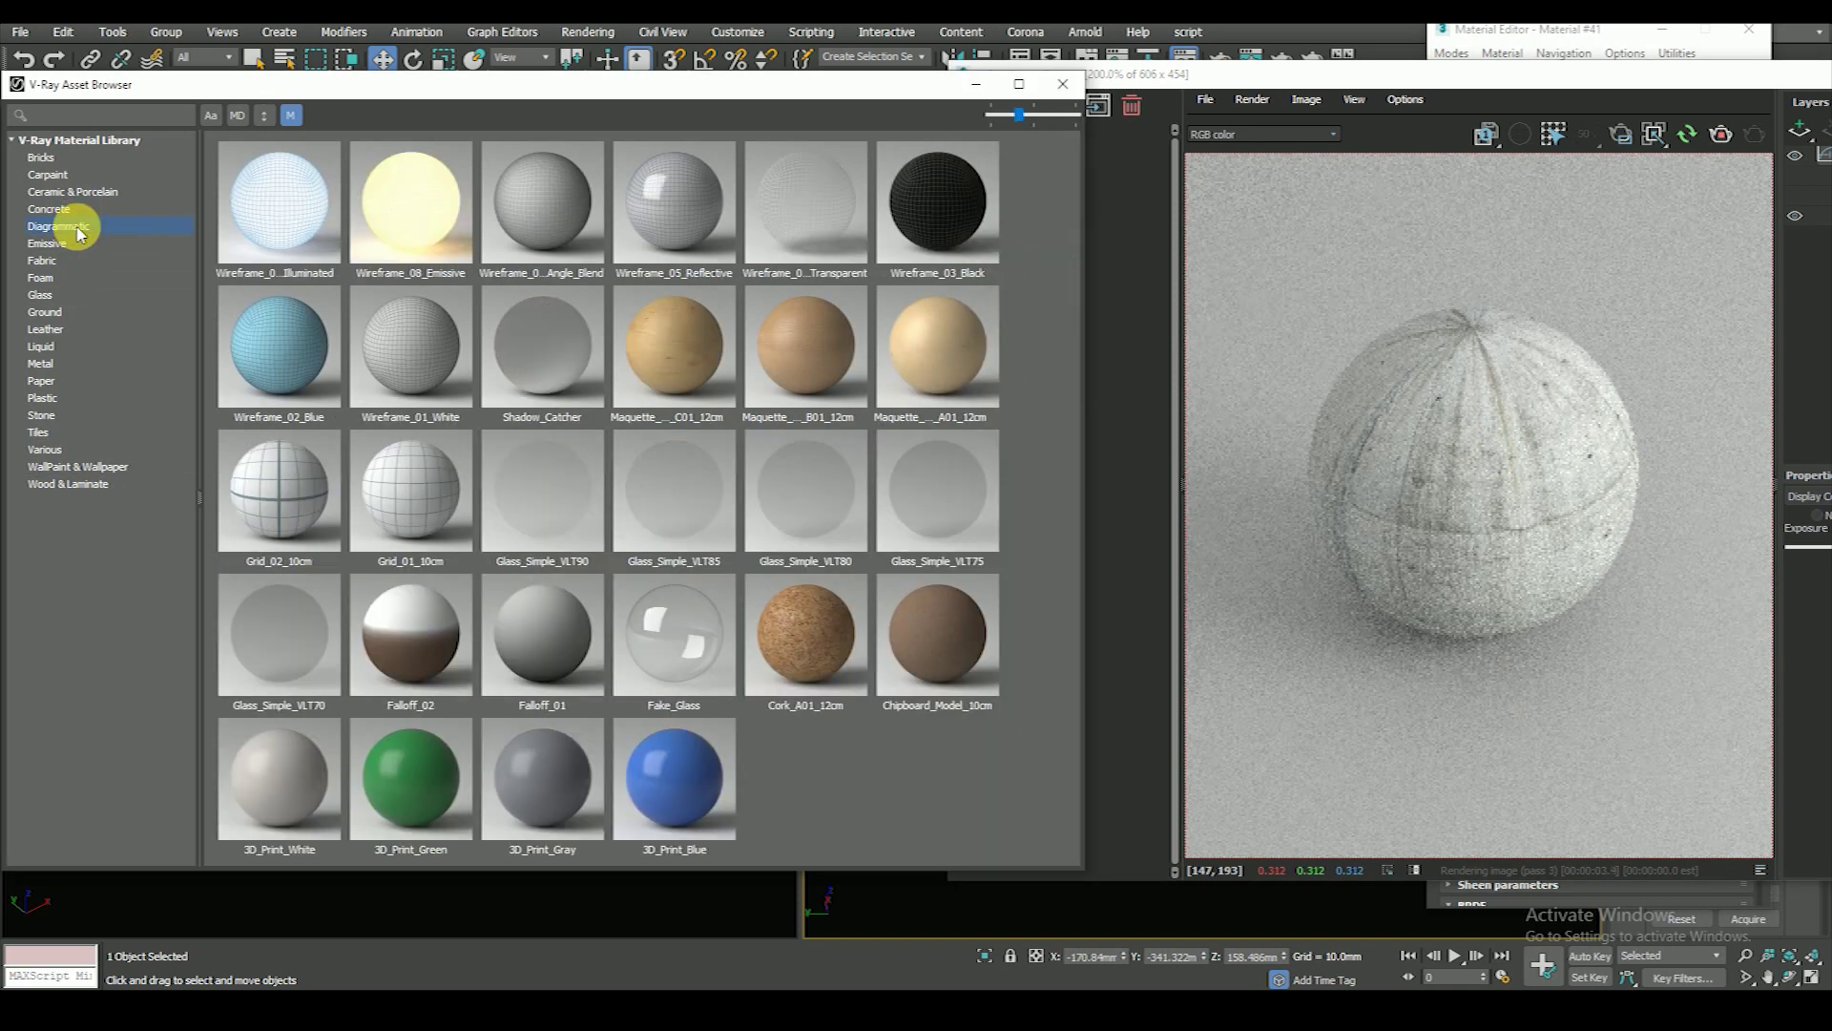
left_click(67, 244)
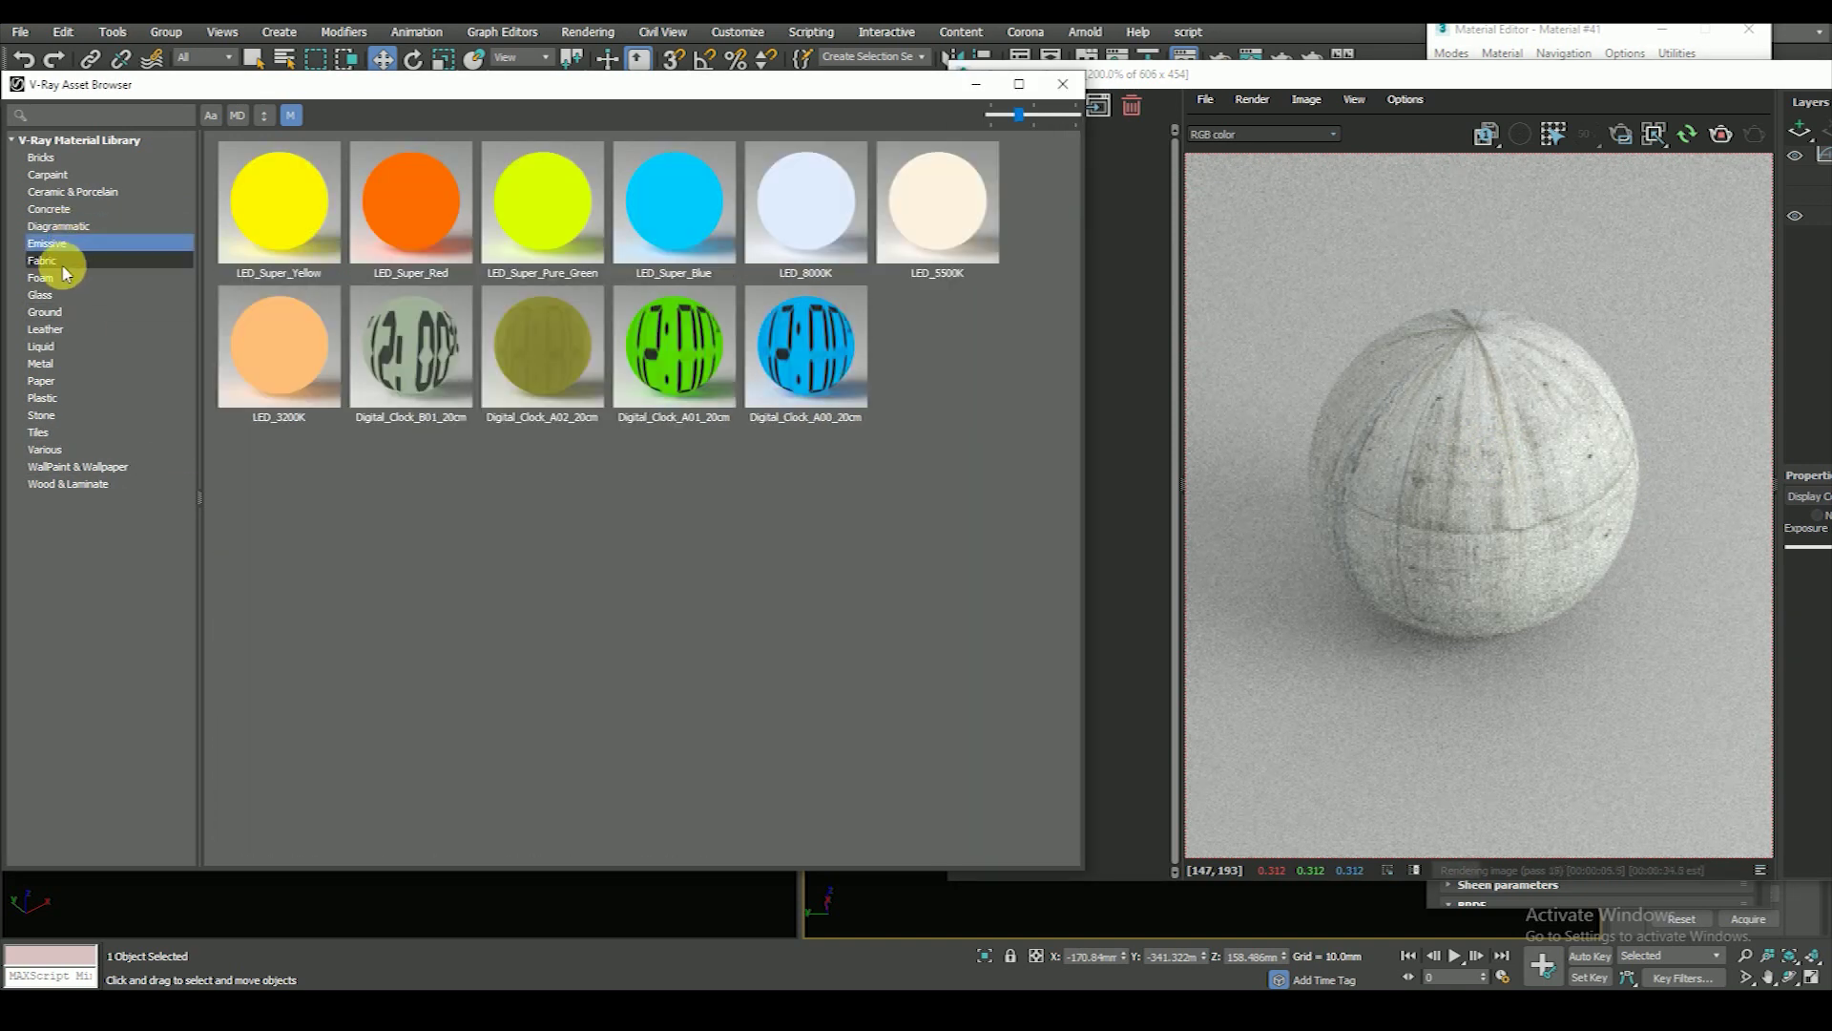
left_click(61, 264)
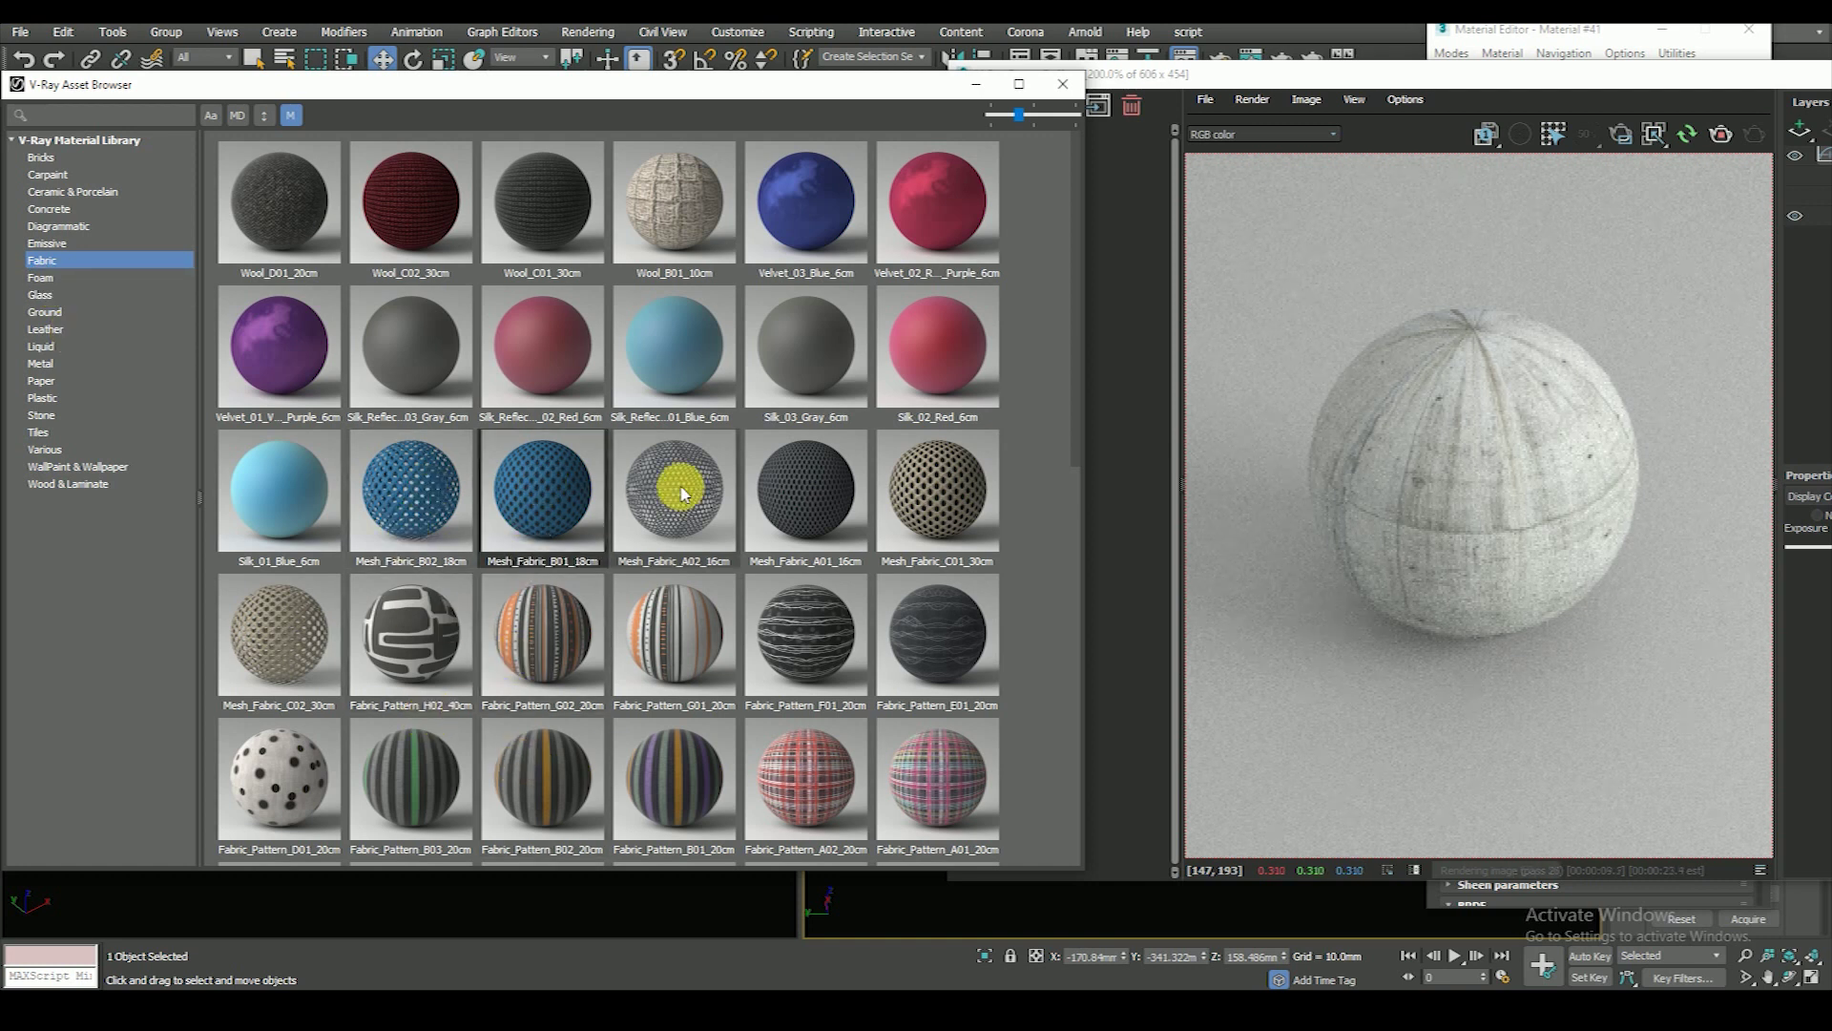
right_click(427, 484)
left_click(493, 525)
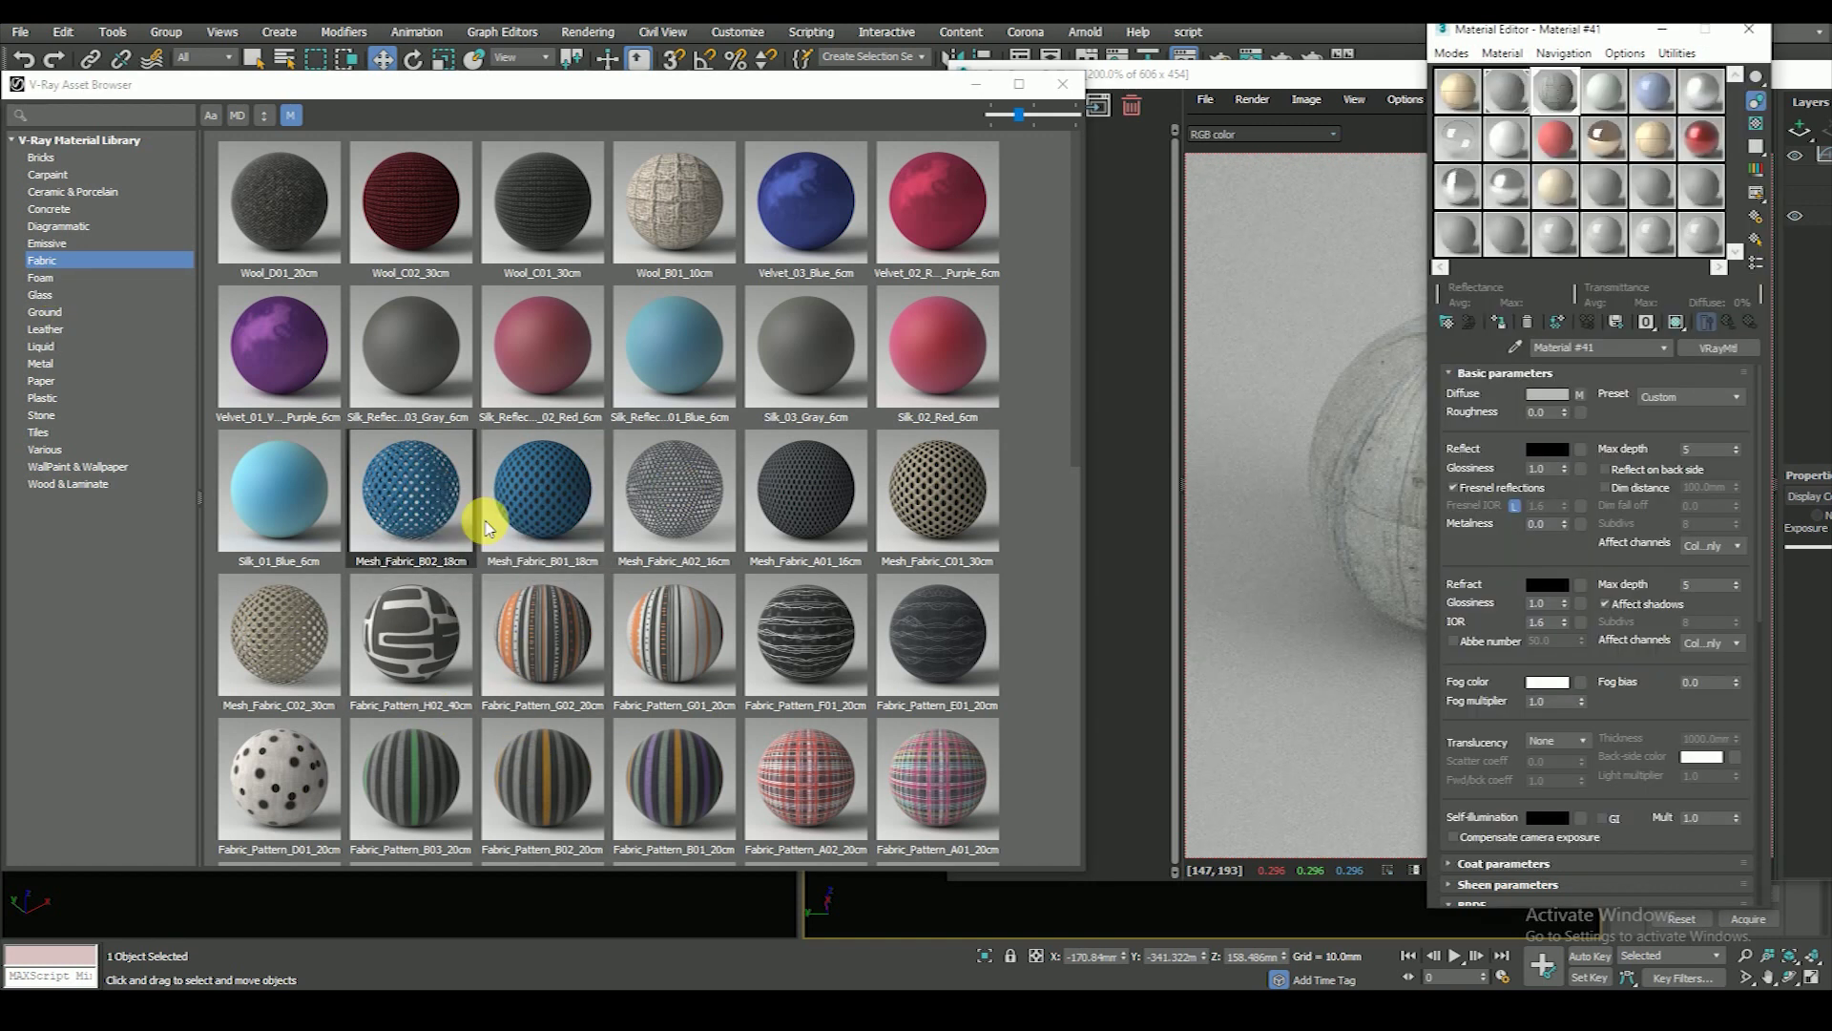
left_click(1336, 430)
scroll(1508, 489, "up", 1)
scroll(1512, 462, "down", 2)
scroll(1493, 519, "up", 2)
scroll(1395, 489, "down", 1)
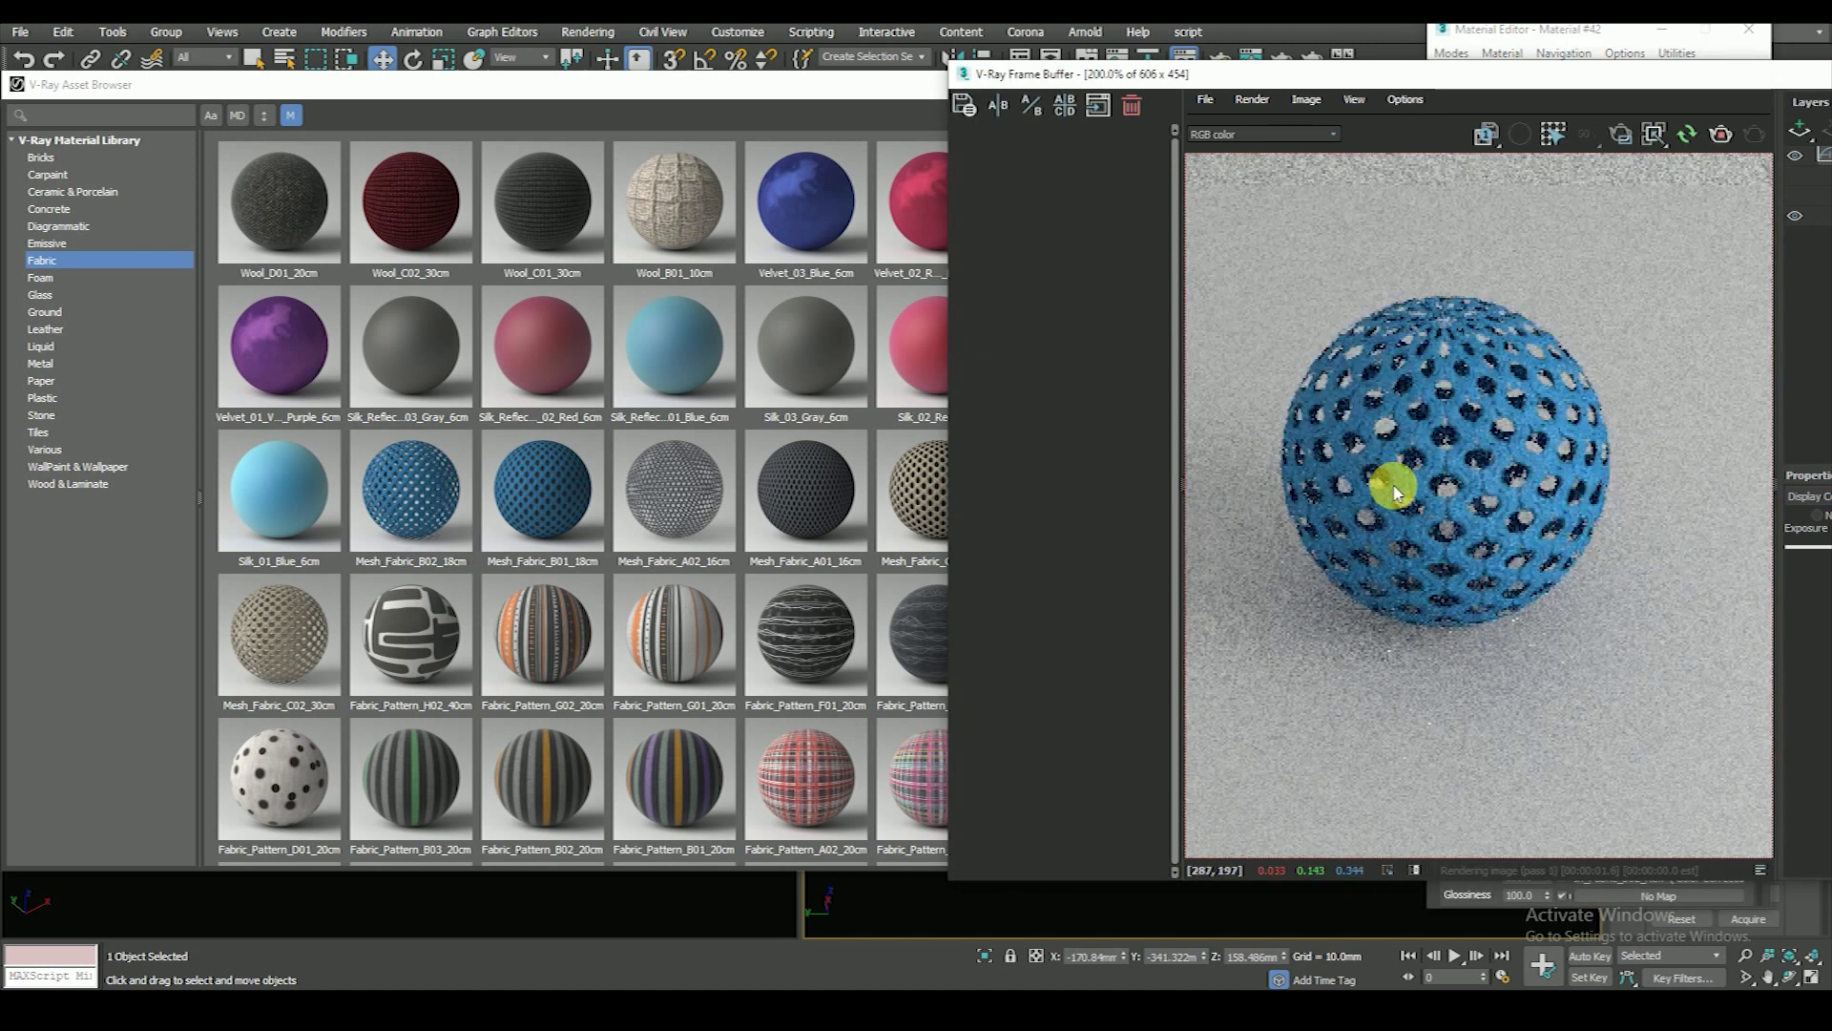
scroll(442, 593, "down", 10)
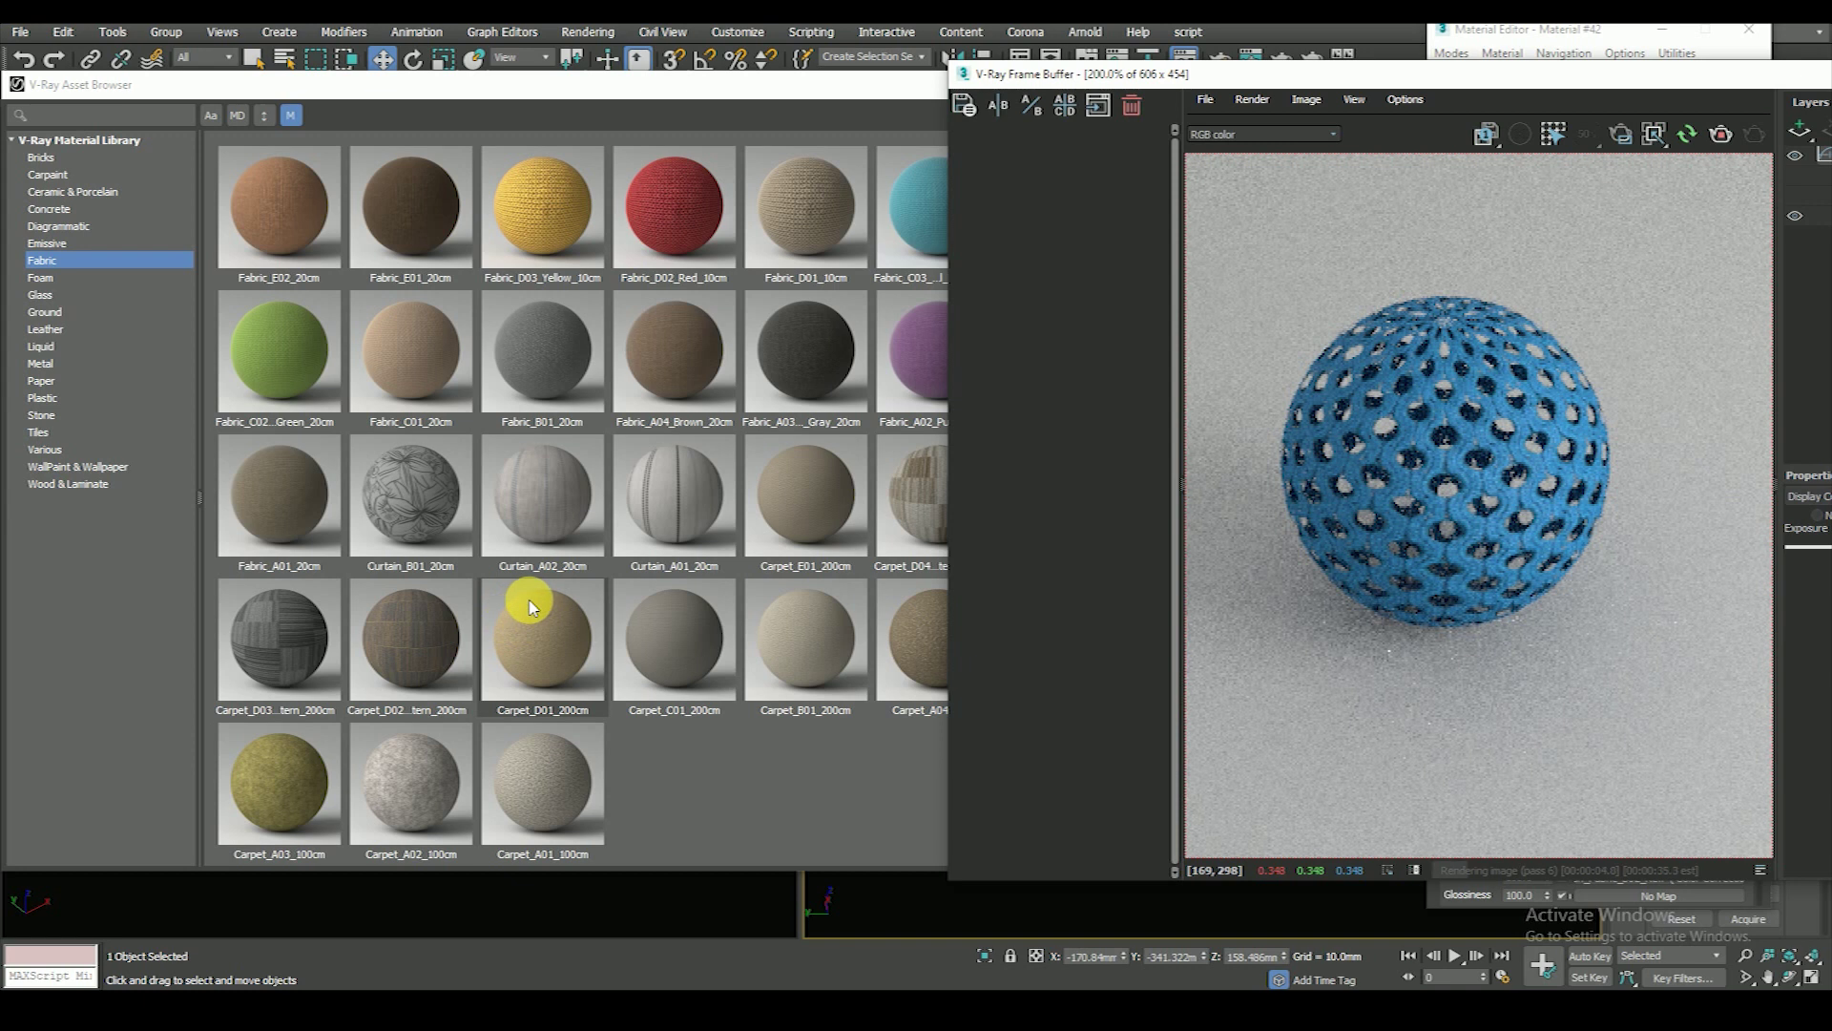
- Apply beige Fabric_D01 to the sphere, then show the Paper materials
left_click(818, 204)
right_click(819, 203)
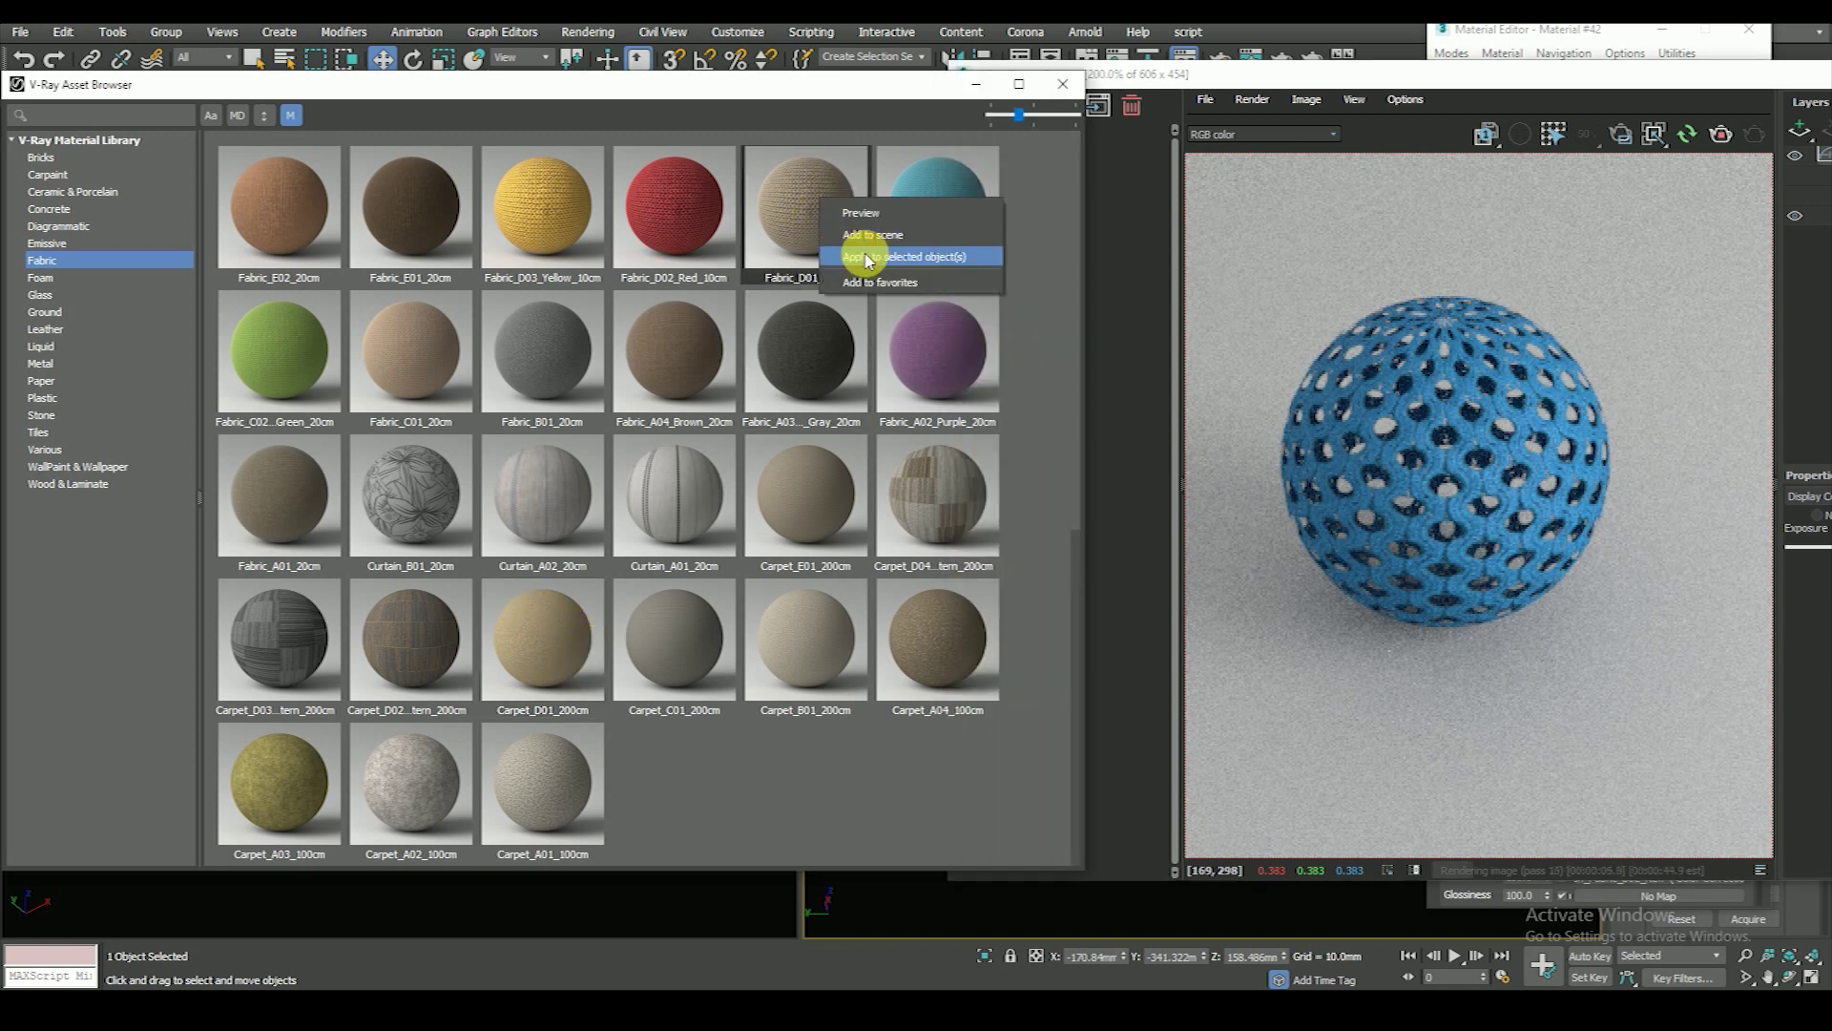
left_click(869, 257)
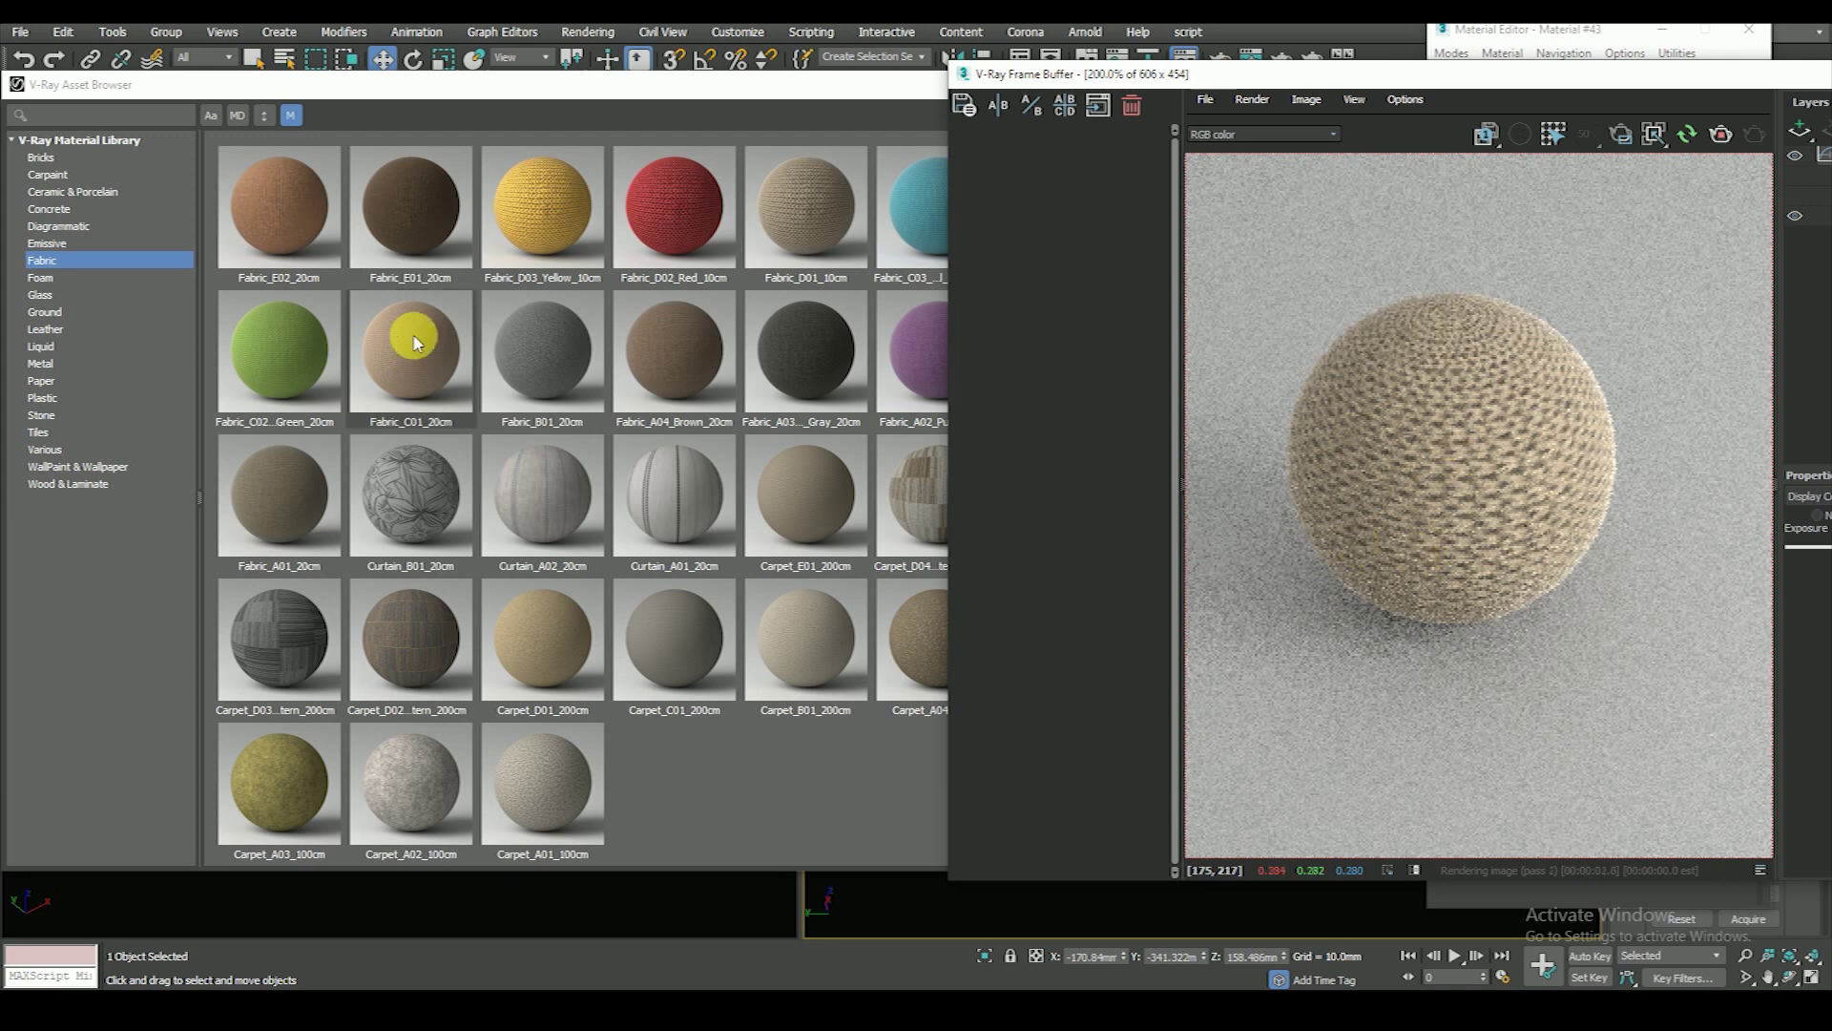
left_click(41, 346)
left_click(47, 380)
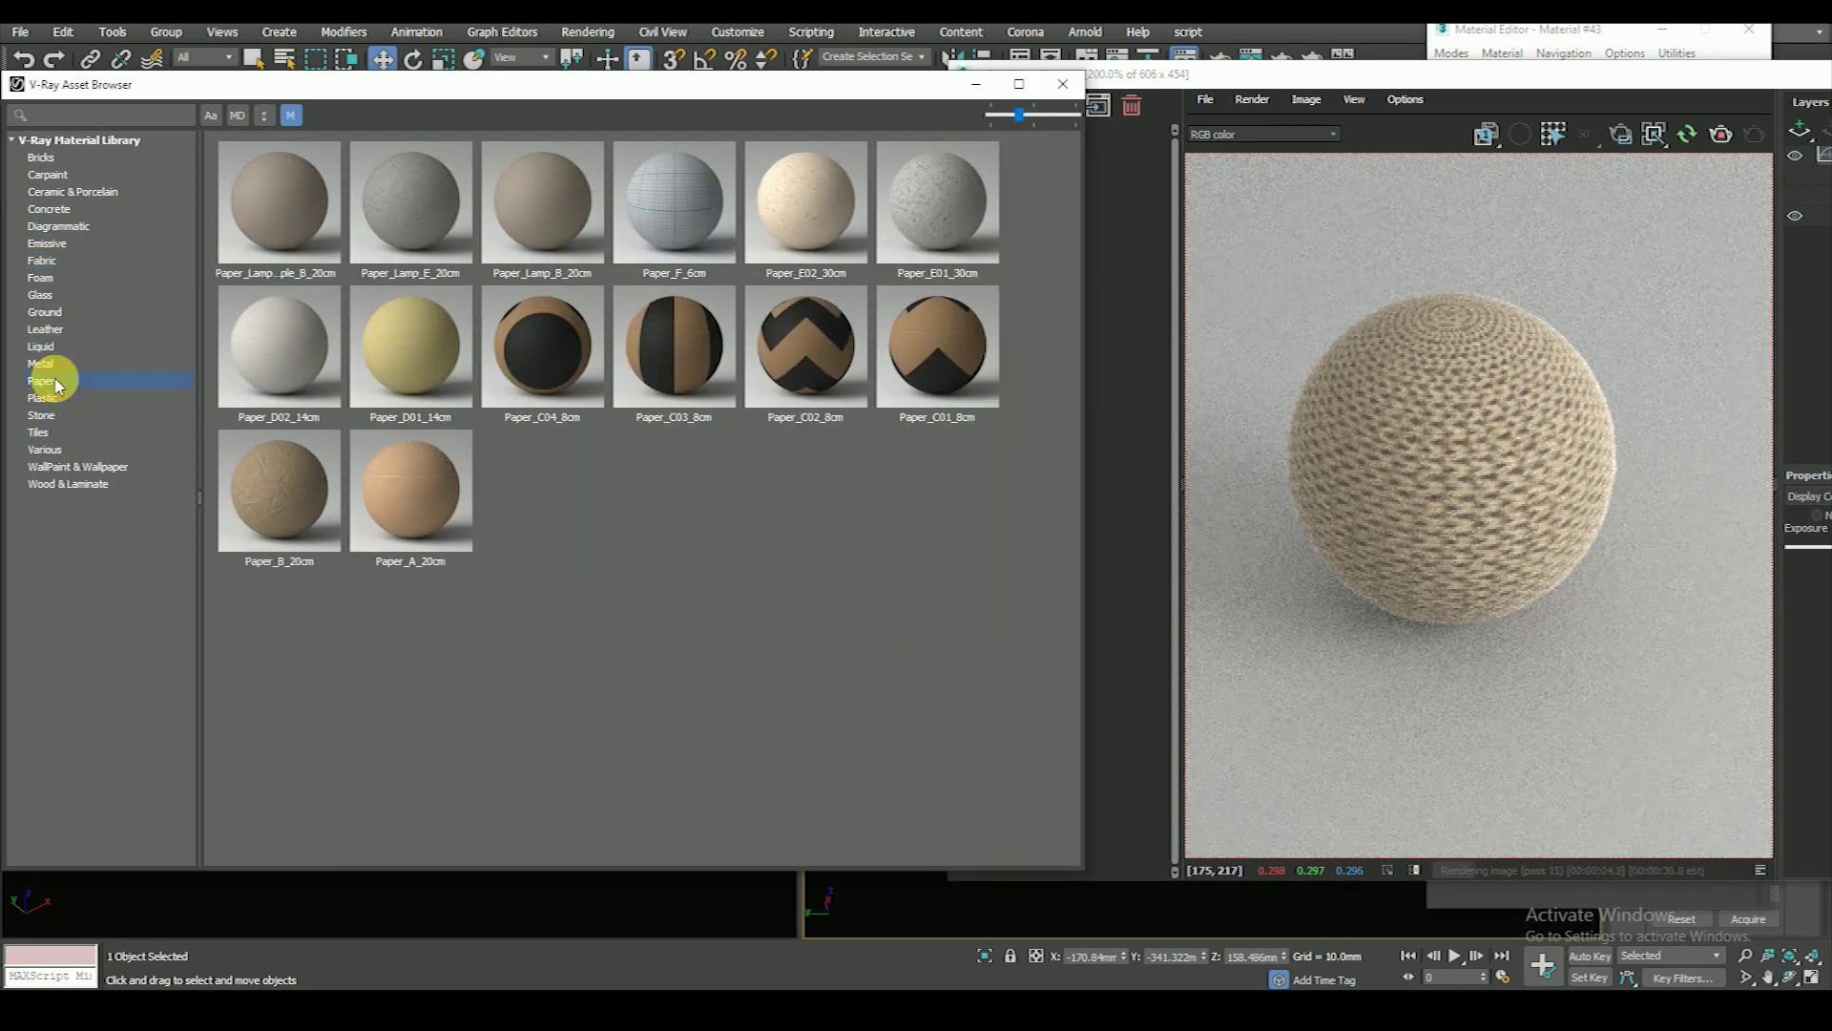
- Browse the library categories and apply Gravel_E01_80cm from Ground to the sphere
left_click(56, 398)
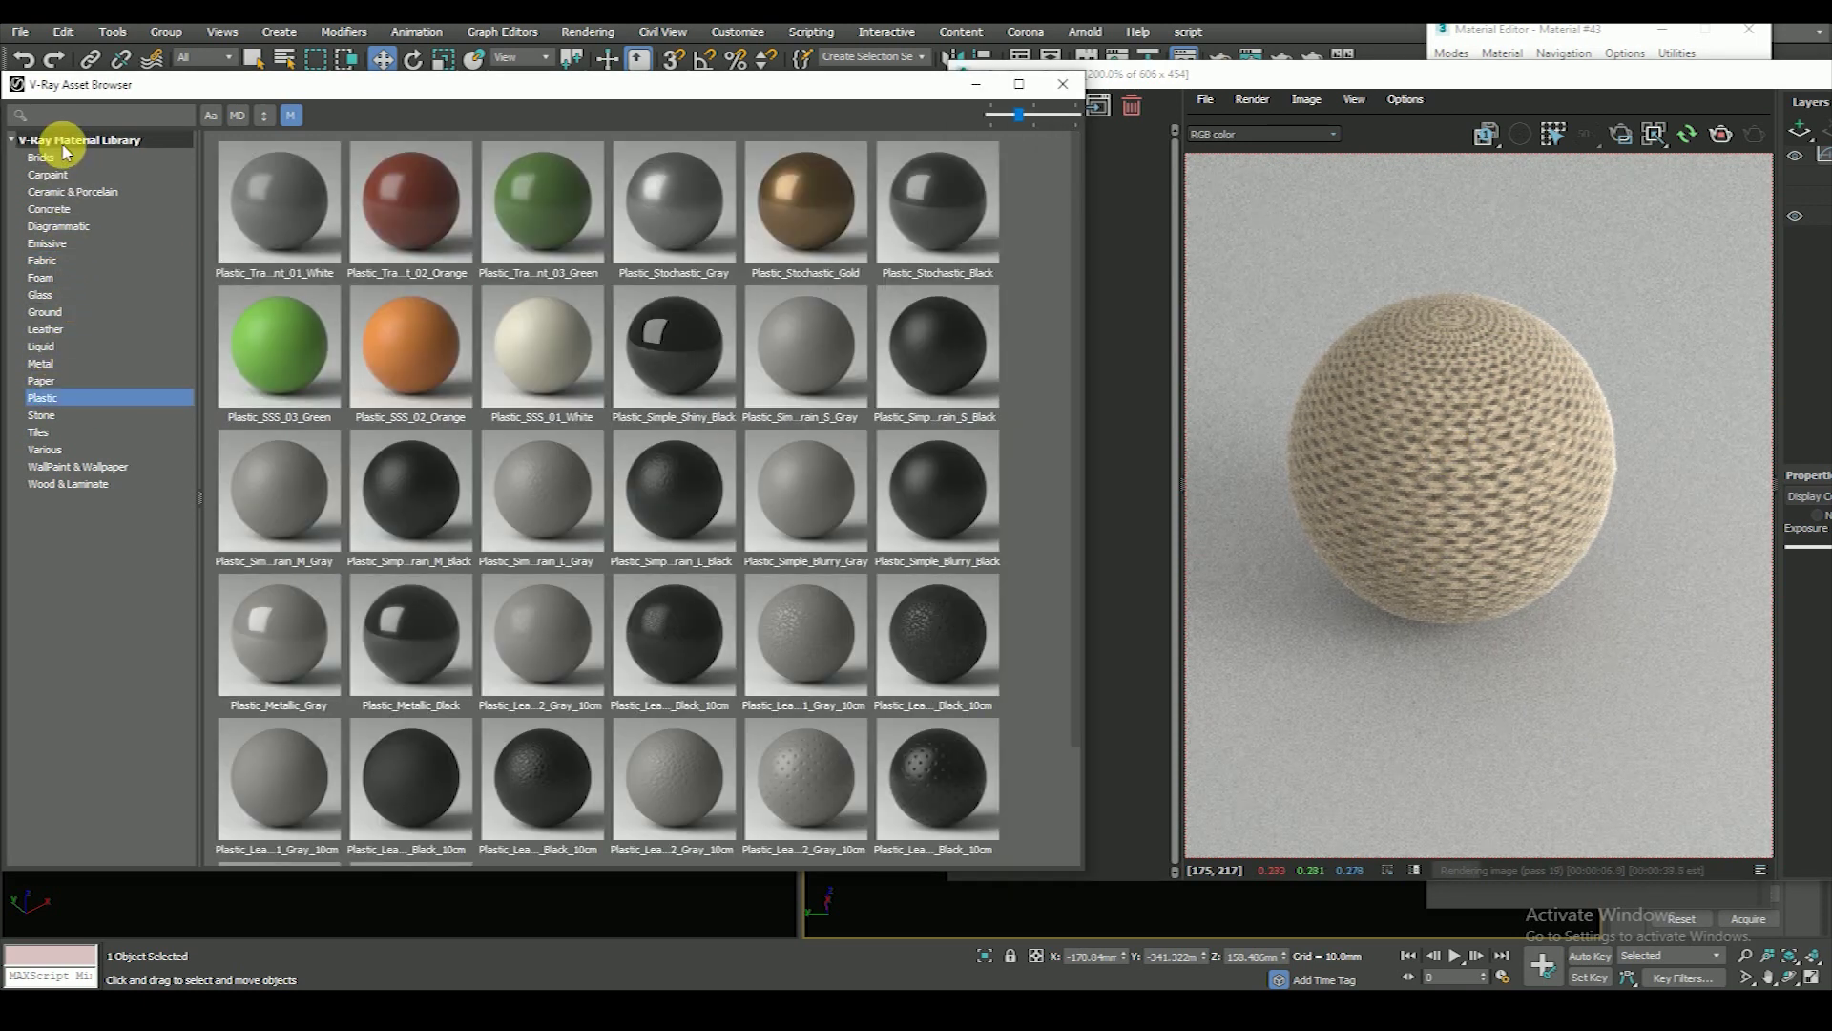
left_click(46, 157)
left_click(58, 192)
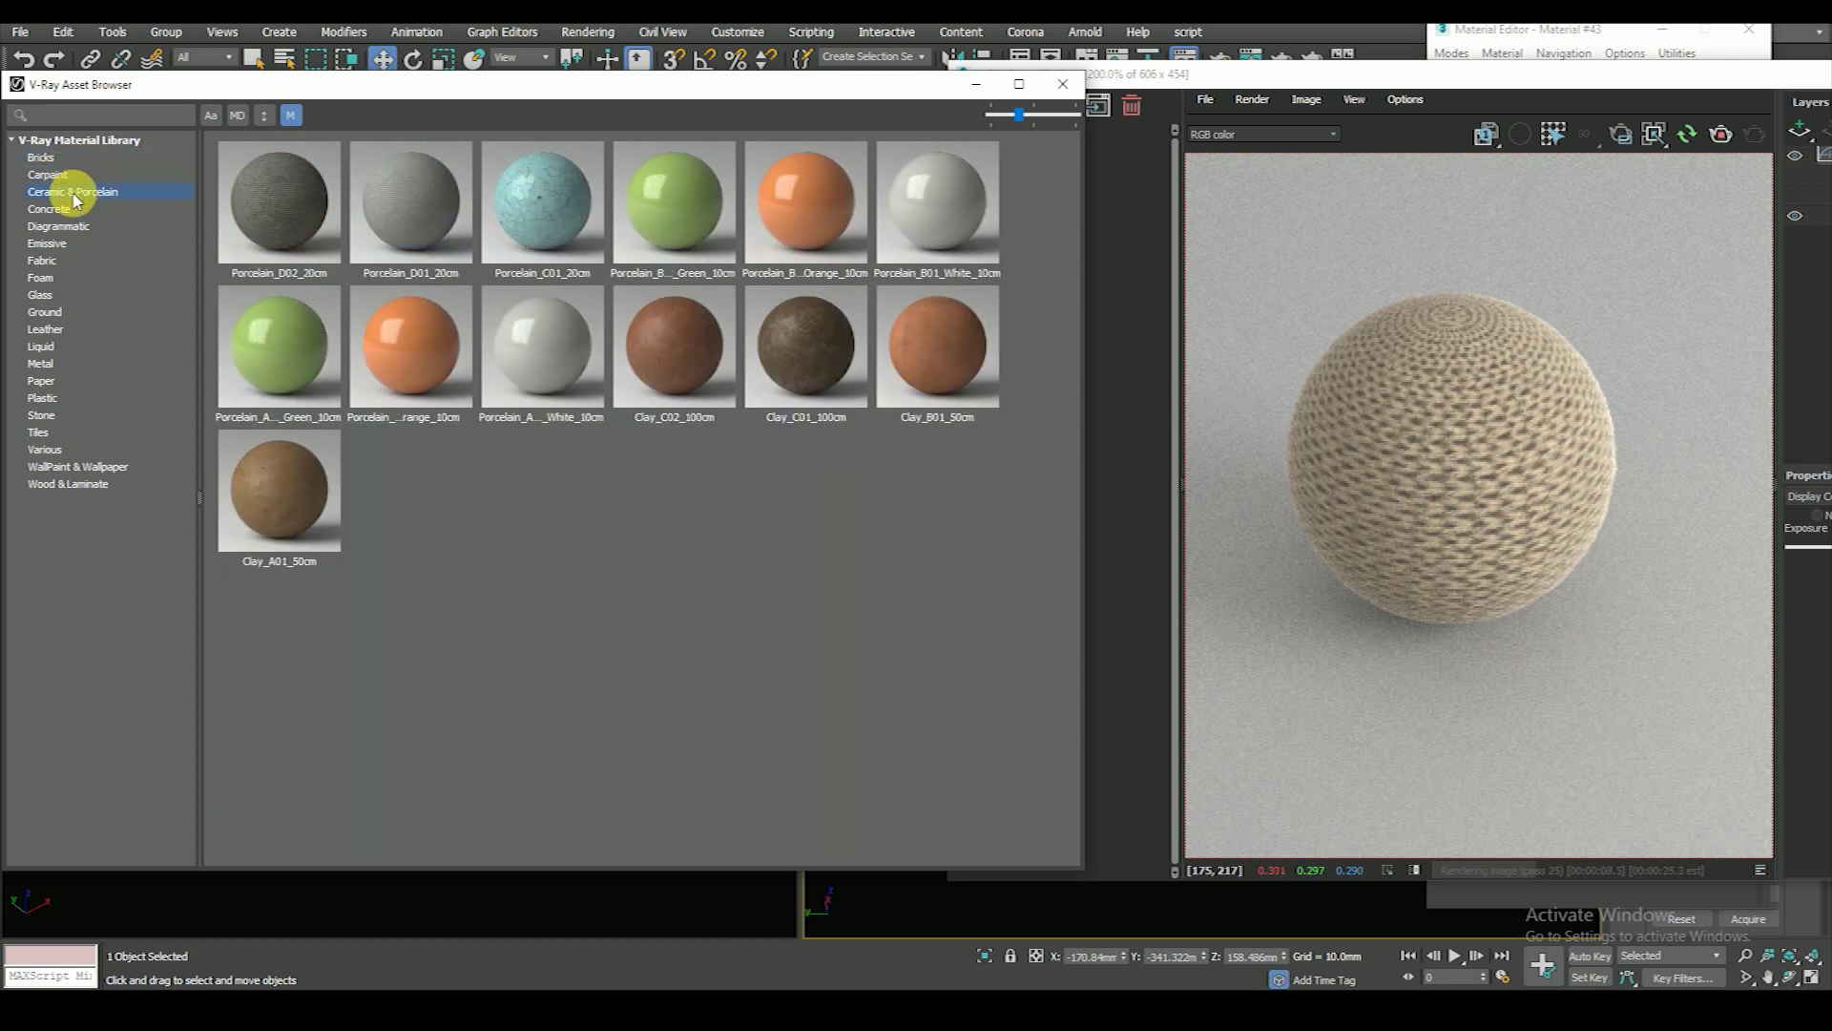
left_click(61, 226)
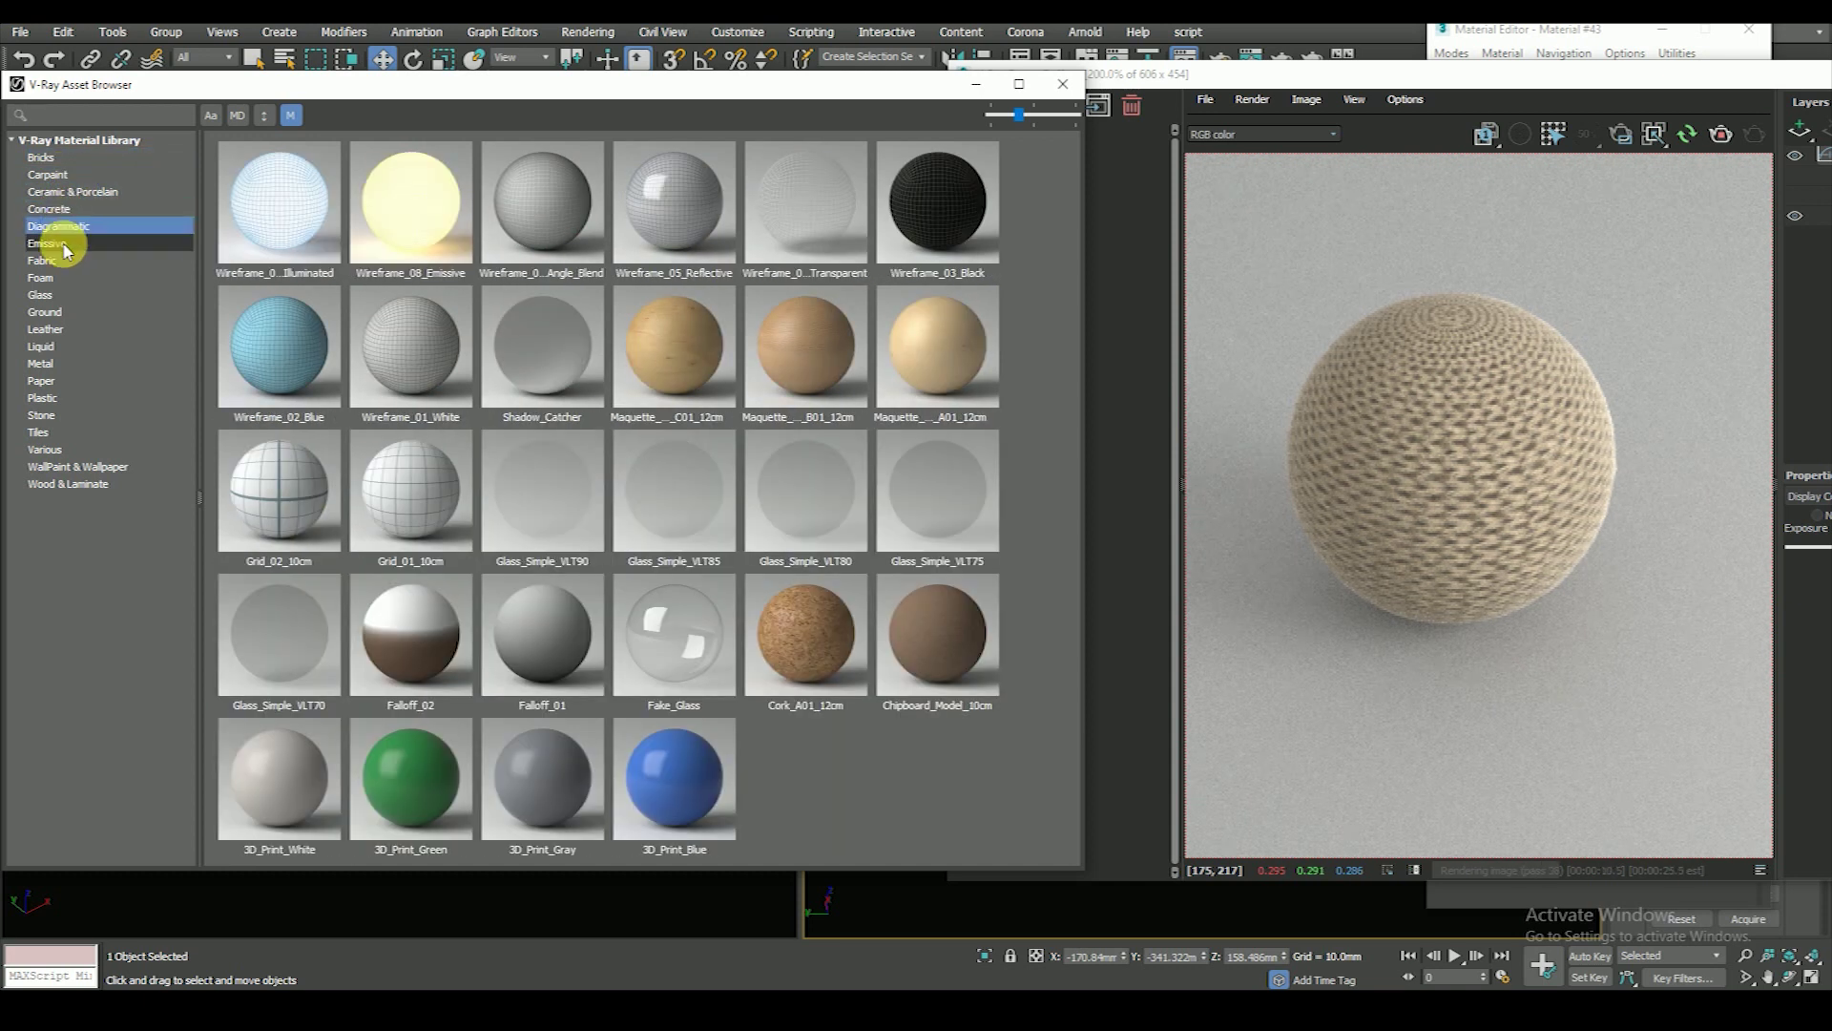
left_click(63, 246)
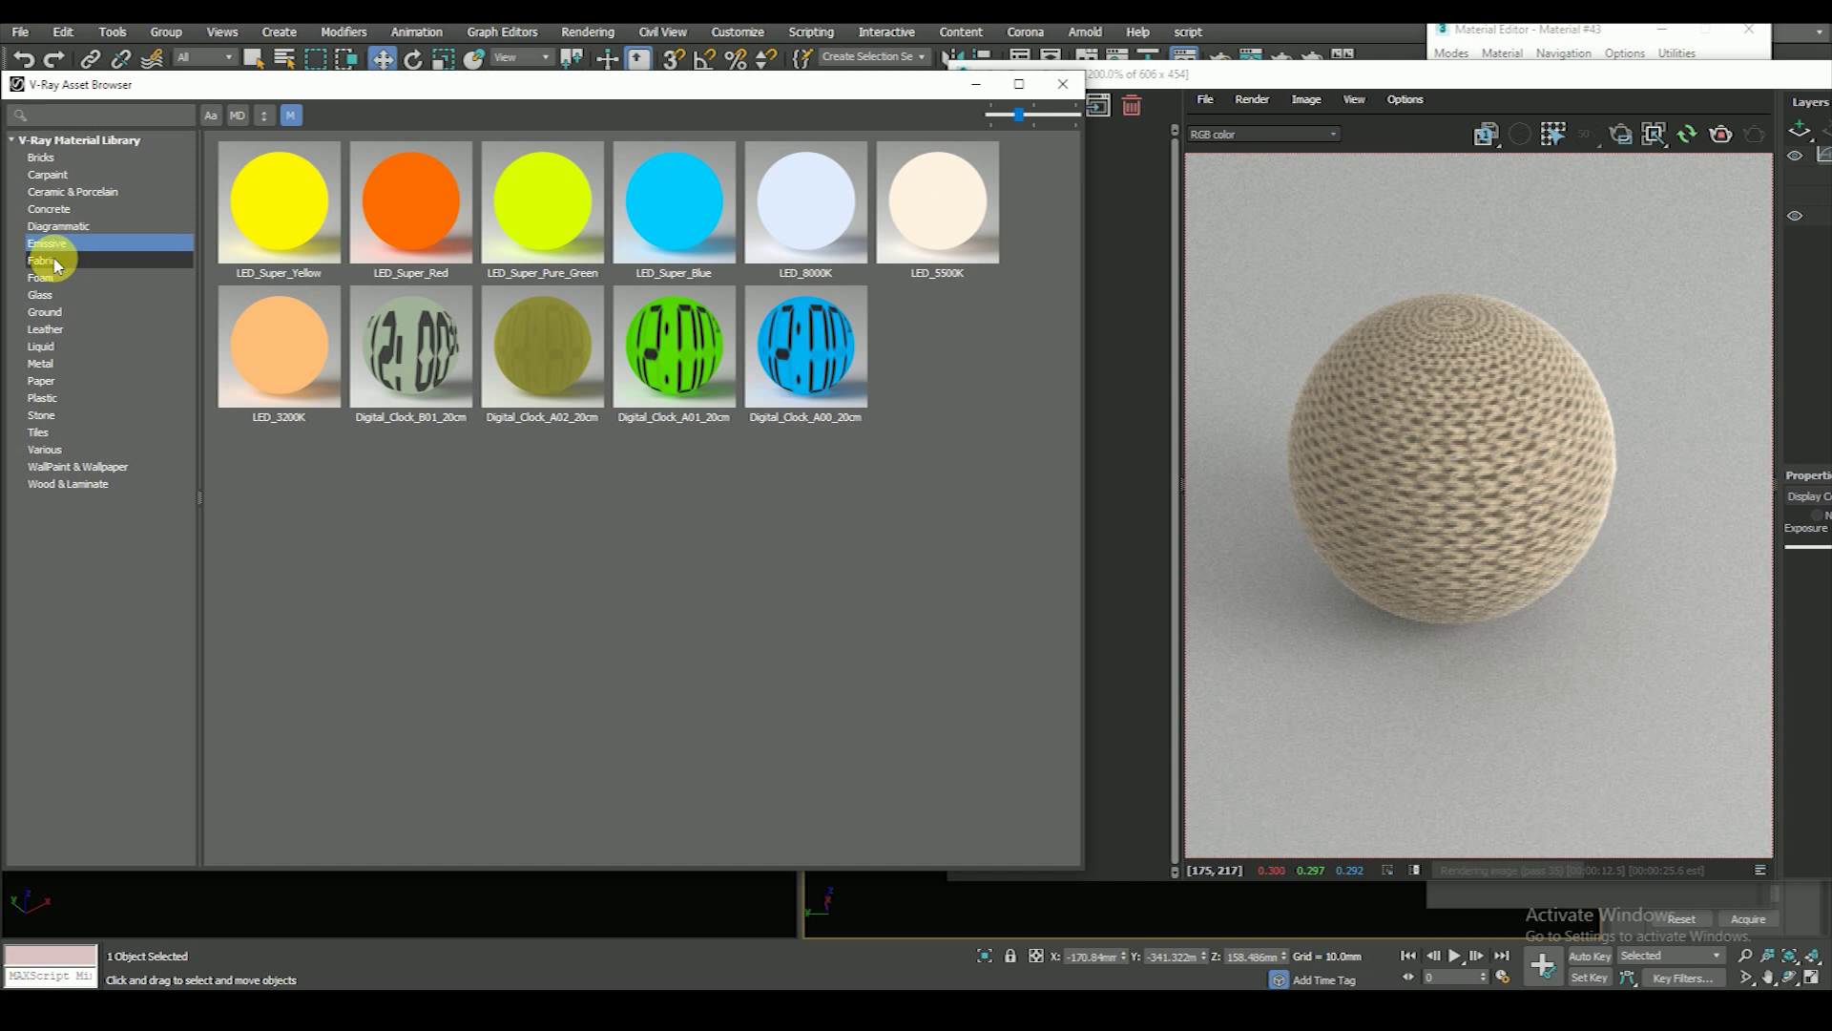
left_click(53, 261)
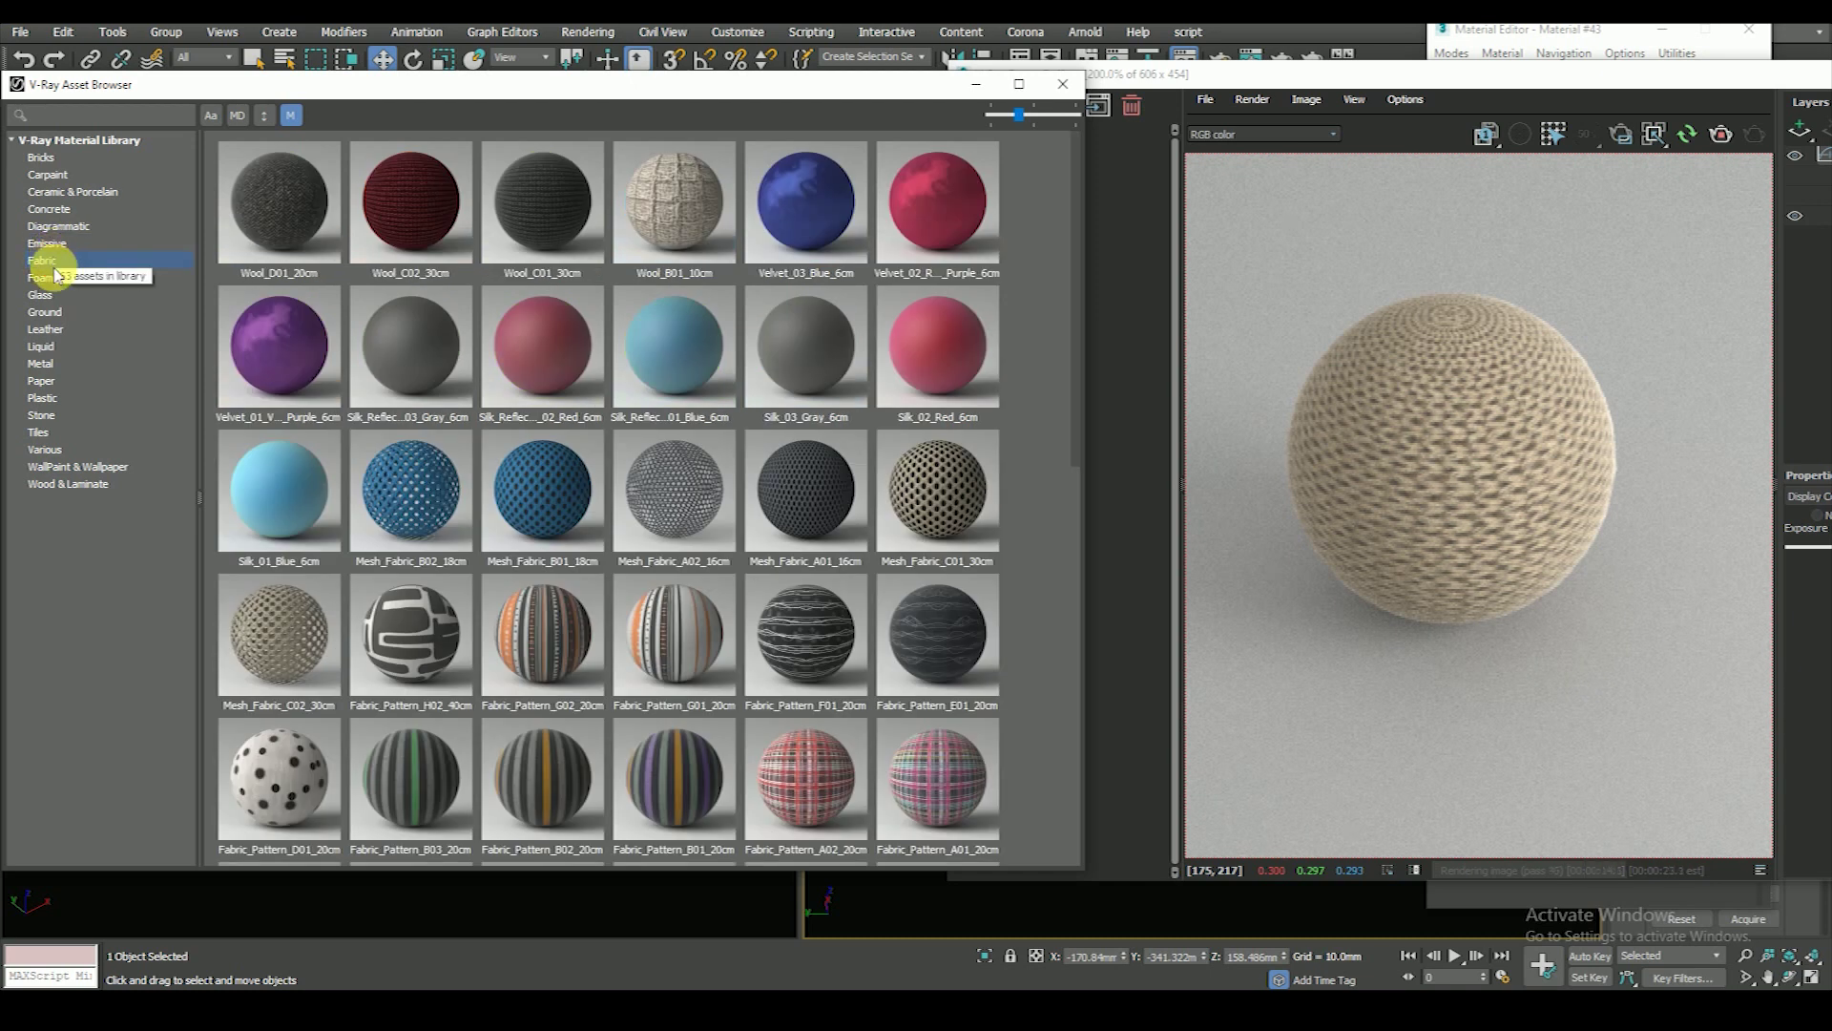
left_click(56, 278)
left_click(54, 294)
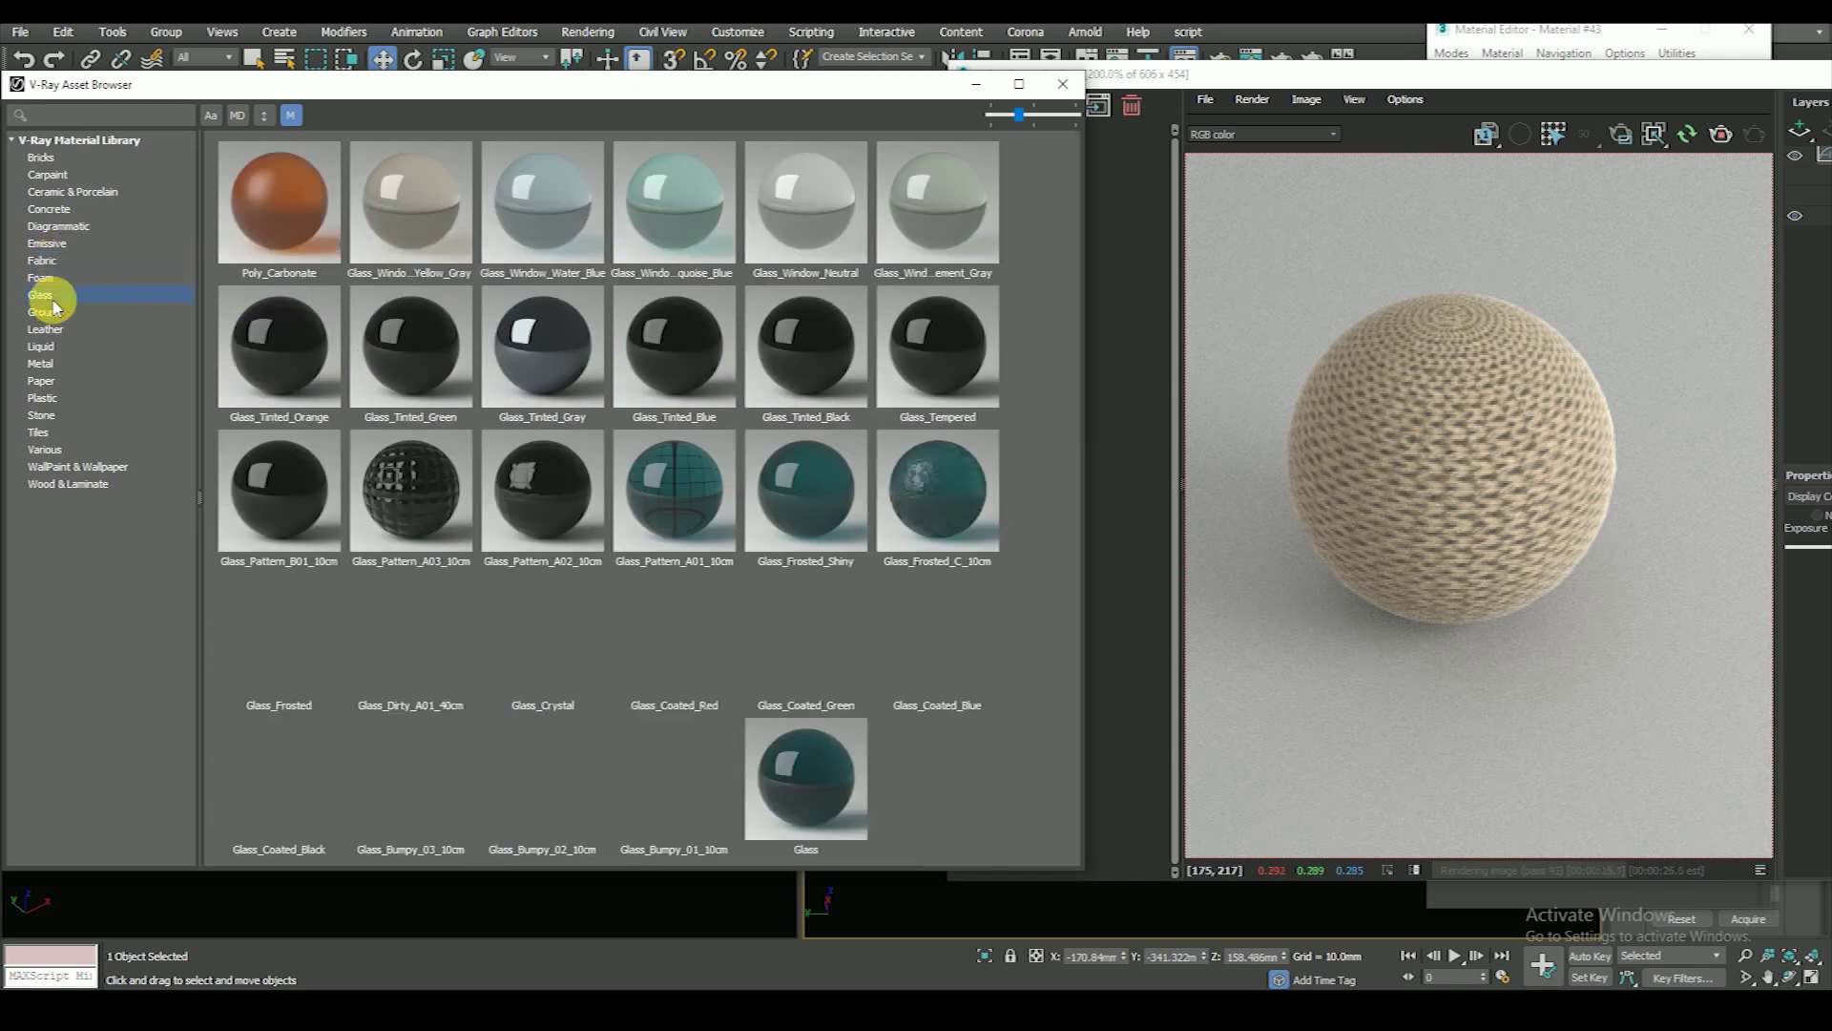
left_click(58, 309)
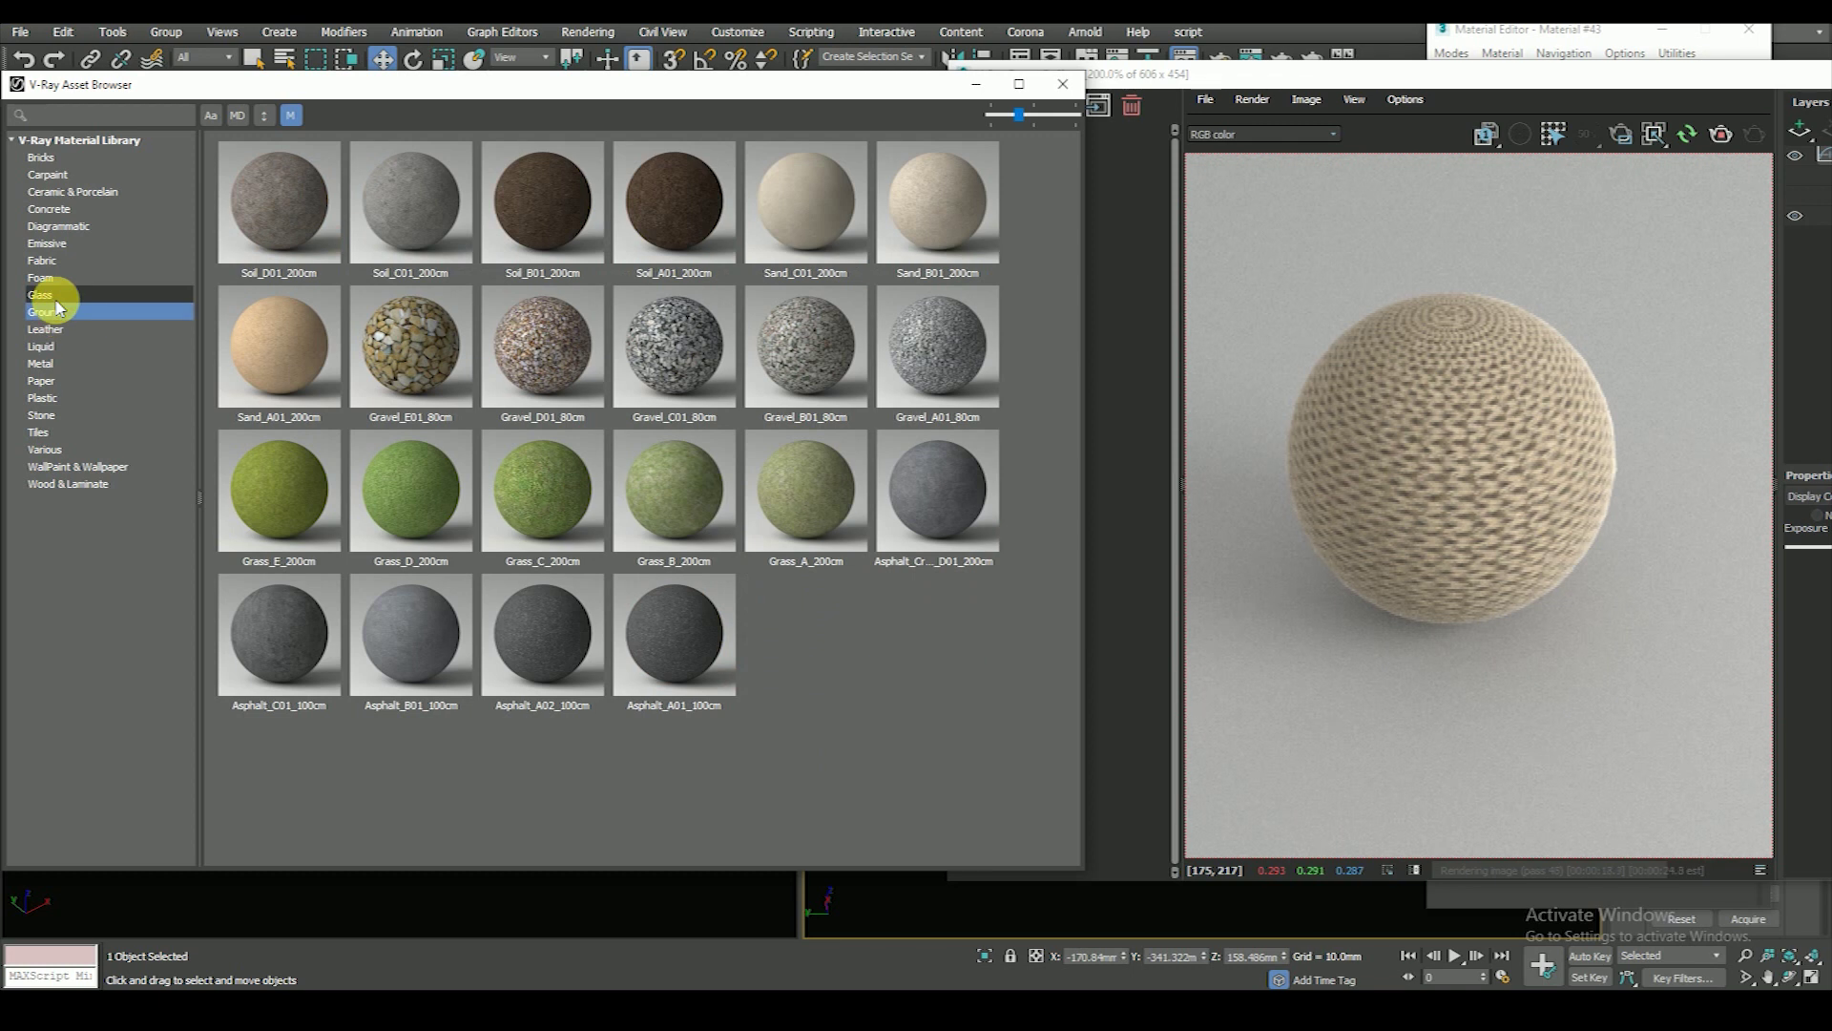
left_click(395, 334)
right_click(400, 336)
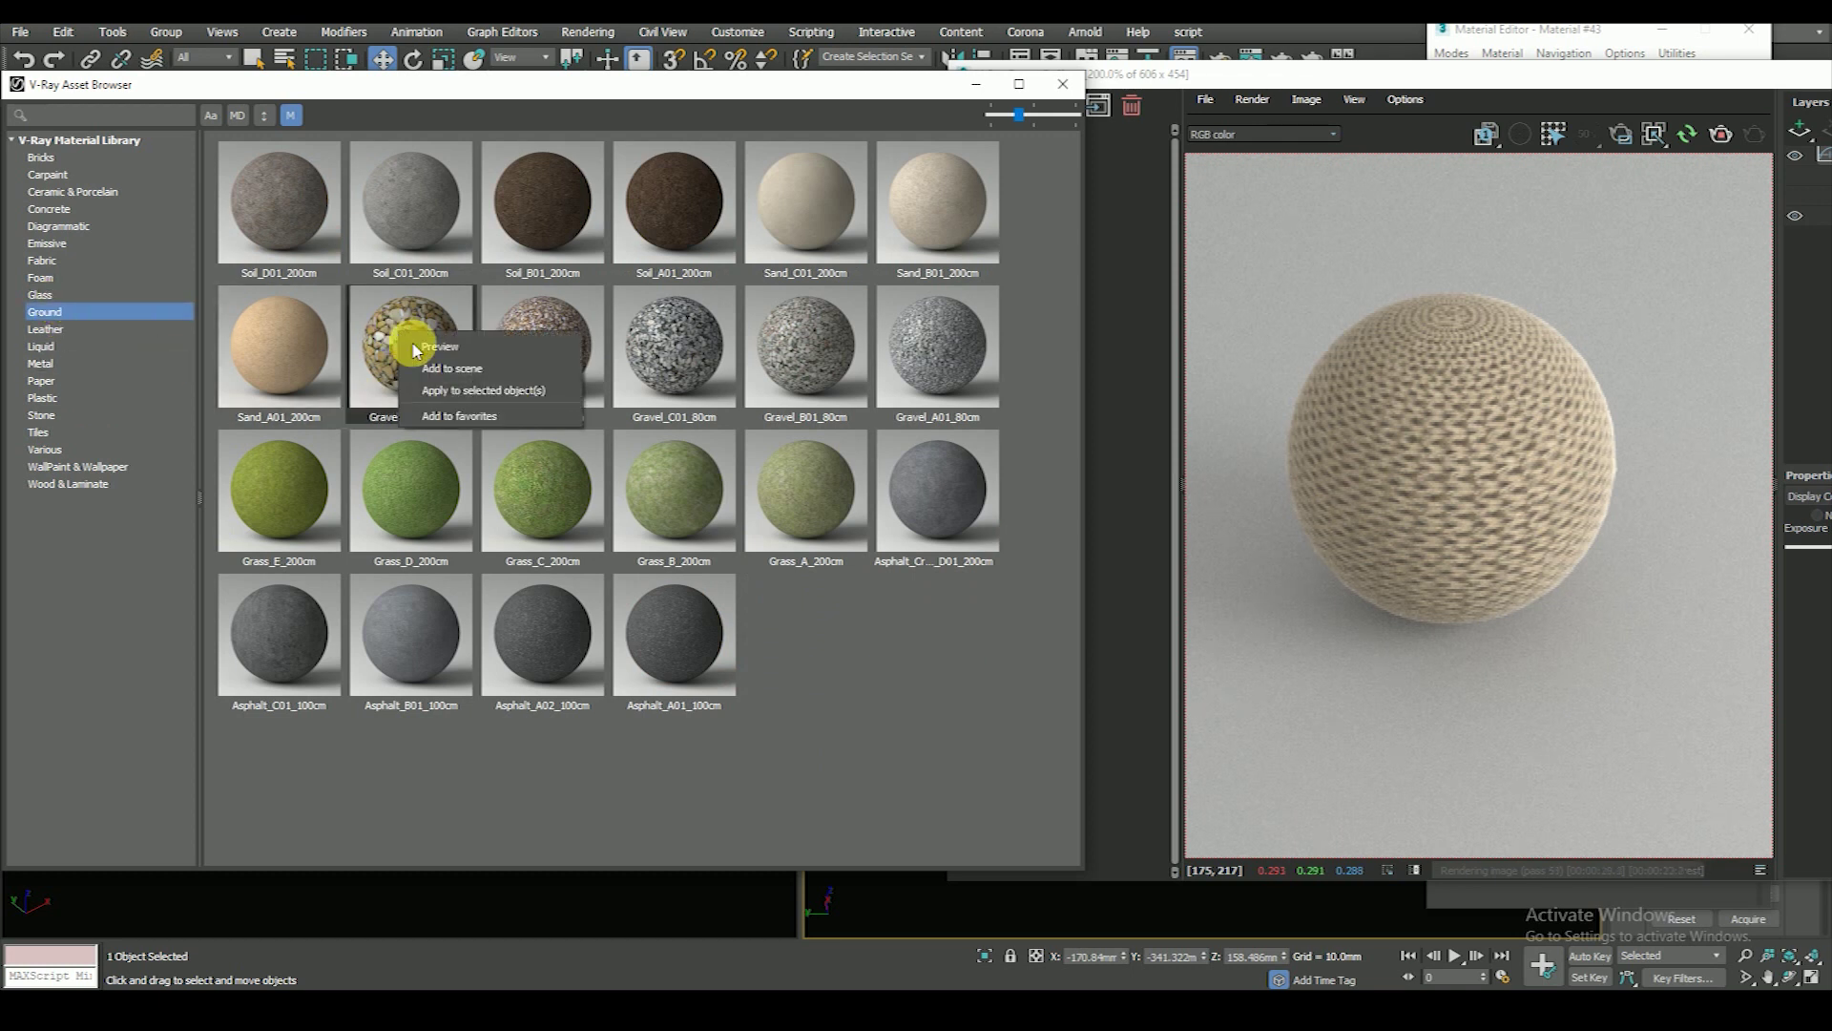
left_click(471, 391)
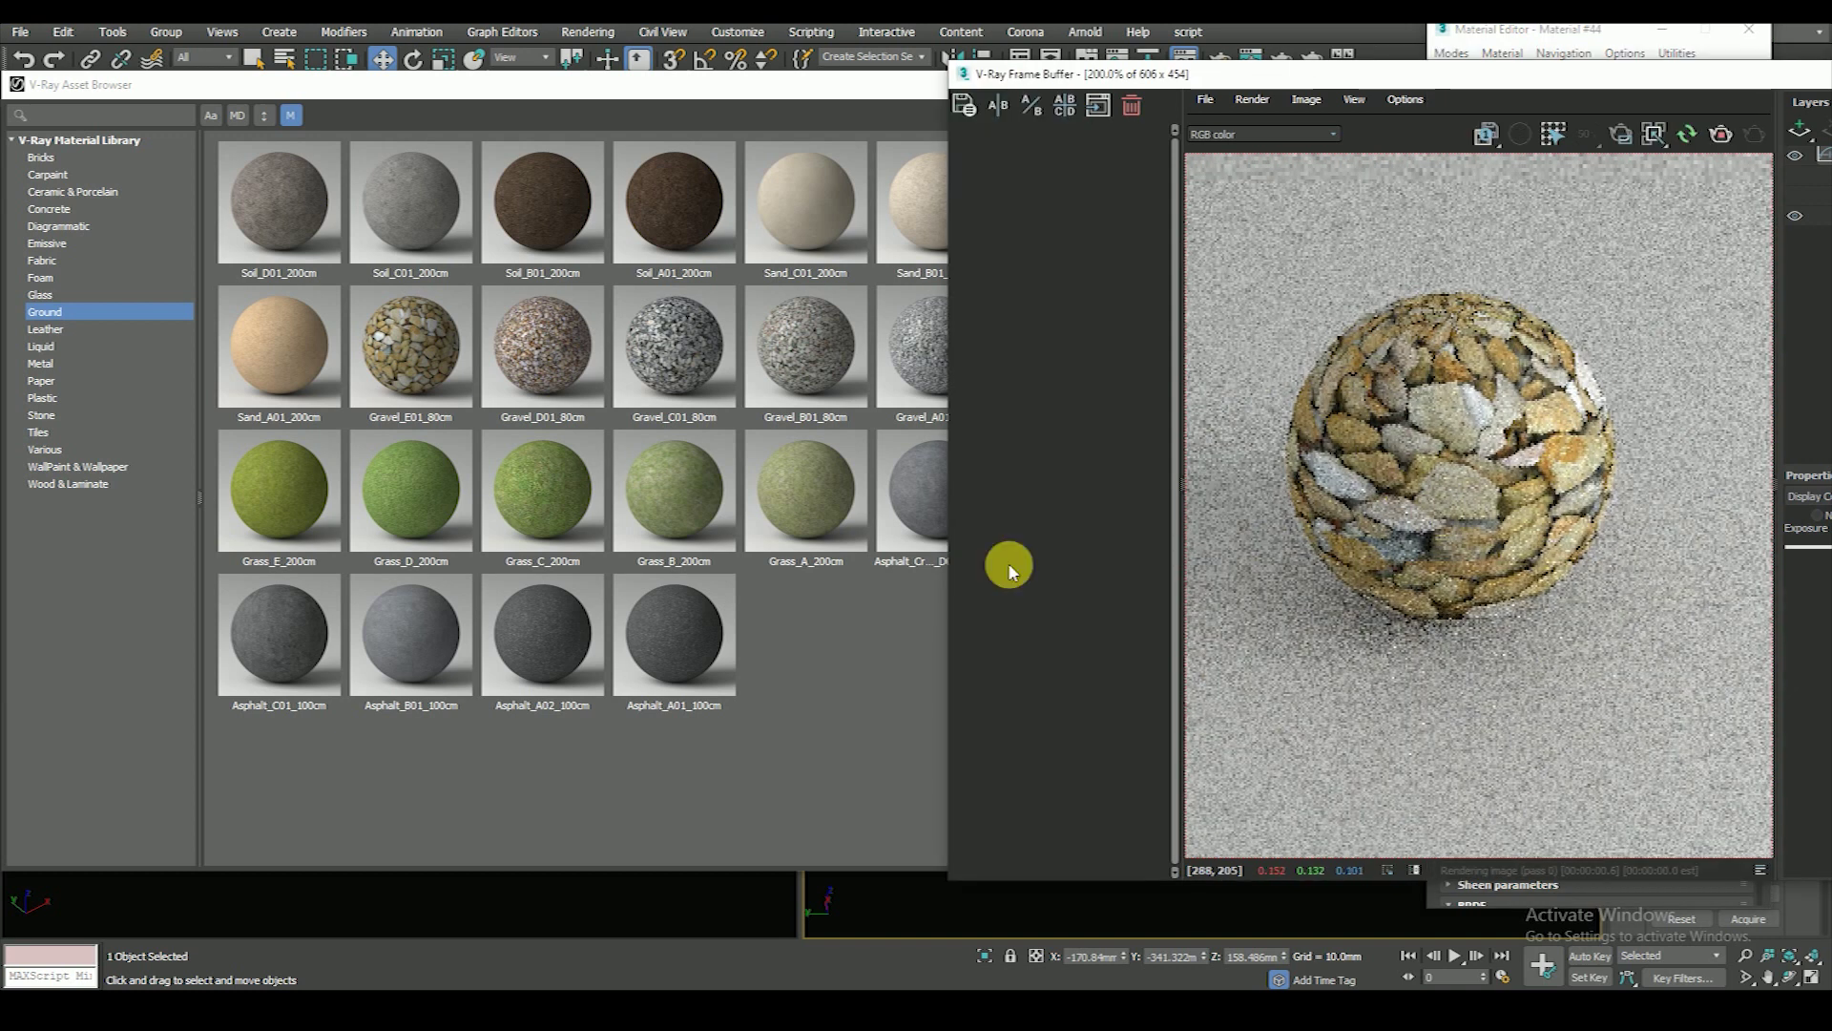
- Apply the red Orange_Juice liquid material and check the translucent render
left_click(53, 330)
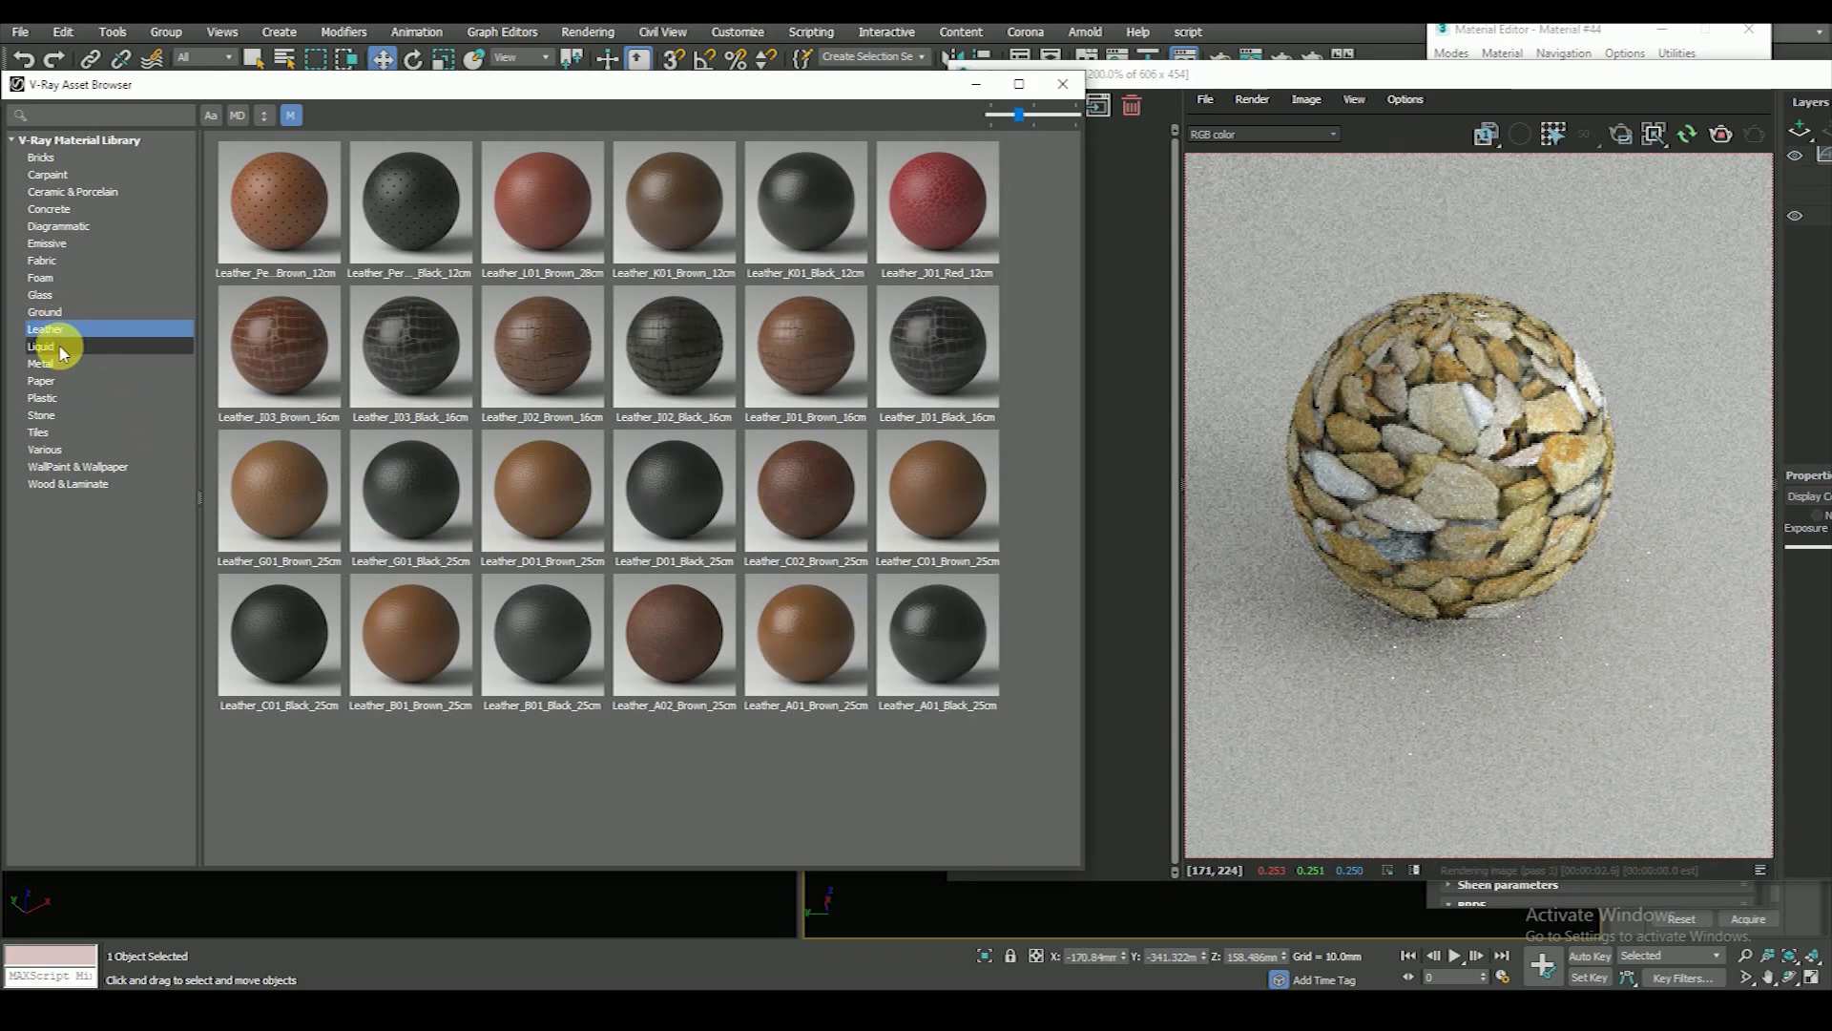
left_click(52, 346)
right_click(534, 336)
left_click(605, 376)
left_click(1336, 384)
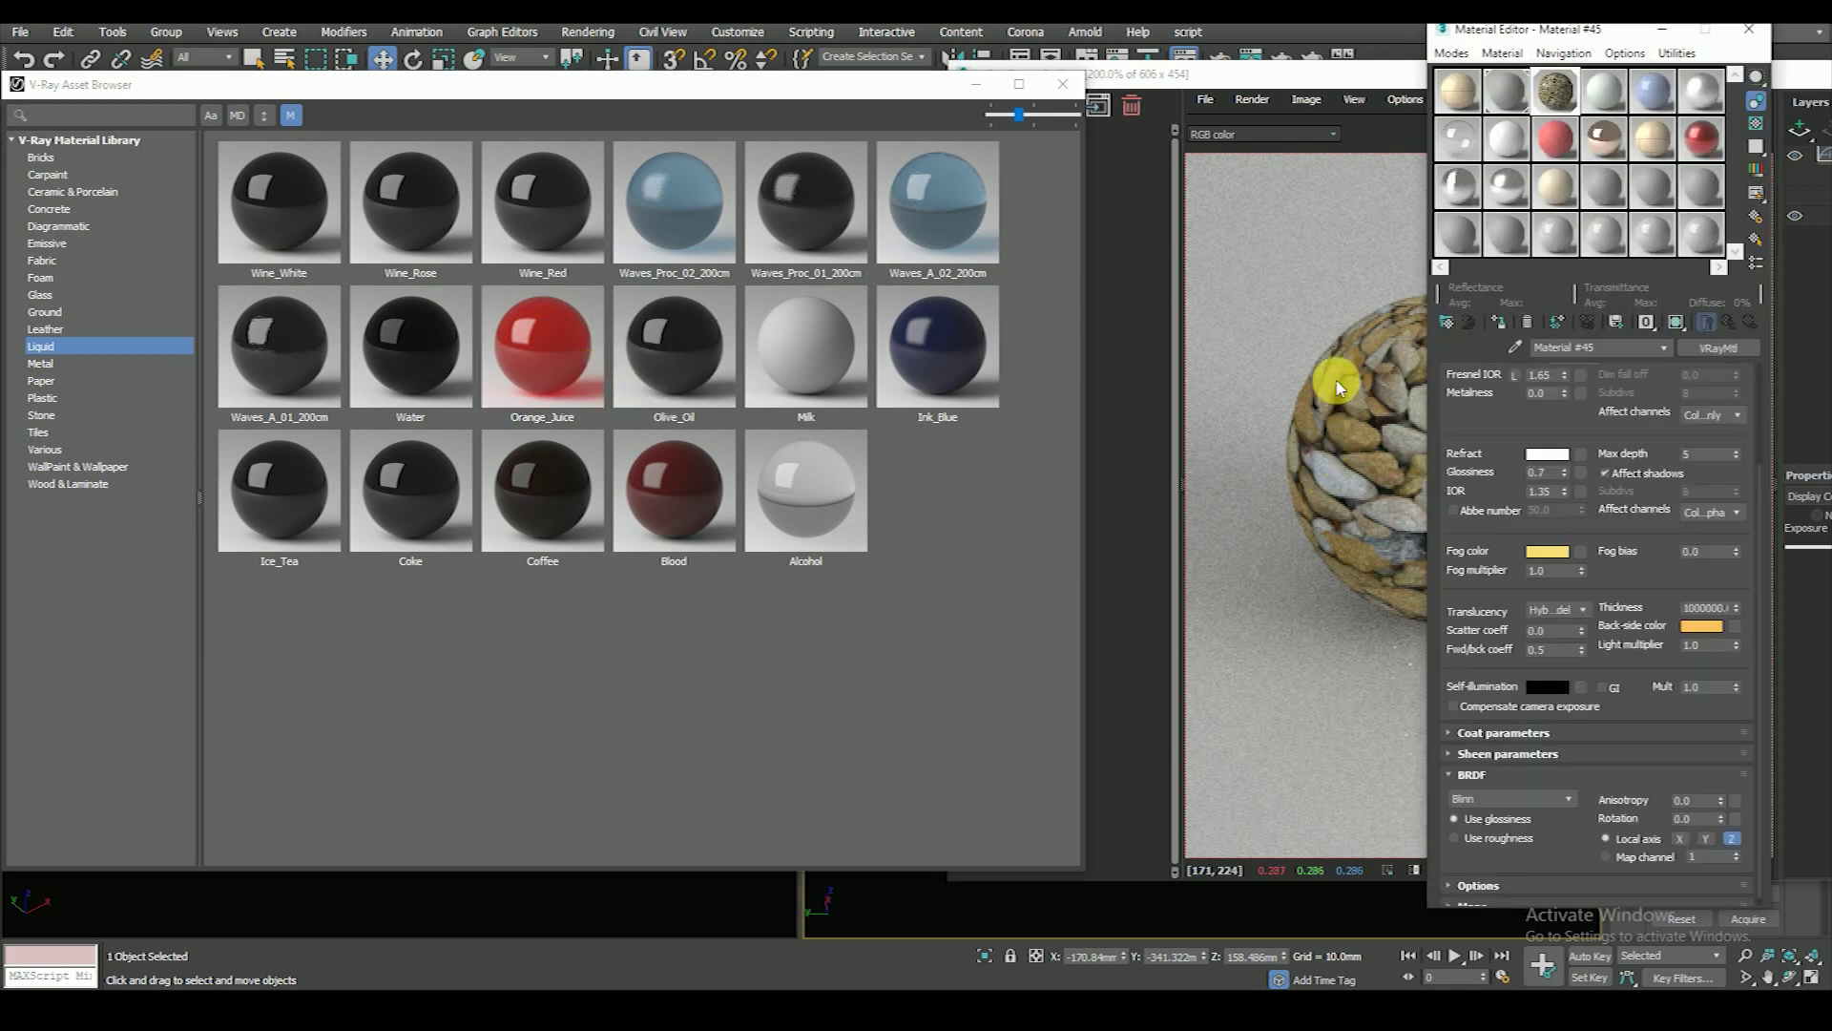
left_click(1375, 408)
scroll(1501, 495, "up", 2)
scroll(1492, 492, "down", 3)
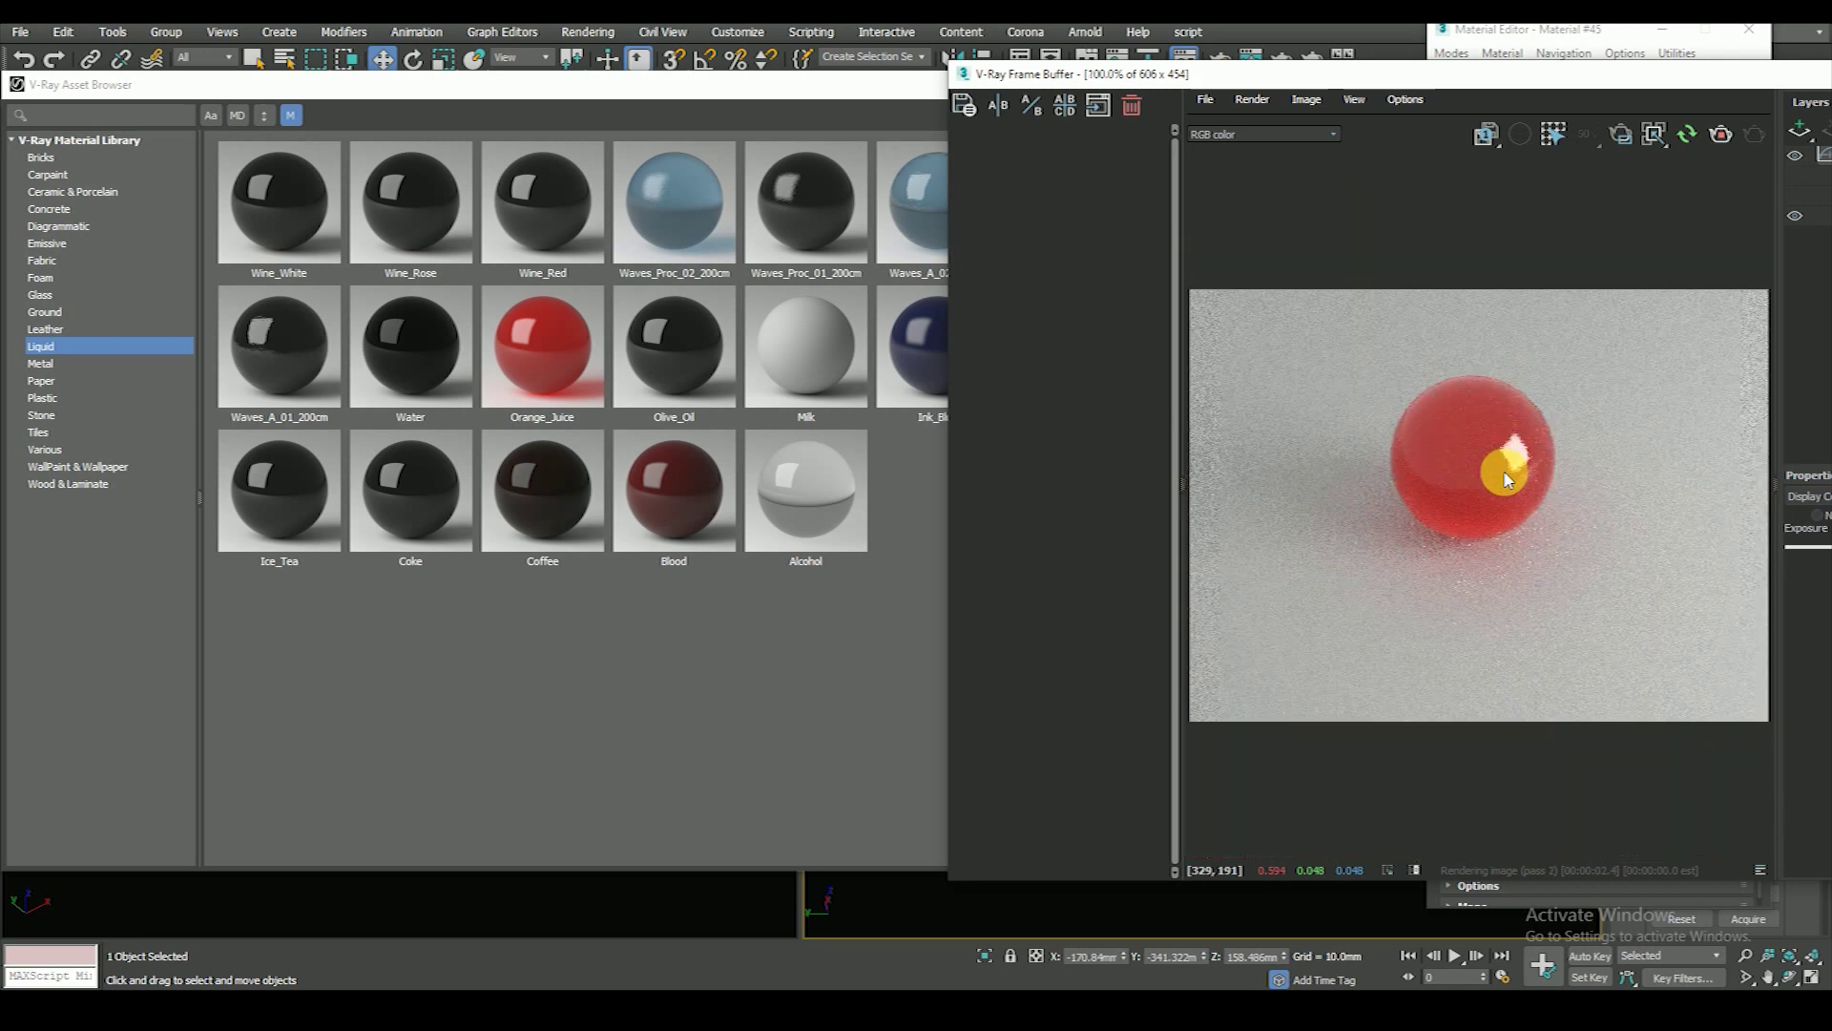
scroll(1482, 465, "up", 1)
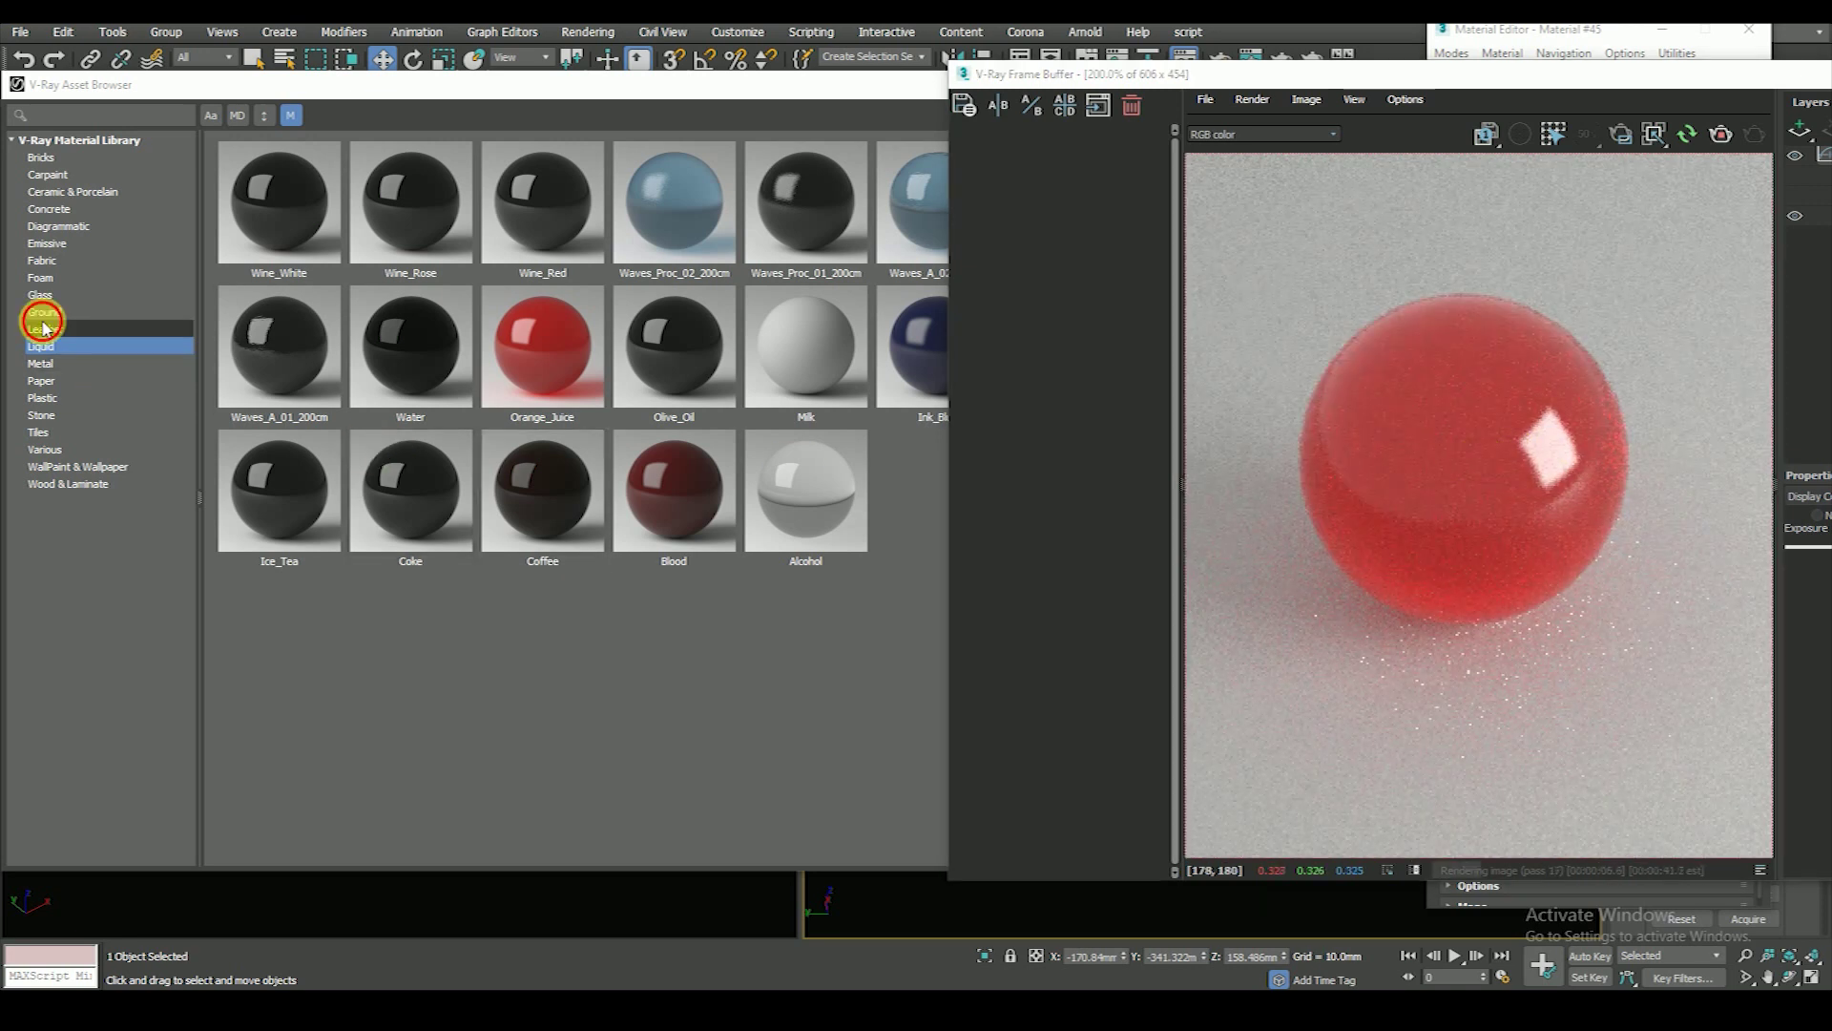
left_click(152, 328)
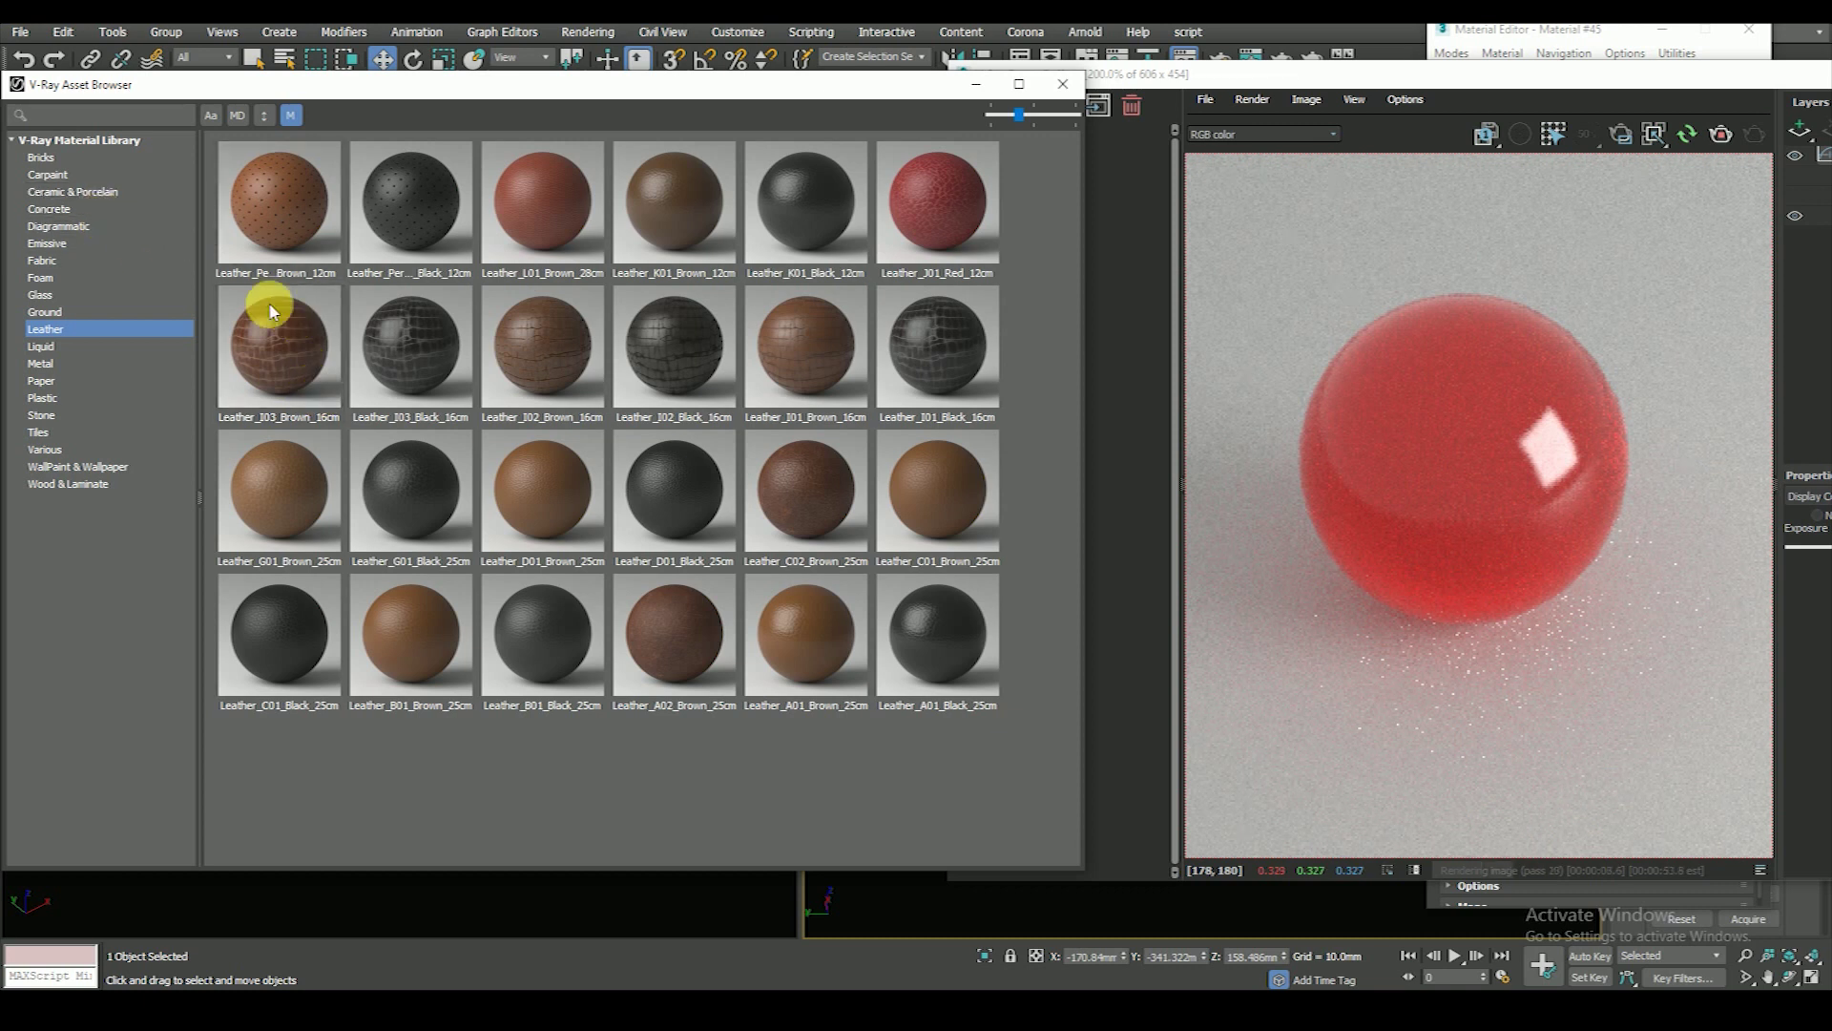
- Apply Glass_Pattern_A01_10cm from the Glass materials and view the render
left_click(41, 295)
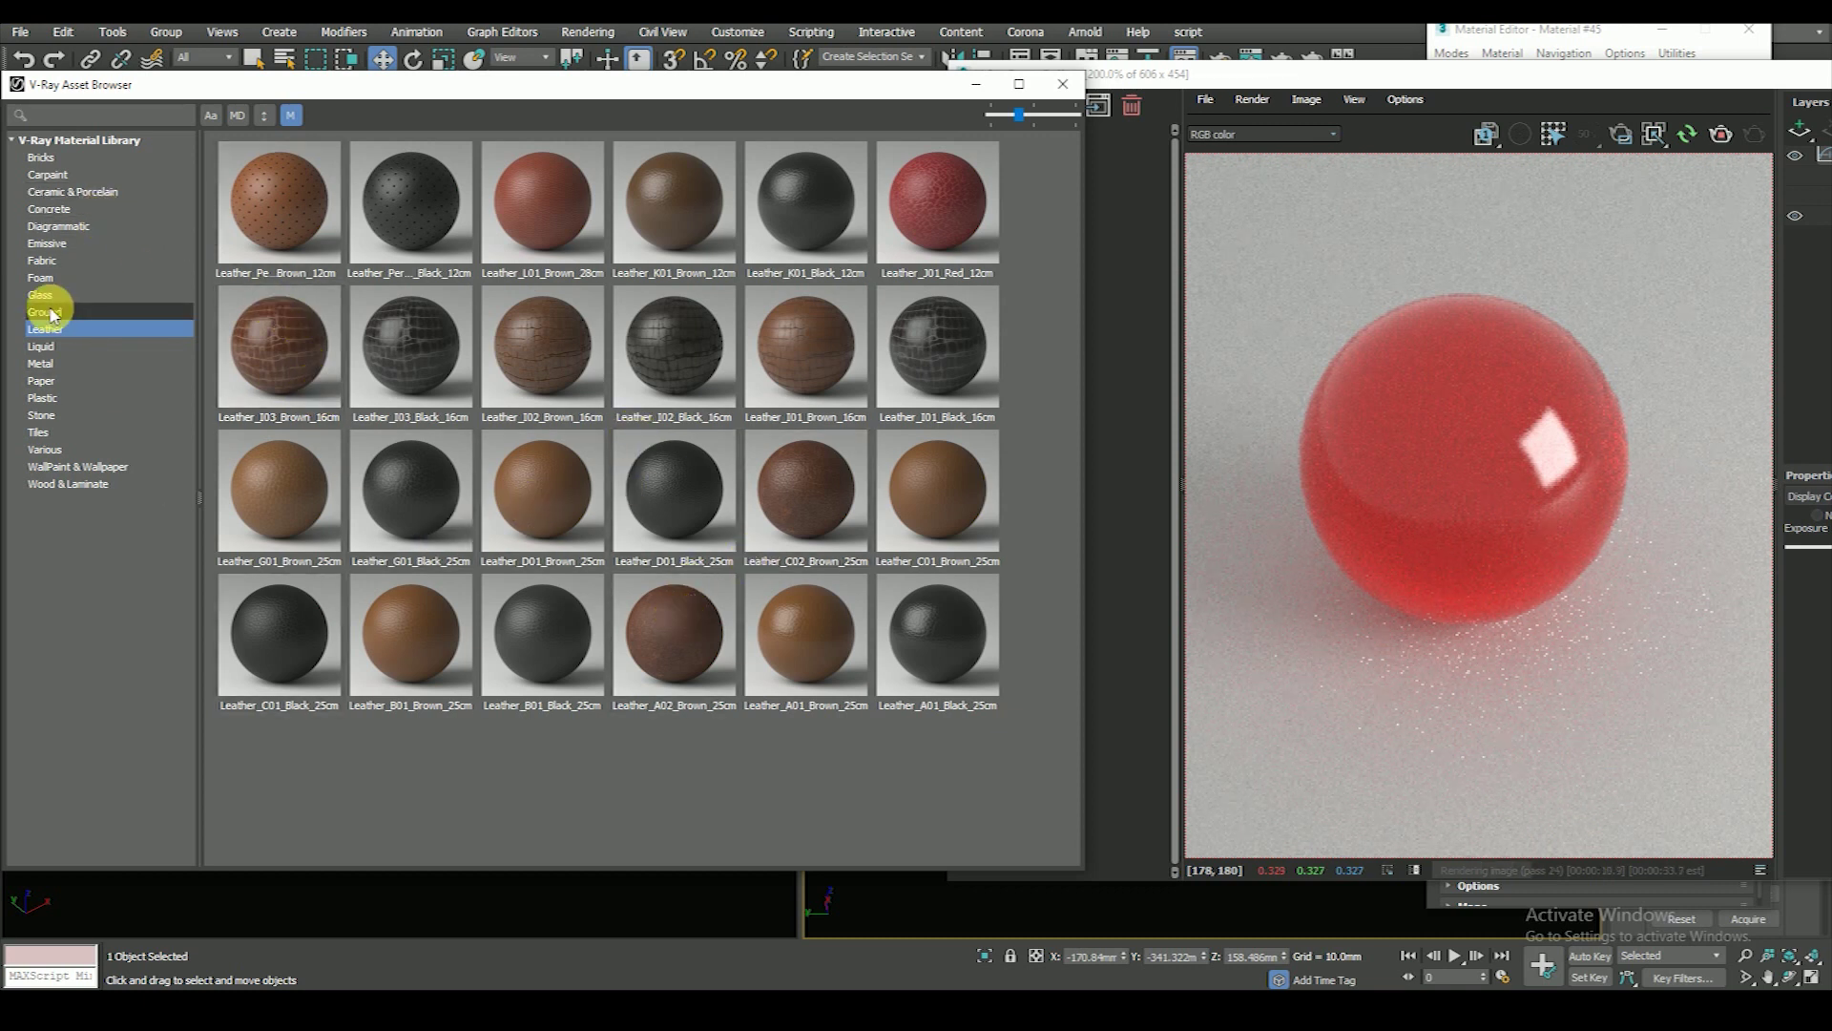
right_click(658, 460)
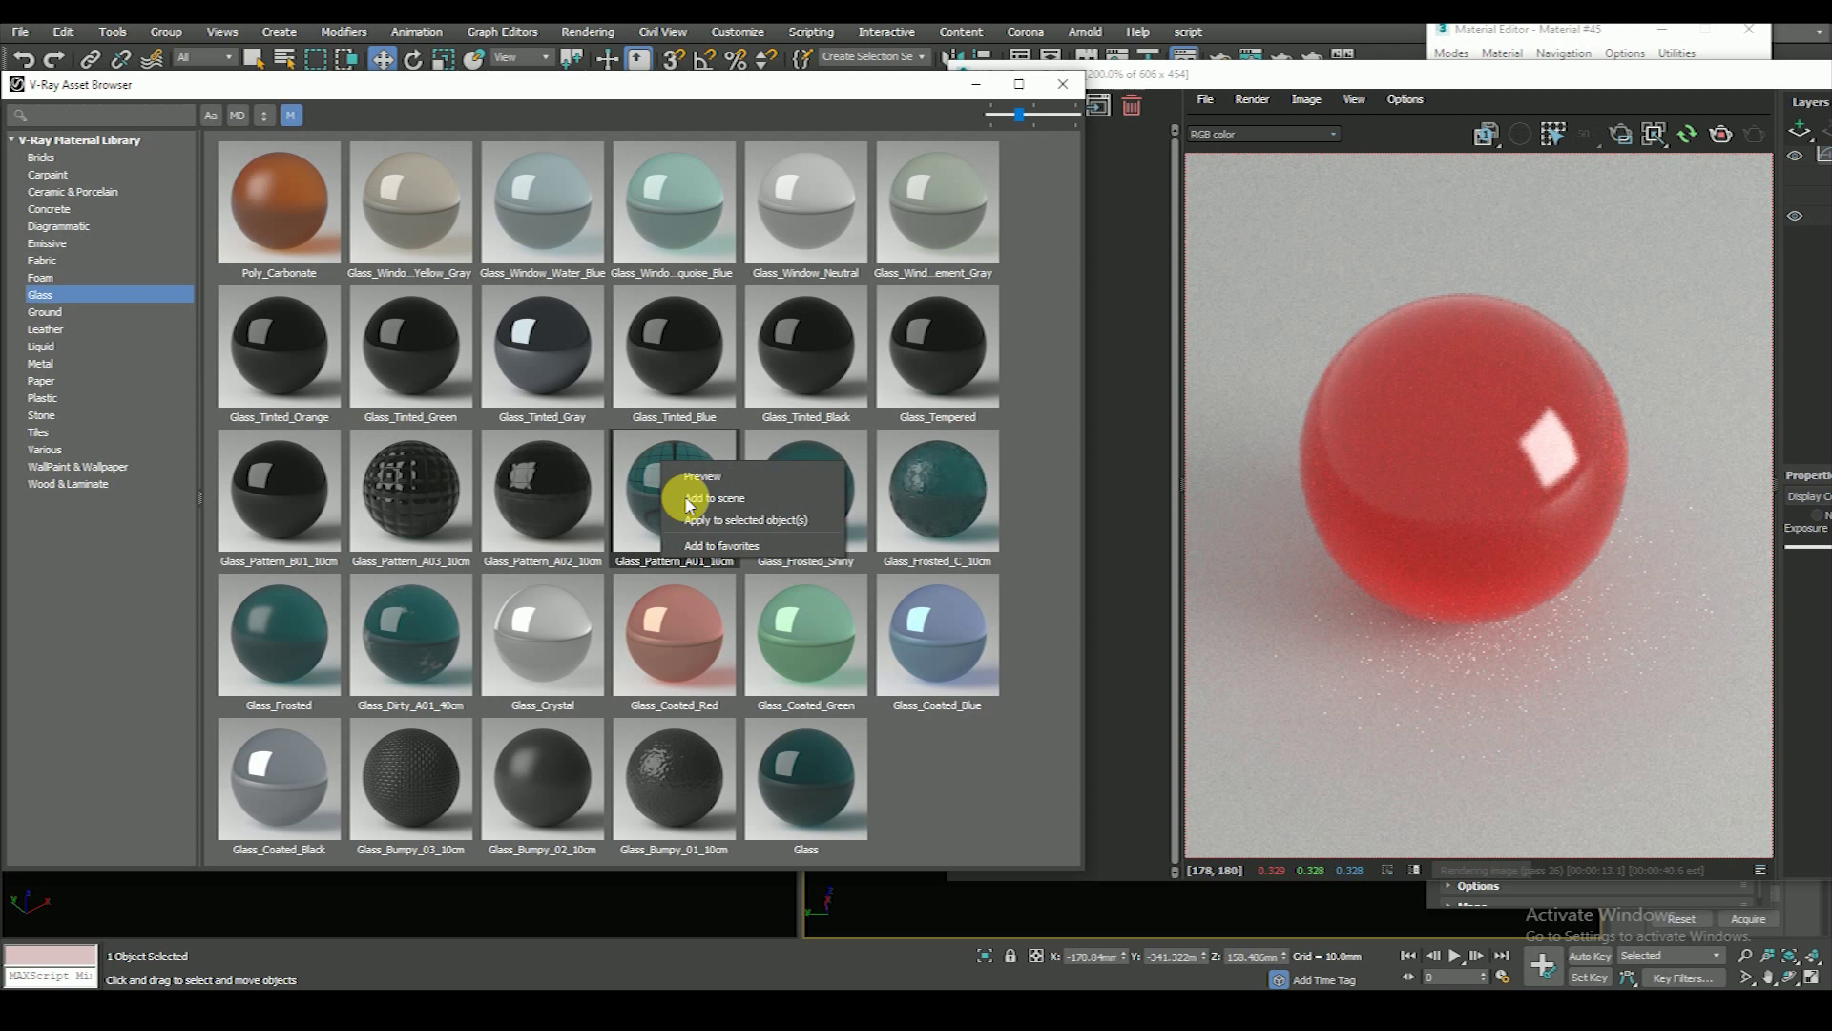
left_click(704, 512)
left_click(1331, 461)
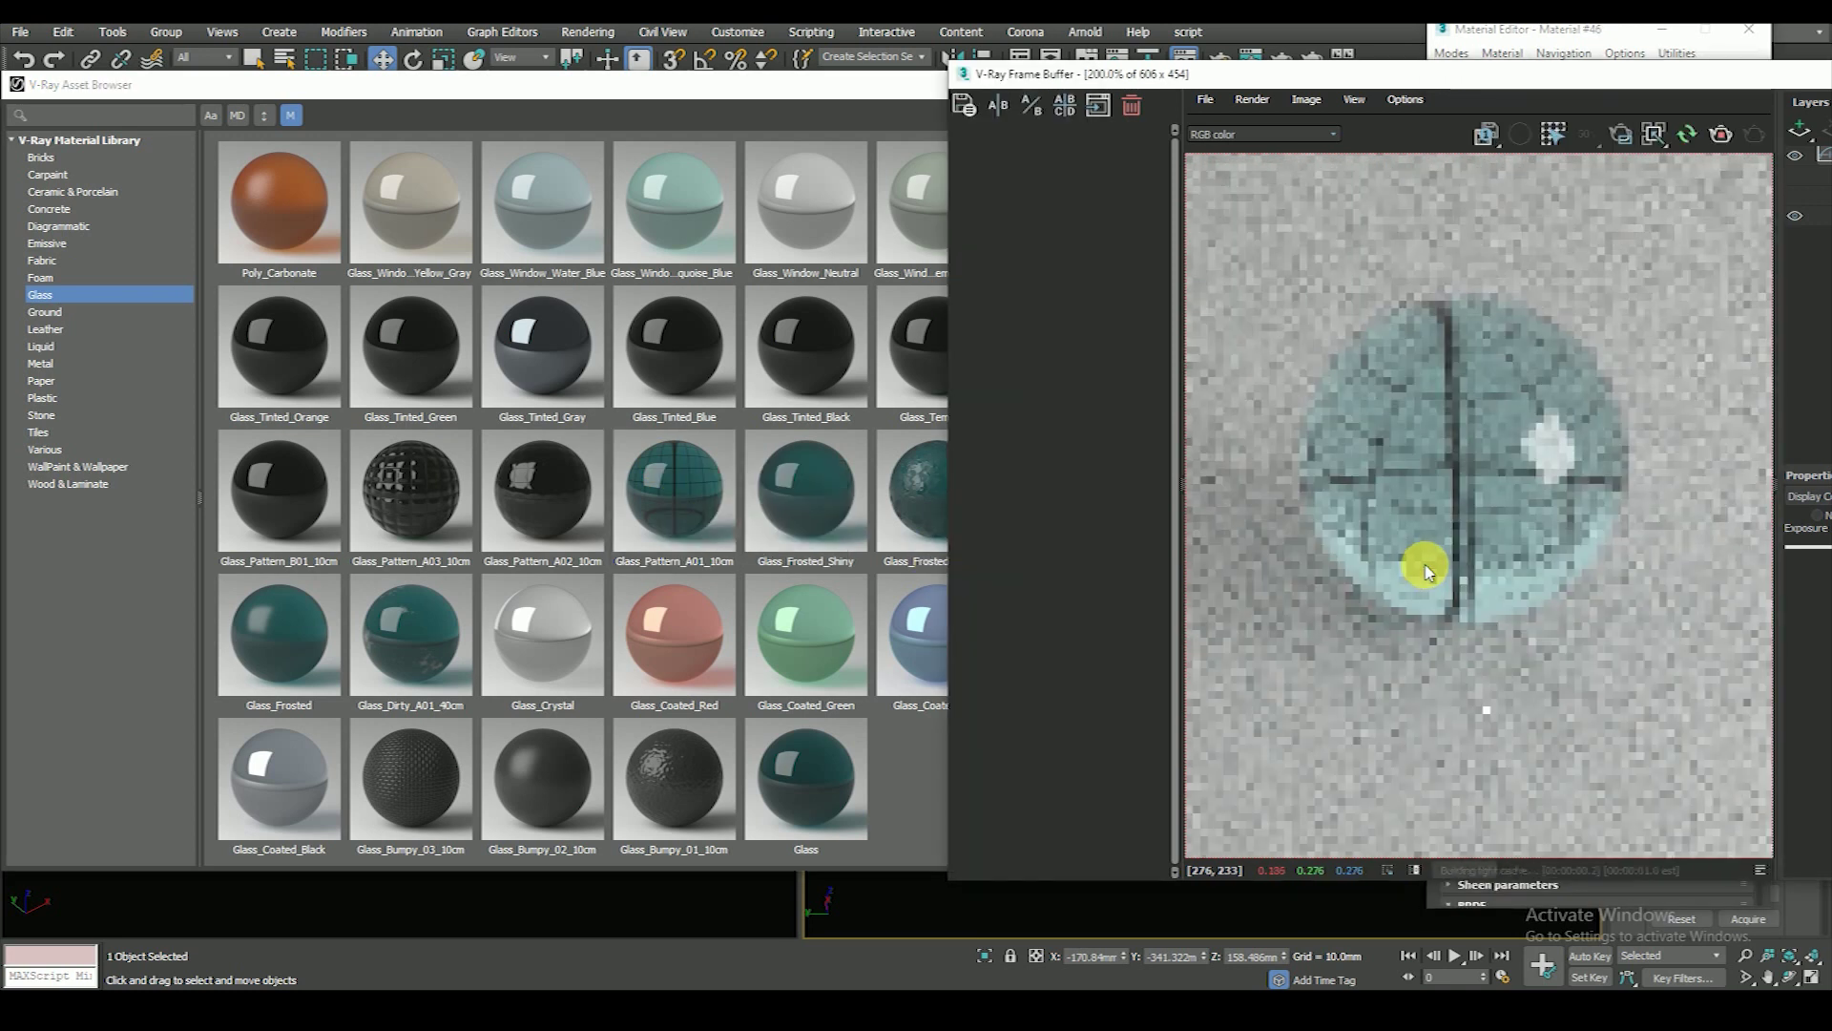
scroll(1513, 501, "up", 3)
scroll(1515, 495, "down", 3)
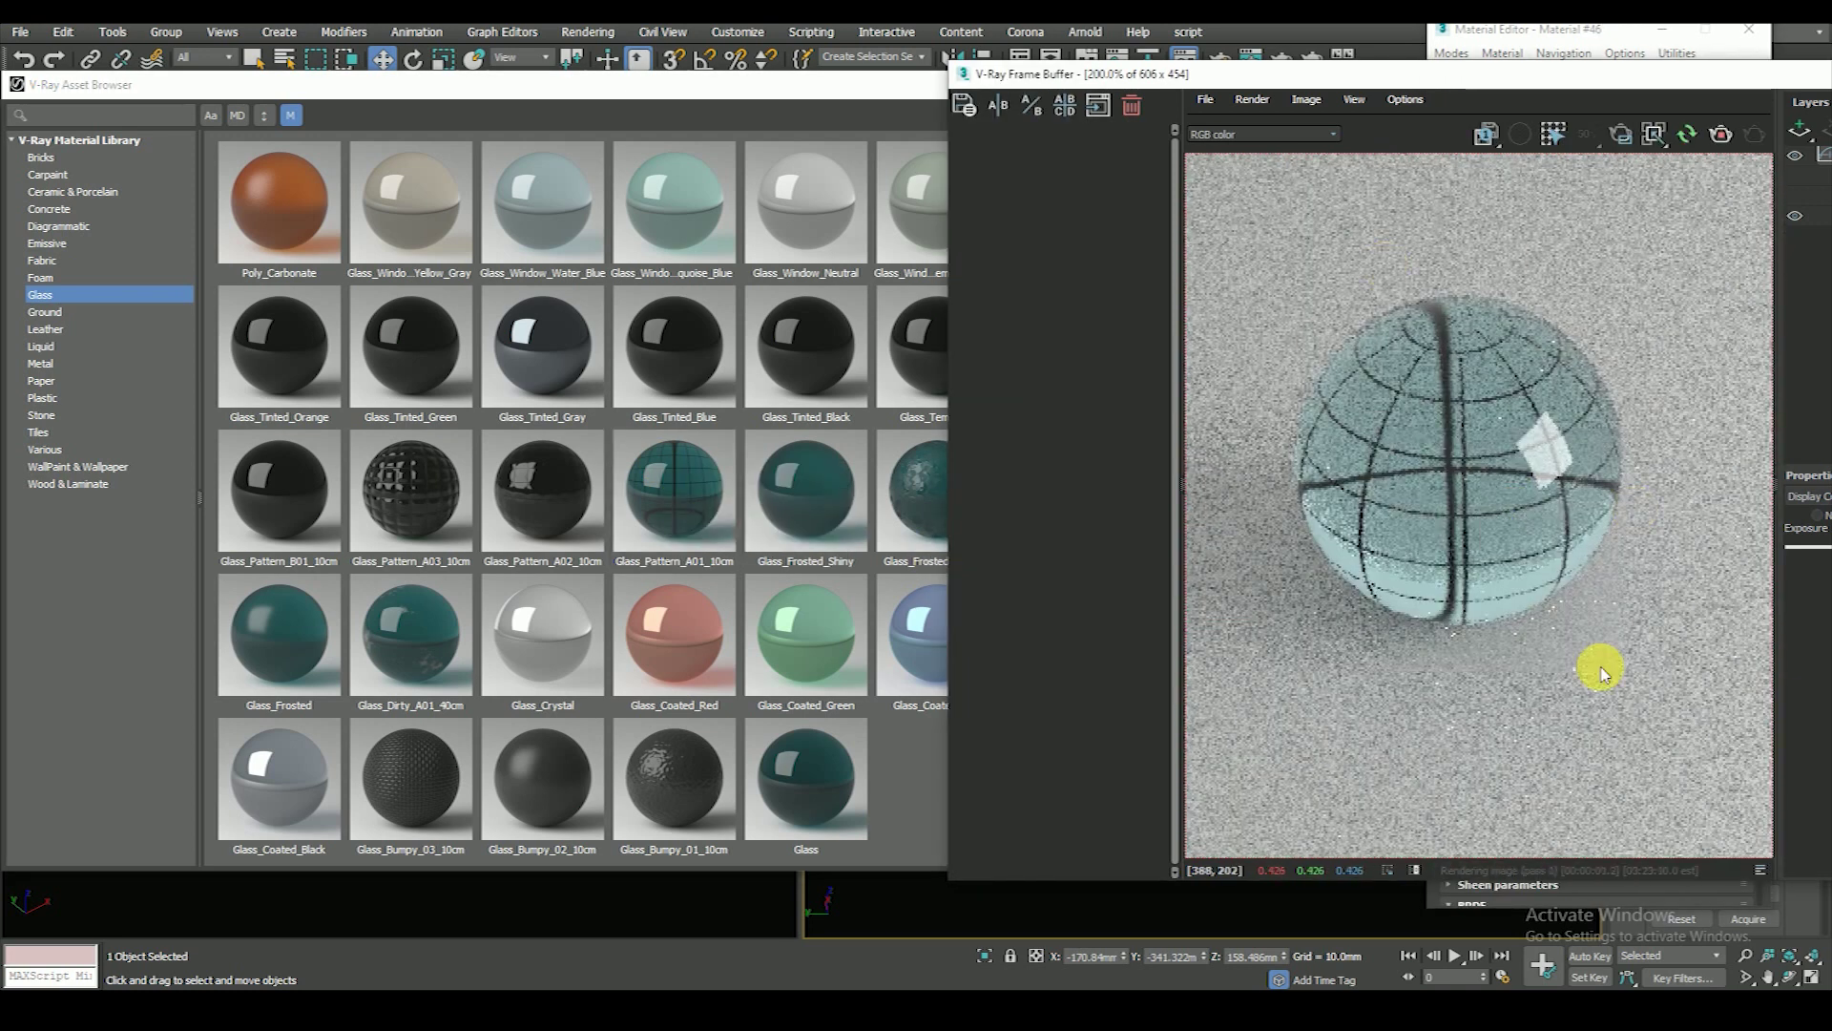
- Apply green Glass_Coated_Green to the sphere, check the render, then show Bricks materials
right_click(847, 668)
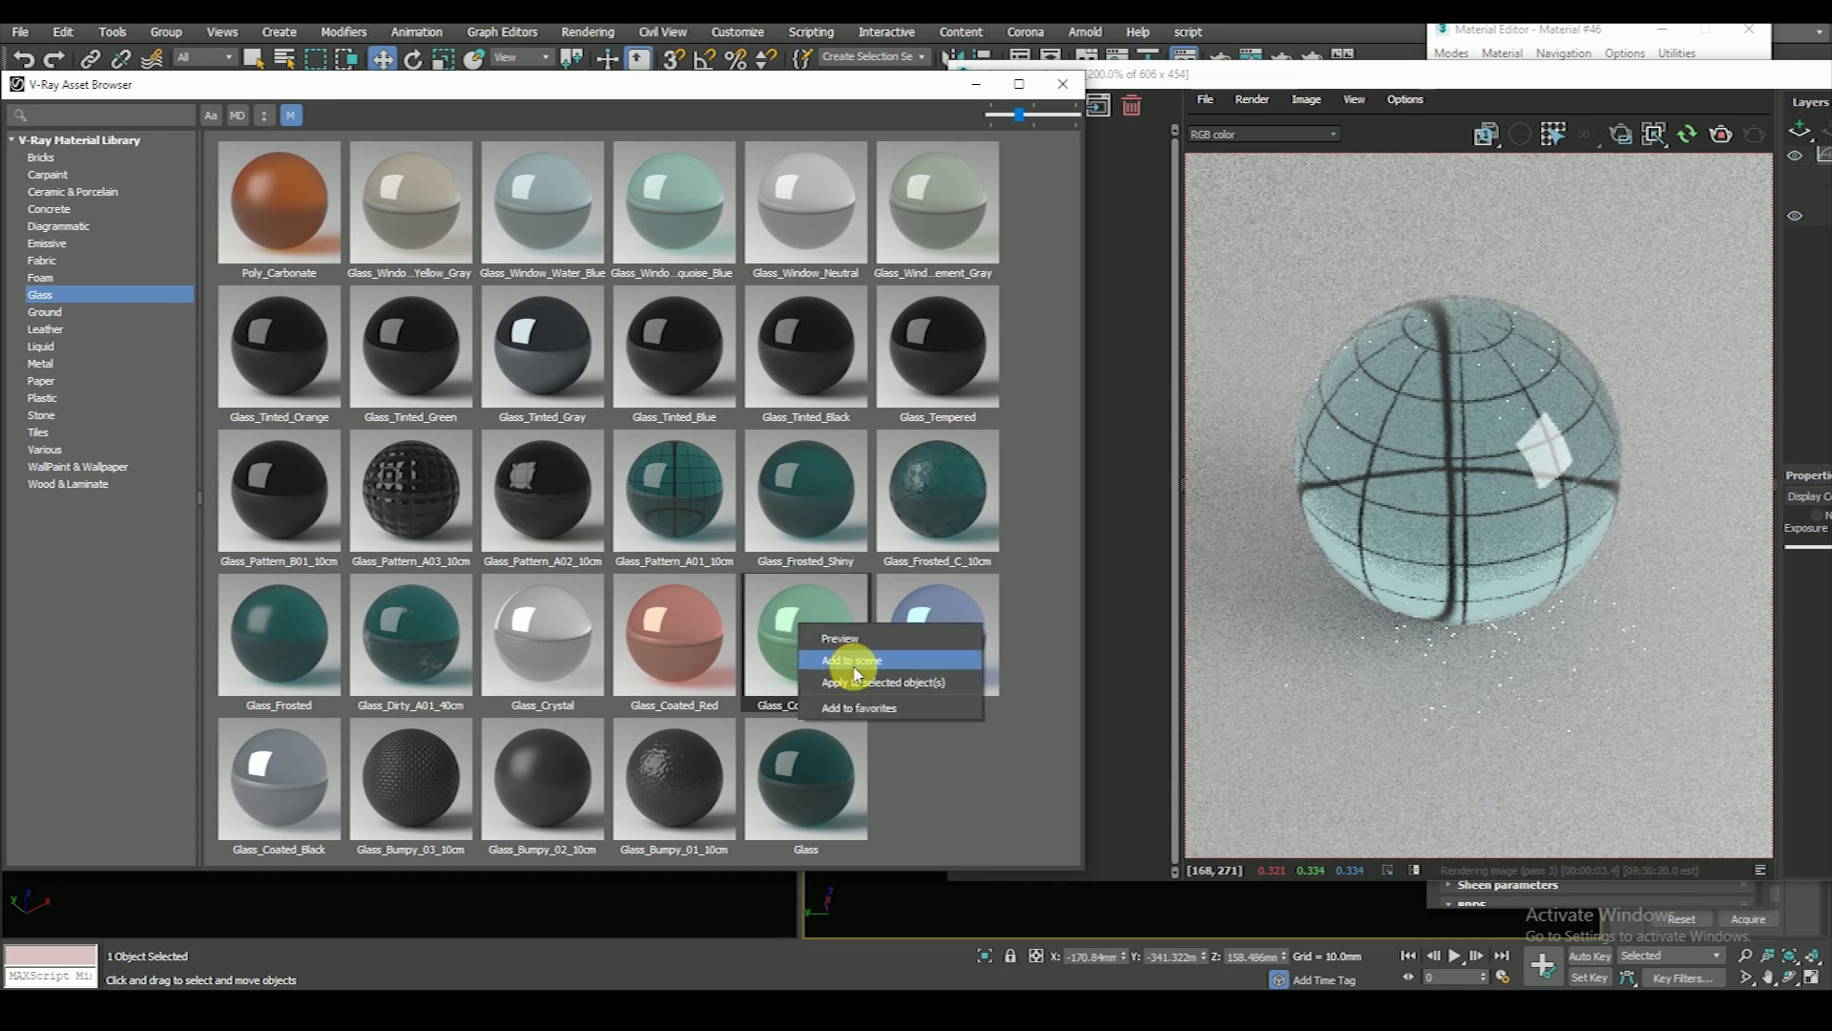
left_click(888, 711)
left_click(1320, 391)
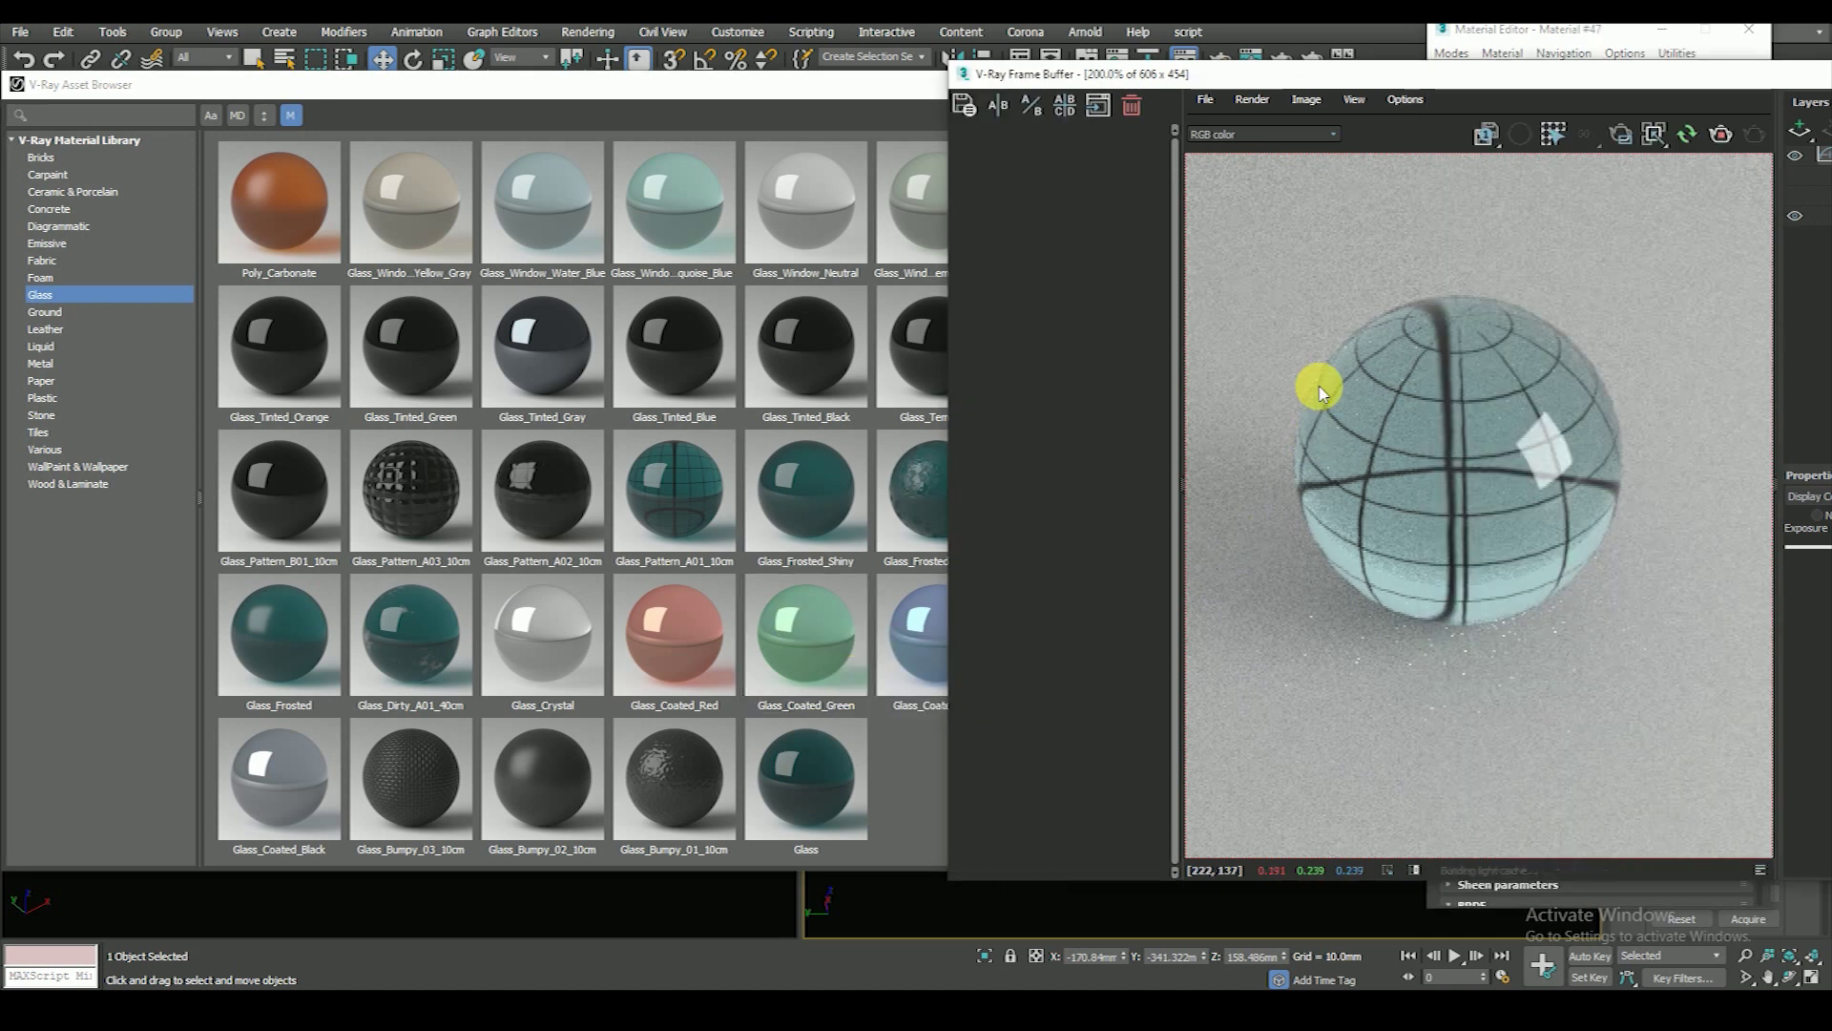
scroll(1321, 389, "up", 1)
scroll(1322, 387, "down", 1)
scroll(1324, 383, "down", 1)
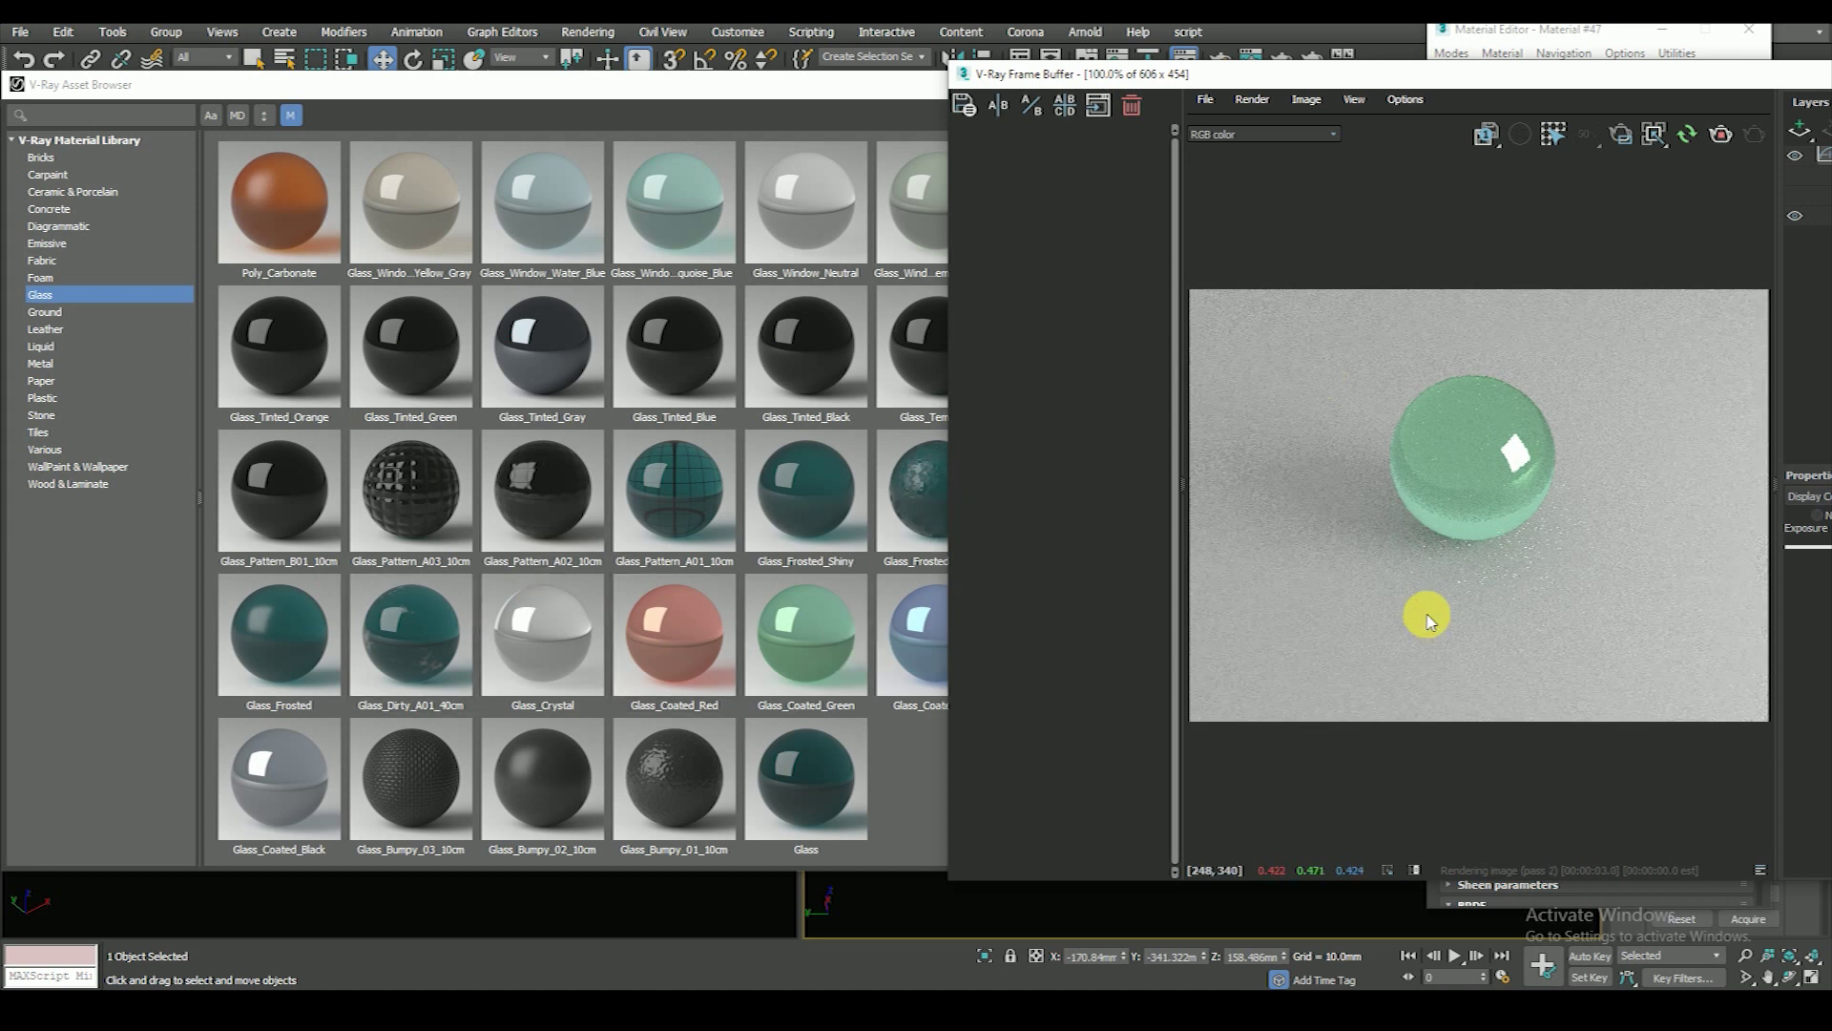
left_click(39, 156)
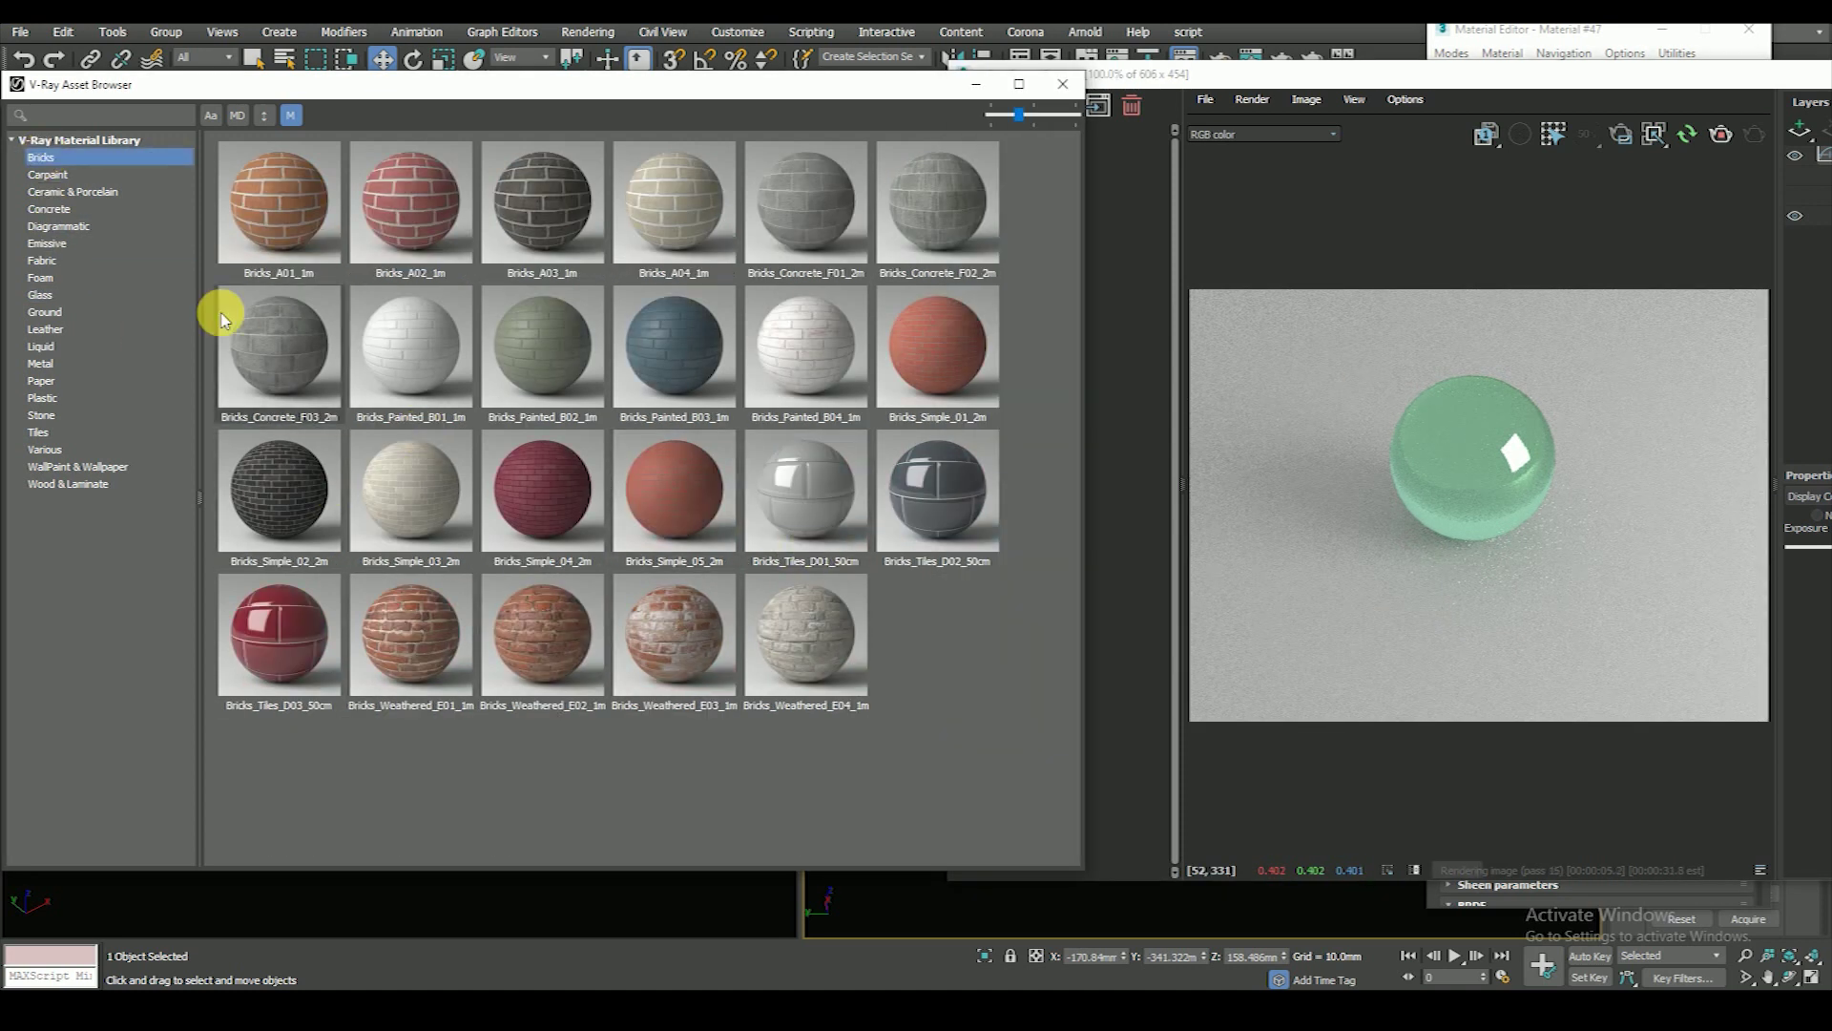
- Show the Bricks materials with enlarged preview thumbnails
left_click(103, 190)
left_click(62, 209)
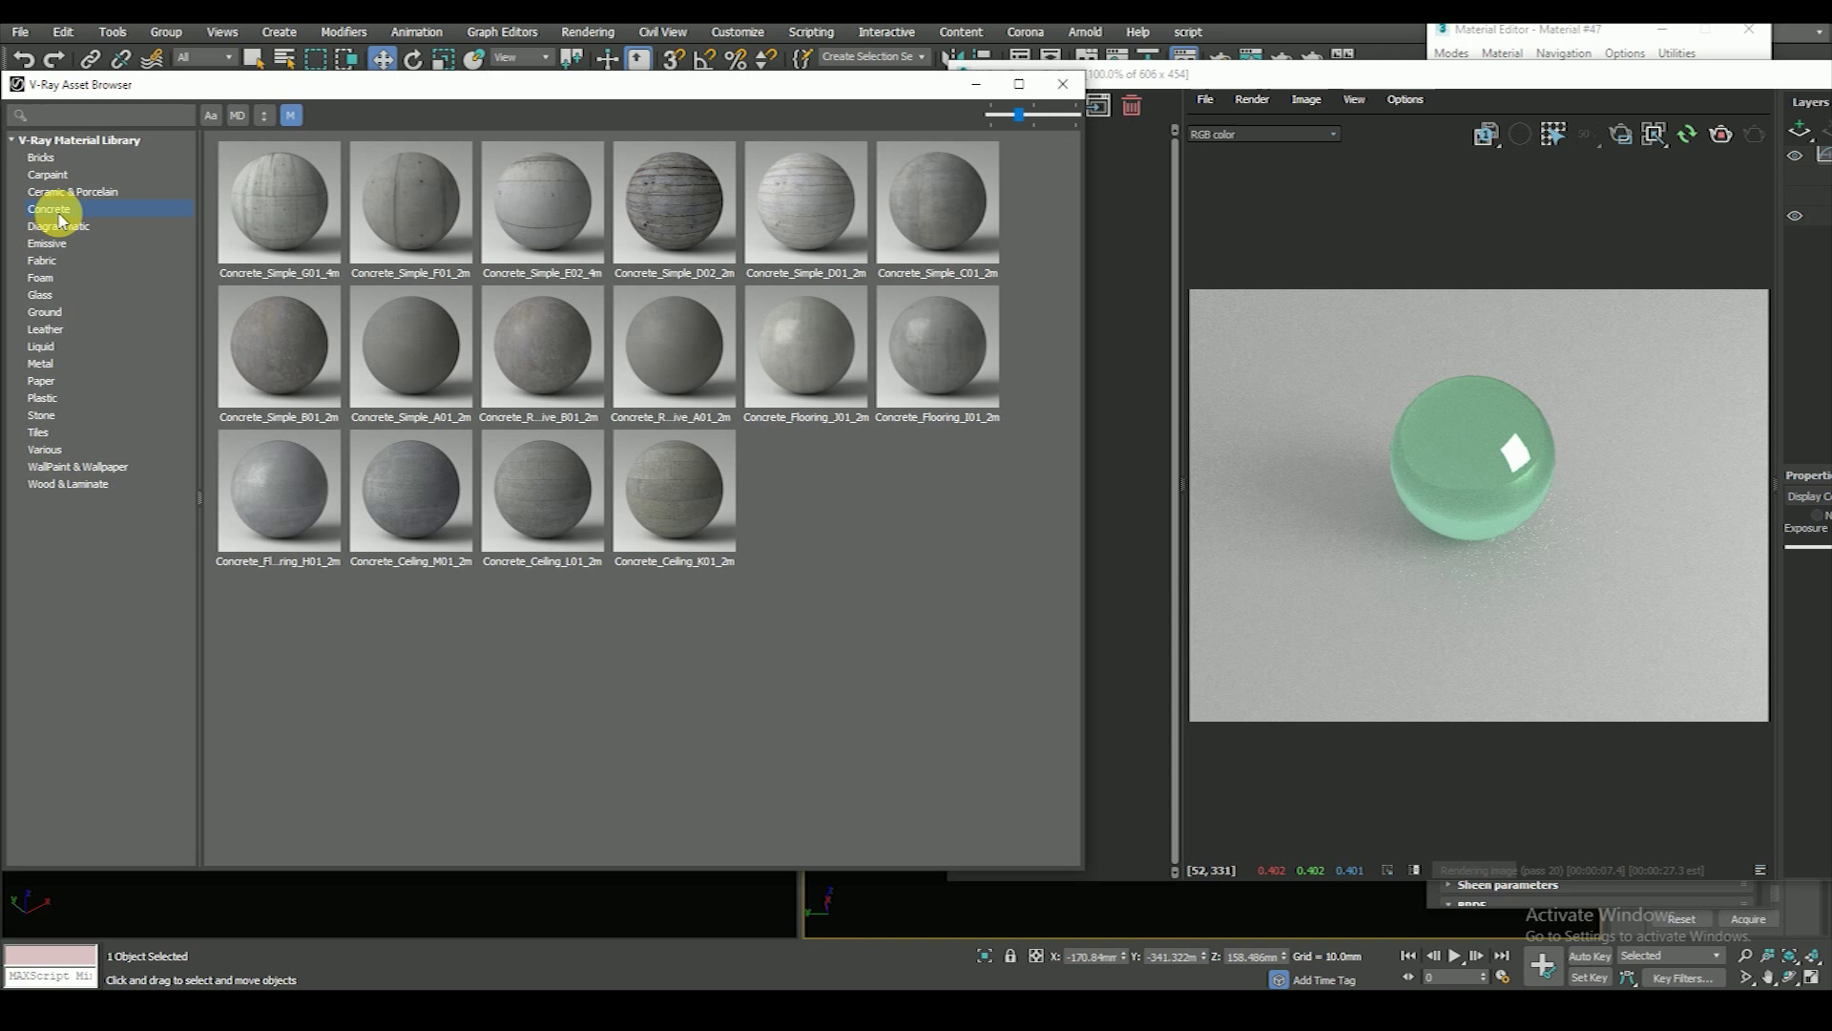
left_click(59, 229)
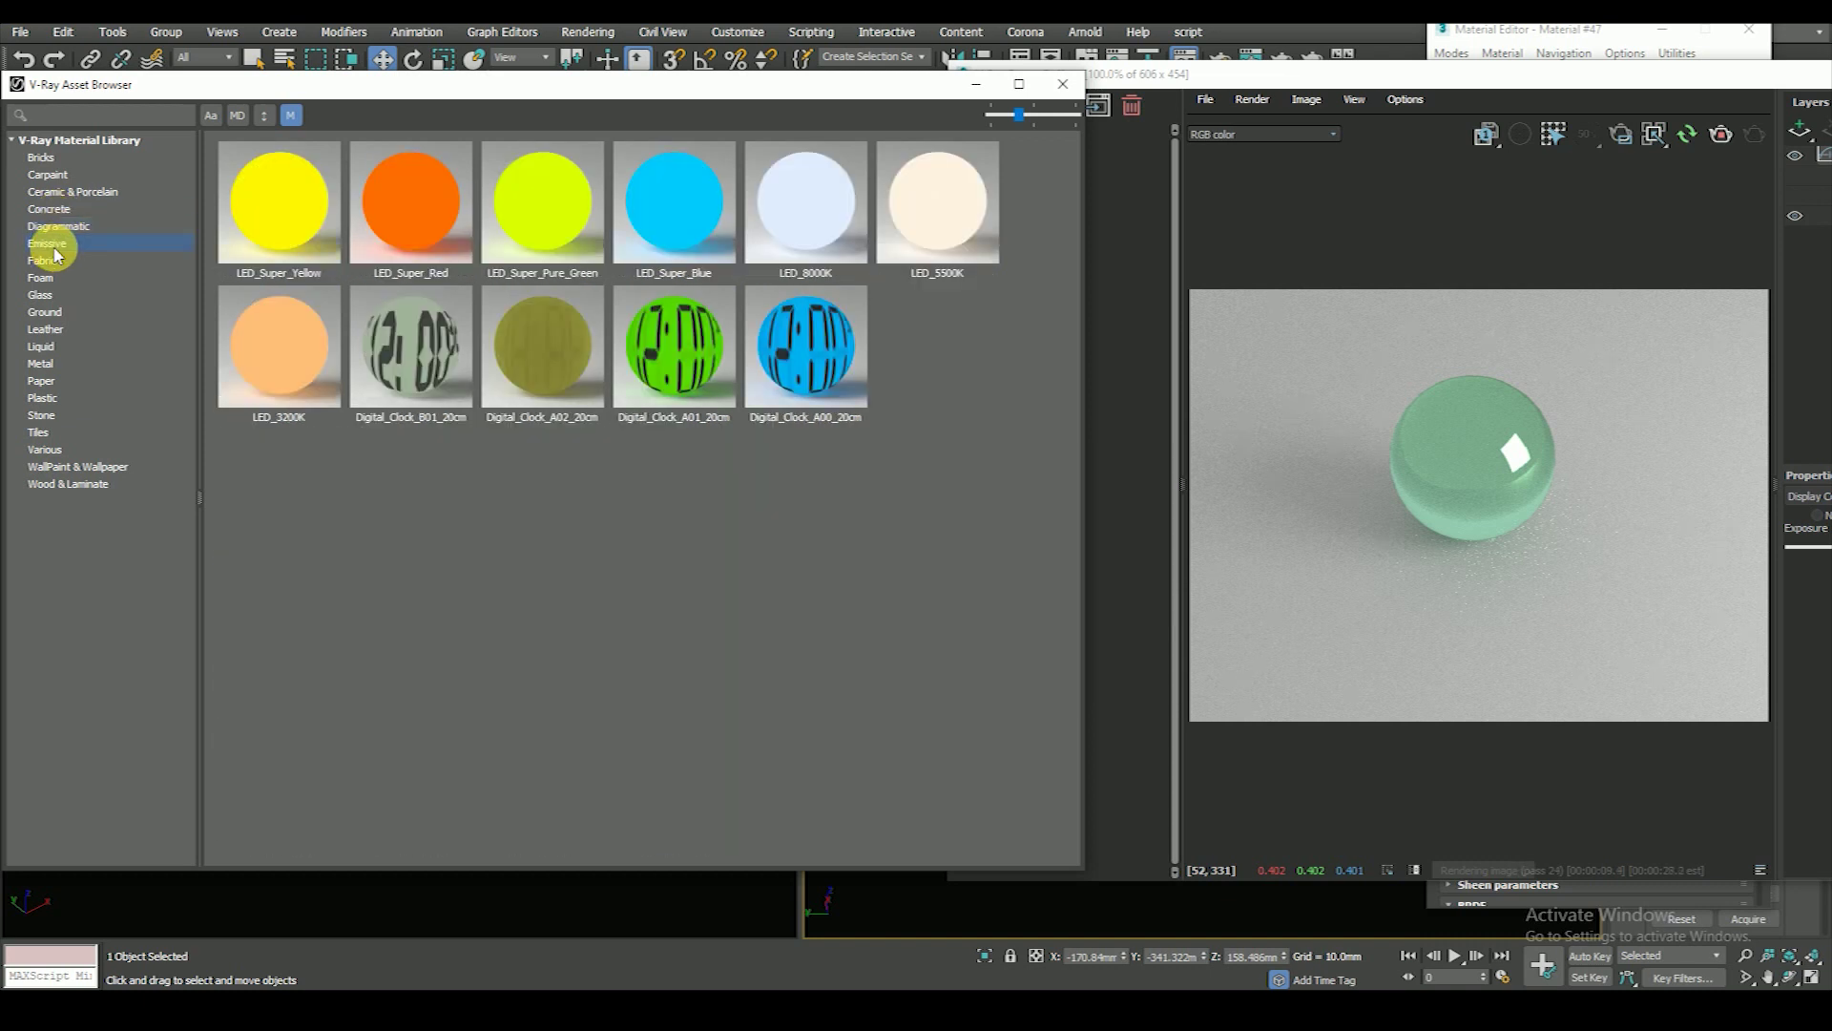
left_click(48, 175)
left_click(40, 156)
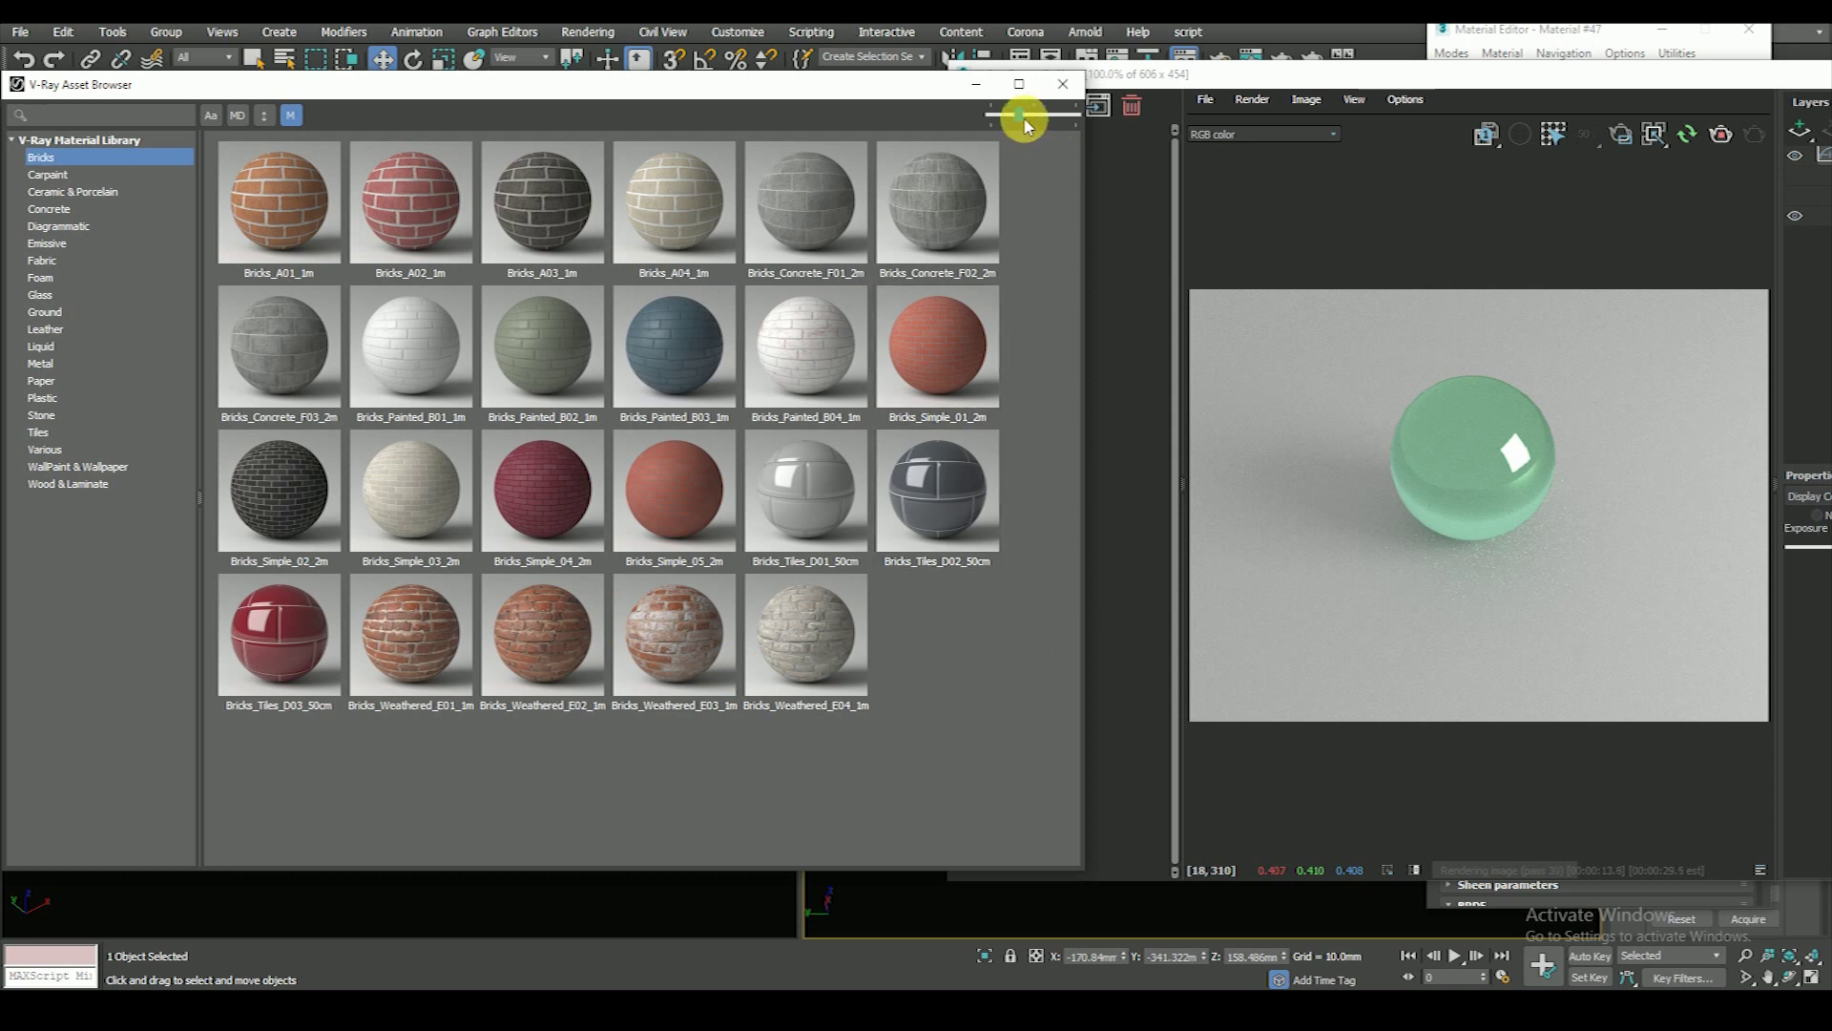
left_click_drag(1019, 114, 1035, 116)
- Apply glossy red Bricks_Tiles_D03_50cm to the sphere and arrange the library and render windows
right_click(821, 728)
left_click(869, 783)
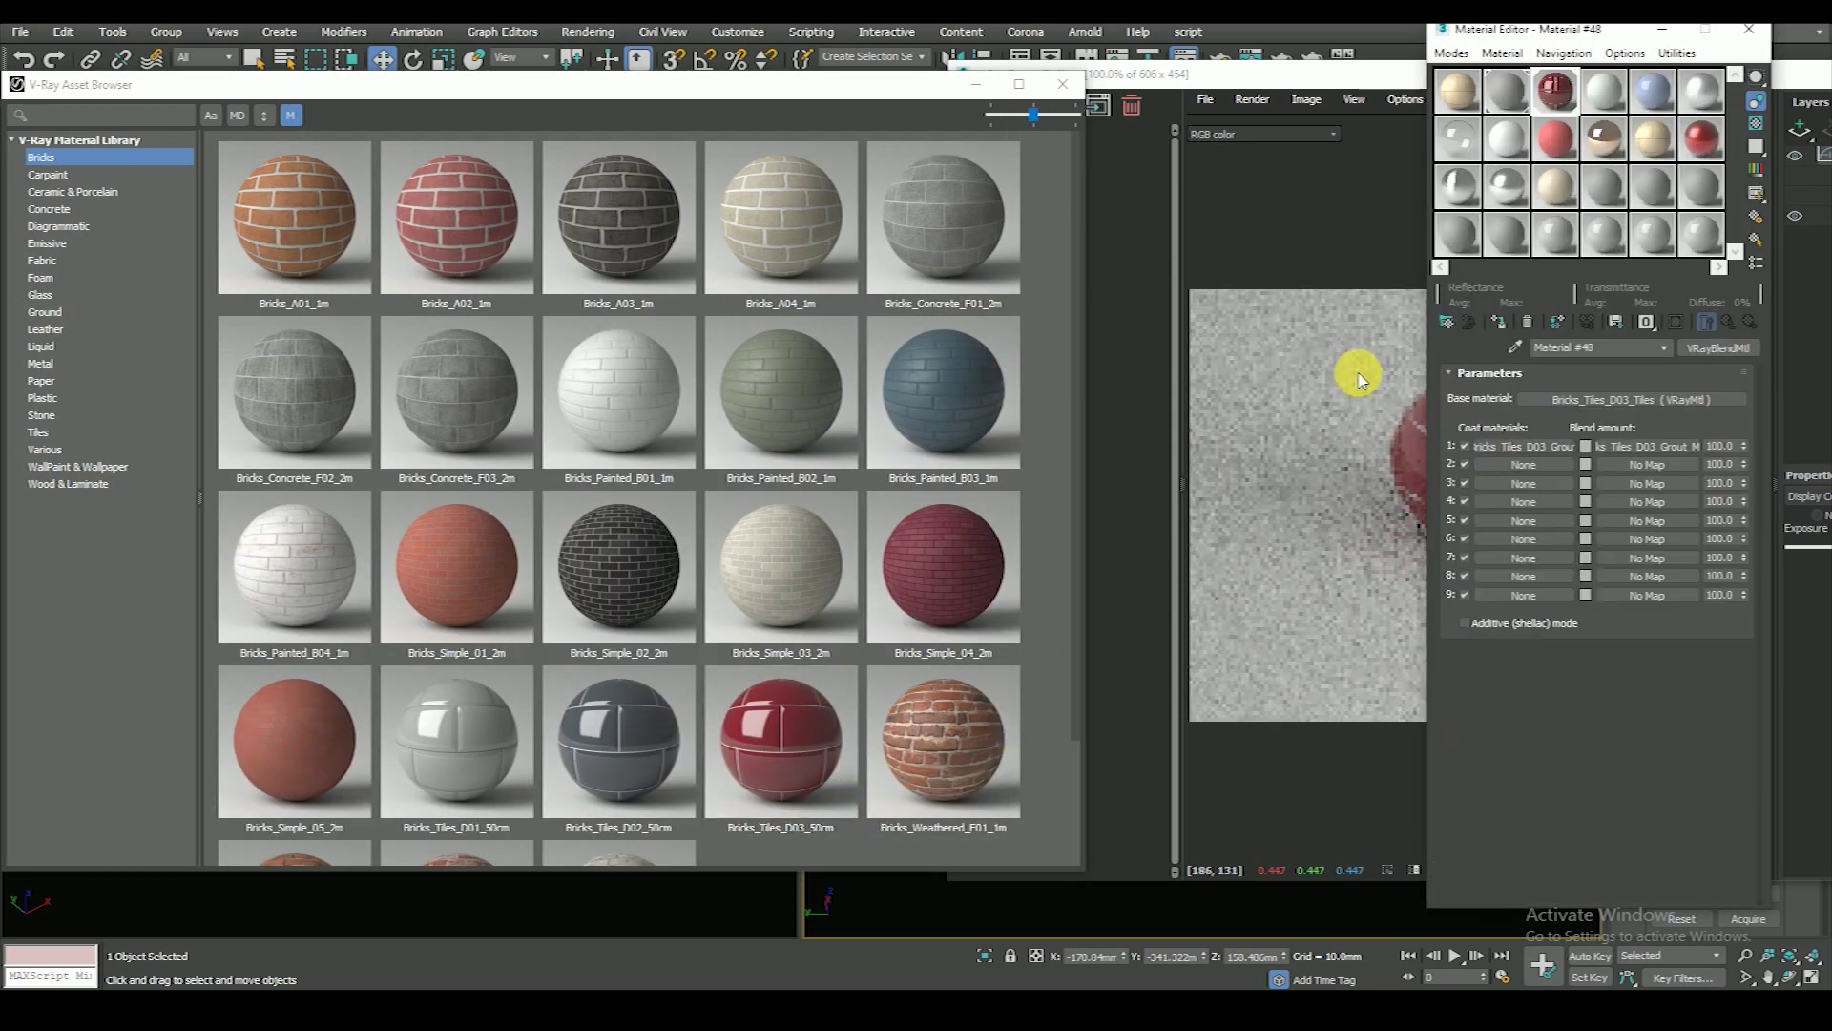
left_click(1350, 376)
scroll(1451, 490, "up", 3)
scroll(1477, 462, "down", 3)
mouse_move(866, 94)
left_mouse_down()
mouse_move(855, 74)
mouse_move(908, 94)
mouse_move(841, 89)
left_mouse_up()
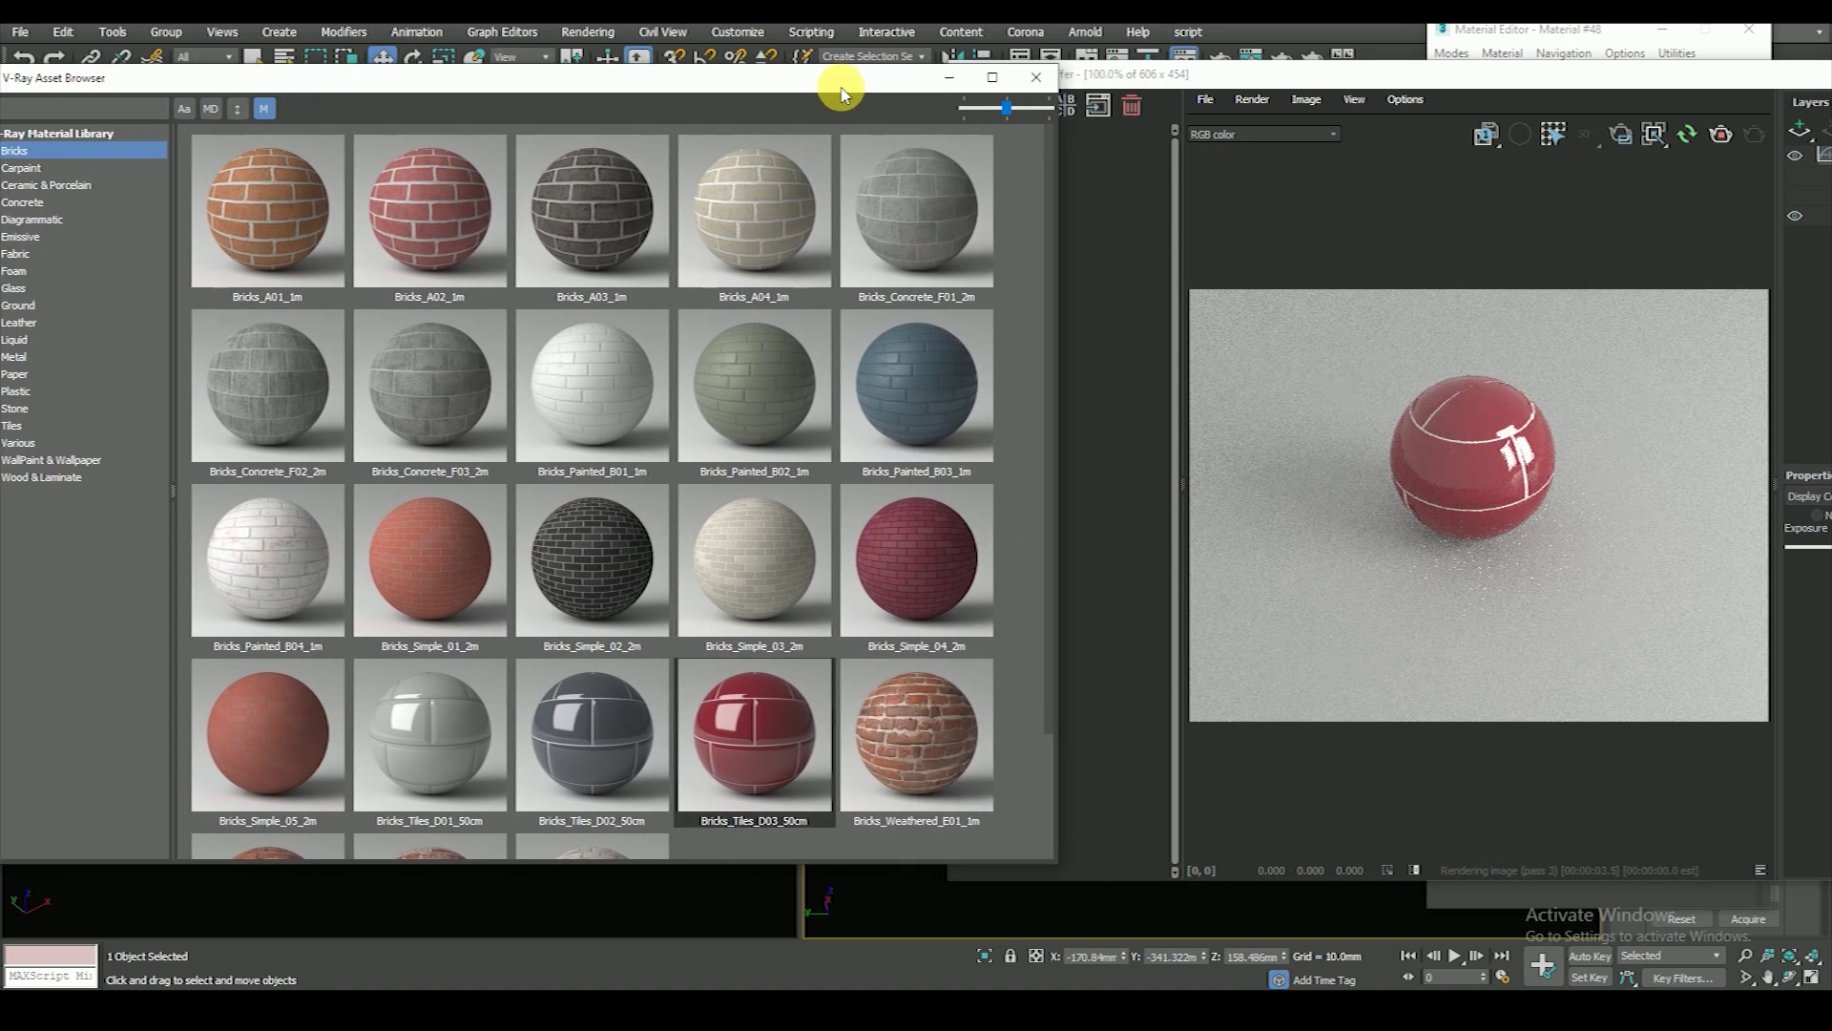
left_click_drag(1365, 93, 1267, 87)
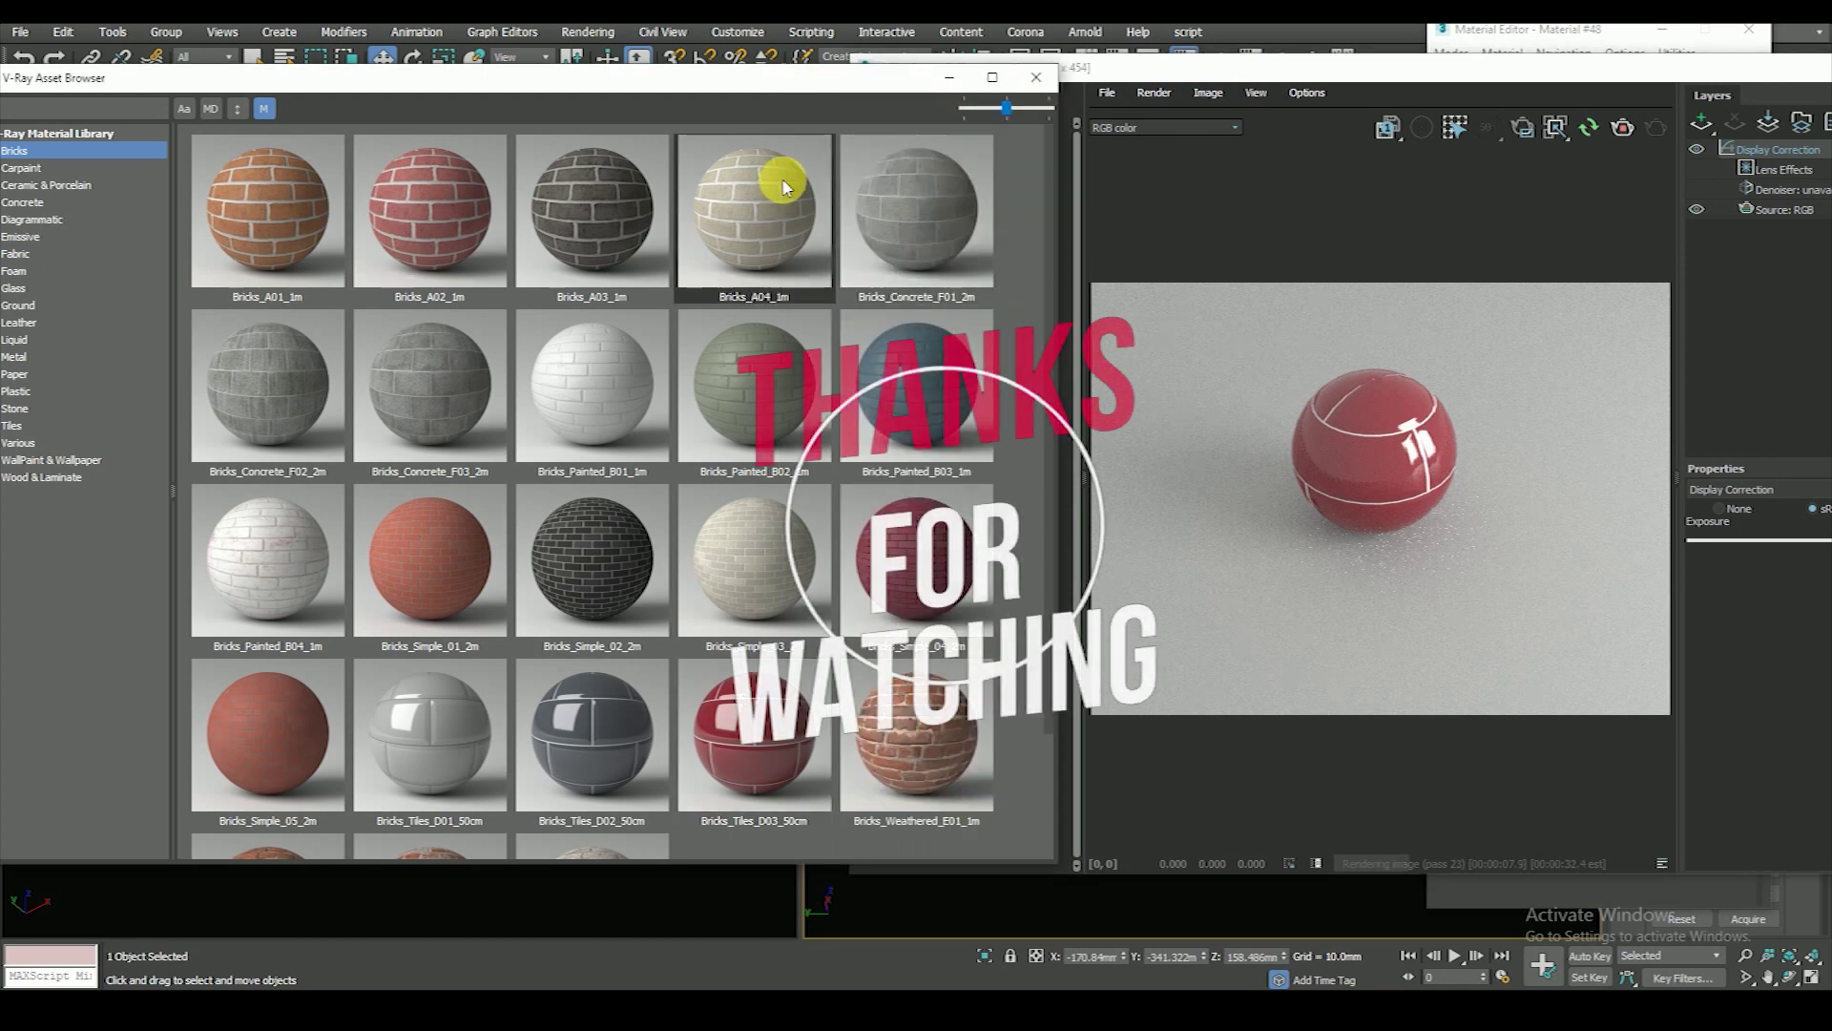
- Apply Bricks_Weathered_E03_1m to the sphere and inspect the whitewashed brick render
scroll(902, 708, "down", 1)
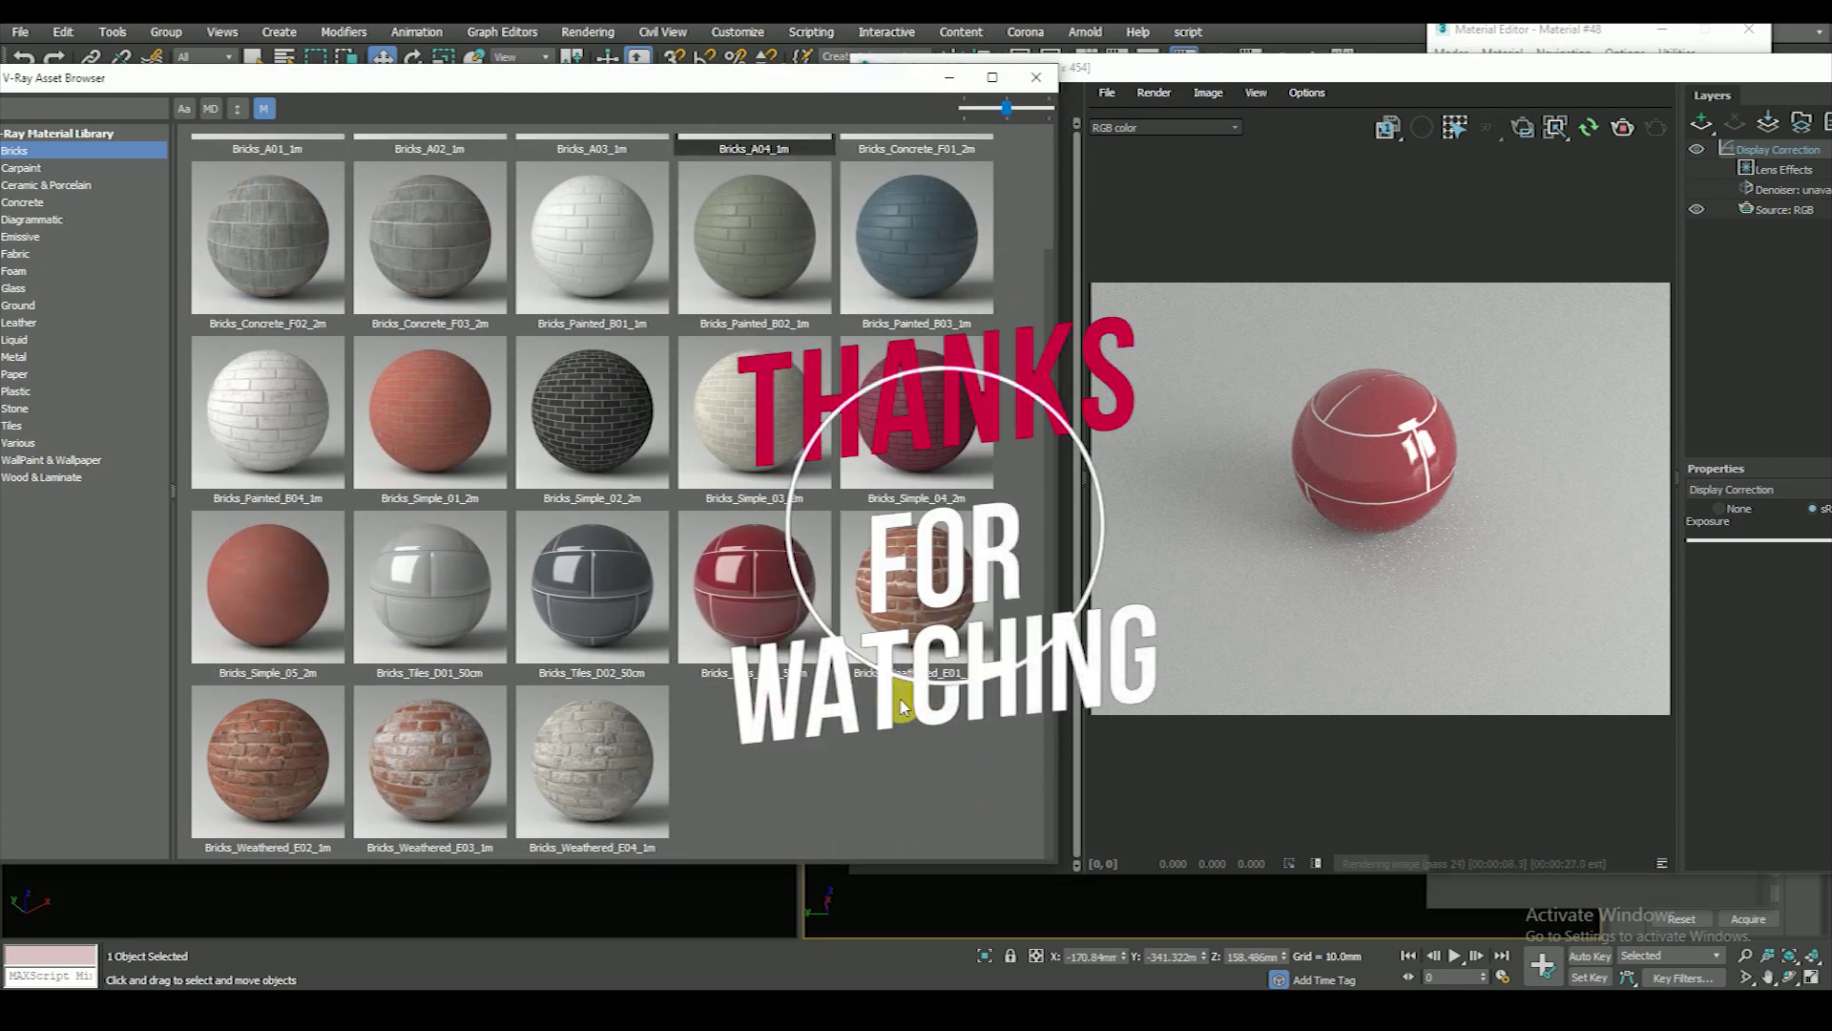
right_click(426, 749)
left_click(471, 782)
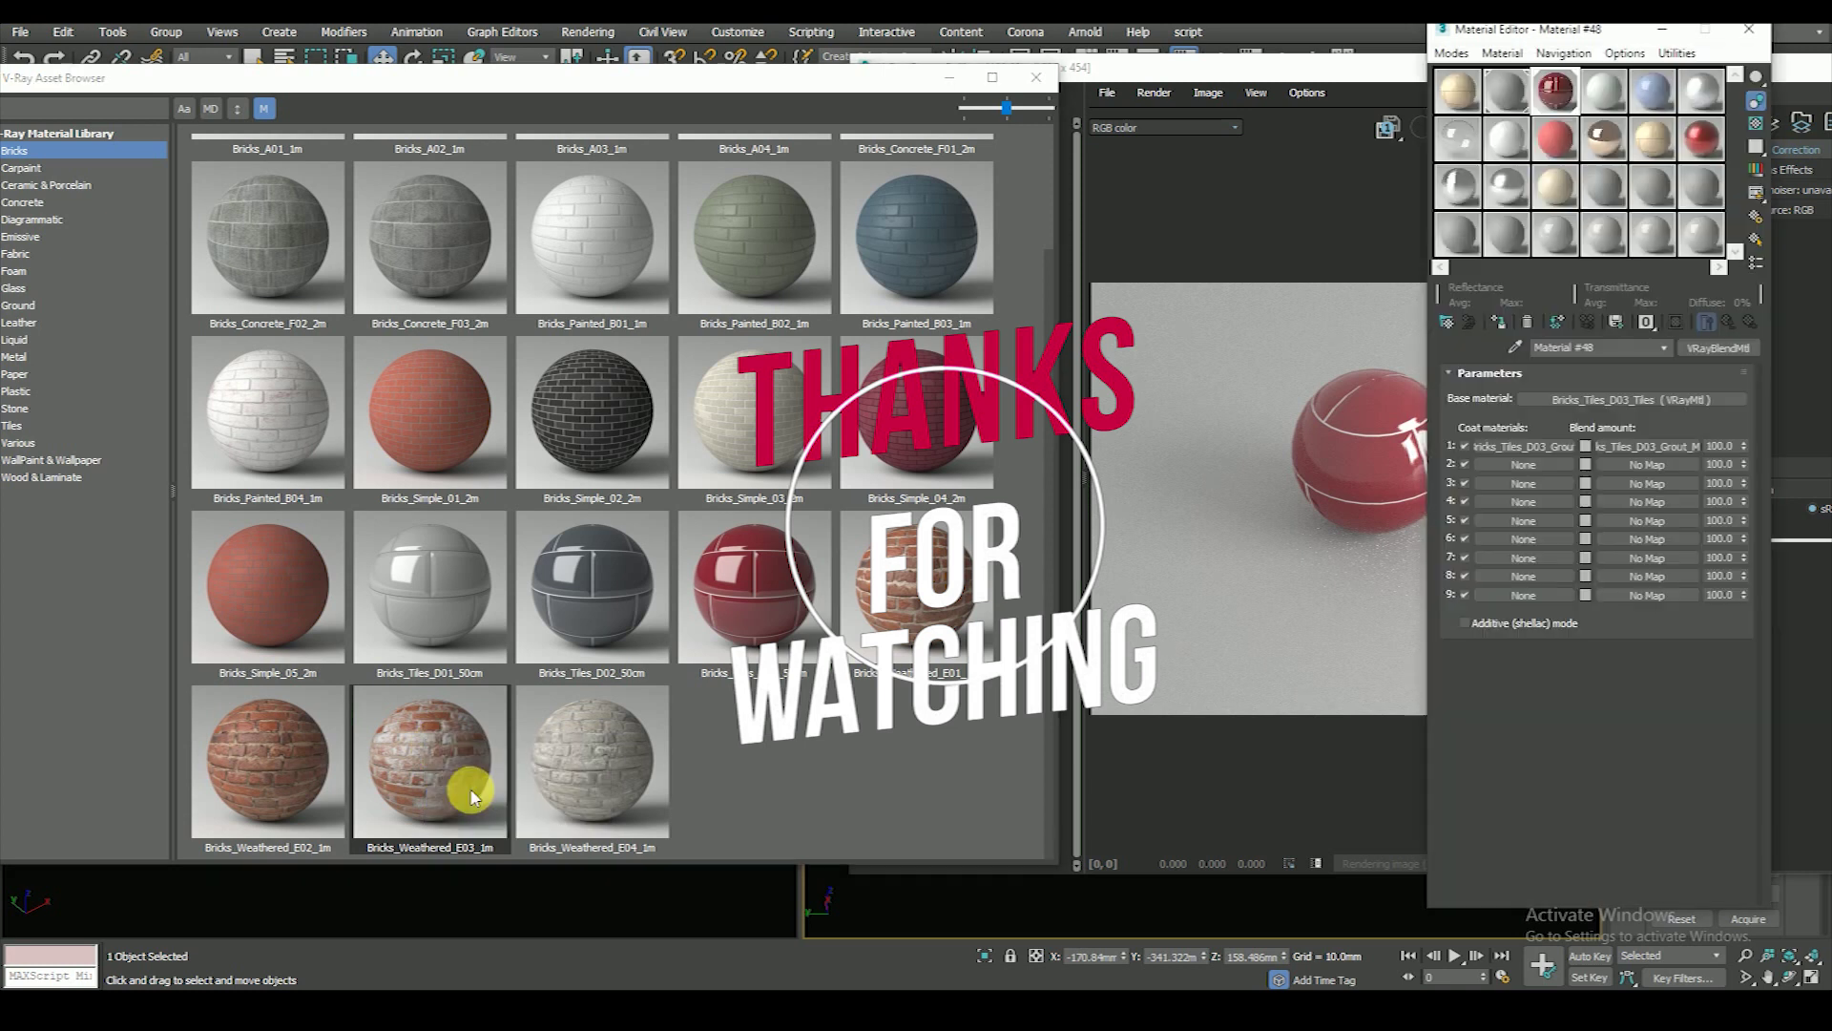
left_click(1372, 534)
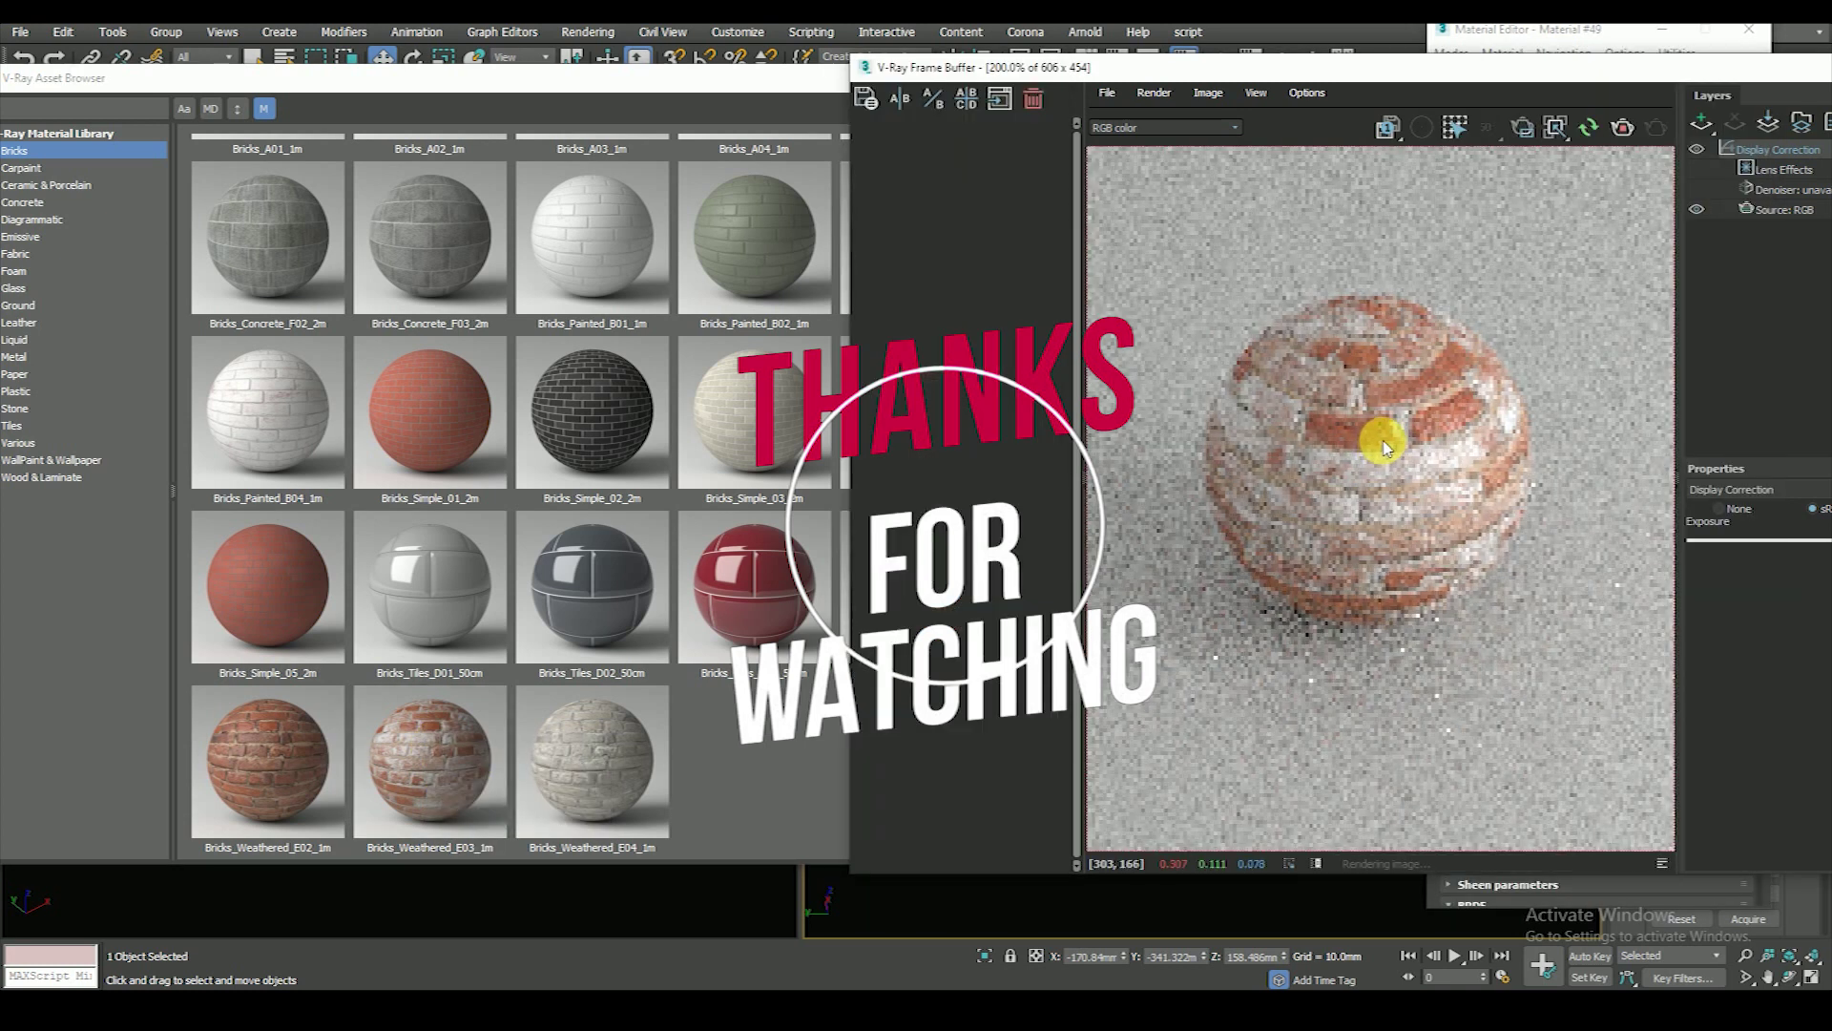
scroll(1375, 465, "up", 2)
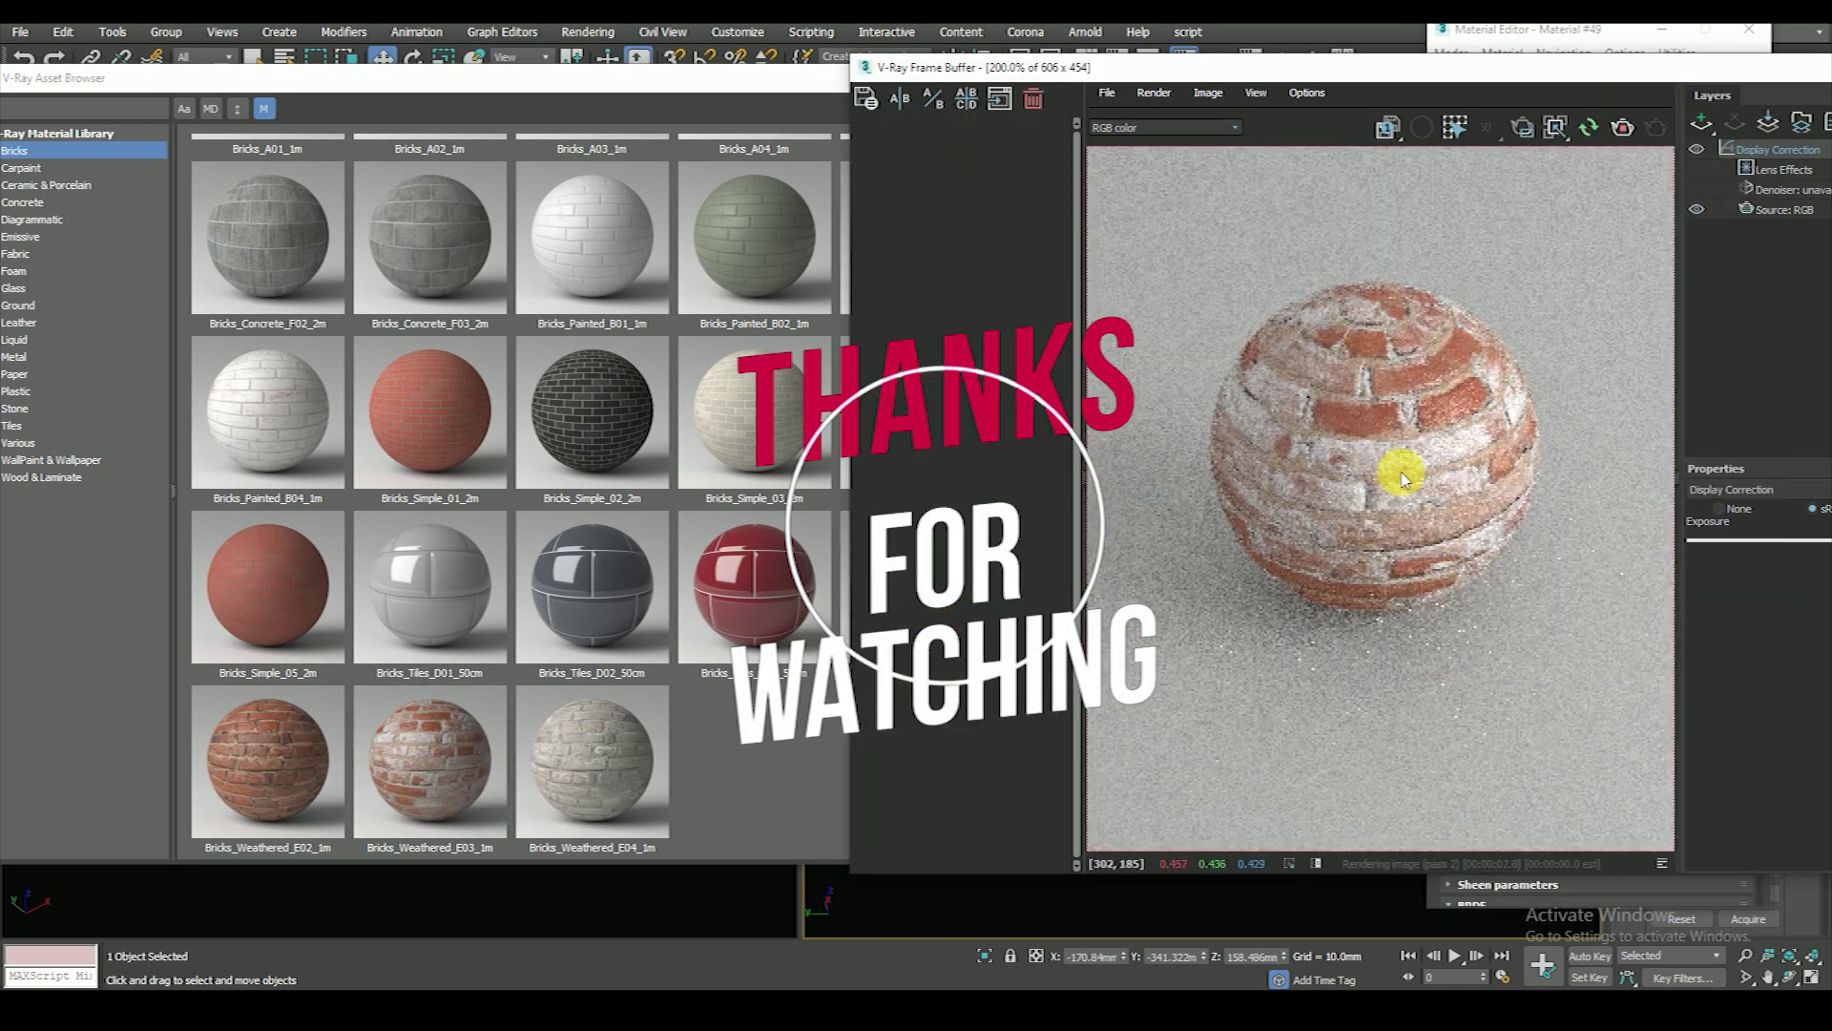
scroll(1388, 496, "up", 1)
scroll(1391, 522, "down", 1)
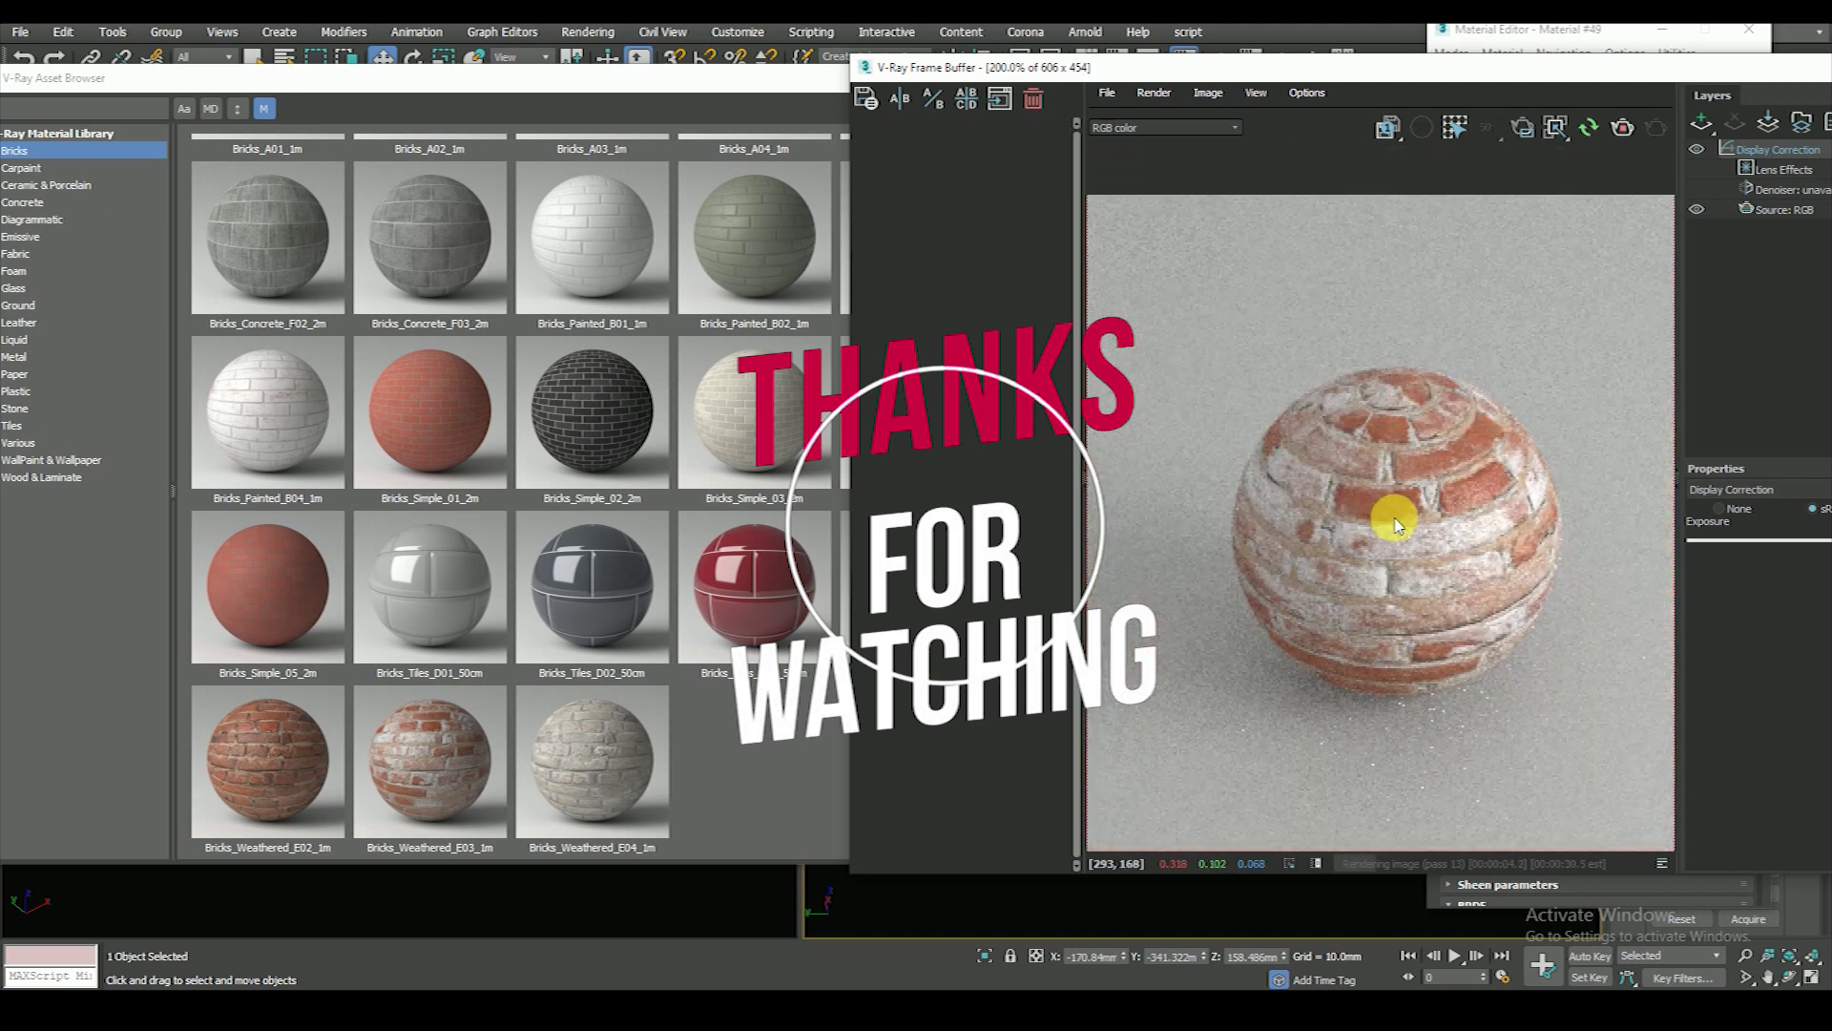
left_click(788, 93)
mouse_move(796, 81)
left_mouse_down()
mouse_move(825, 84)
mouse_move(831, 130)
left_mouse_up()
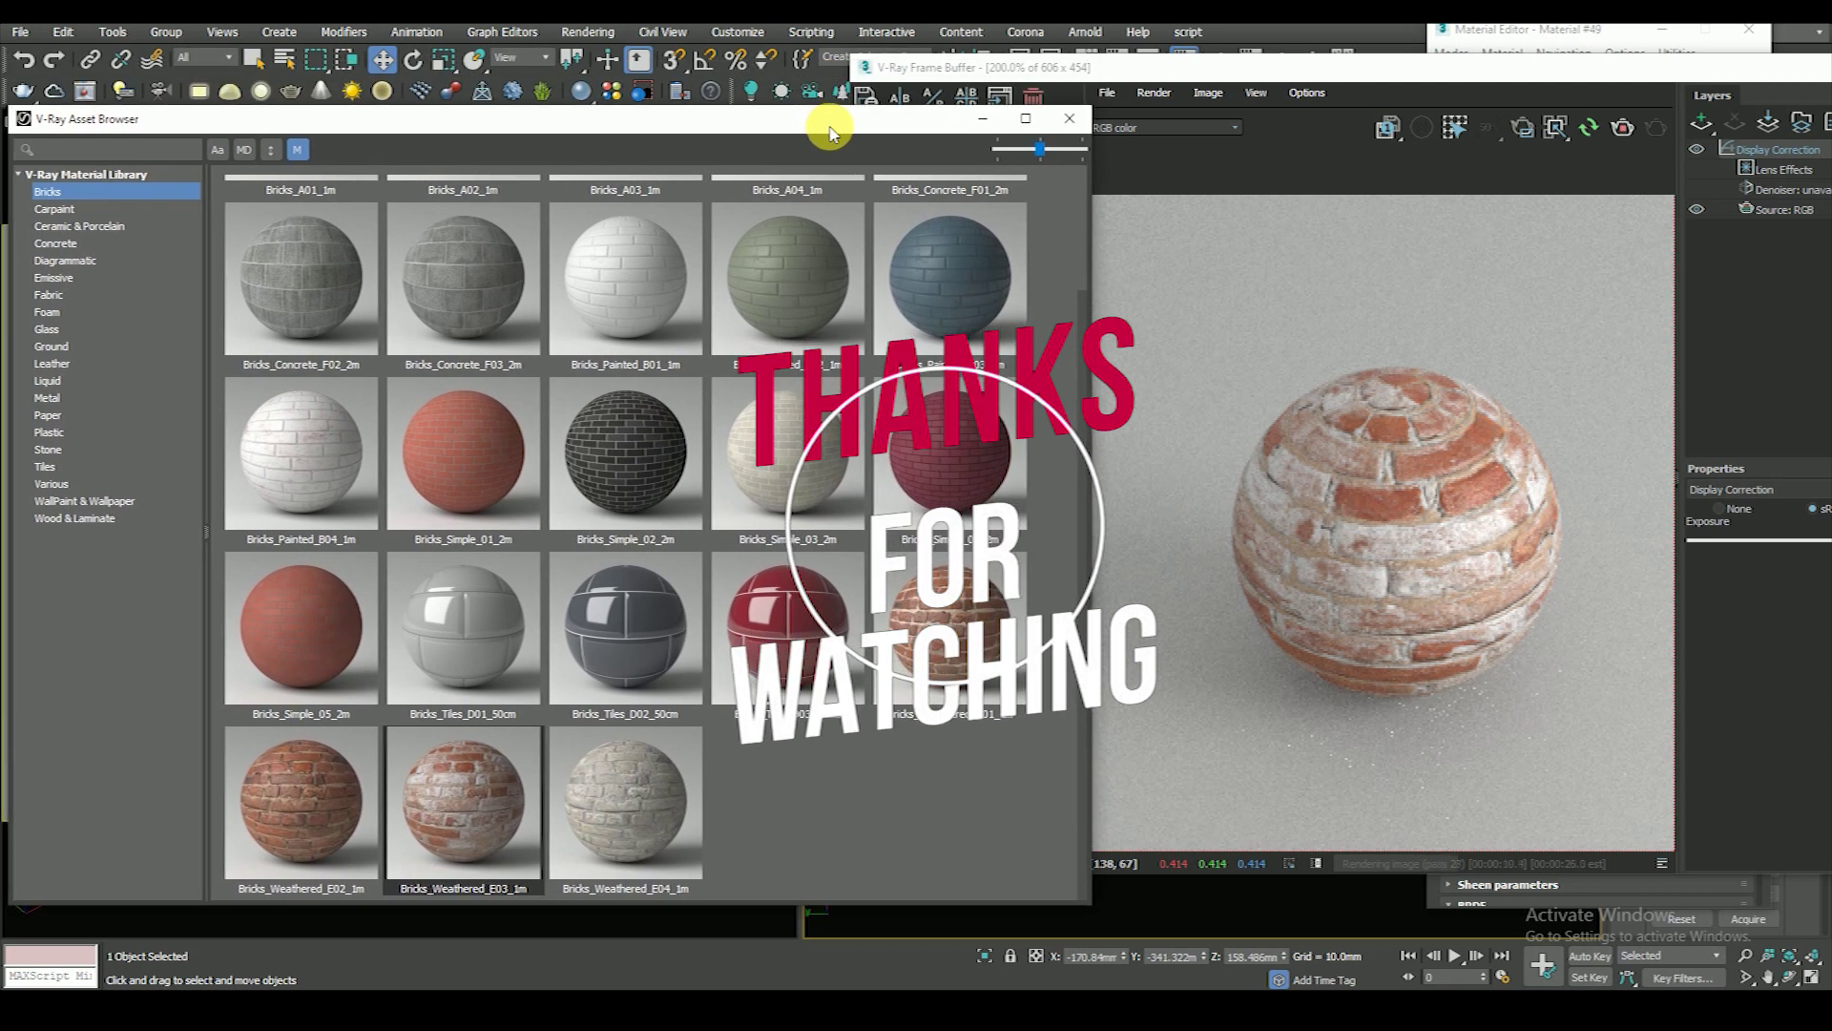